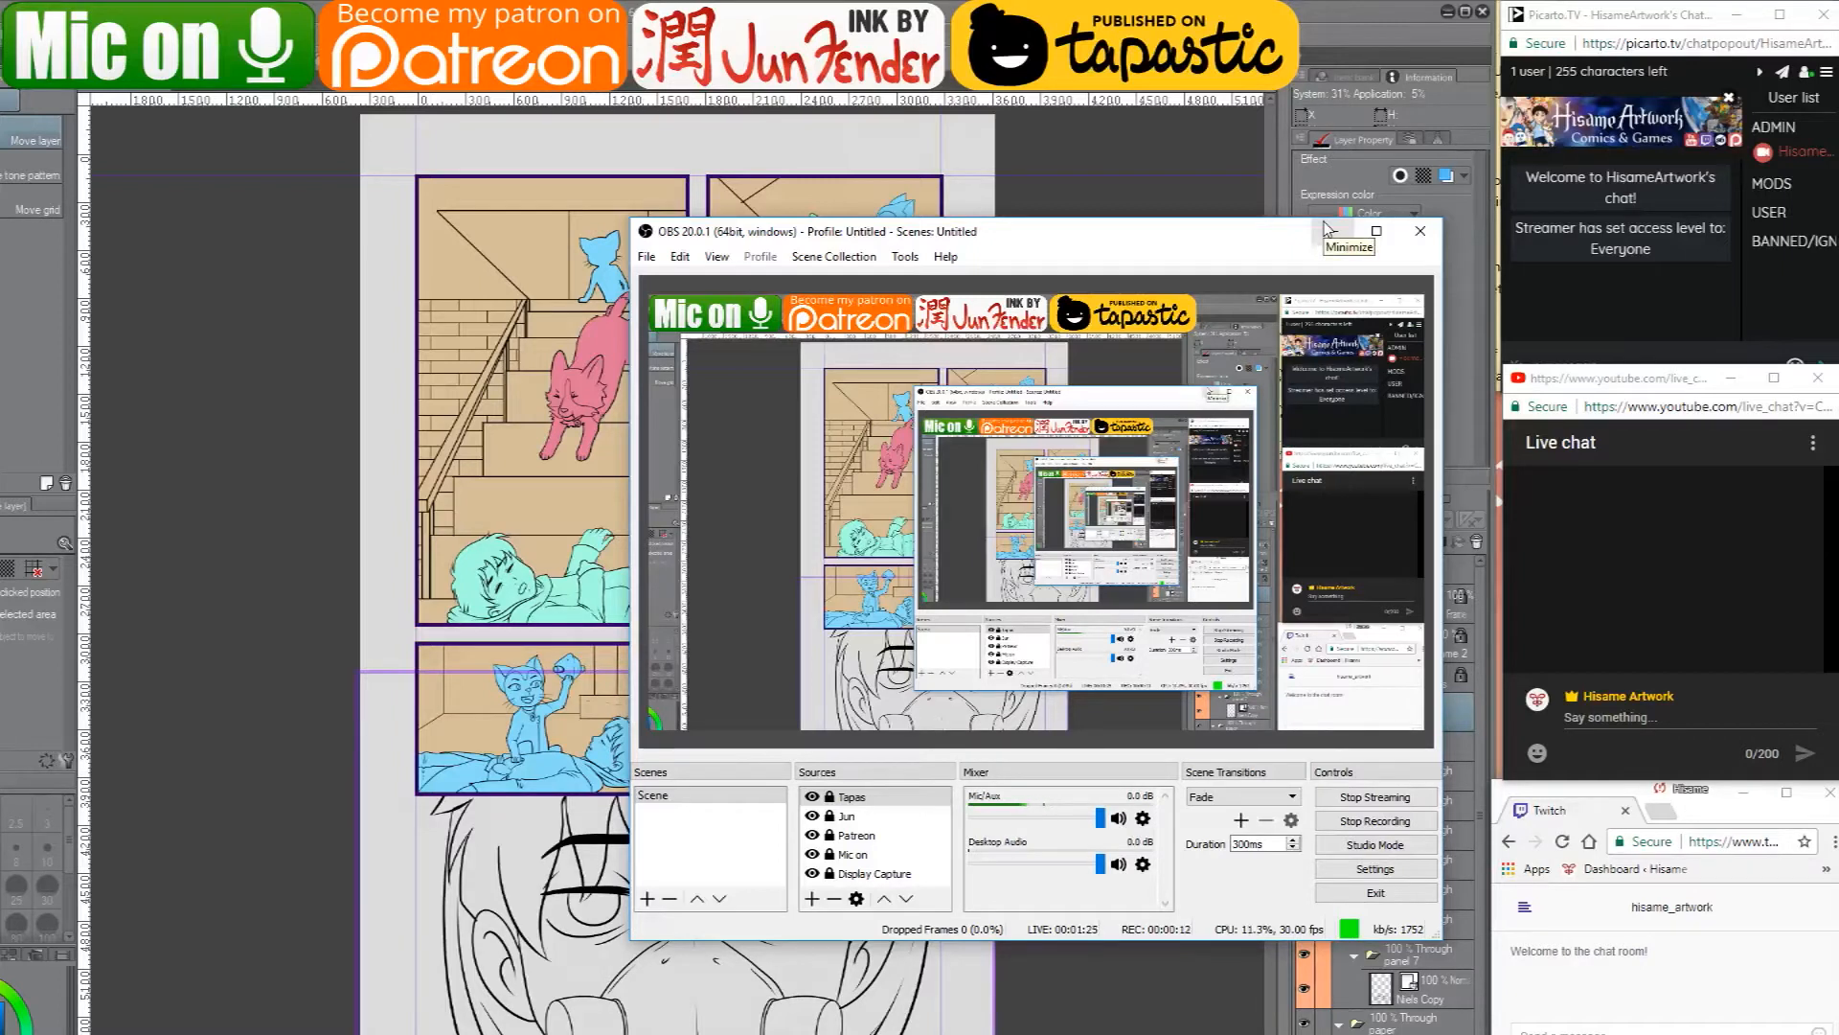
- Minimize the OBS window and frame the large masked face at the bottom of the comic page
click(1328, 239)
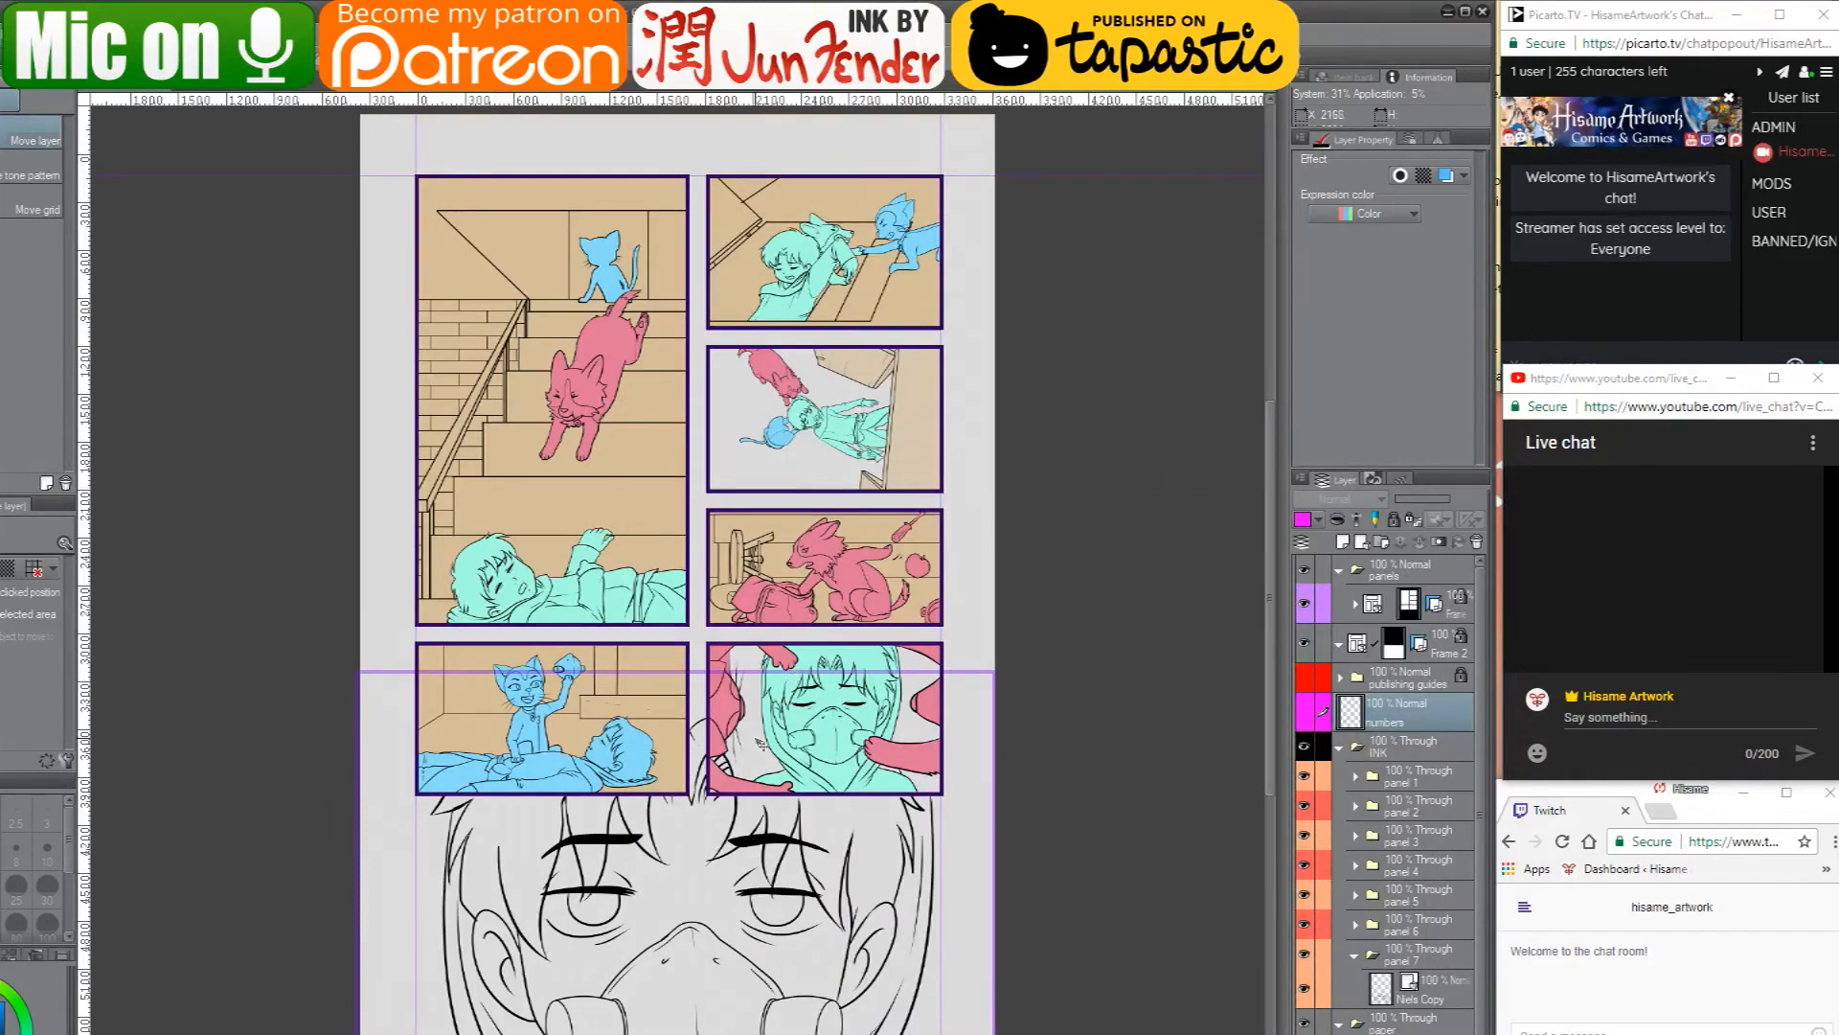
drag(770, 912, 825, 784)
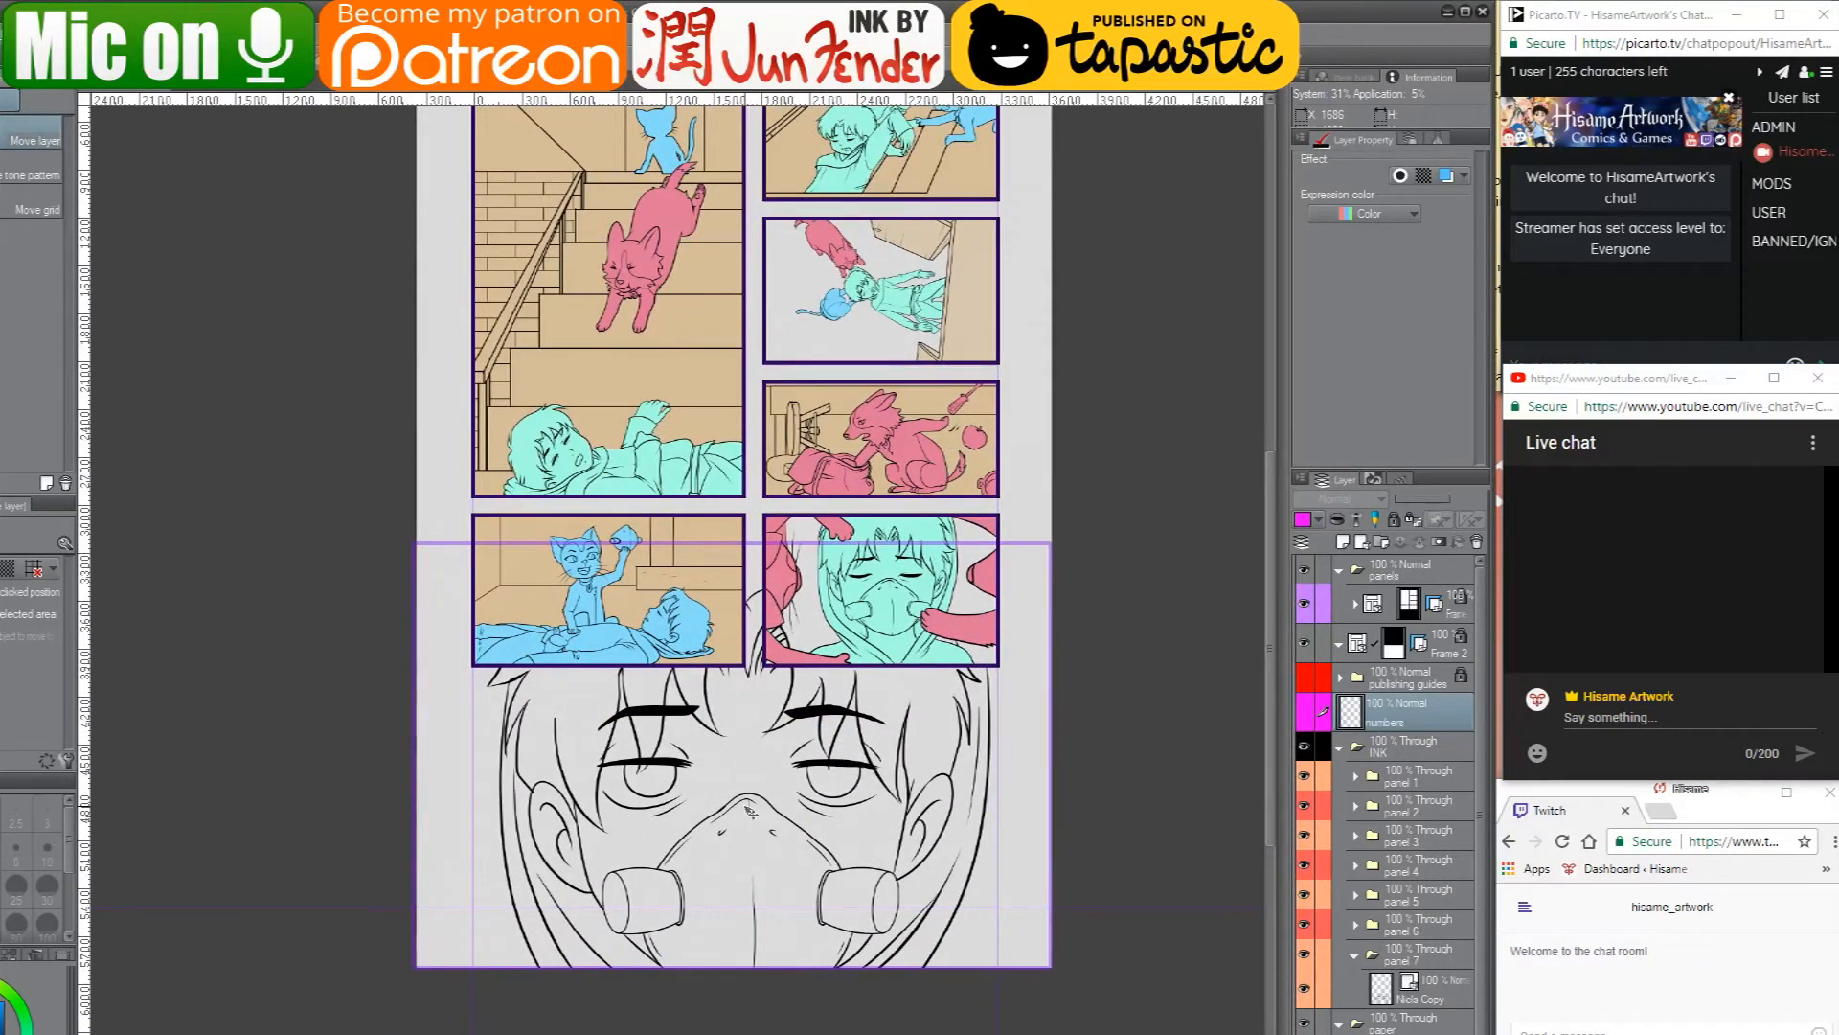
scroll(749, 810, up, 3)
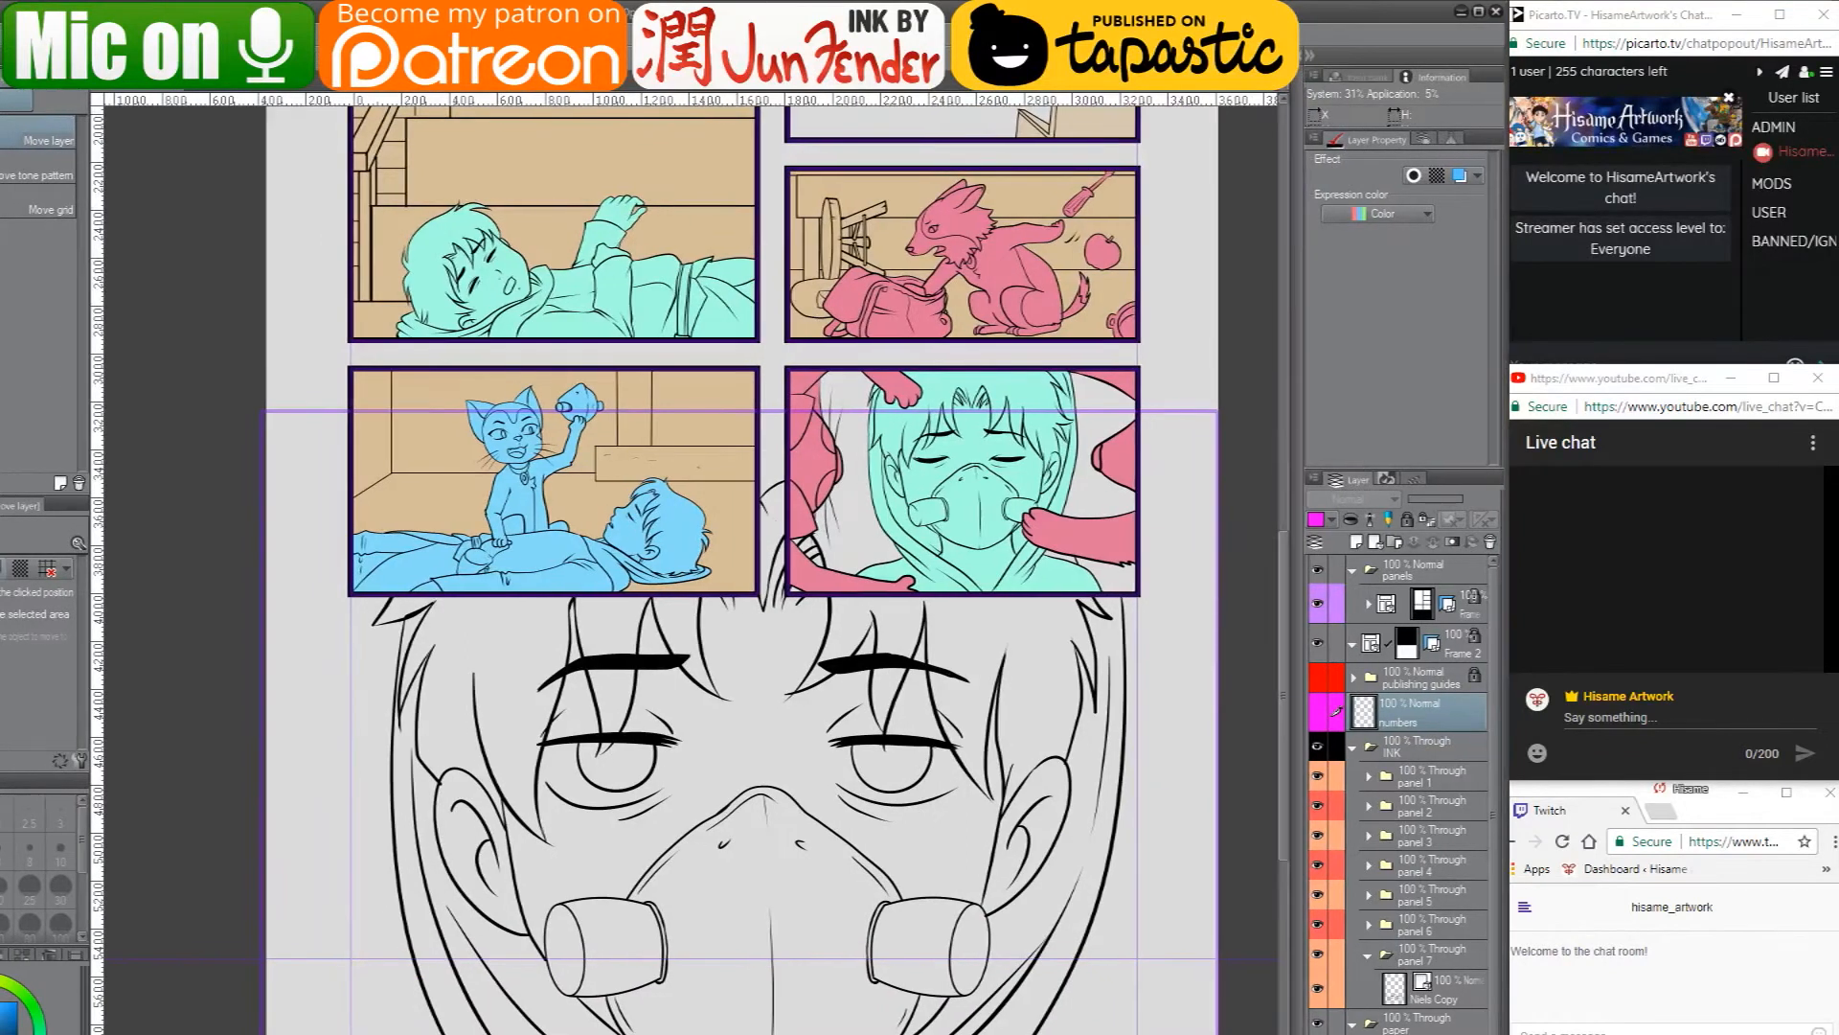
drag(794, 13, 946, 13)
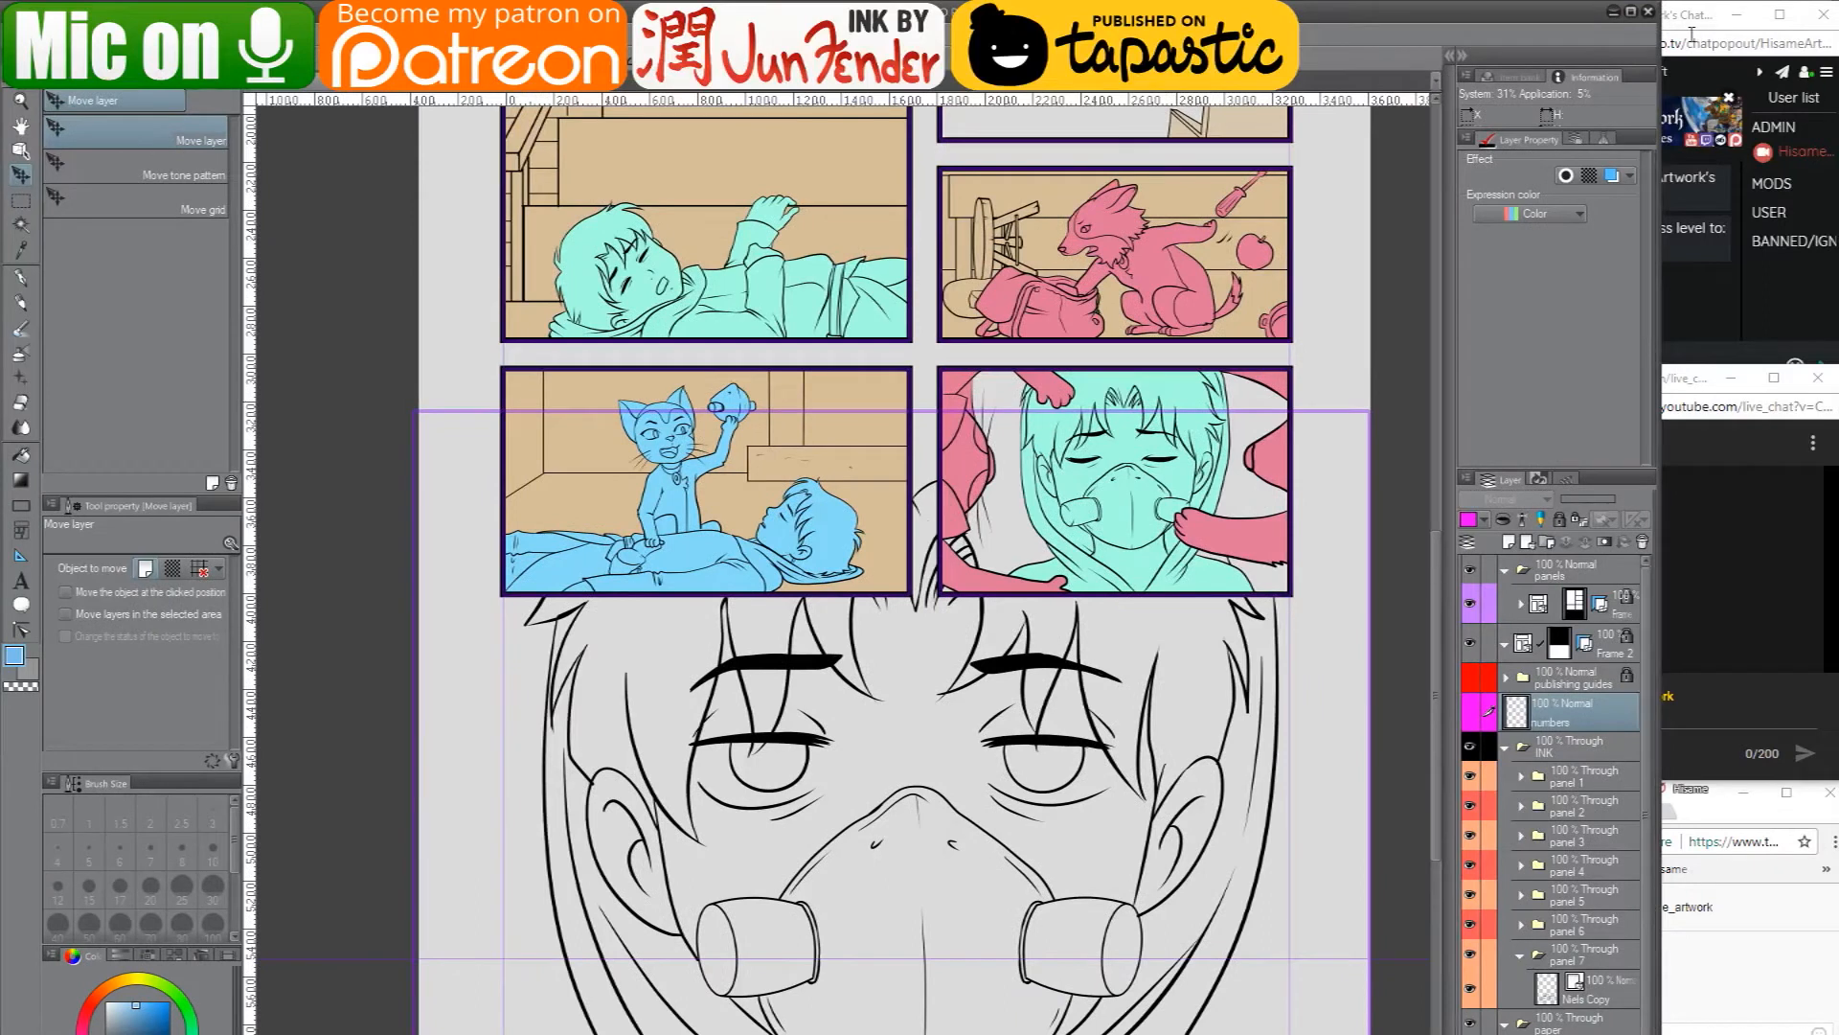
drag(1655, 38, 1508, 45)
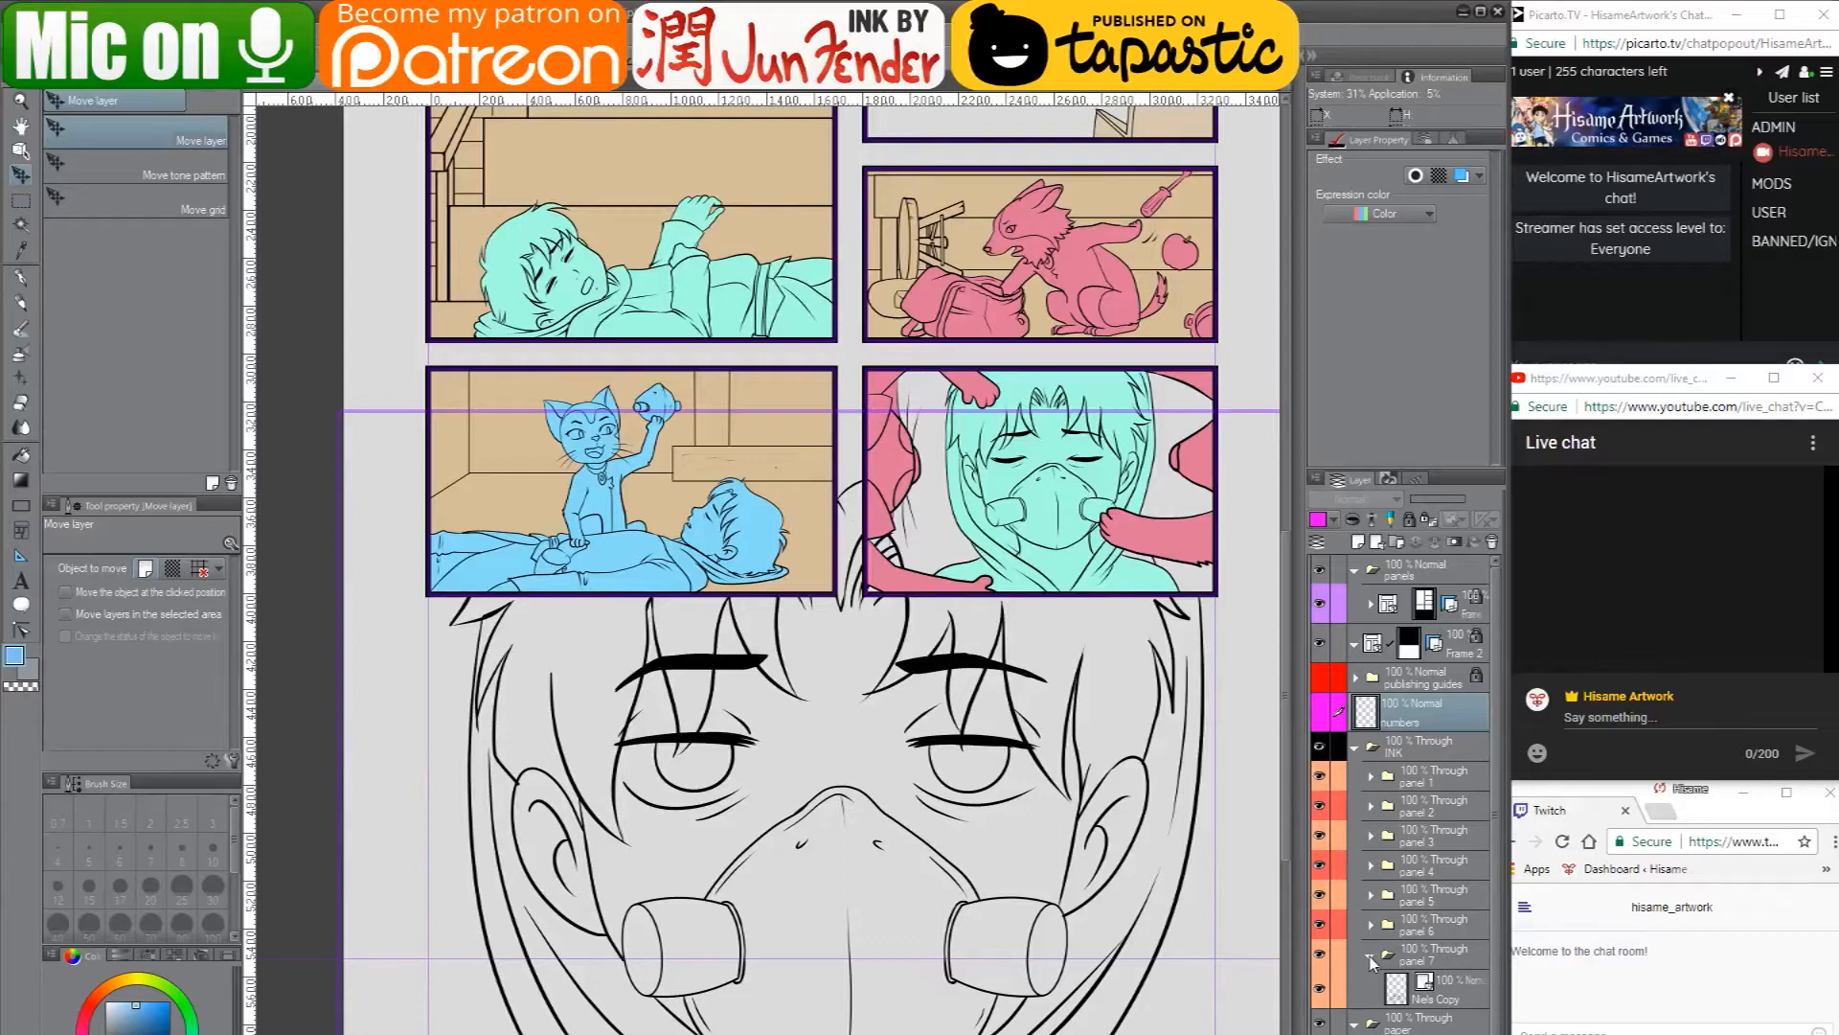
- In the panel 7 folder, add a layer named color below the line art and rename the line art layer ink
click(1391, 986)
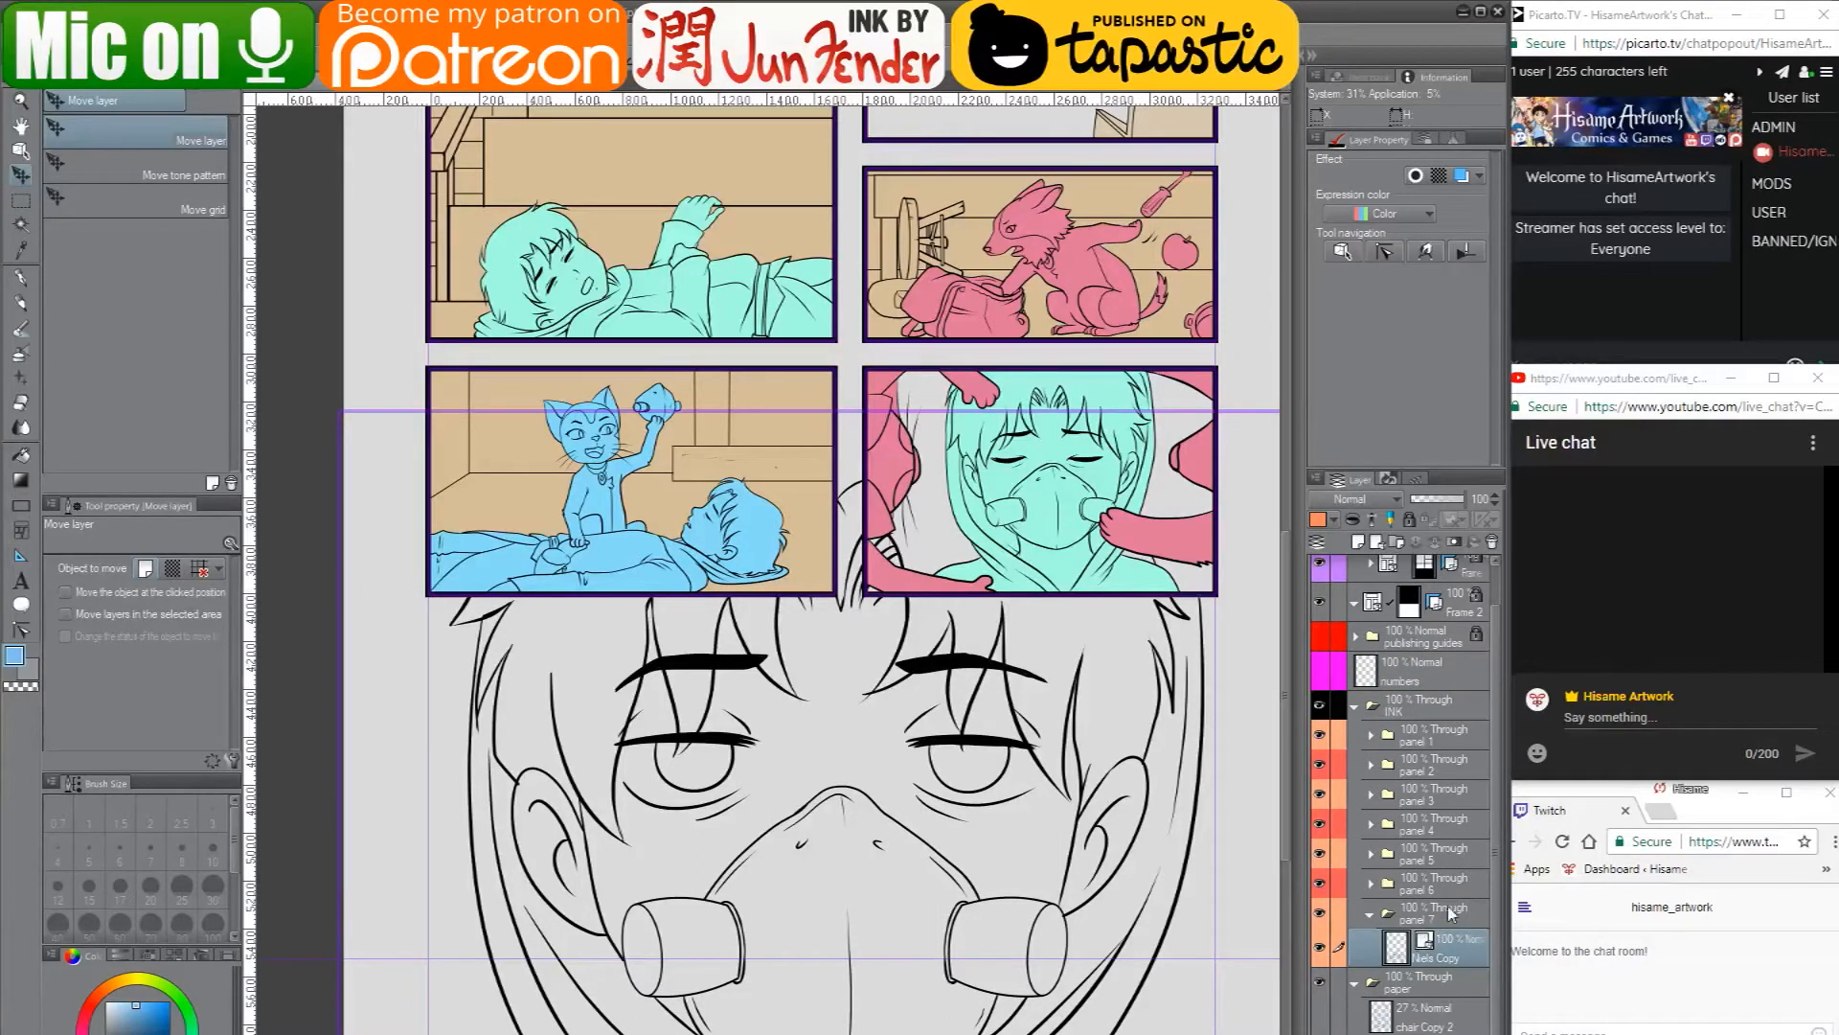
click(1358, 542)
drag(1452, 970, 1456, 1006)
double_click(1427, 996)
text(color)
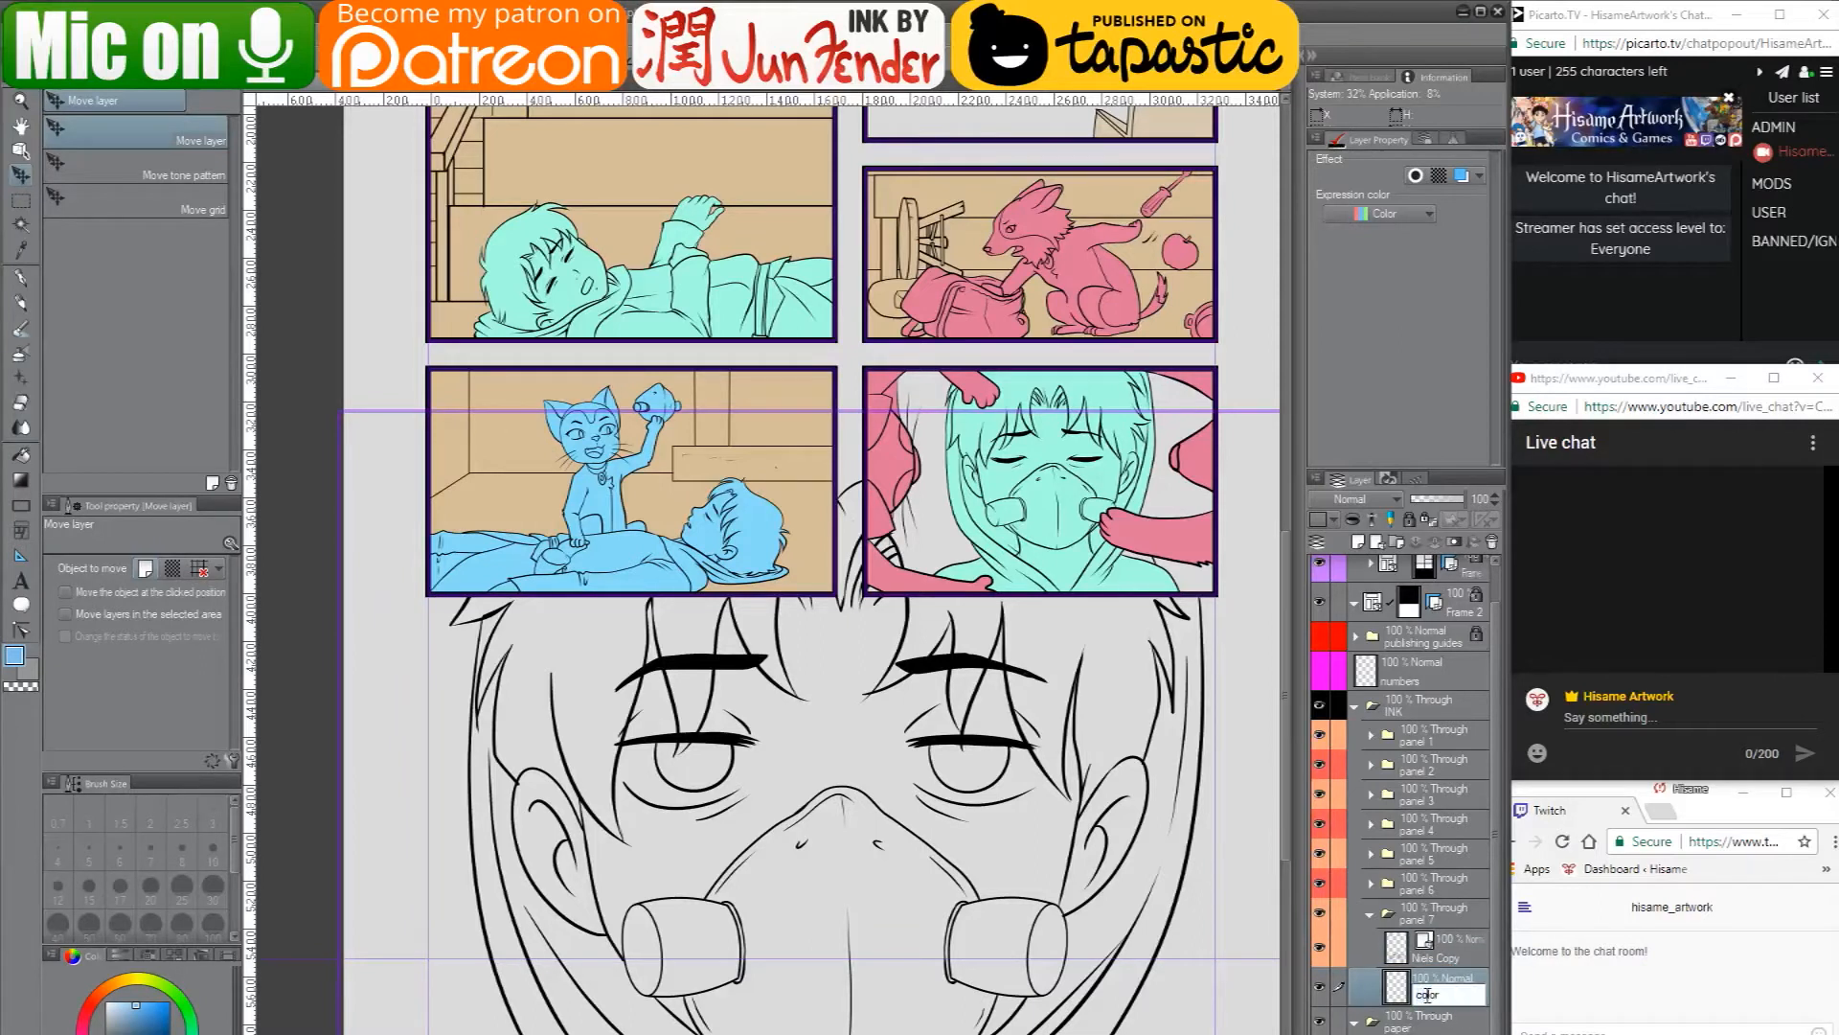
key(Return)
double_click(1429, 956)
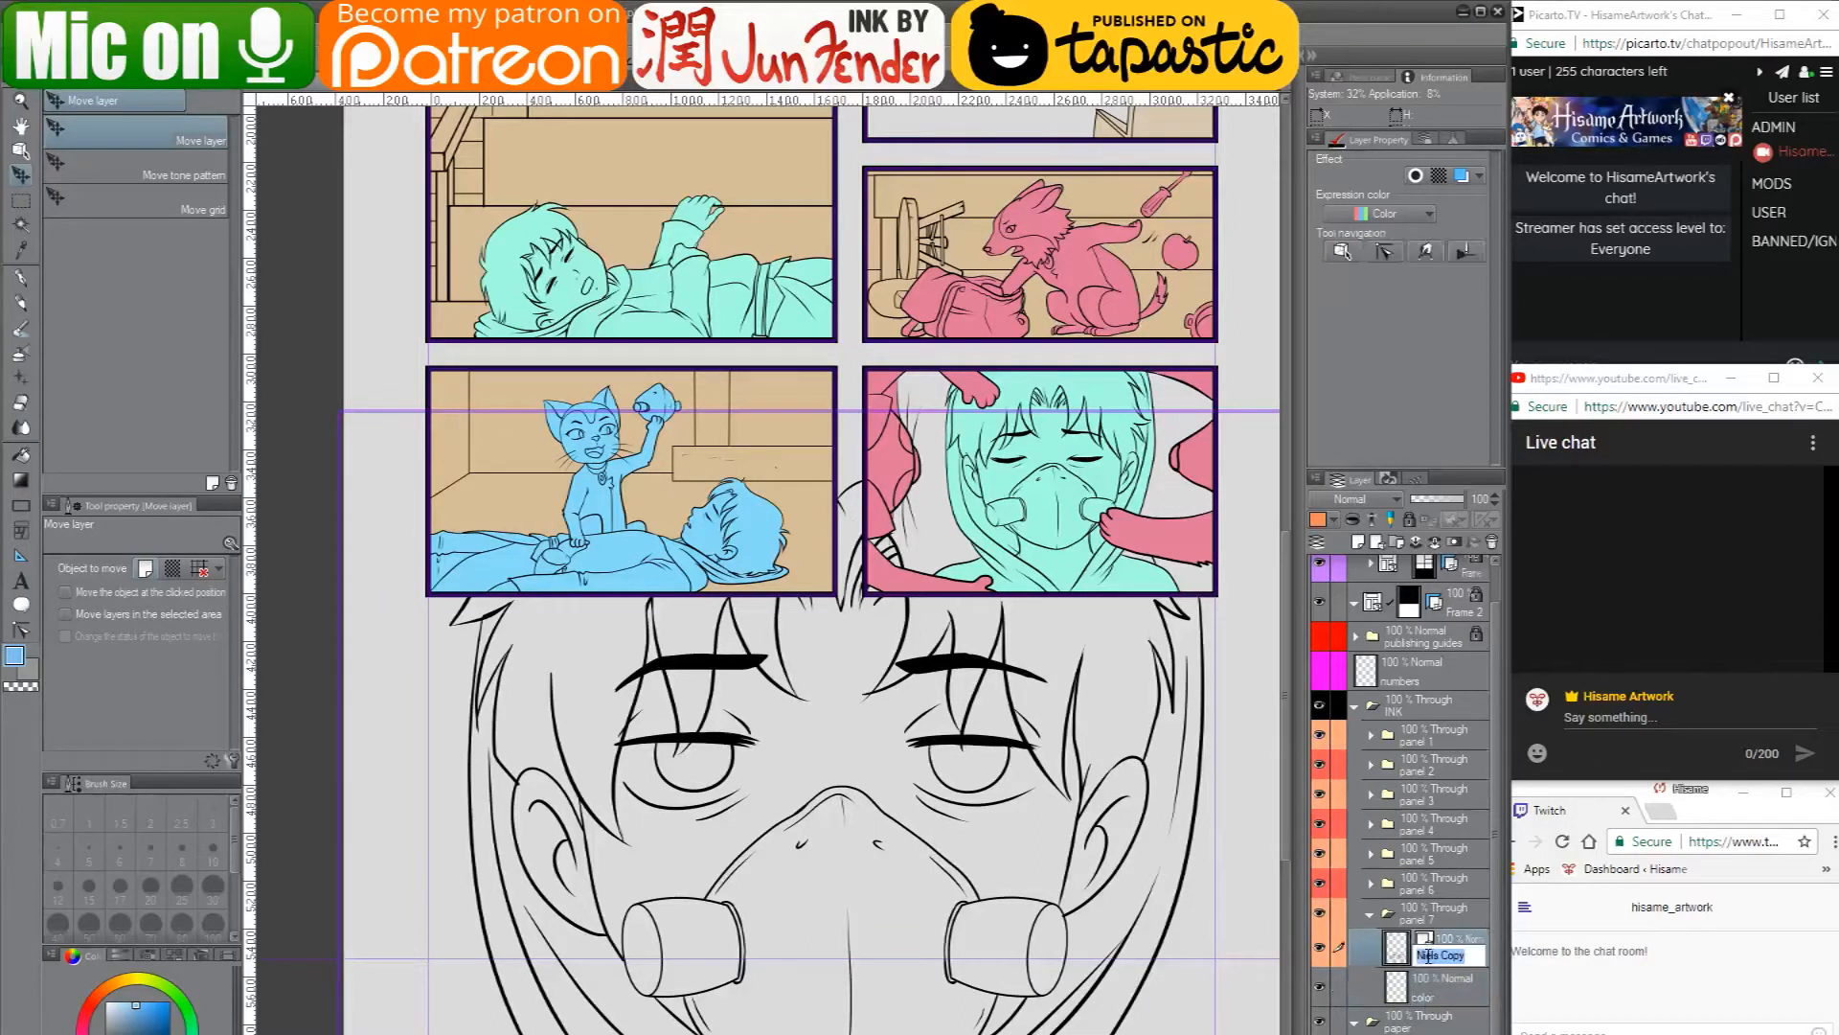
text(ink)
- Activate the Fill tool, toggle the ink layer's visibility to check the line art, and make the color layer active
click(1429, 996)
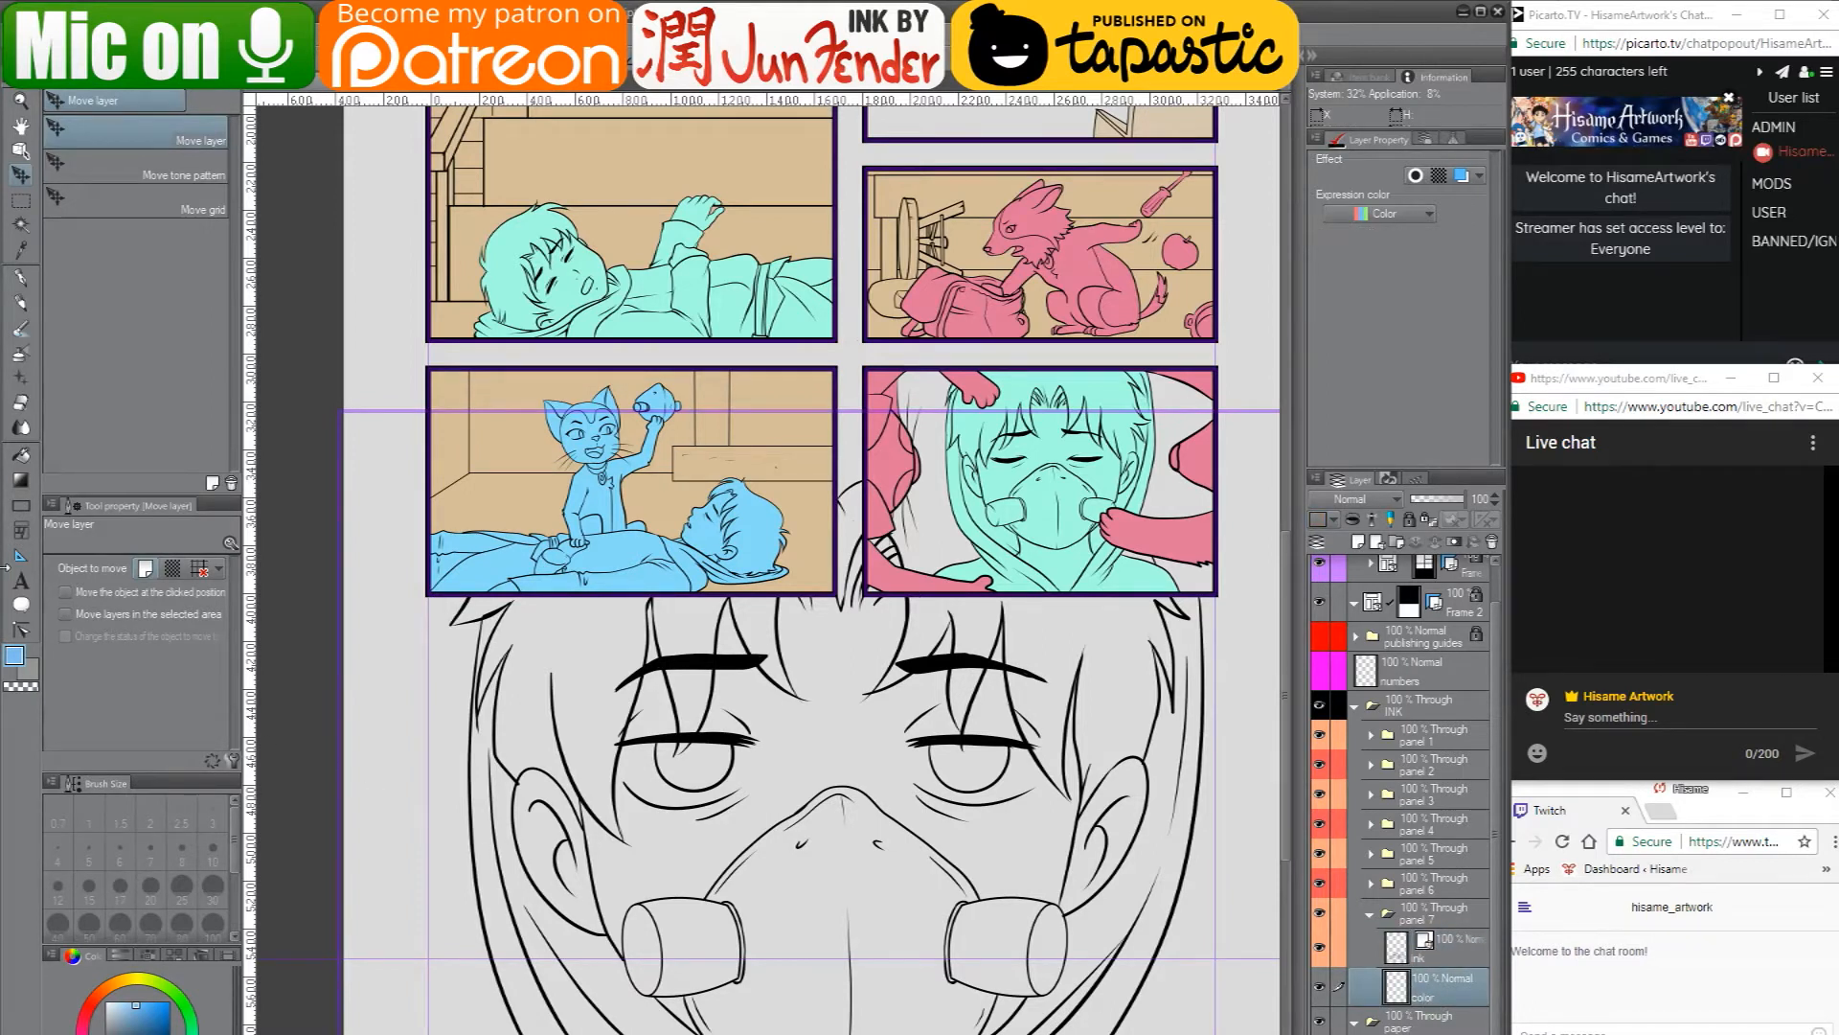
click(22, 456)
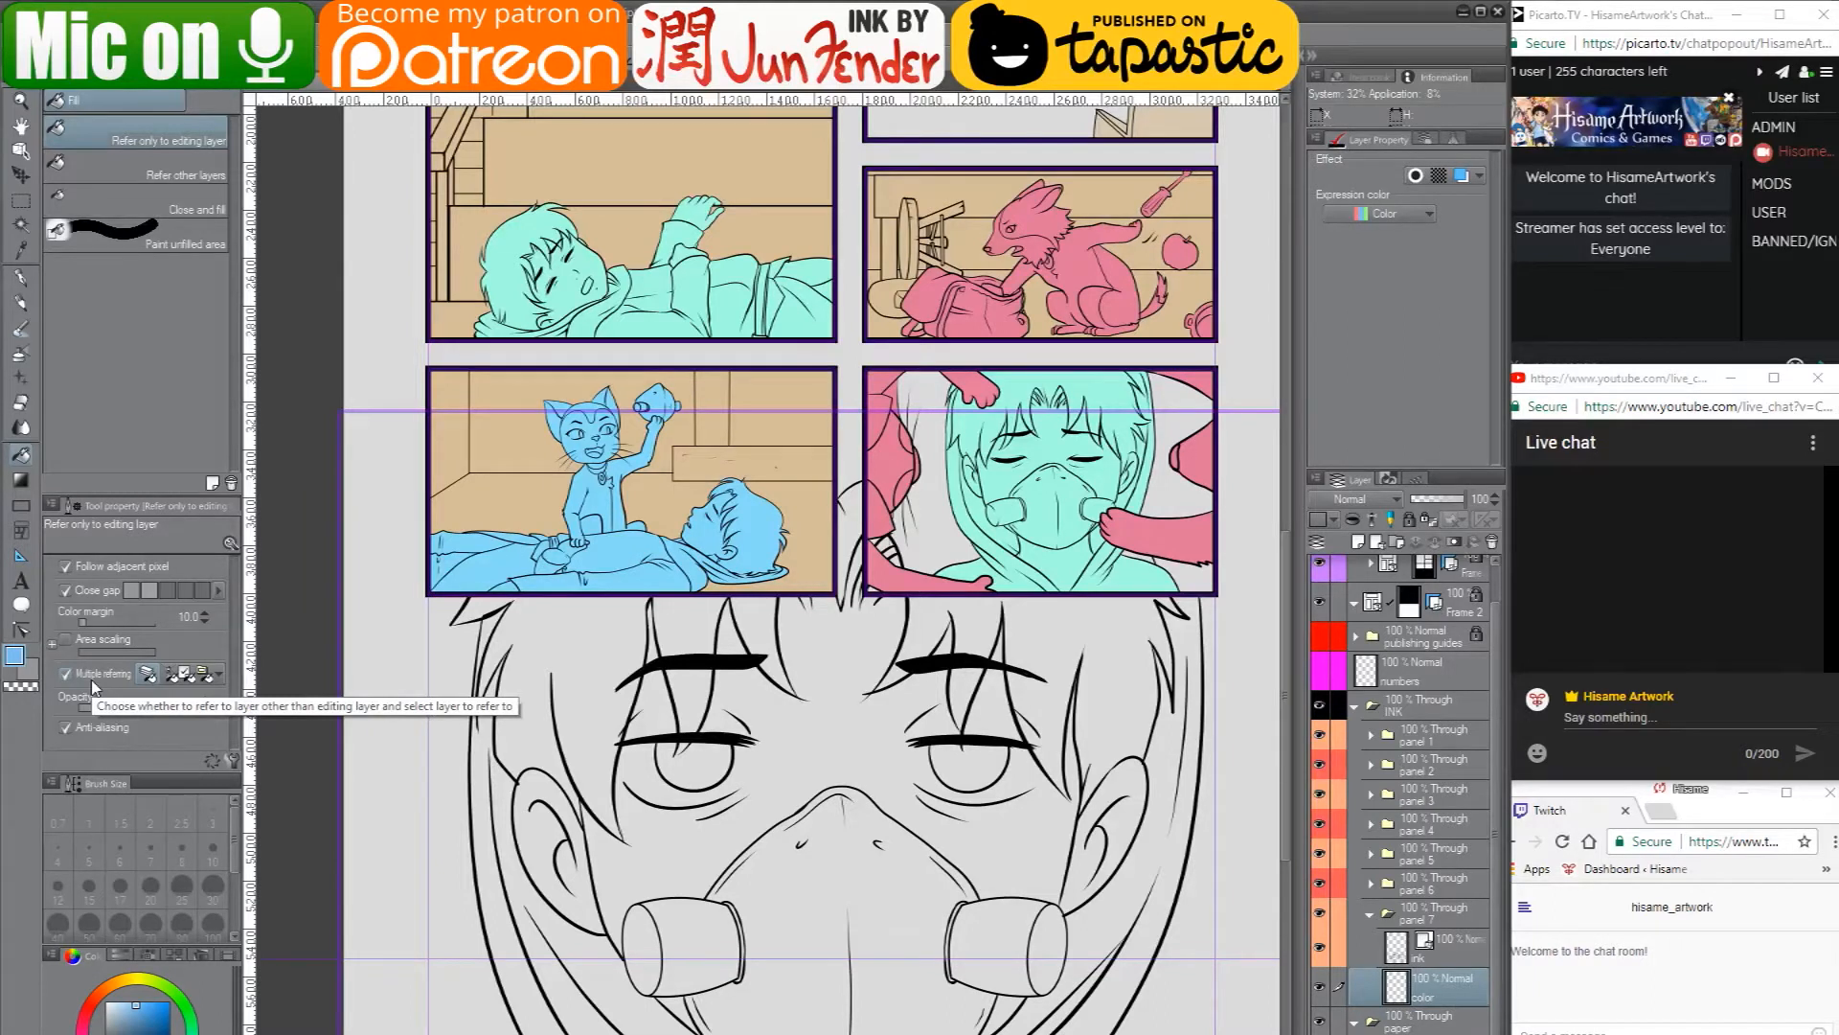
click(1396, 948)
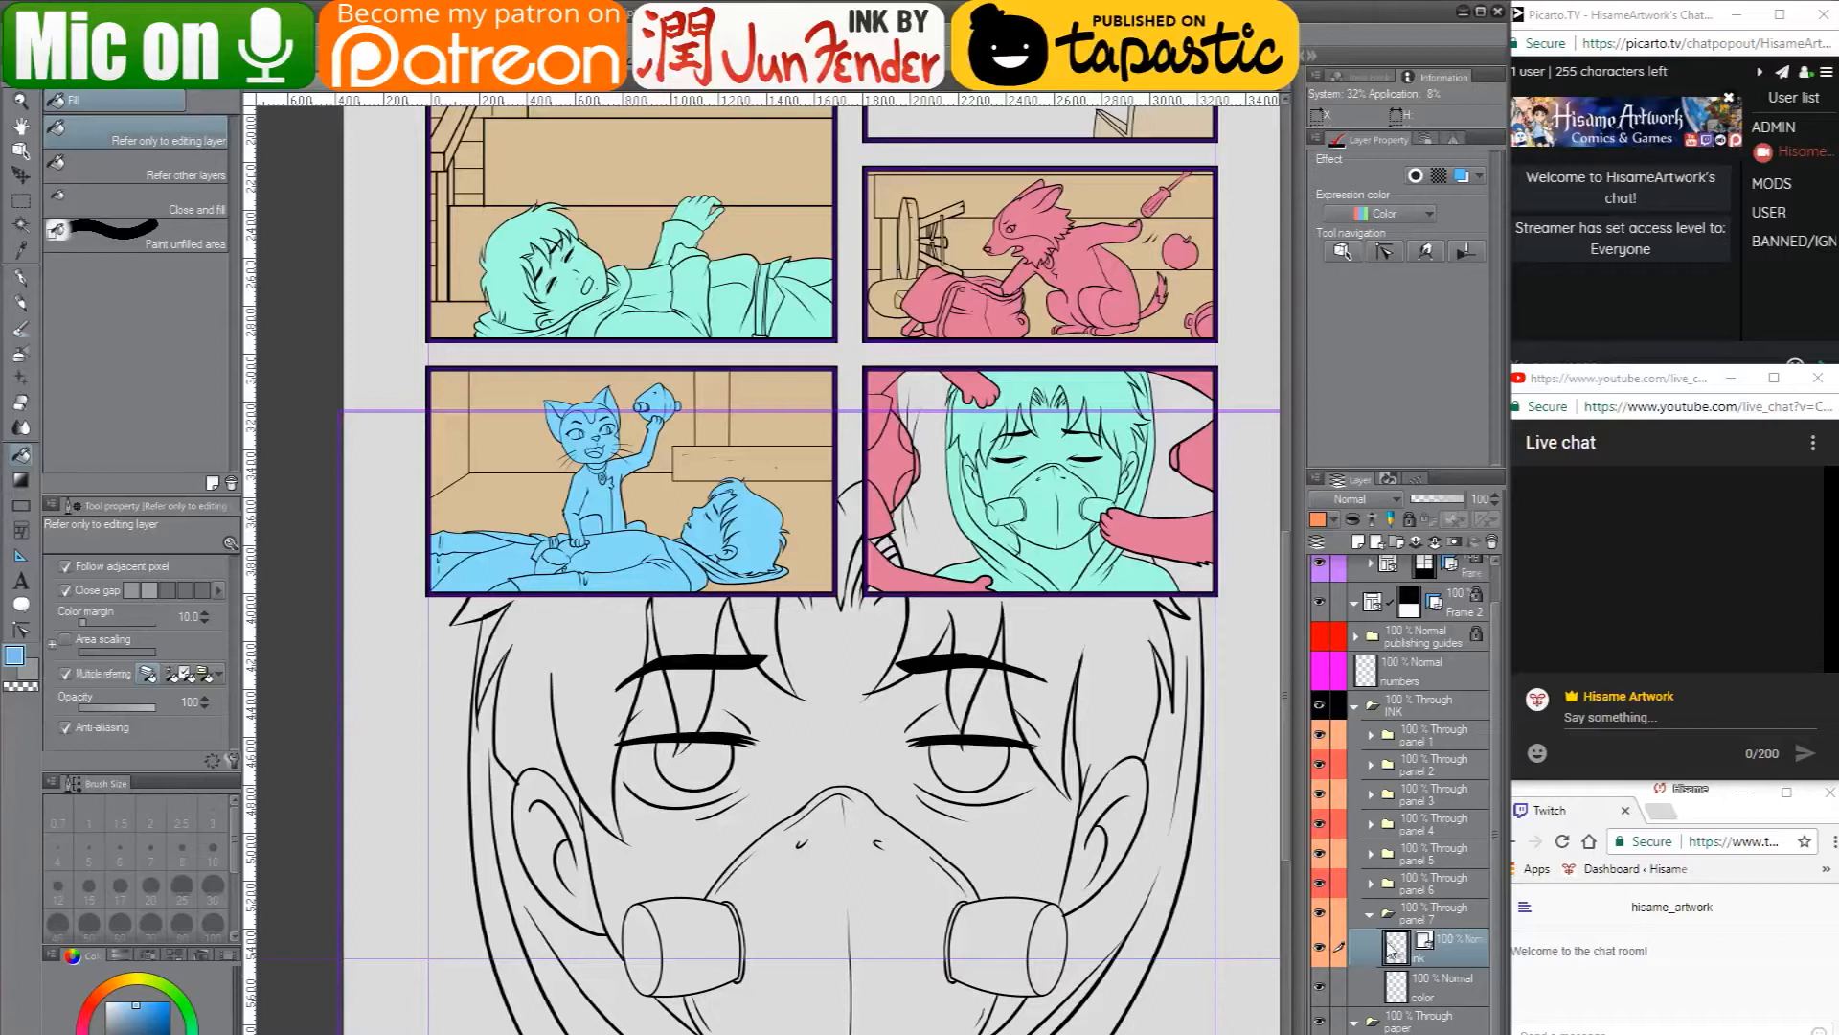
click(1320, 947)
click(1320, 948)
click(1400, 996)
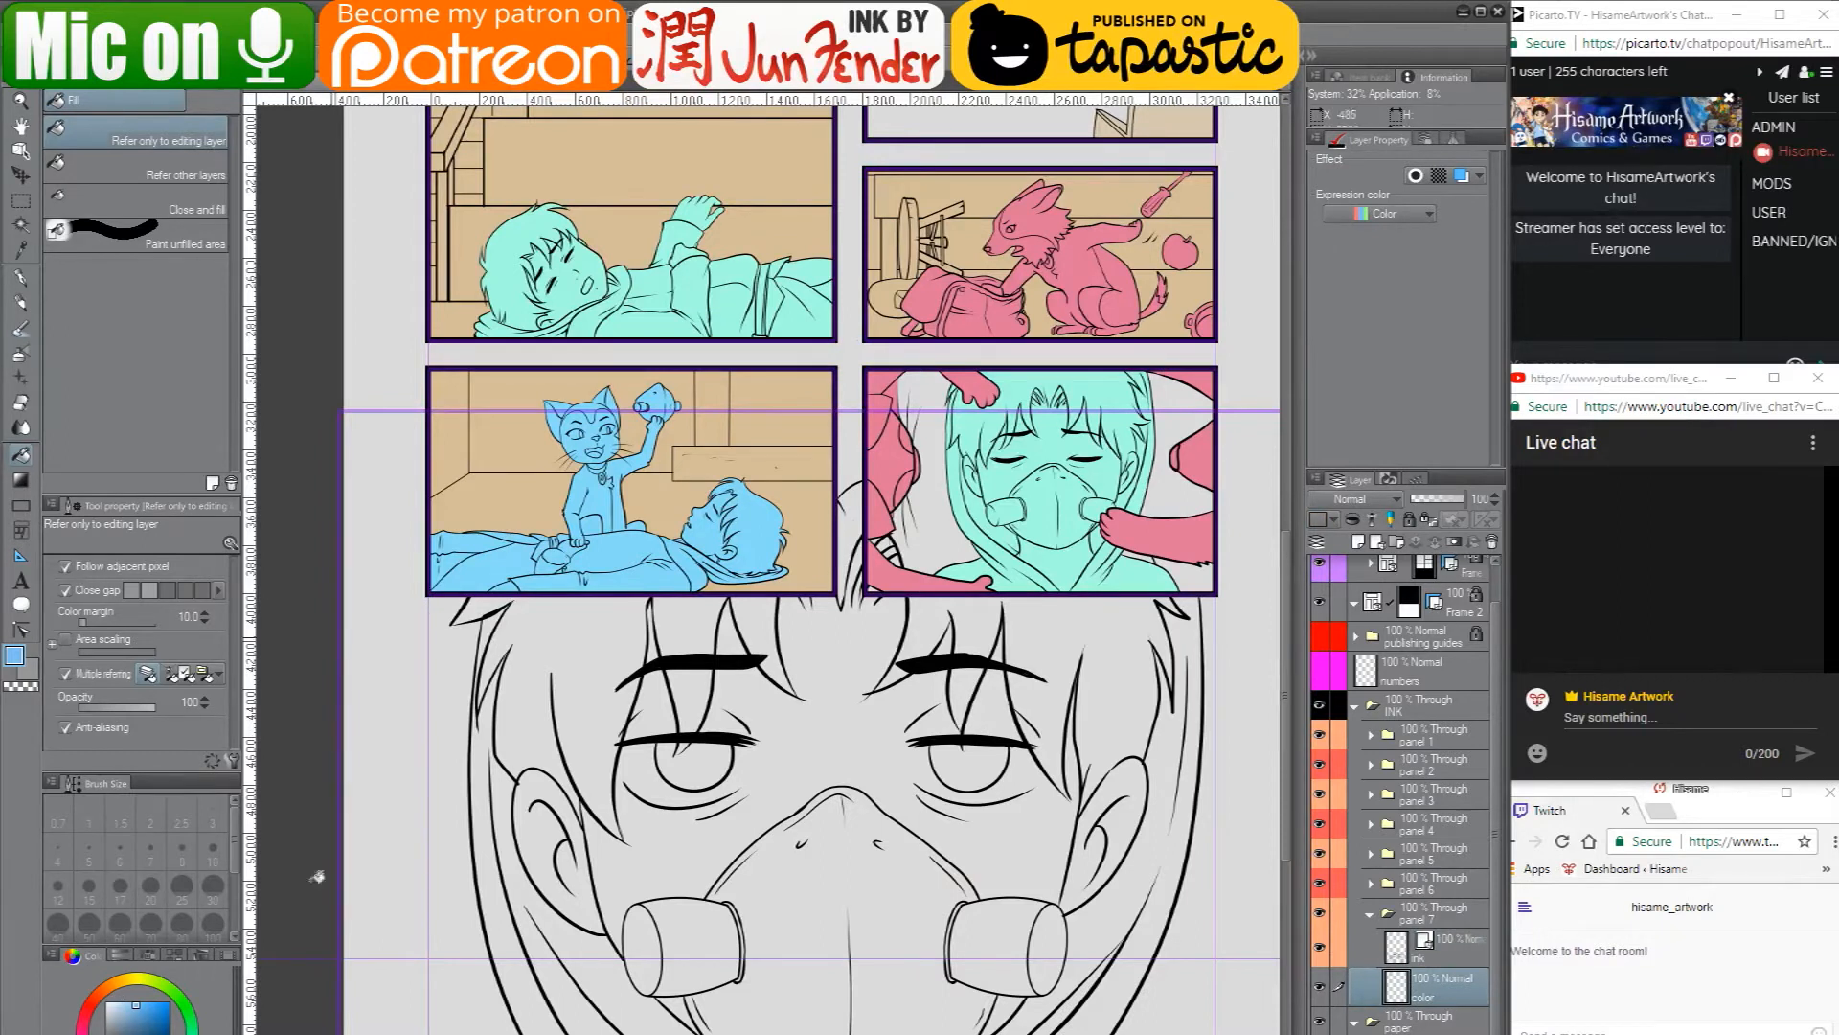
- Sample the skin tone from the finished comic page and fill the large masked face's skin on the color layer
key(alt+Tab)
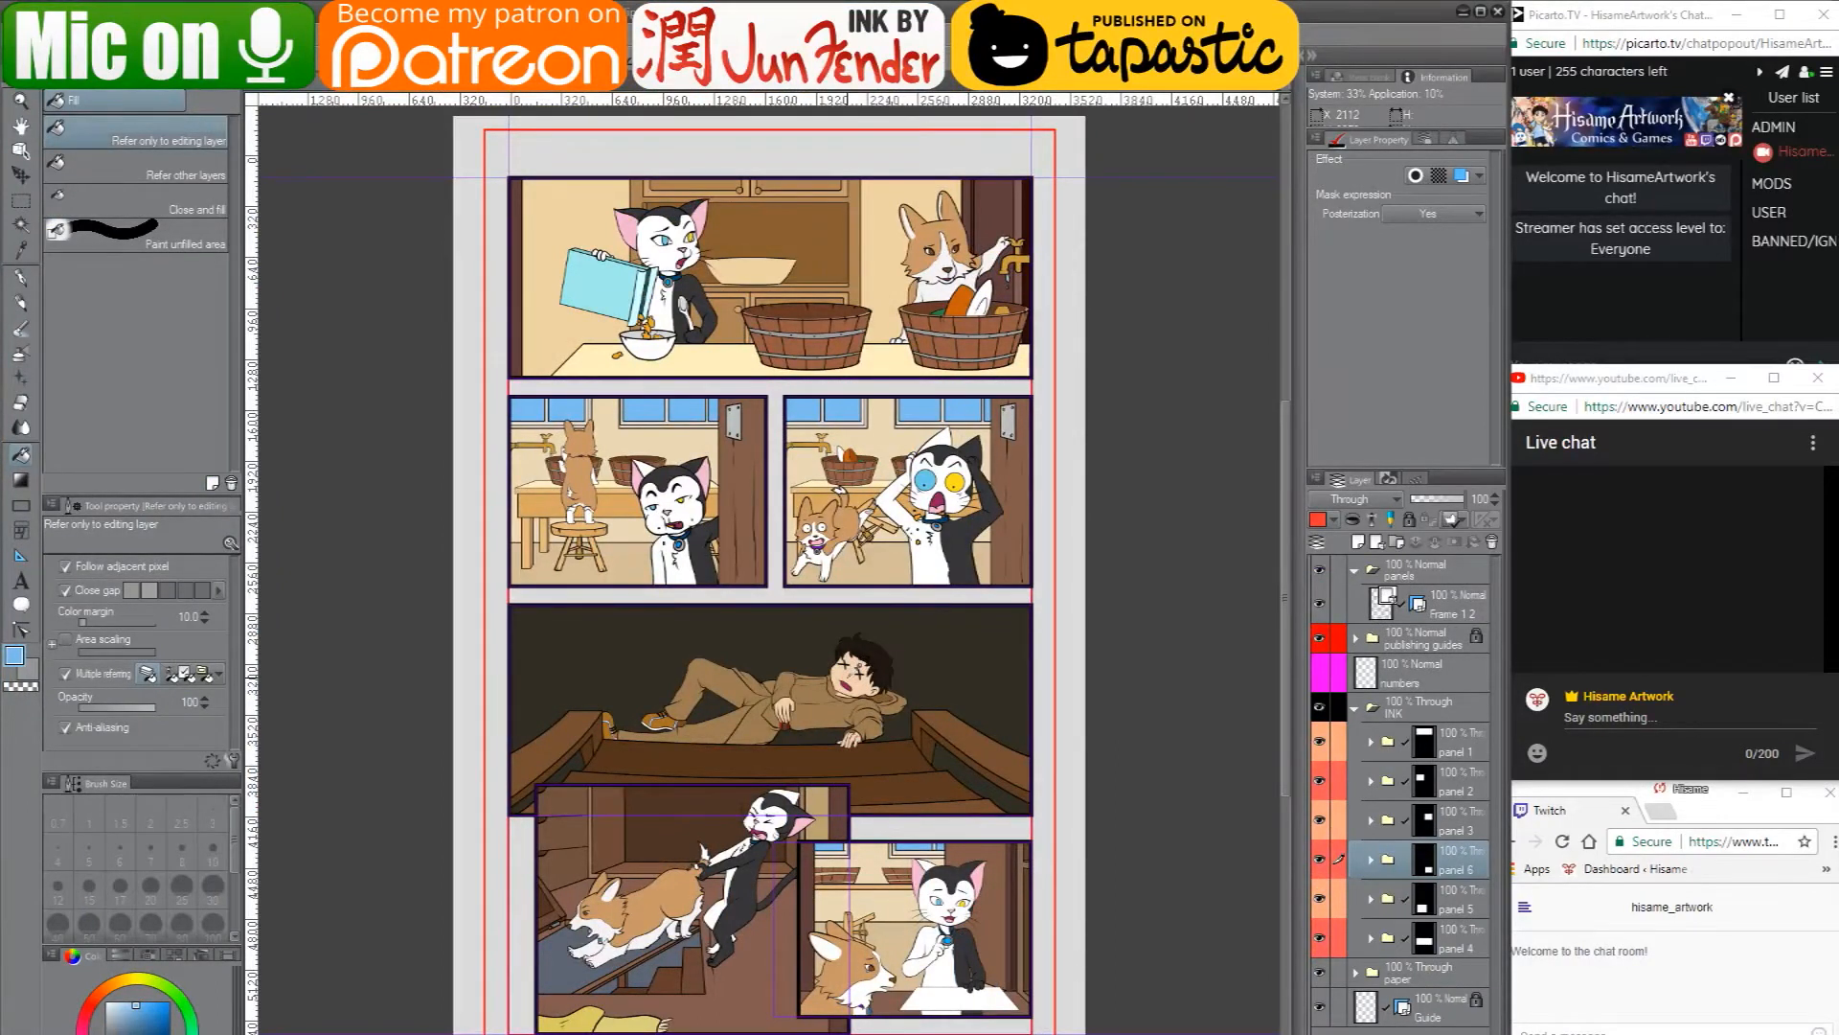
alt+click(851, 671)
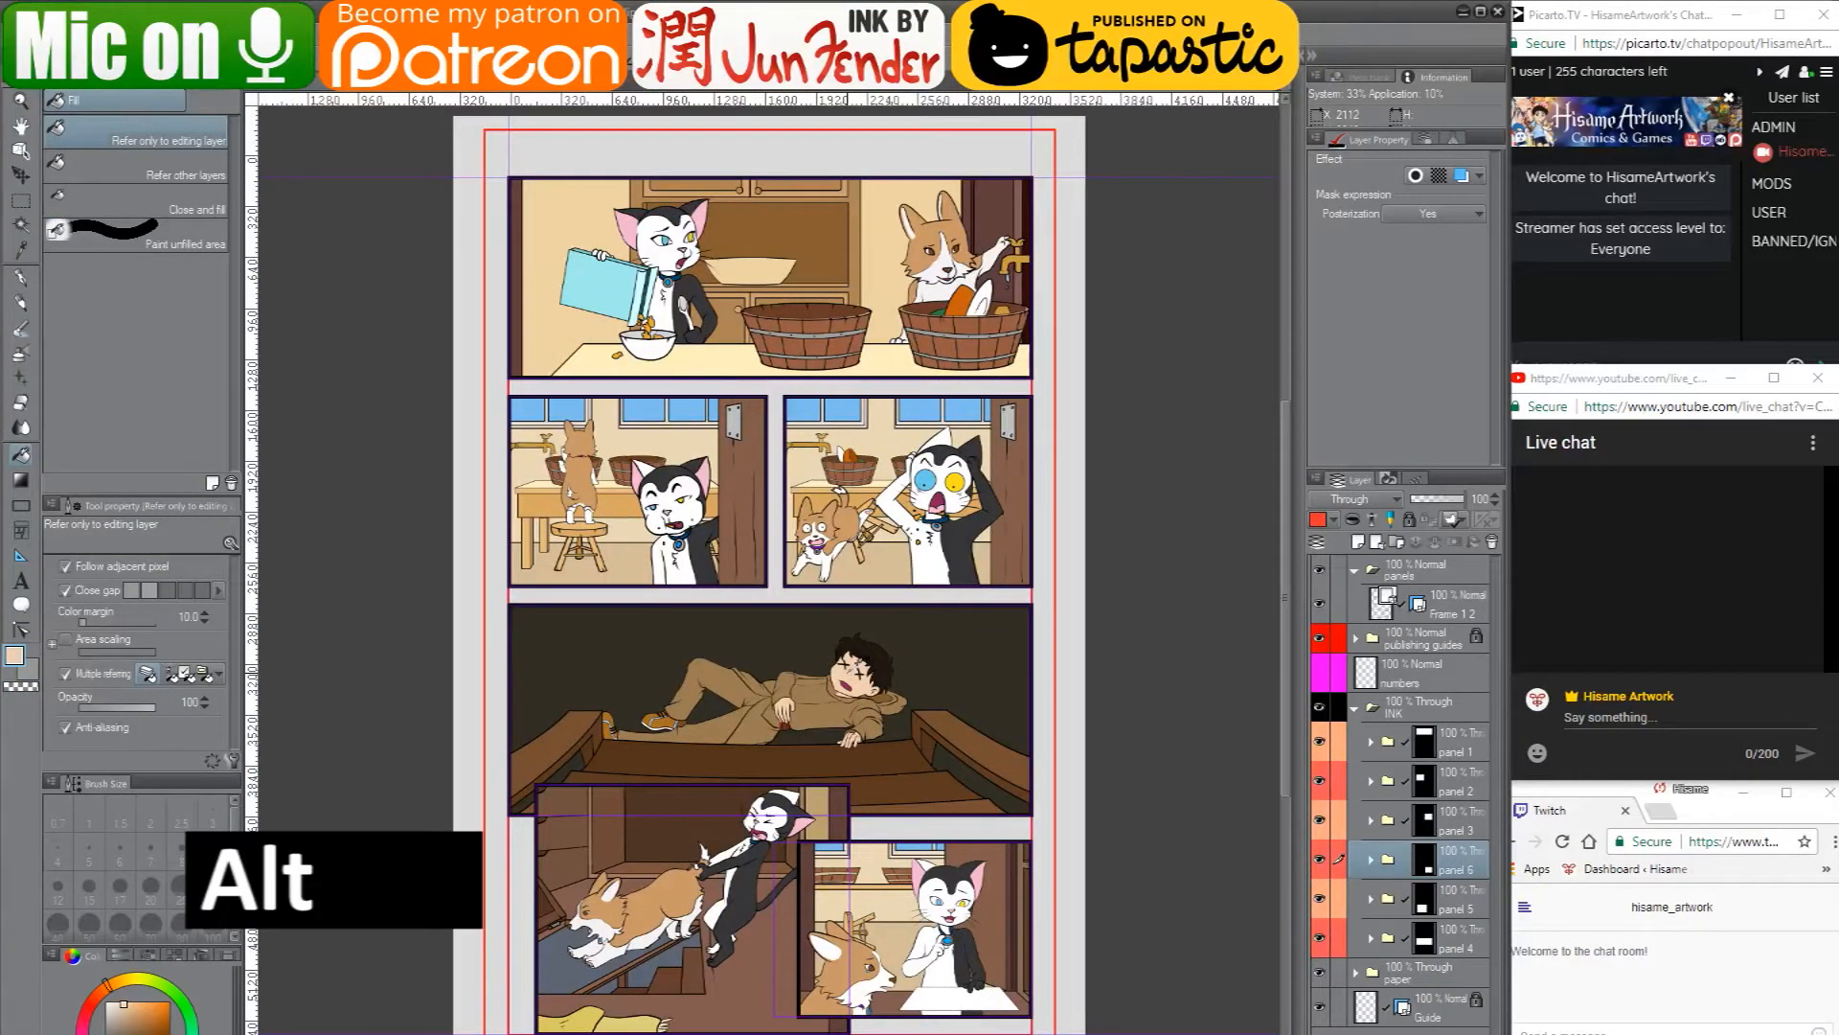
click(274, 90)
click(914, 798)
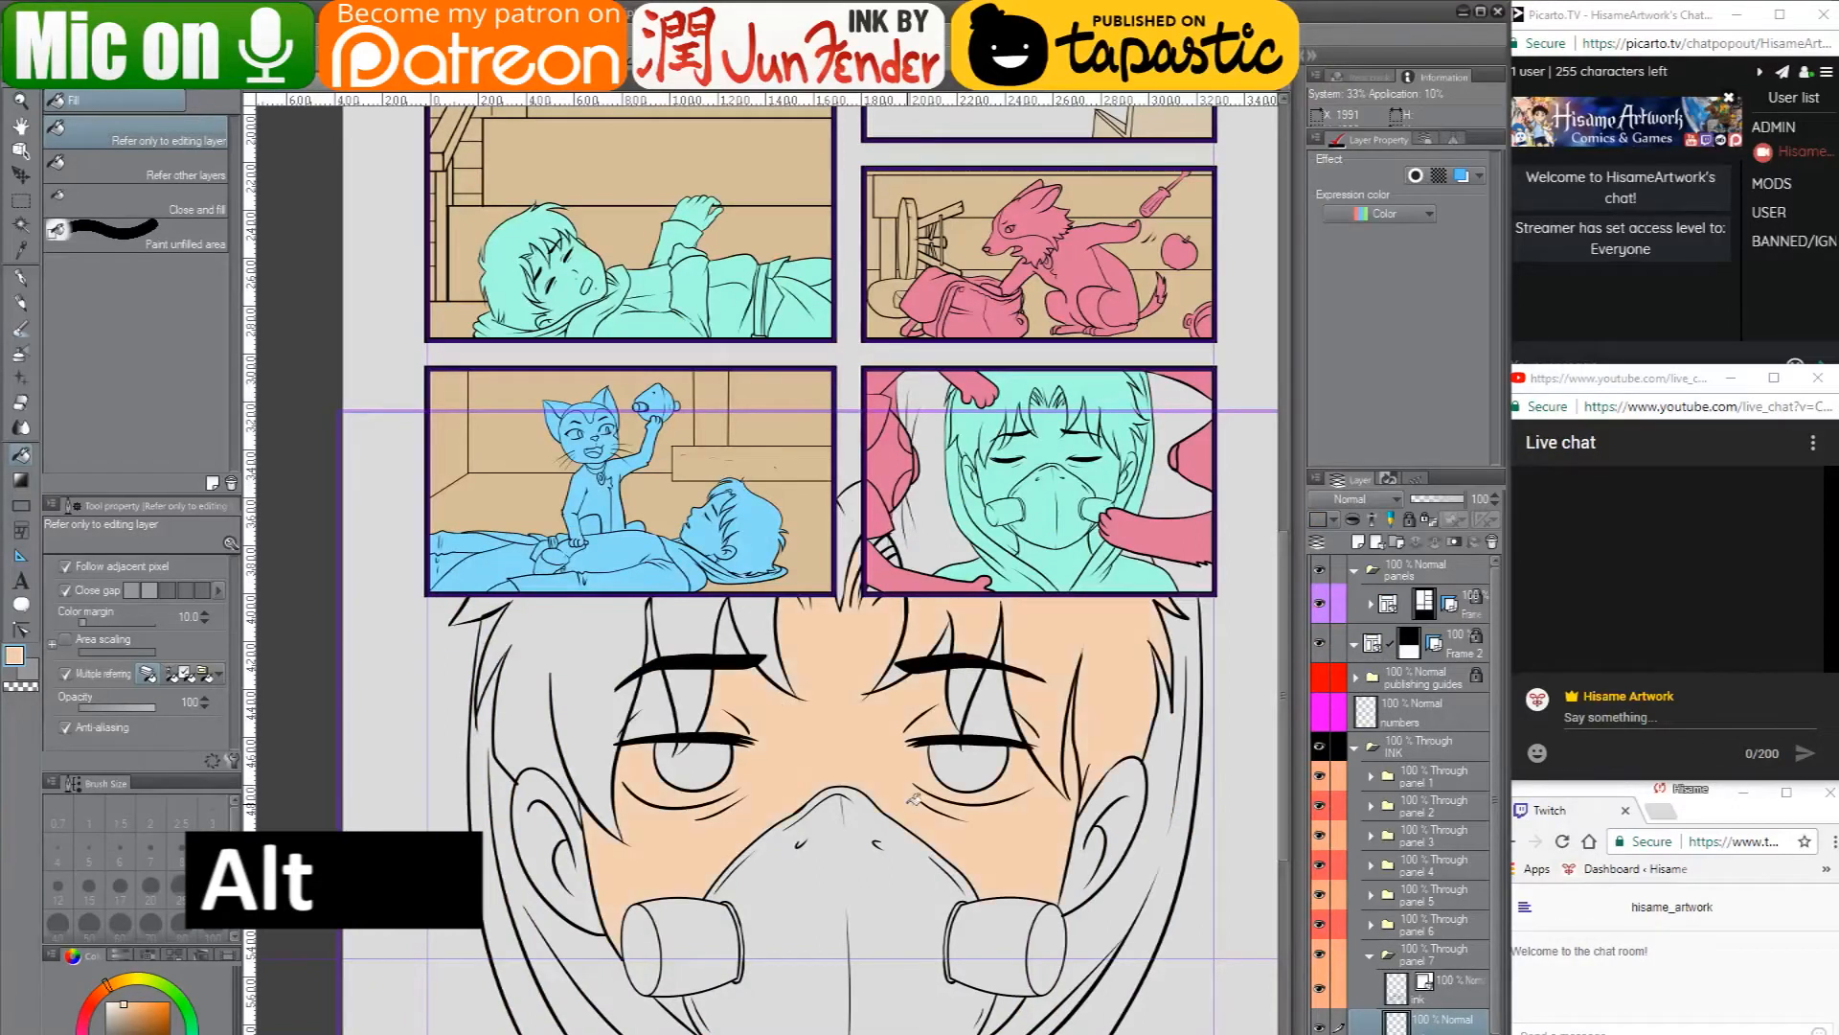
click(552, 830)
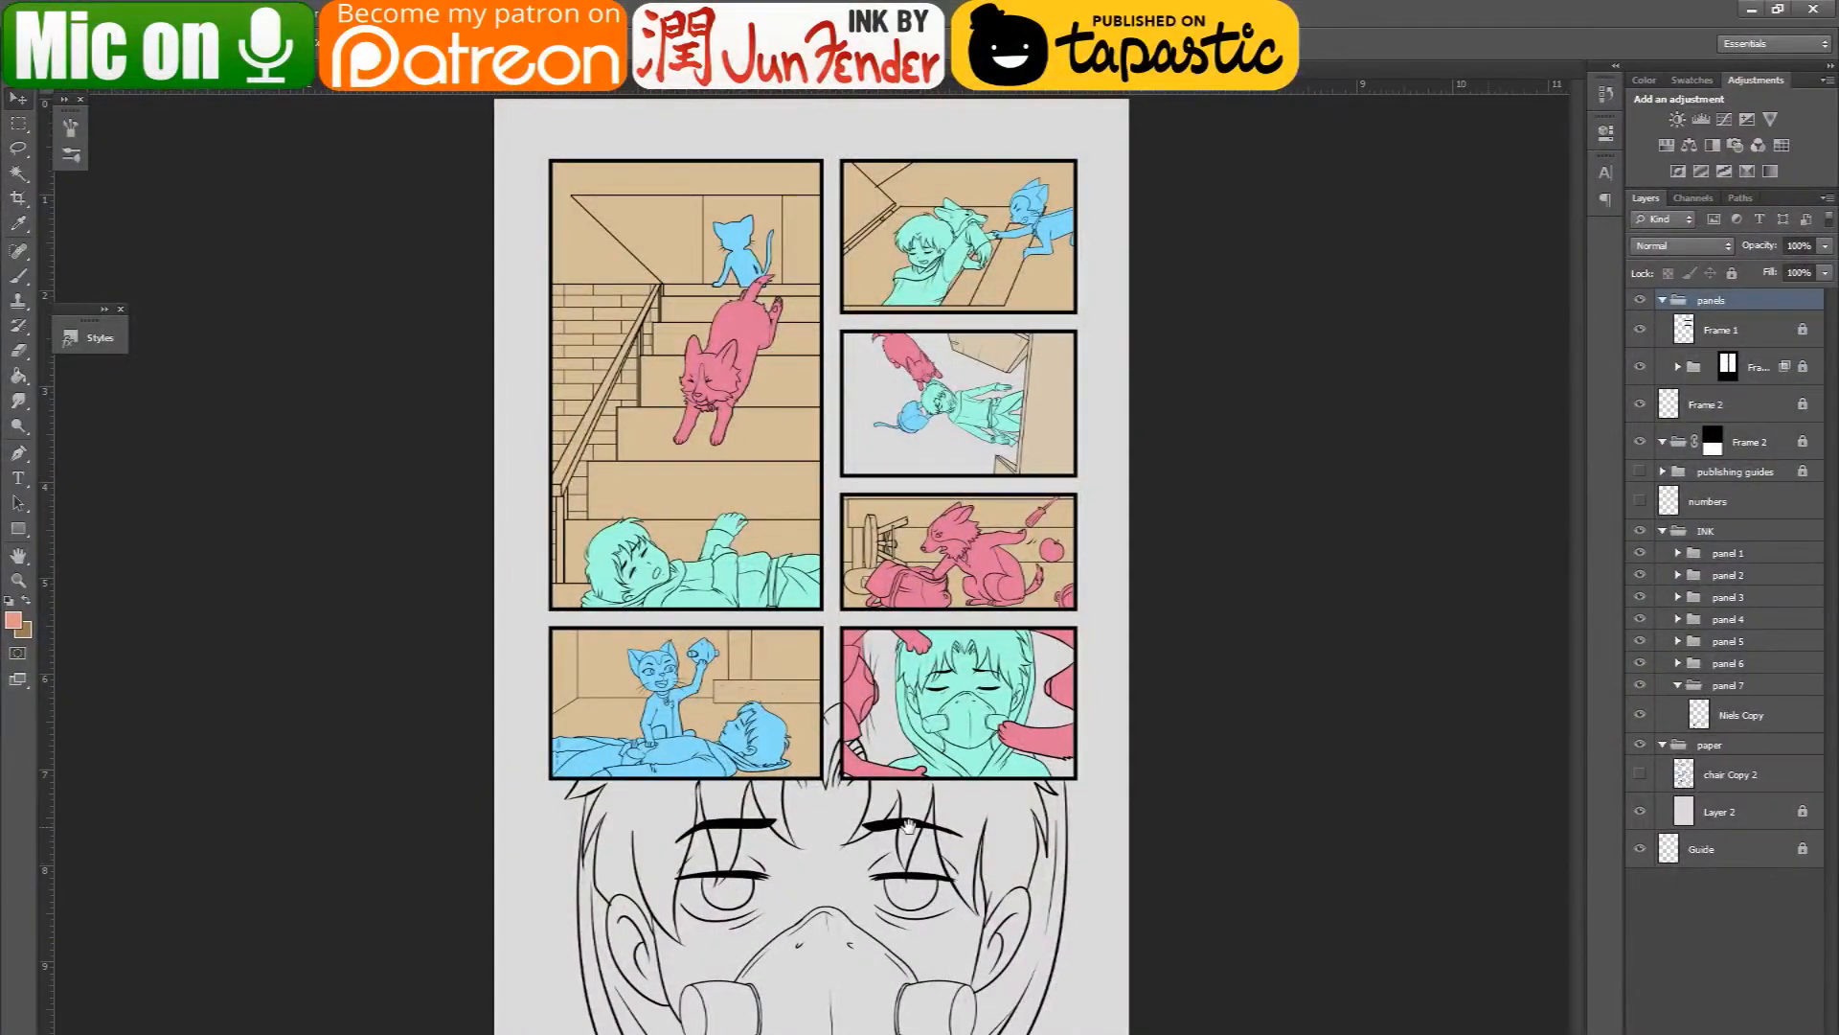
- Add a layer named color below panel 7's line art layer and rename the line art layer ink
ctrl+click(902, 833)
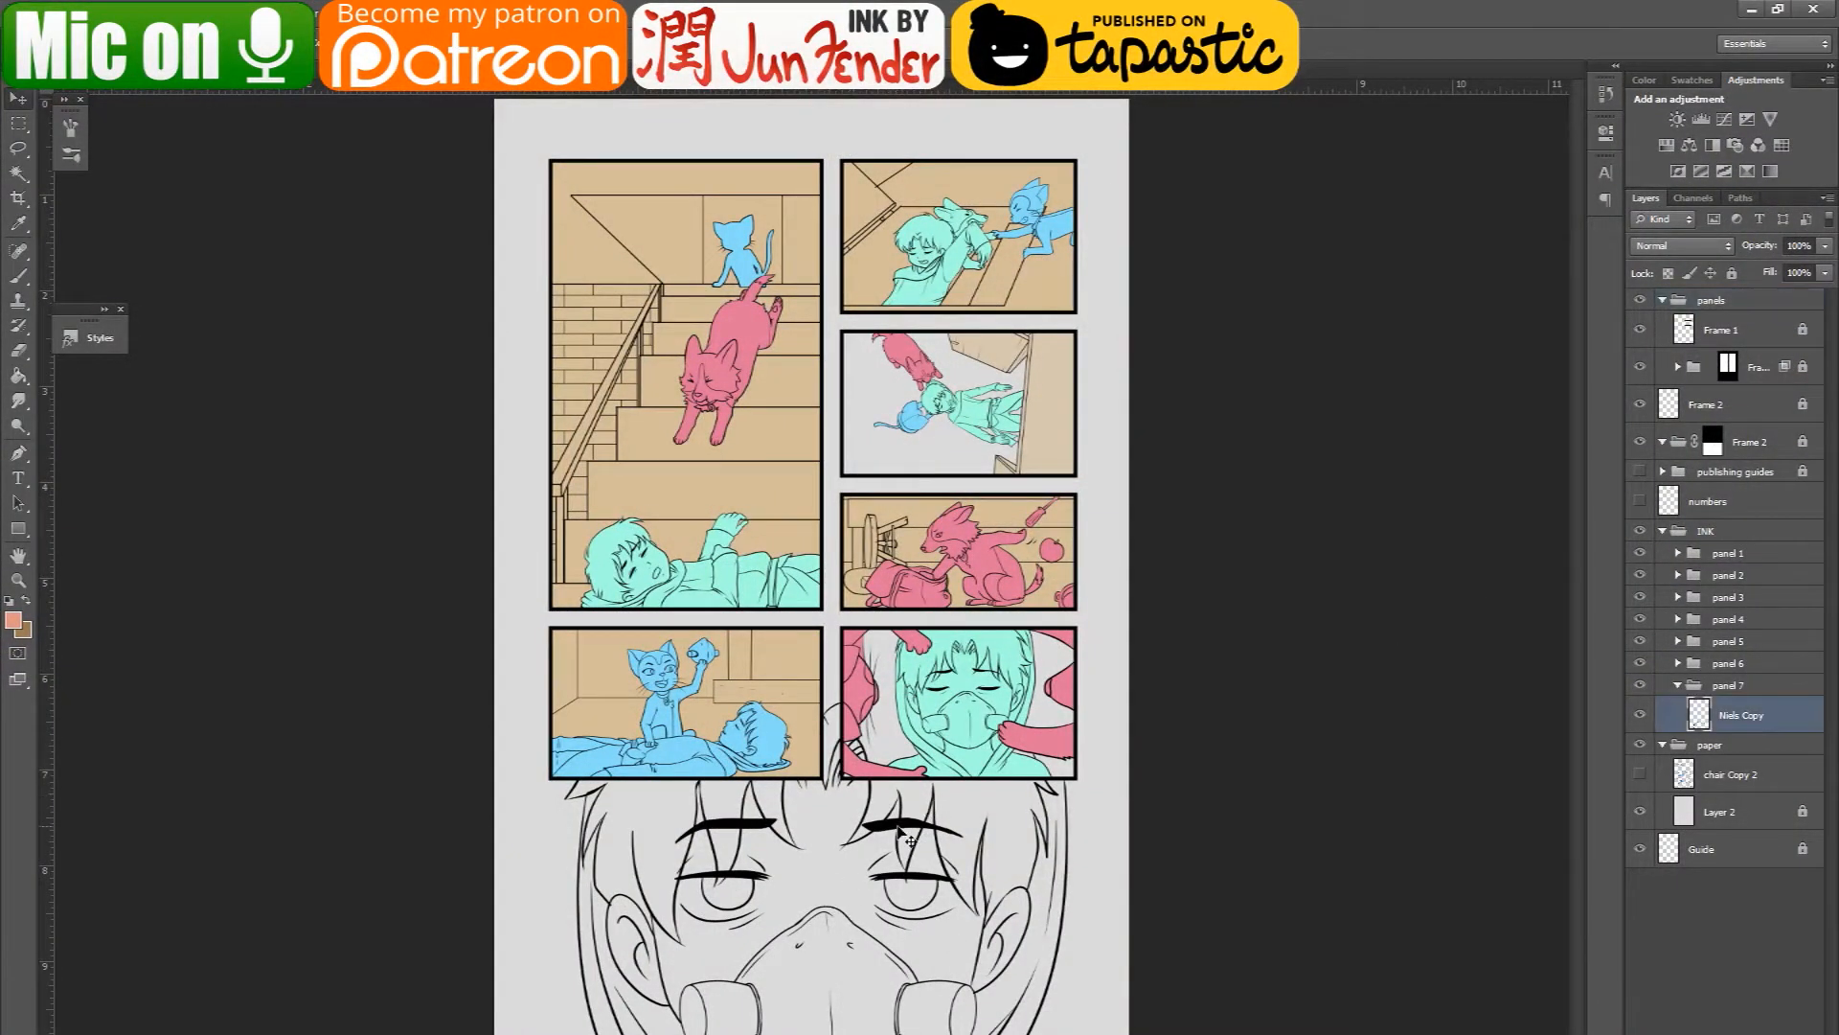
scroll(812, 996, up, 5)
drag(885, 847, 857, 694)
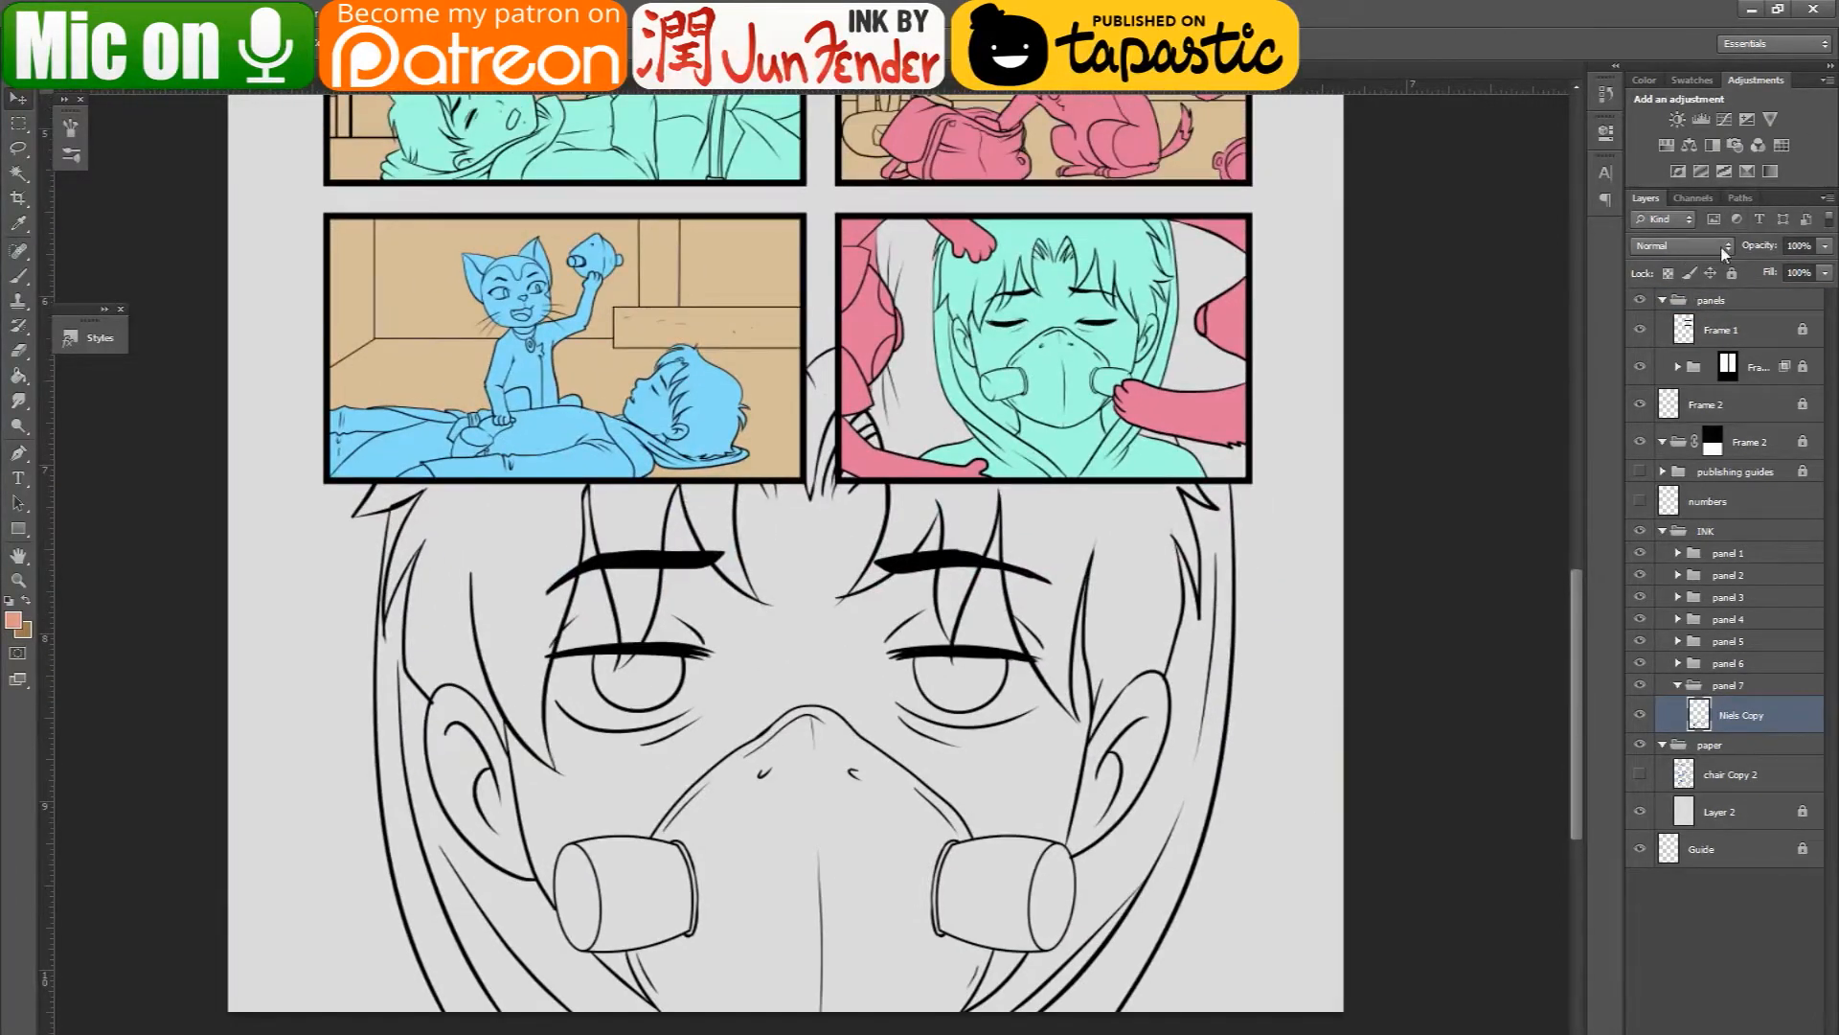
click(1795, 1033)
drag(1773, 722, 1759, 760)
double_click(1736, 753)
text(color)
key(Return)
double_click(1742, 715)
key(BackSpace)
text(ink)
key(Return)
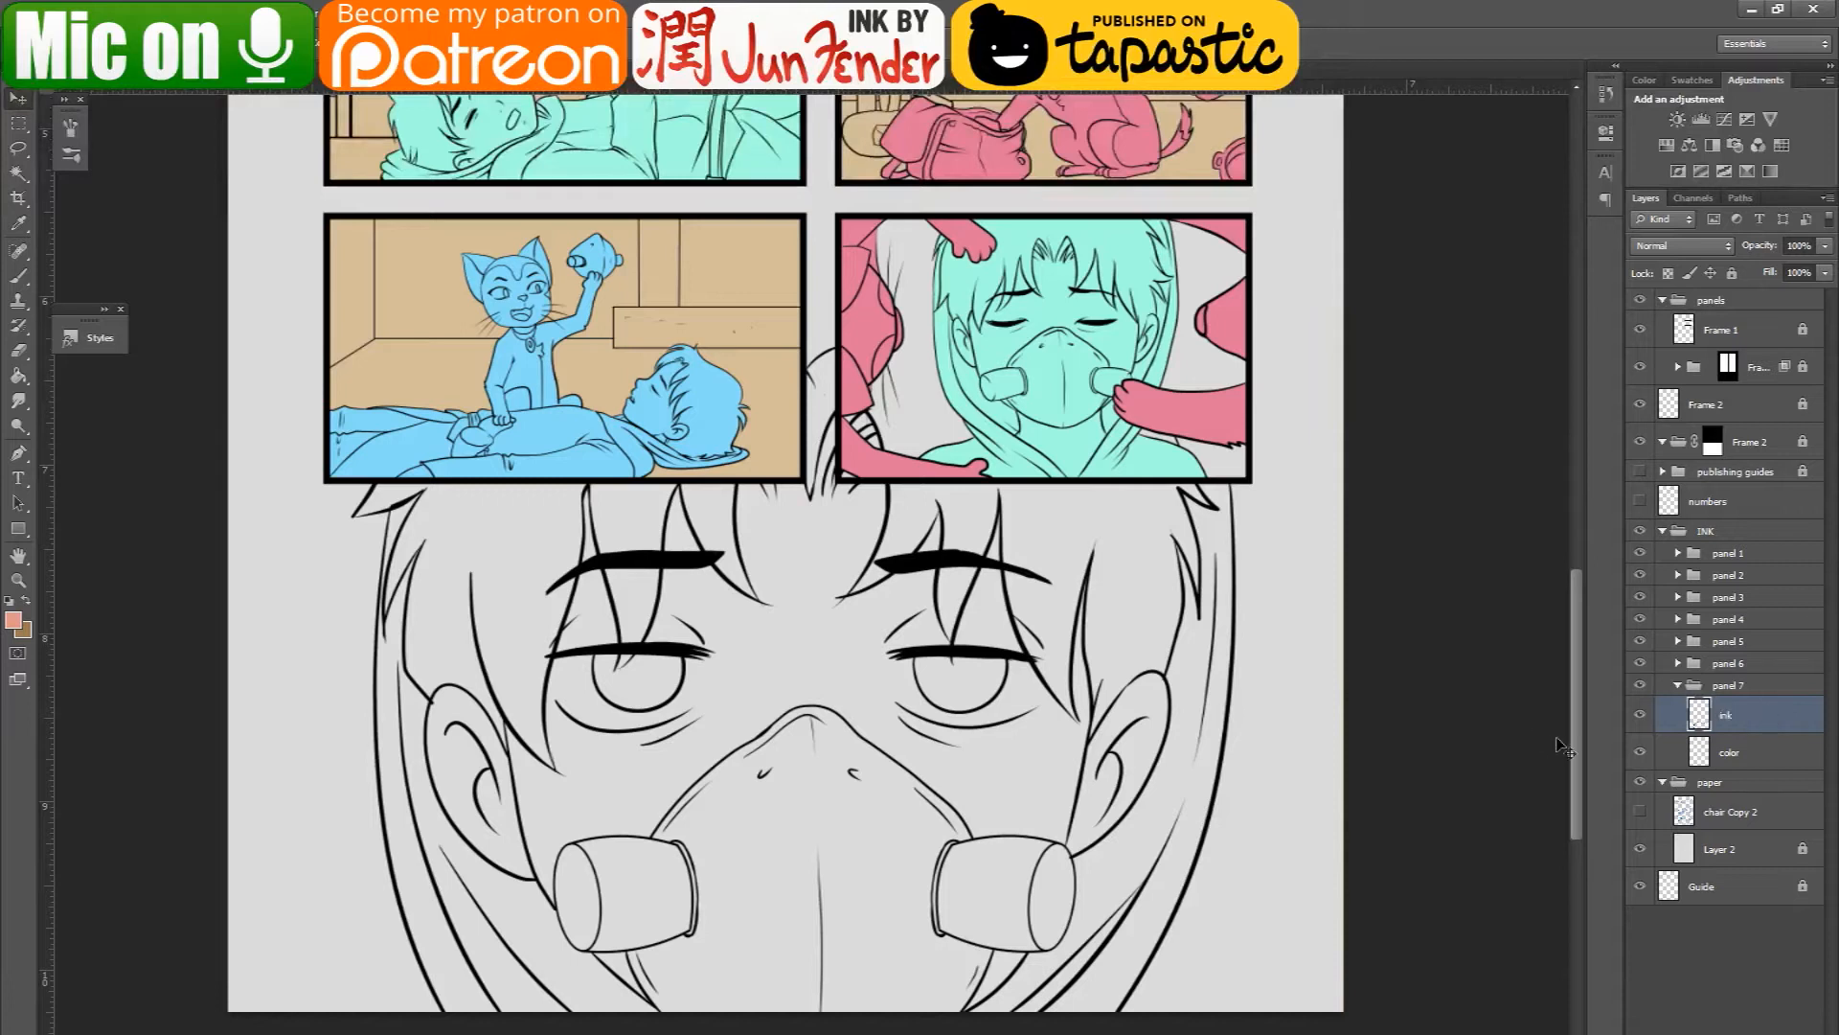
- Try enlarging the ink layer's face drawing with Free Transform, and undo the change
click(1640, 714)
click(1640, 714)
key(ctrl+t)
drag(1240, 342, 1471, 132)
key(Return)
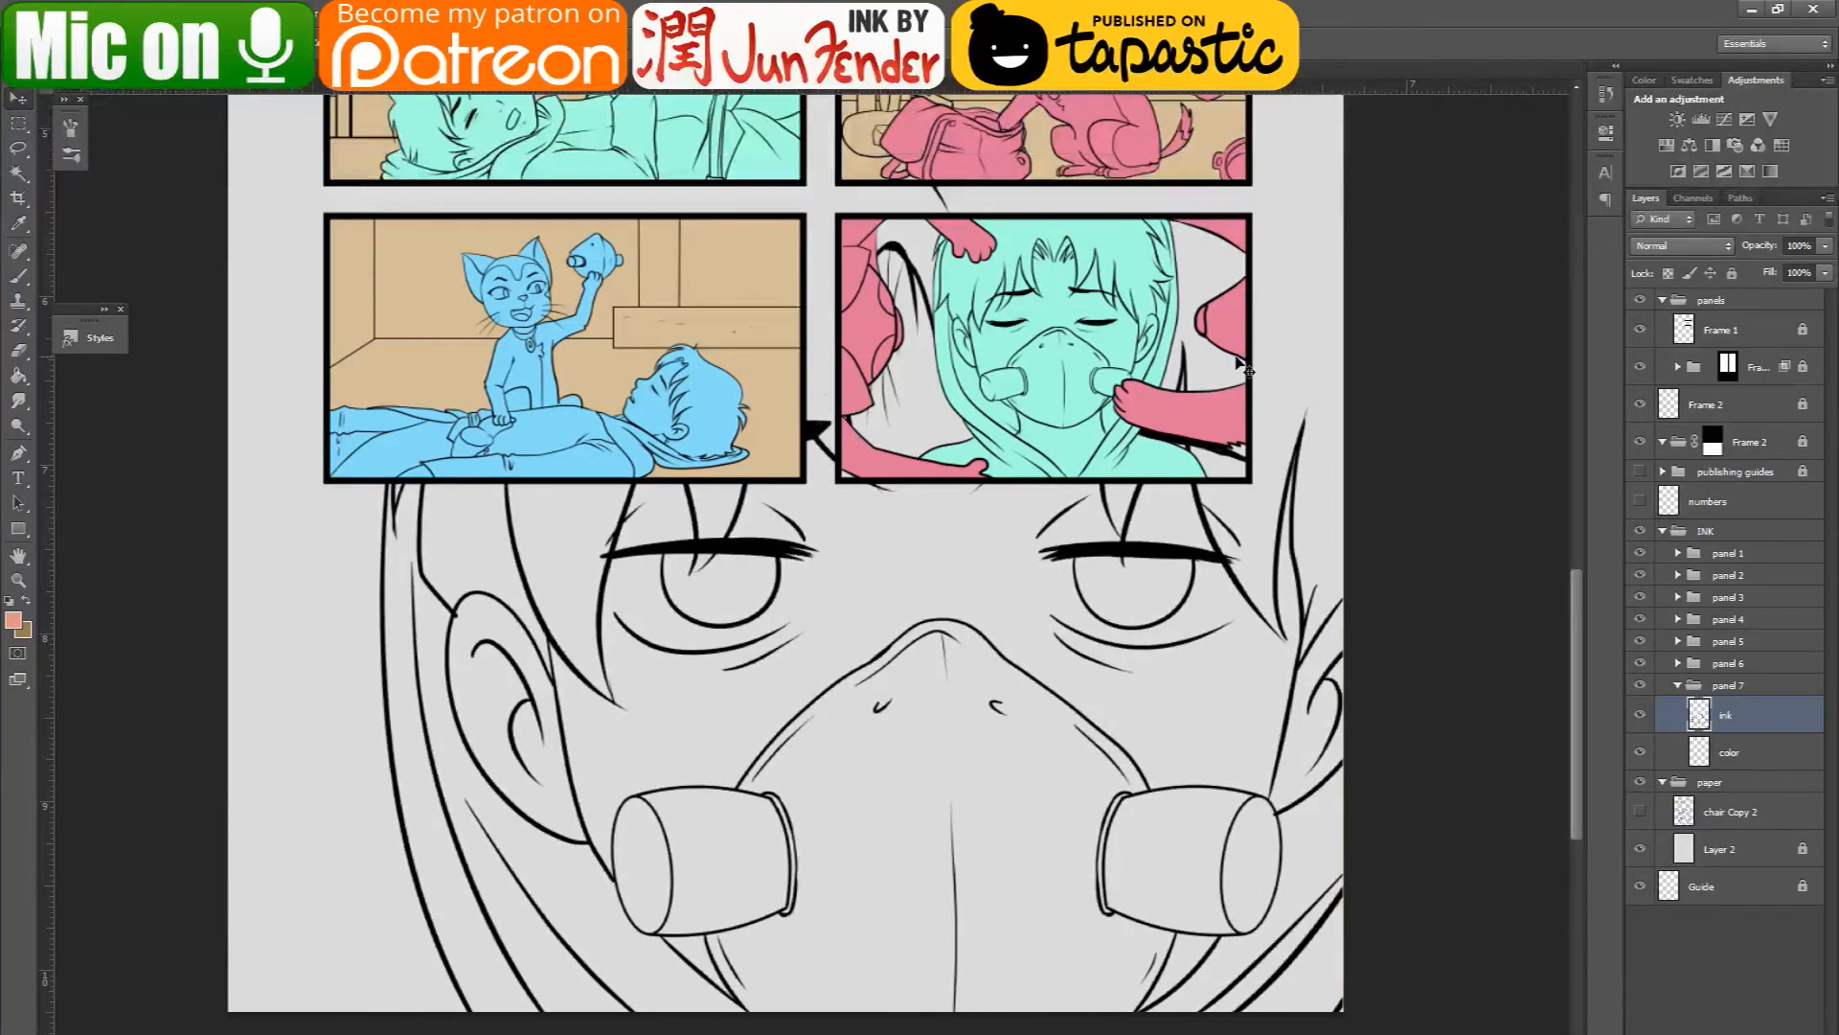
key(ctrl+z)
- Try filling the face directly on the color layer with the salmon foreground color using the Paint Bucket, and undo the fill
click(1700, 753)
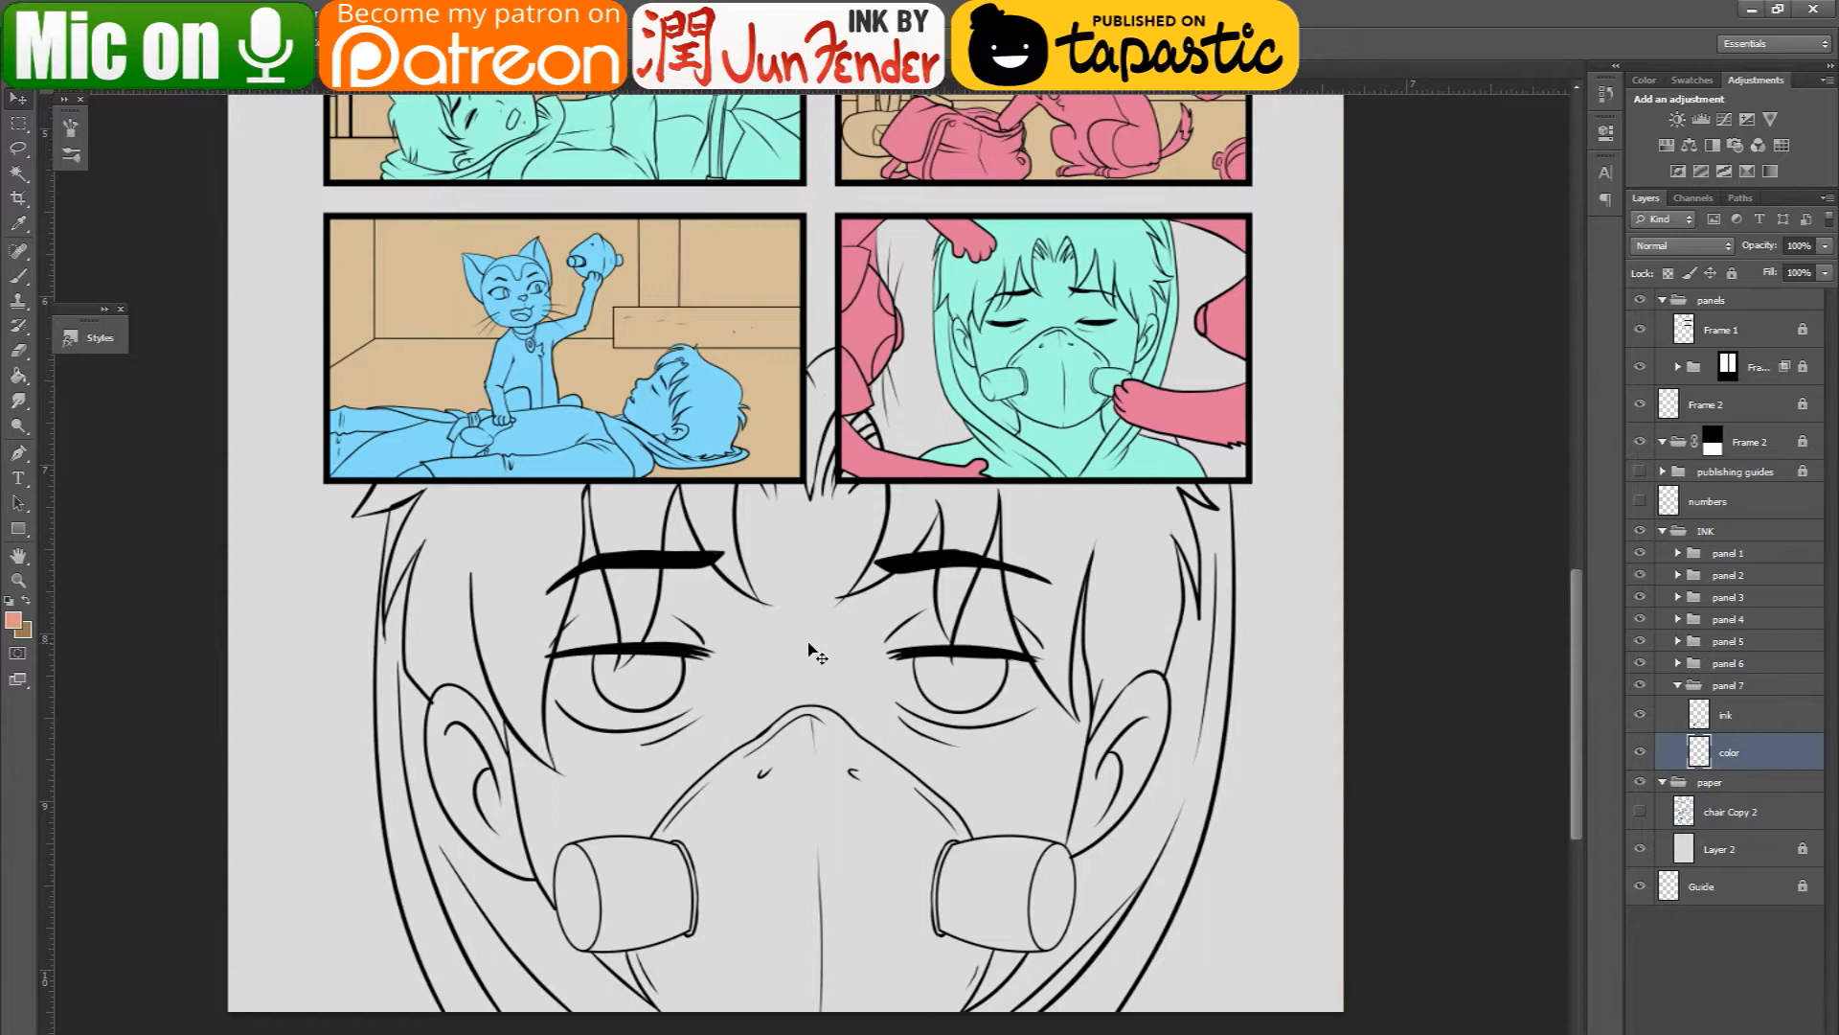
click(18, 376)
click(844, 664)
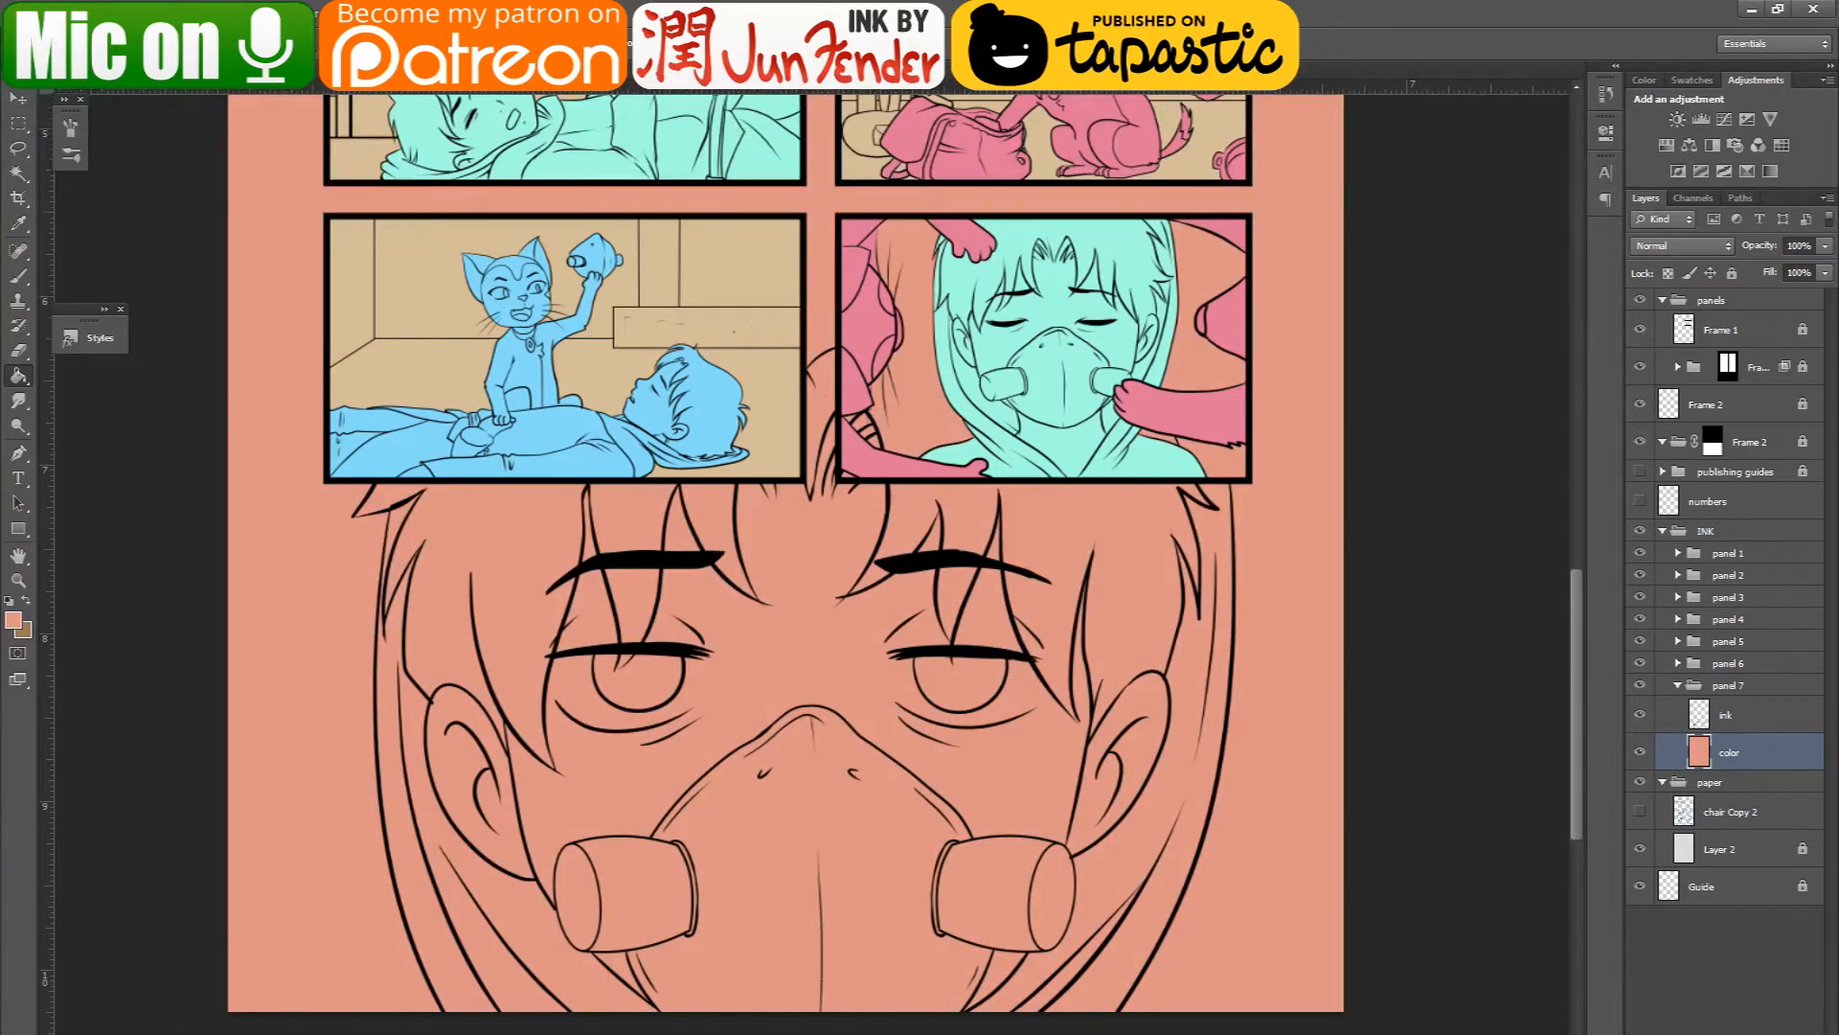
key(alt+Tab)
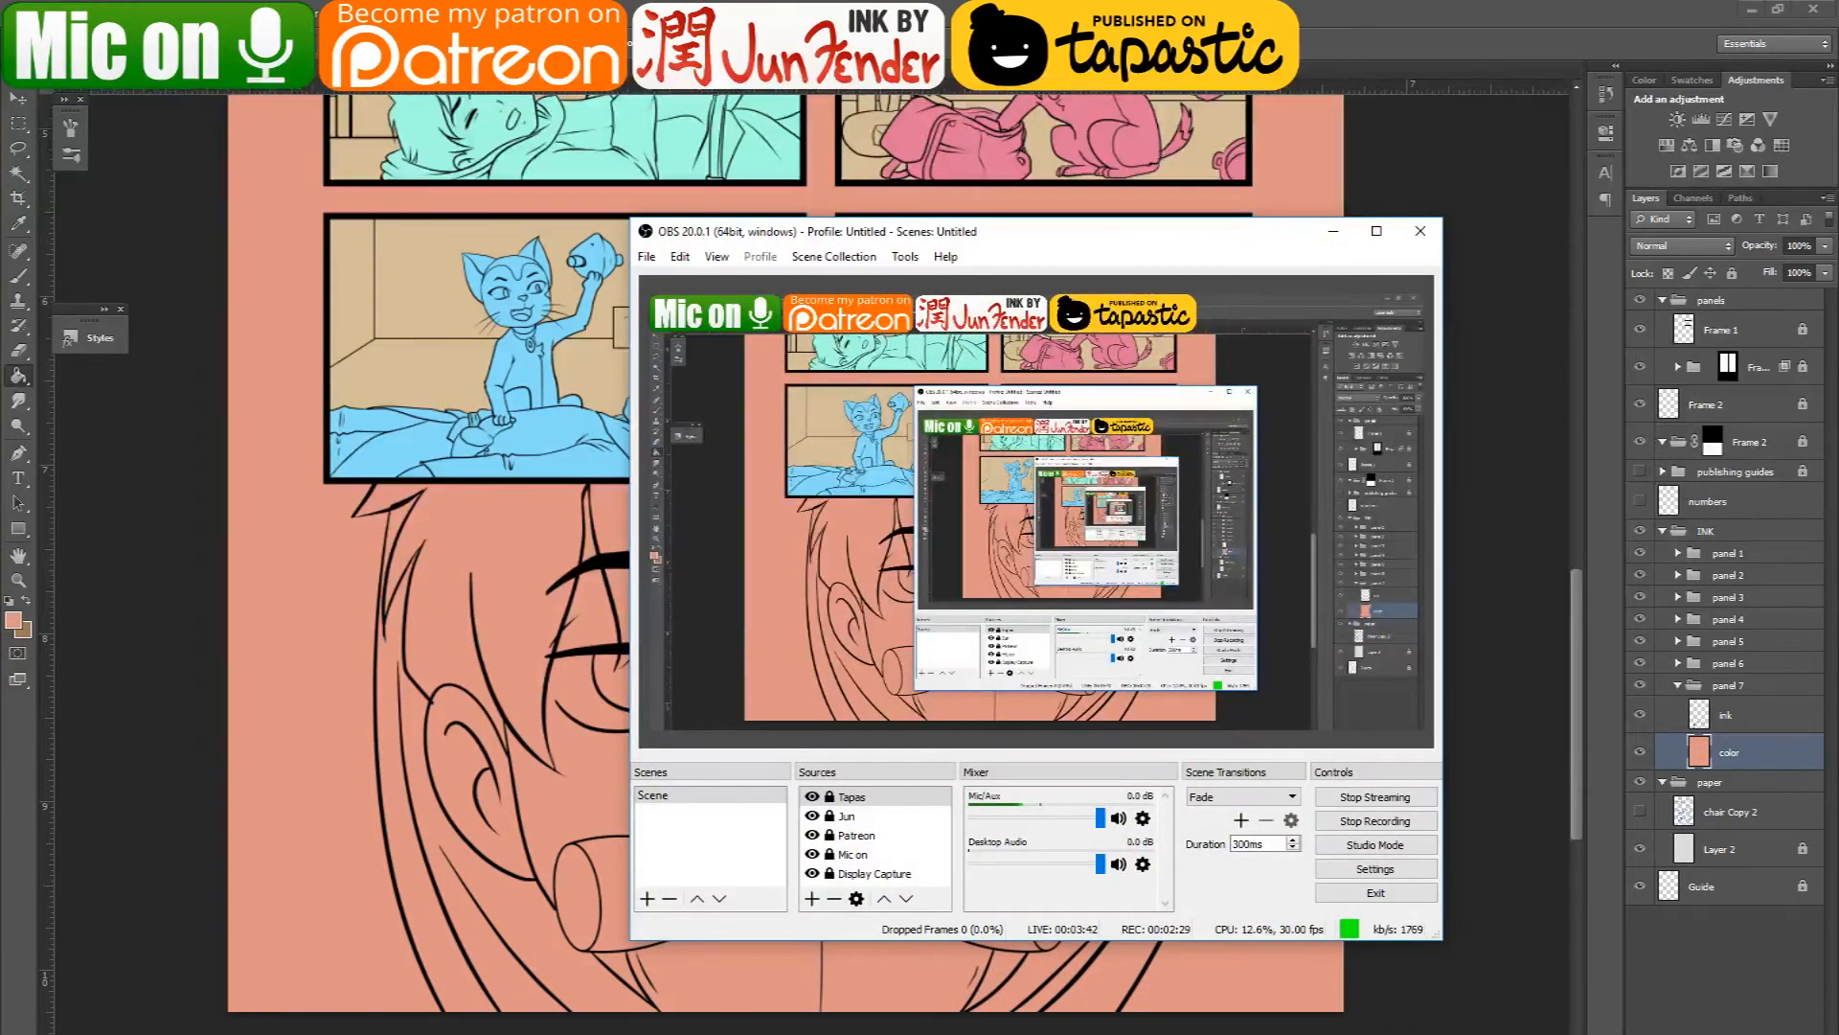
key(alt+Tab)
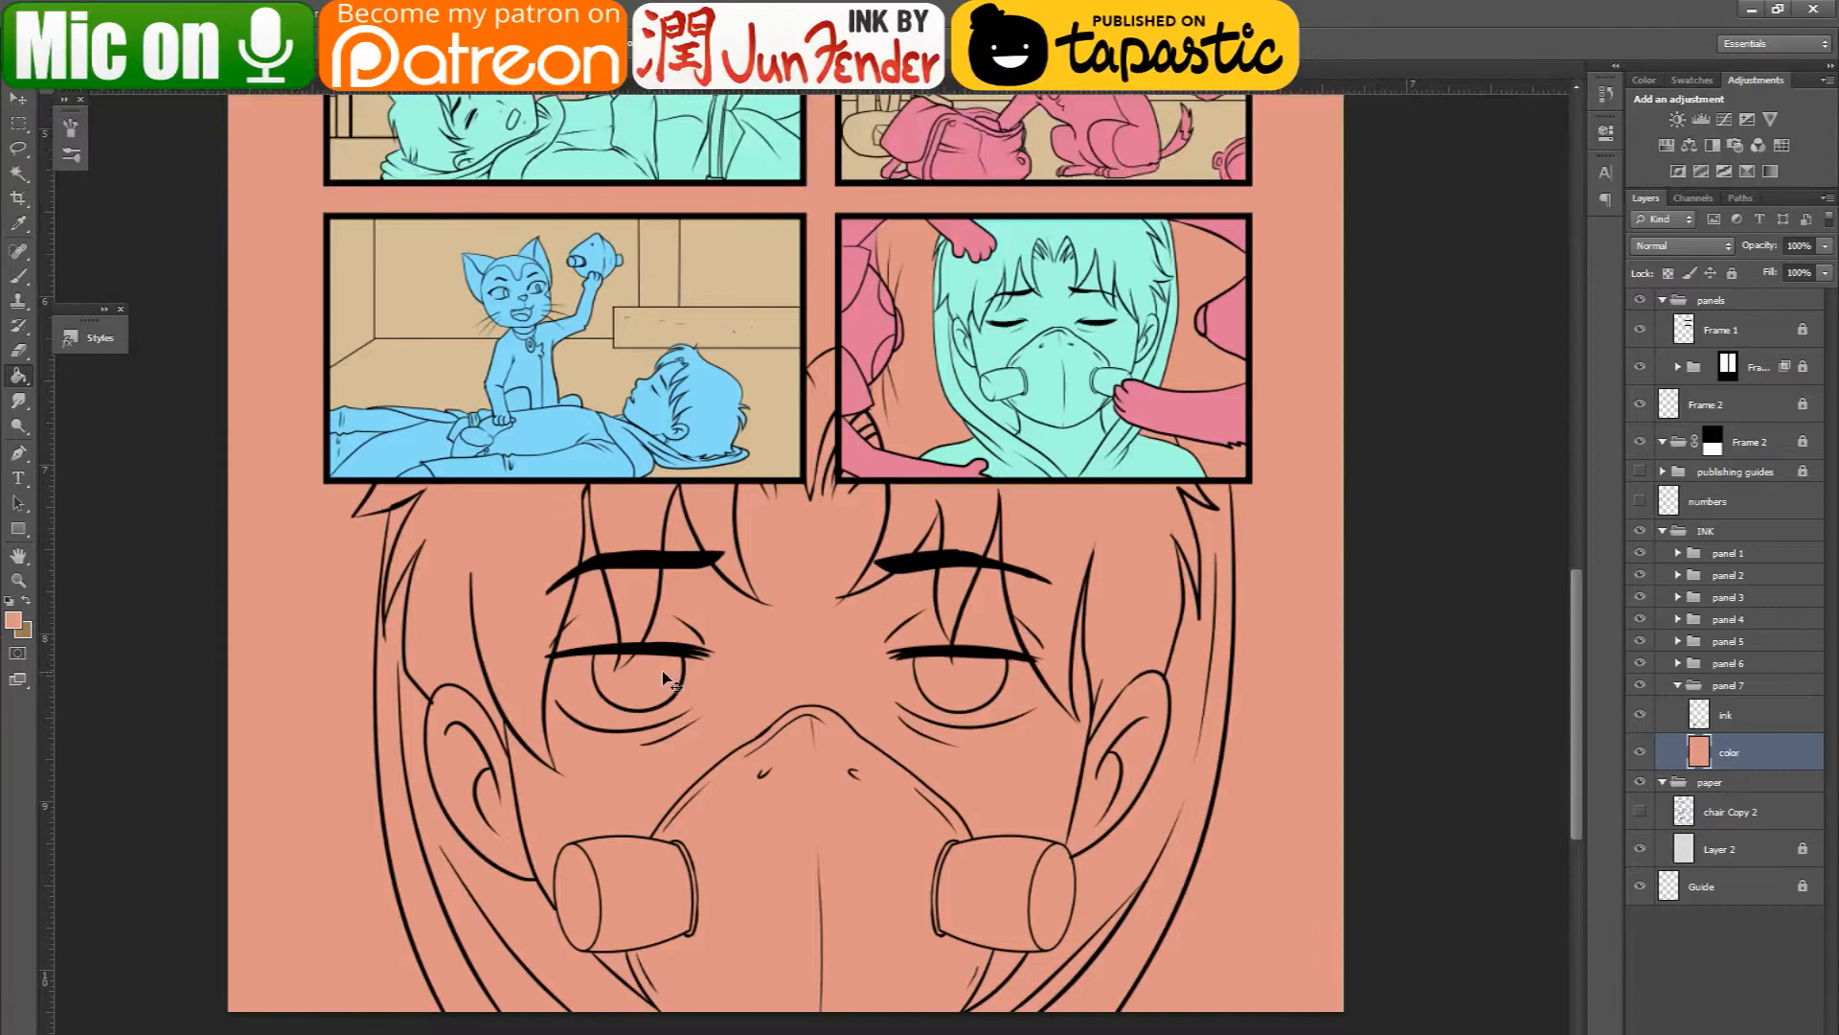
key(ctrl+z)
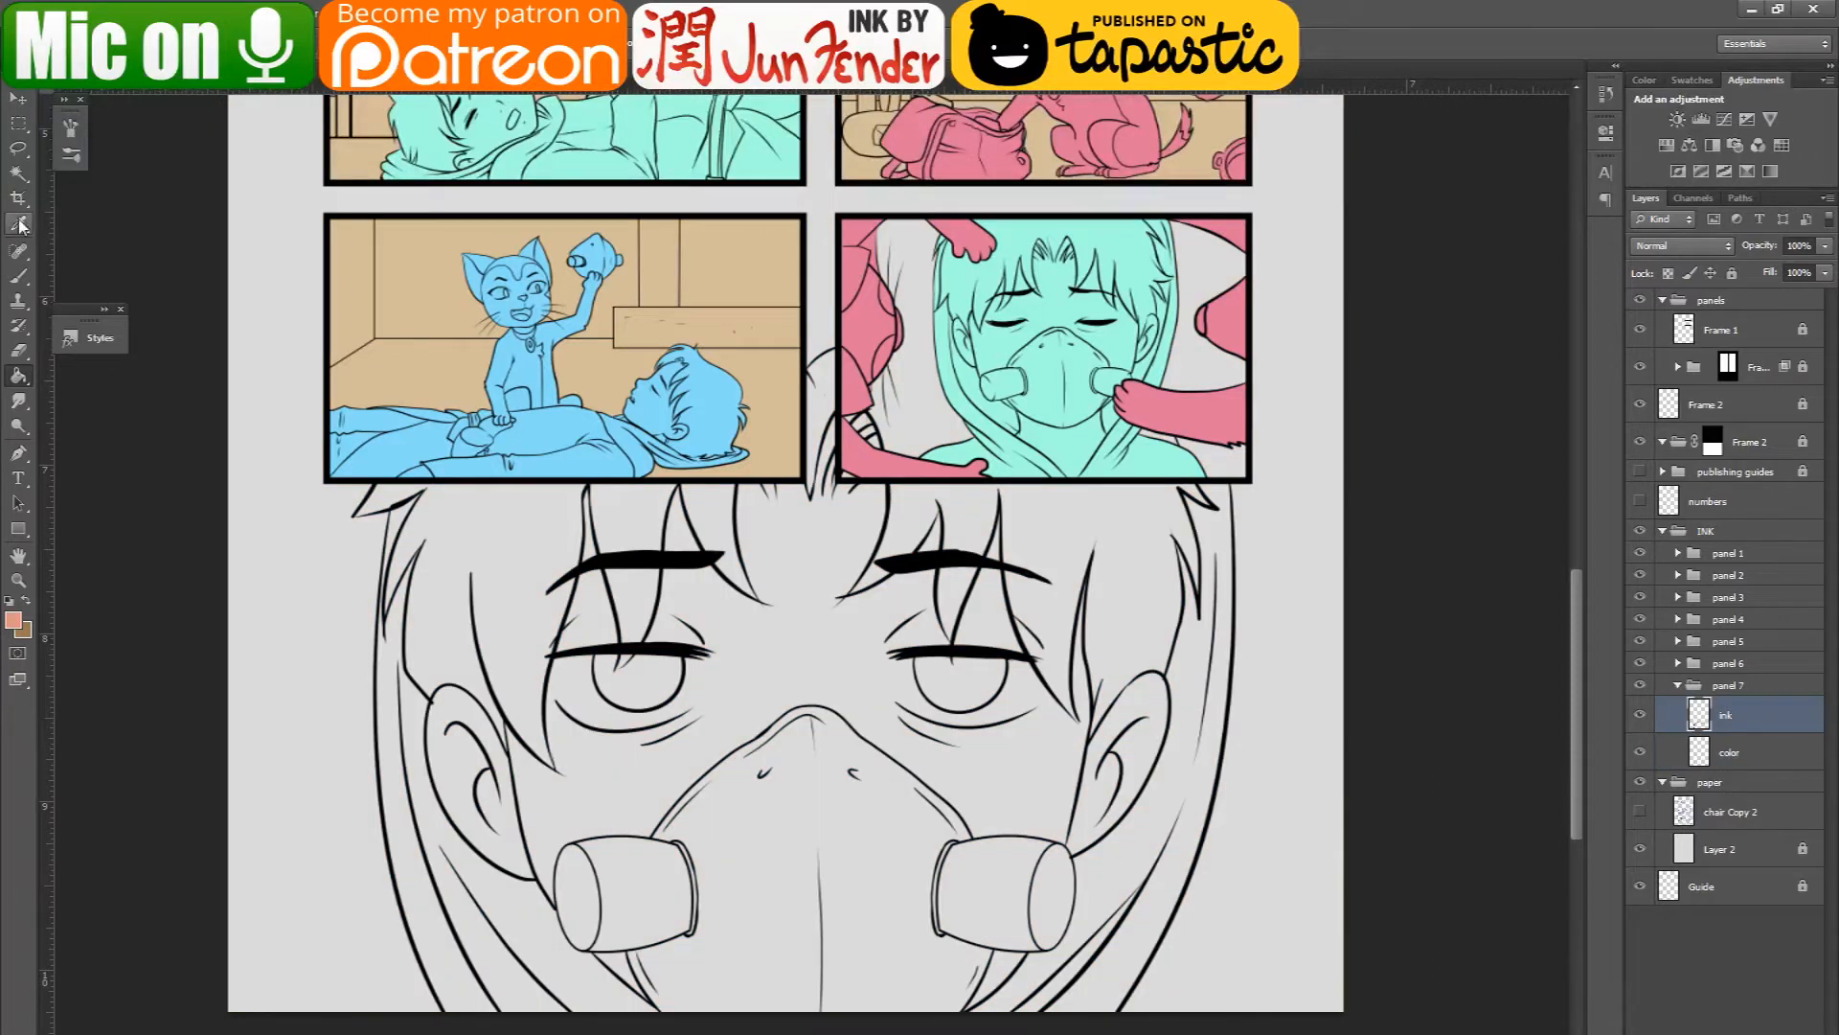
- Try selecting the face area on the ink layer with the Magic Wand and filling it salmon on the color layer, and undo it
click(18, 173)
click(733, 650)
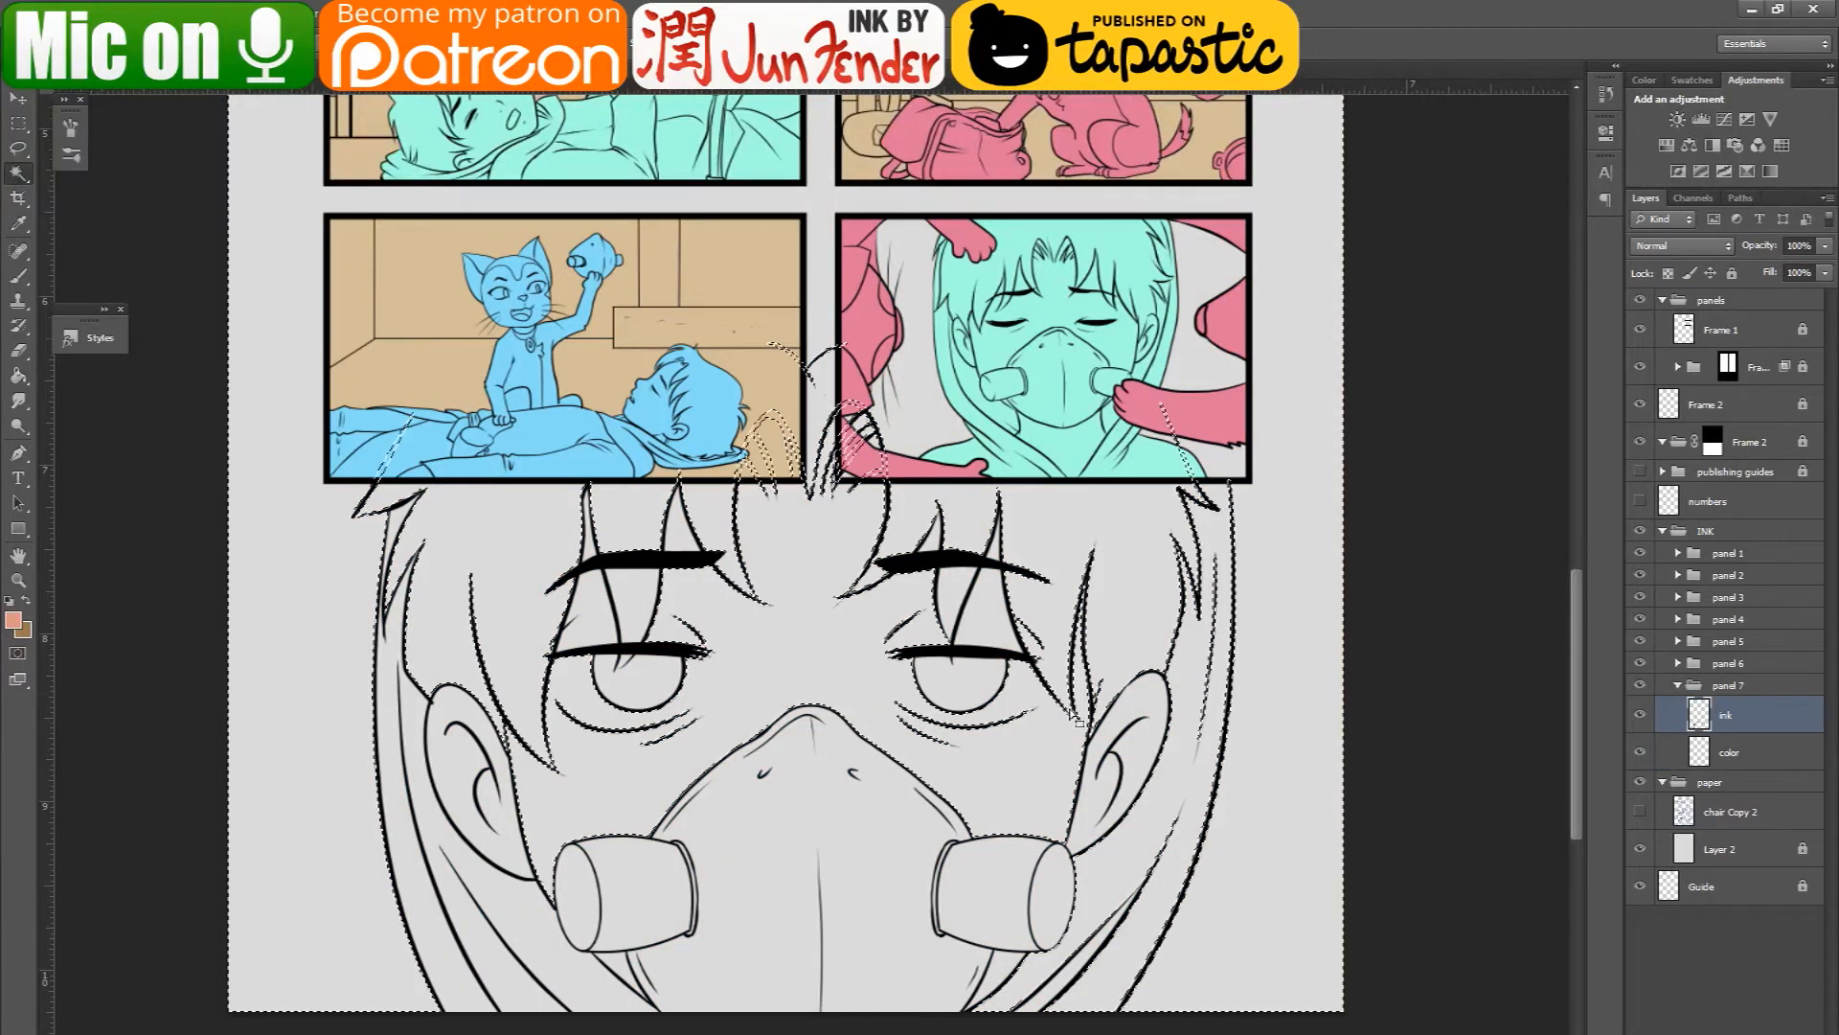
key(alt+bracketleft)
click(19, 375)
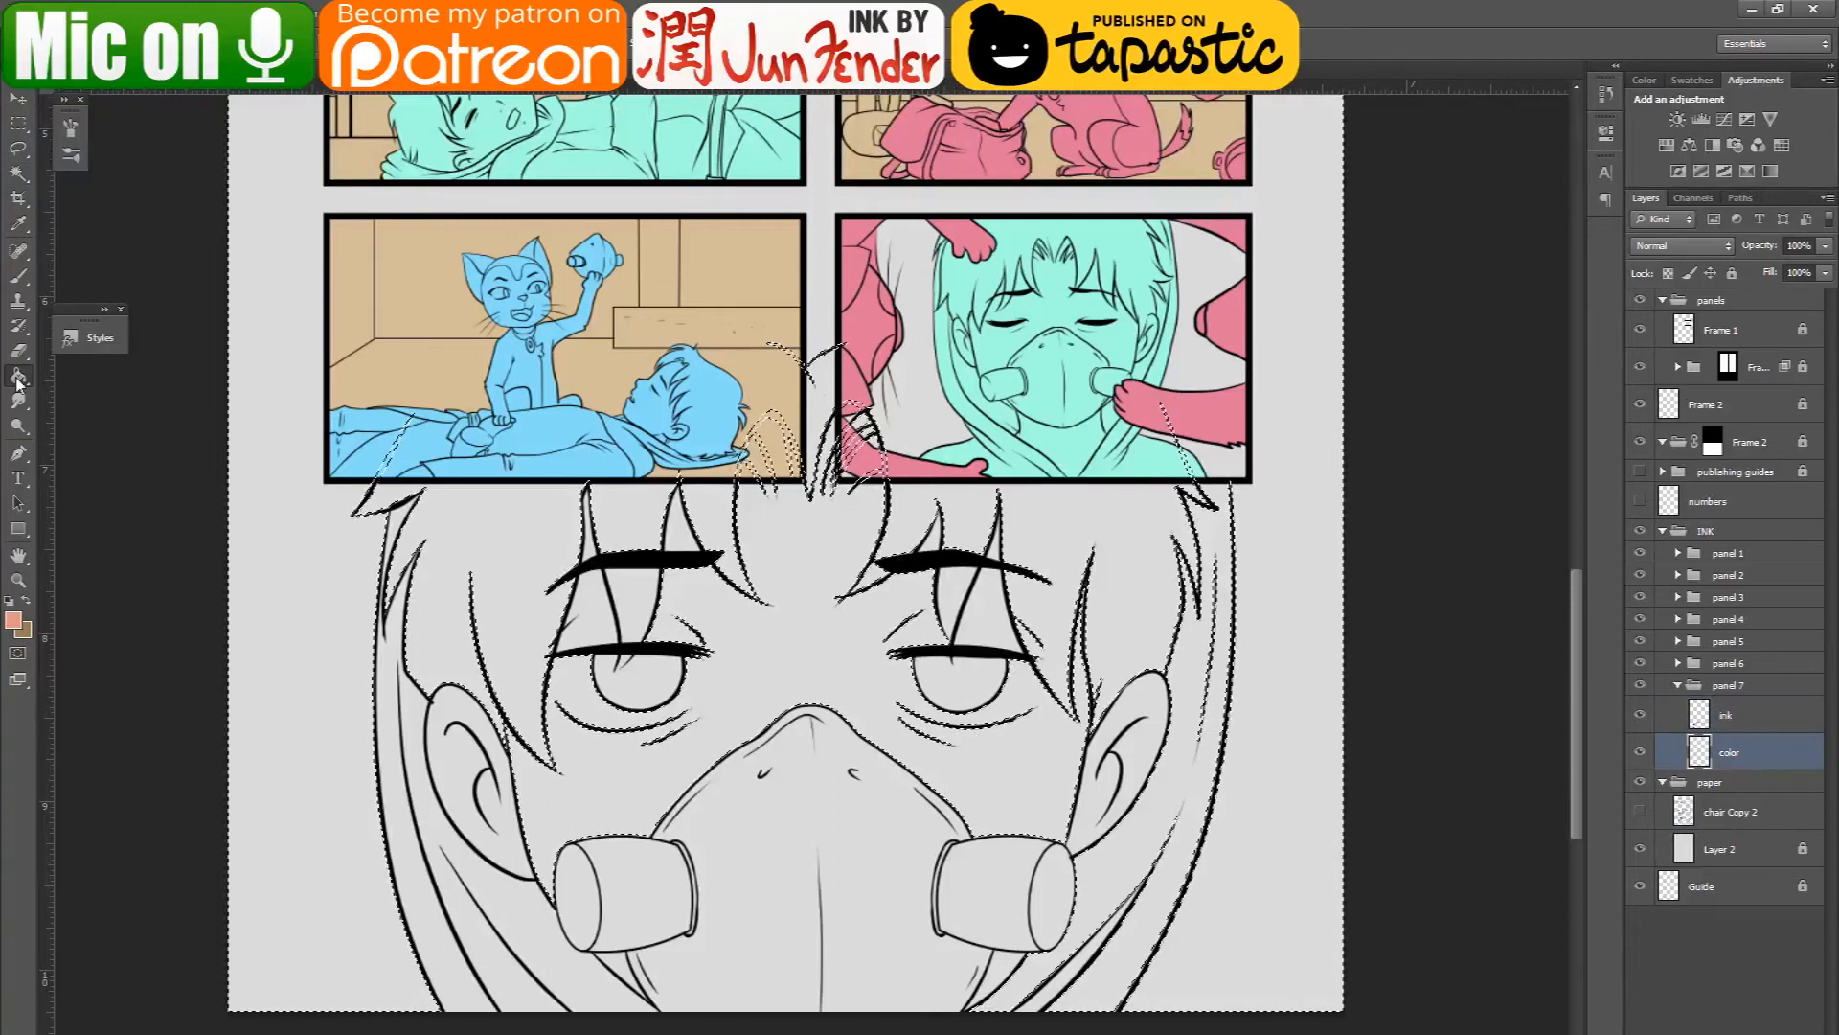
click(1023, 748)
key(w)
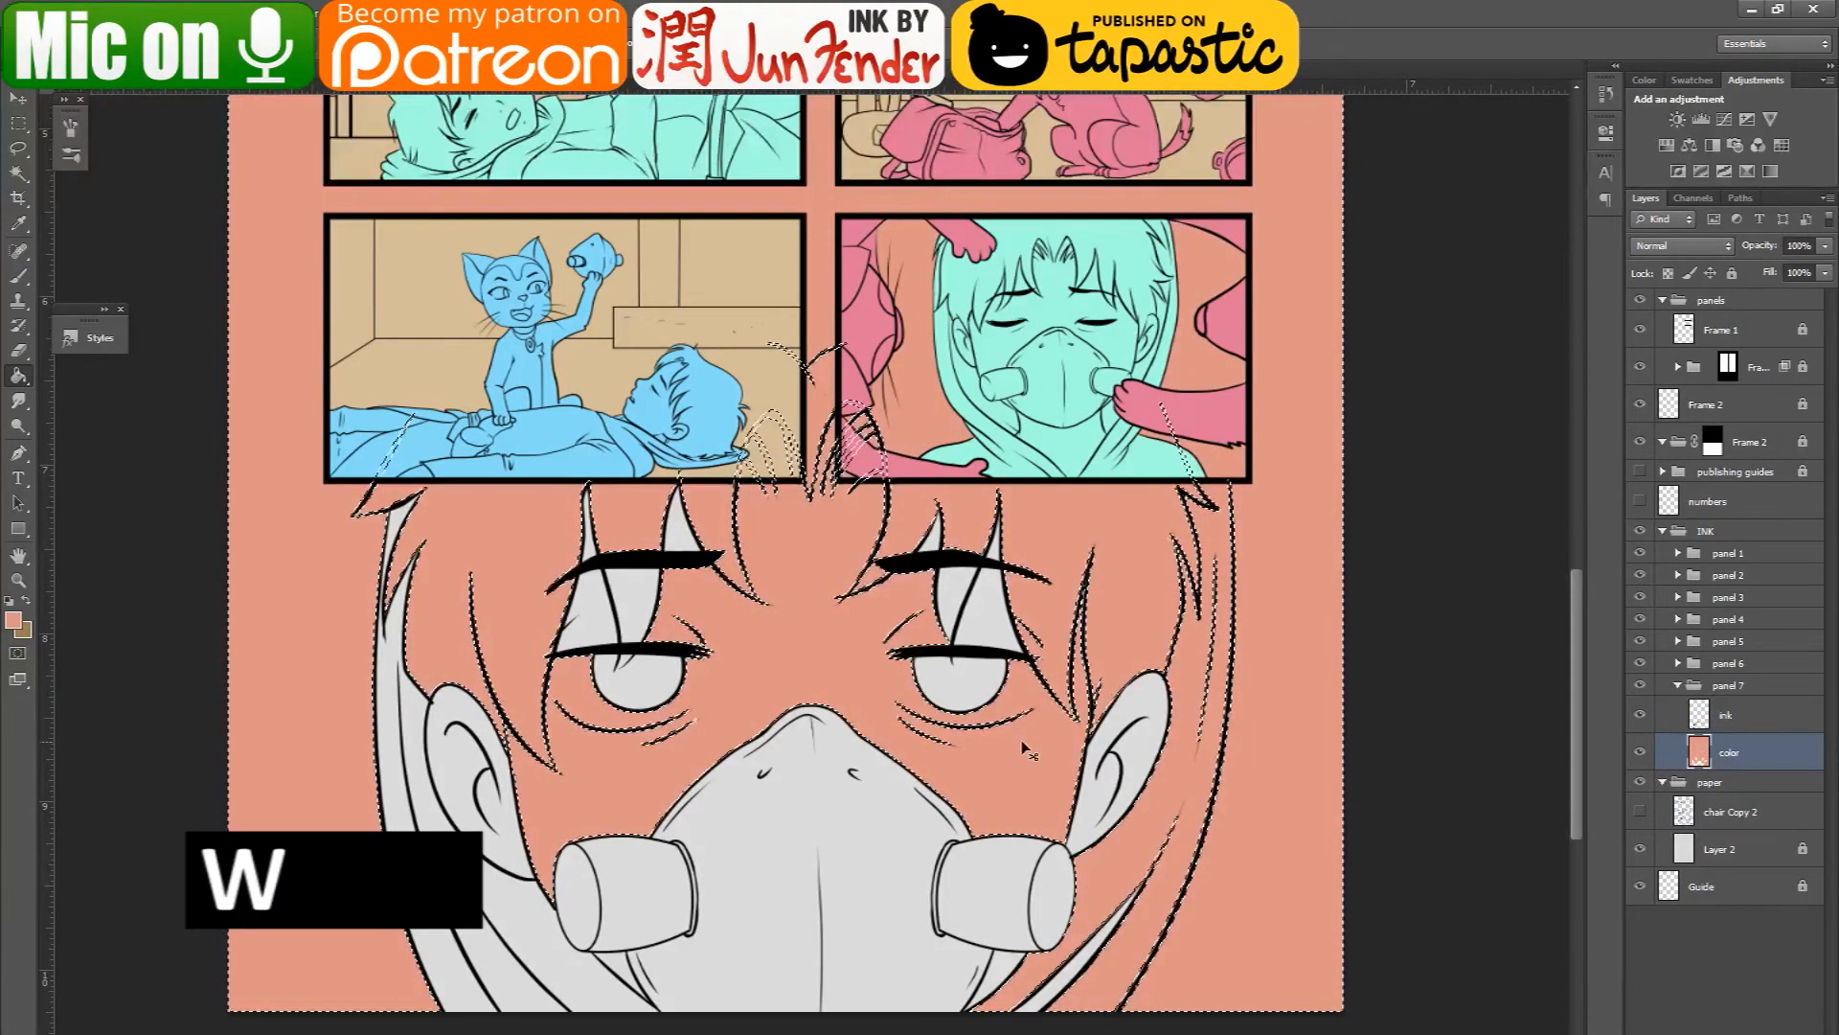
key(ctrl+d)
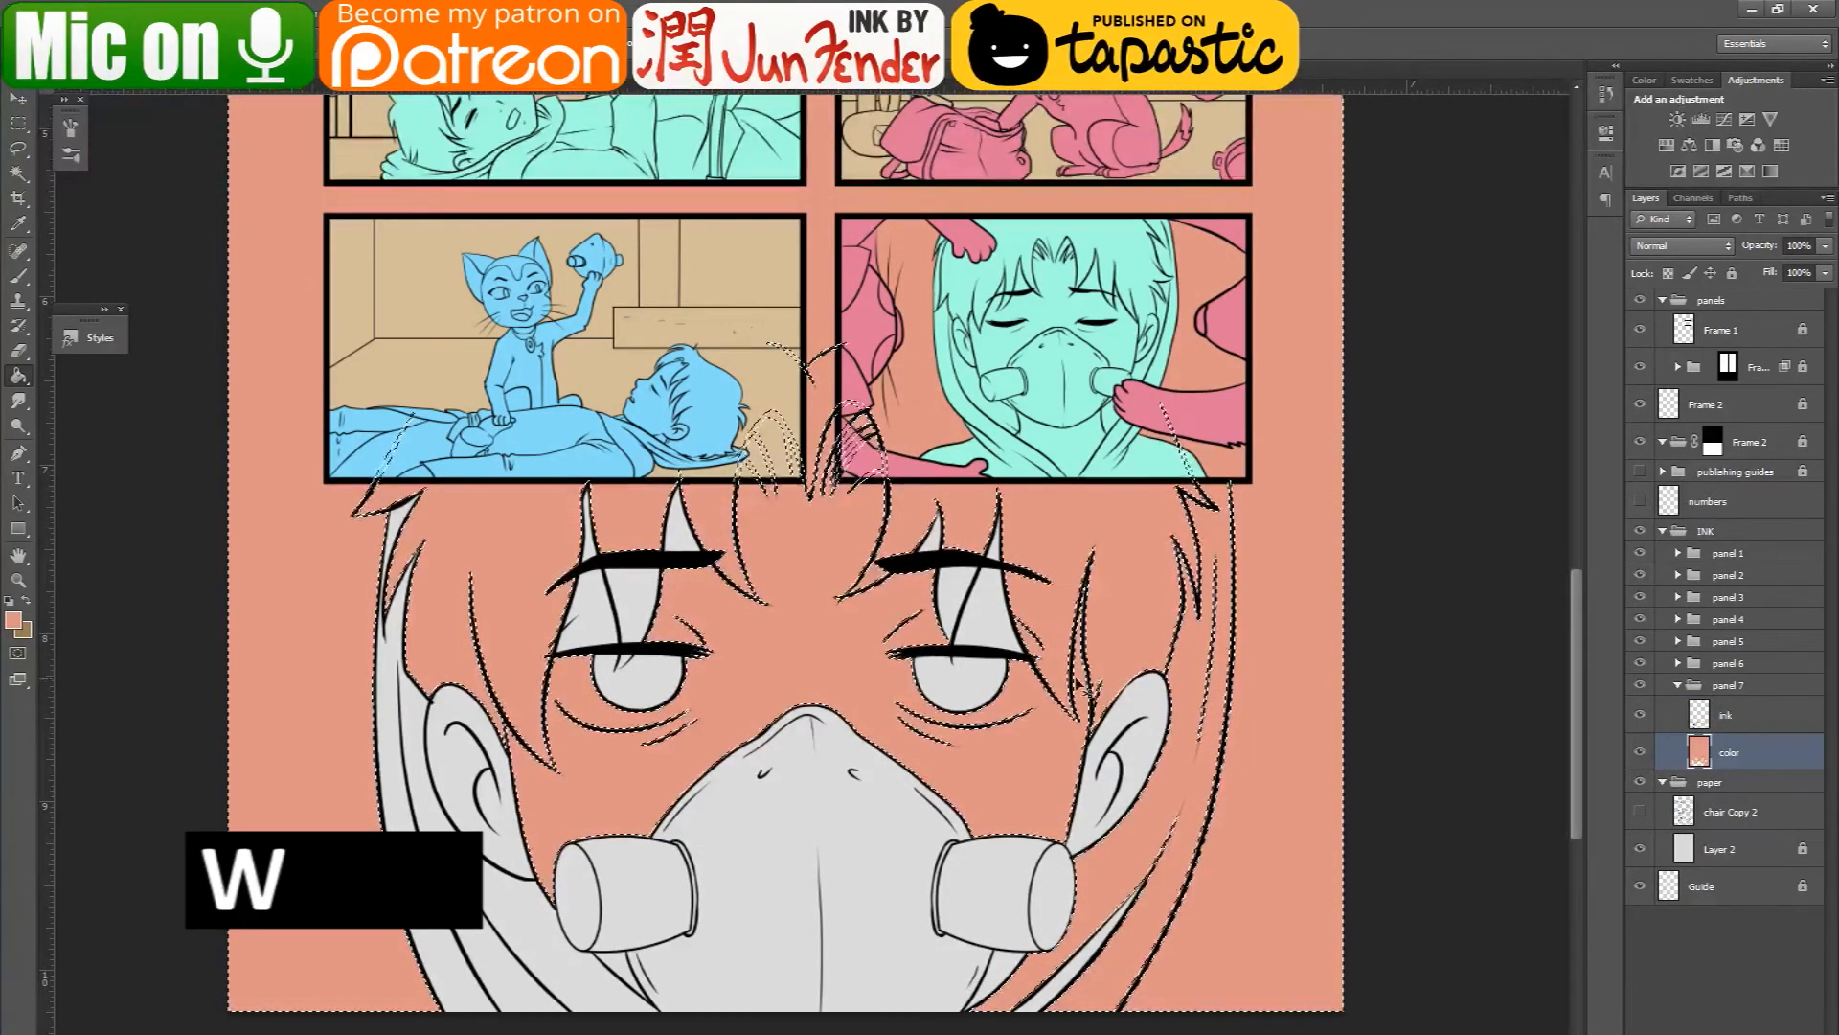
key(ctrl+alt+z)
key(ctrl+alt+z)
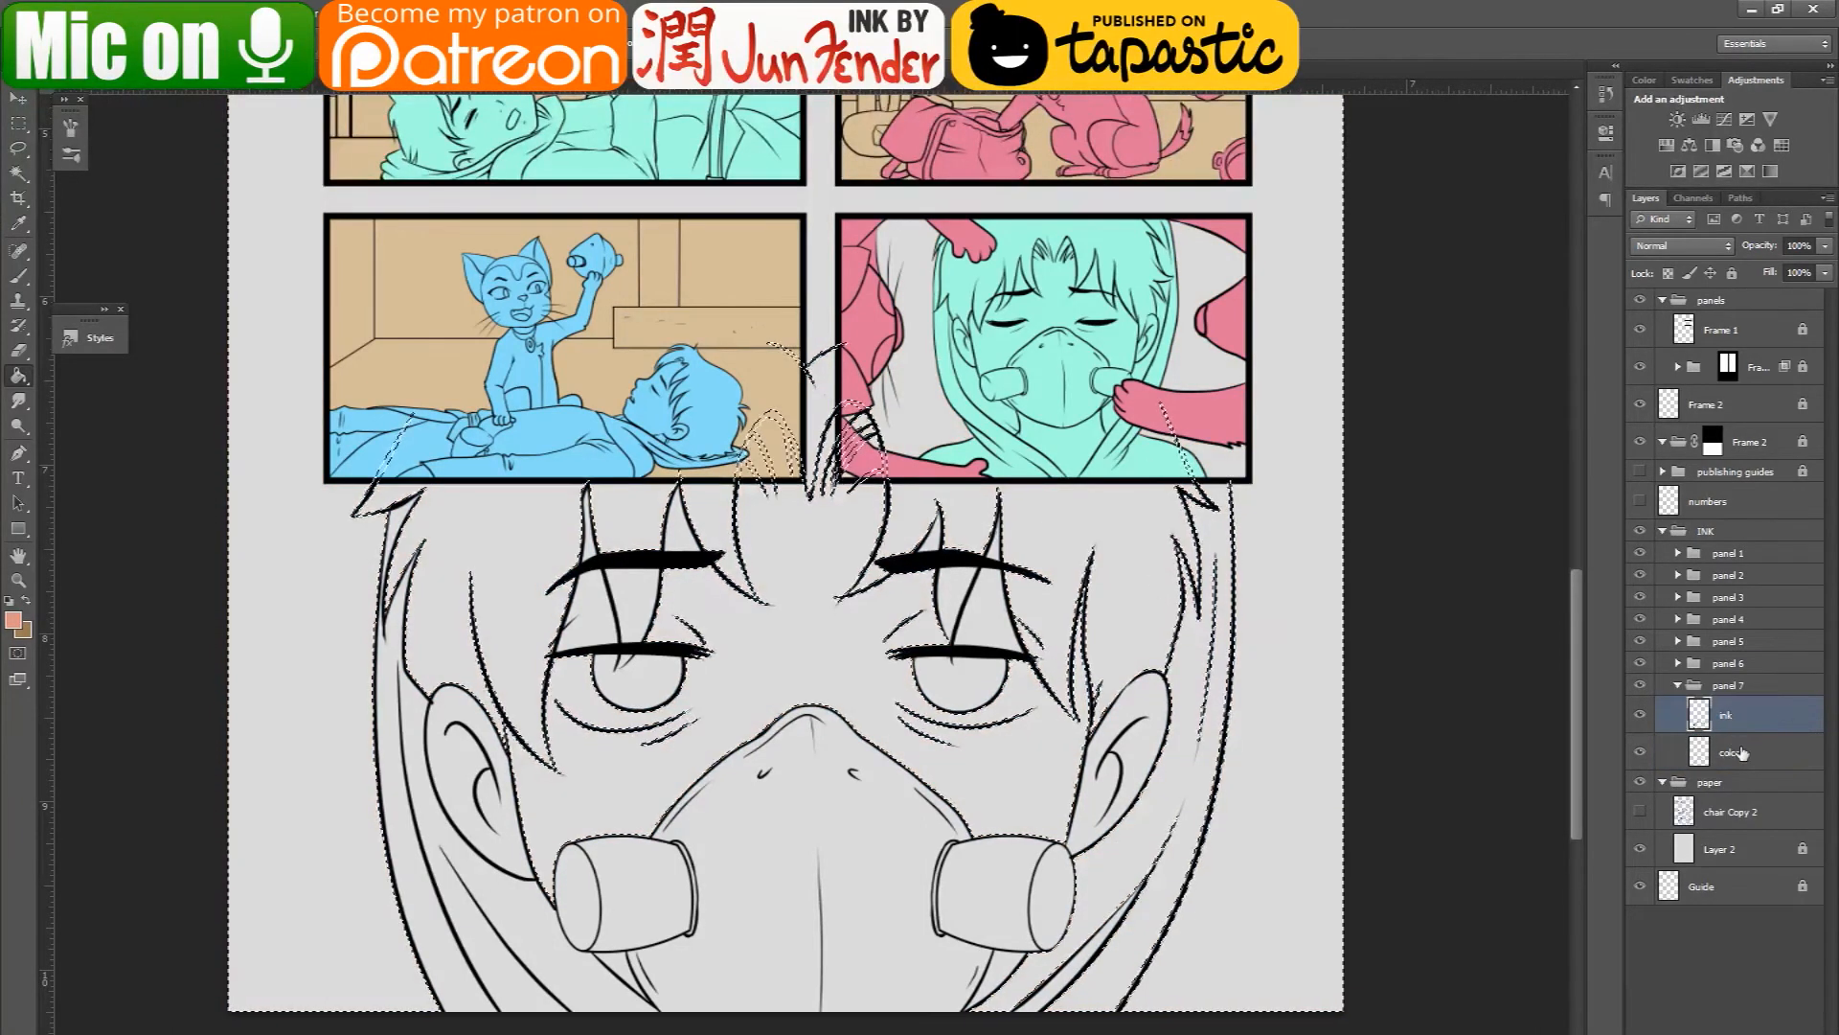
key(ctrl+d)
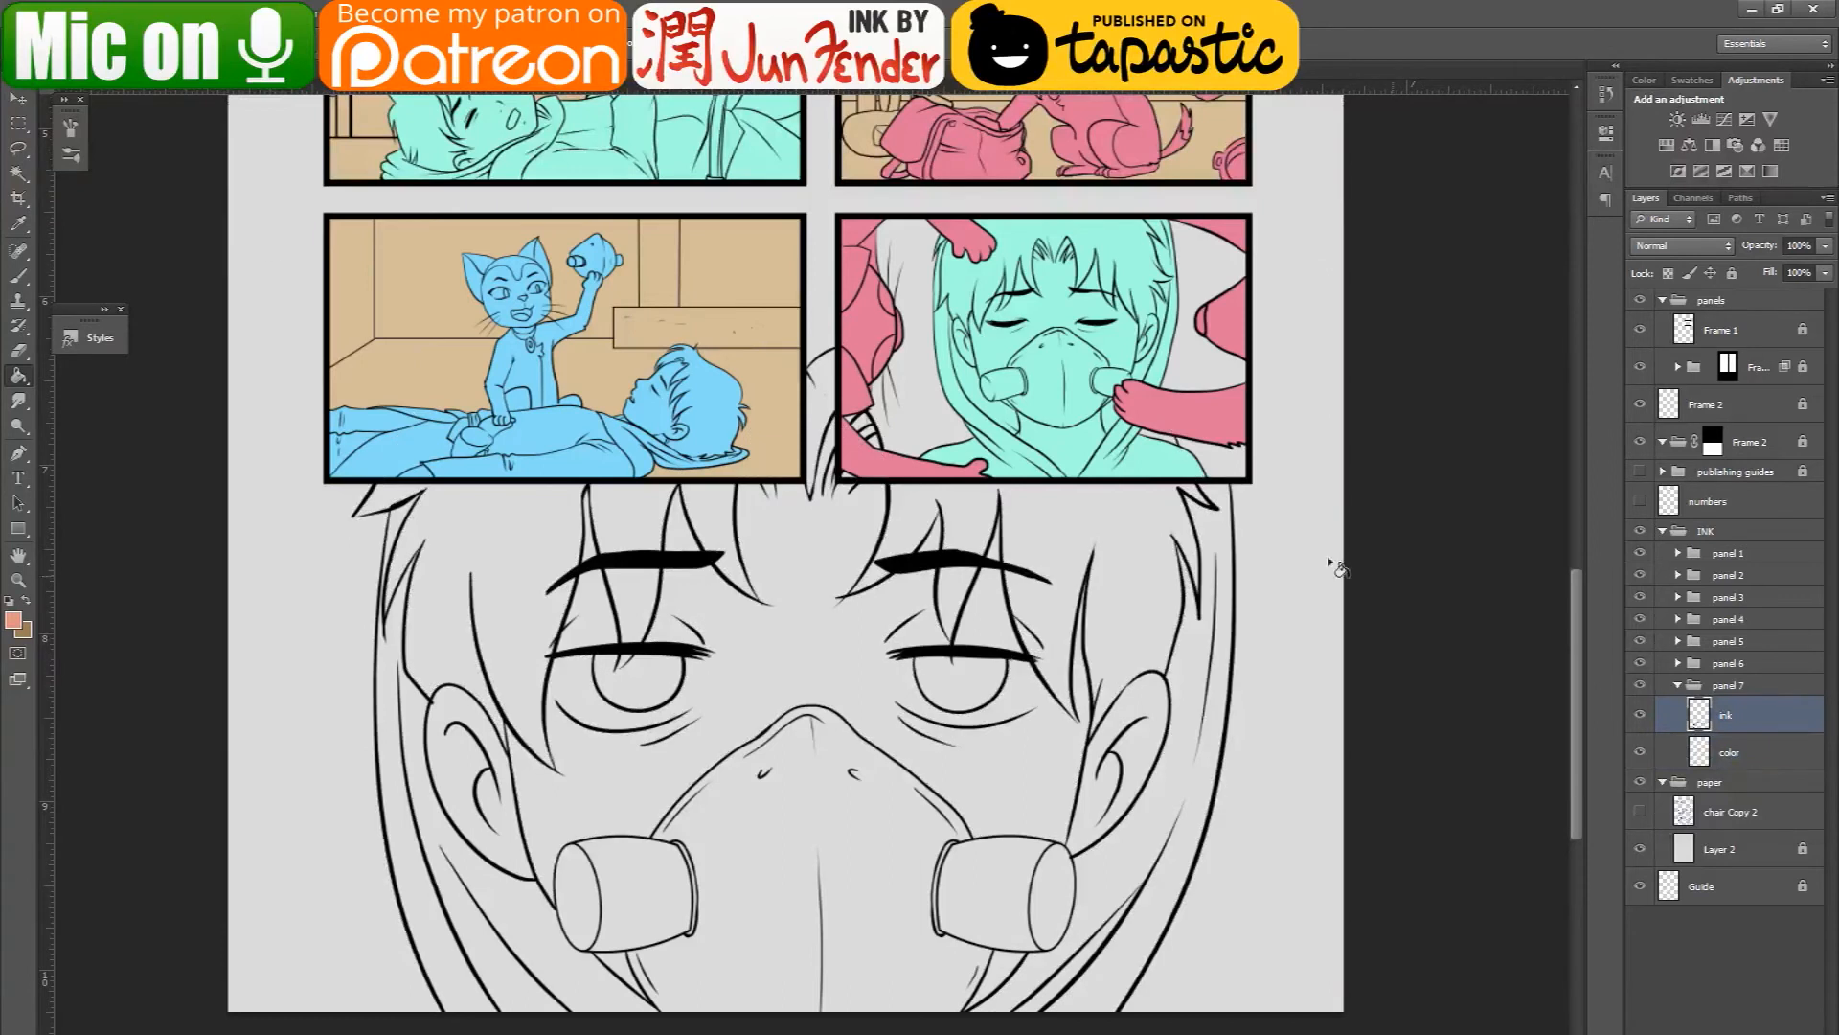
- Select the ear on the face's right-hand side from the ink layer with the Magic Wand and fill it salmon on the color layer
click(18, 174)
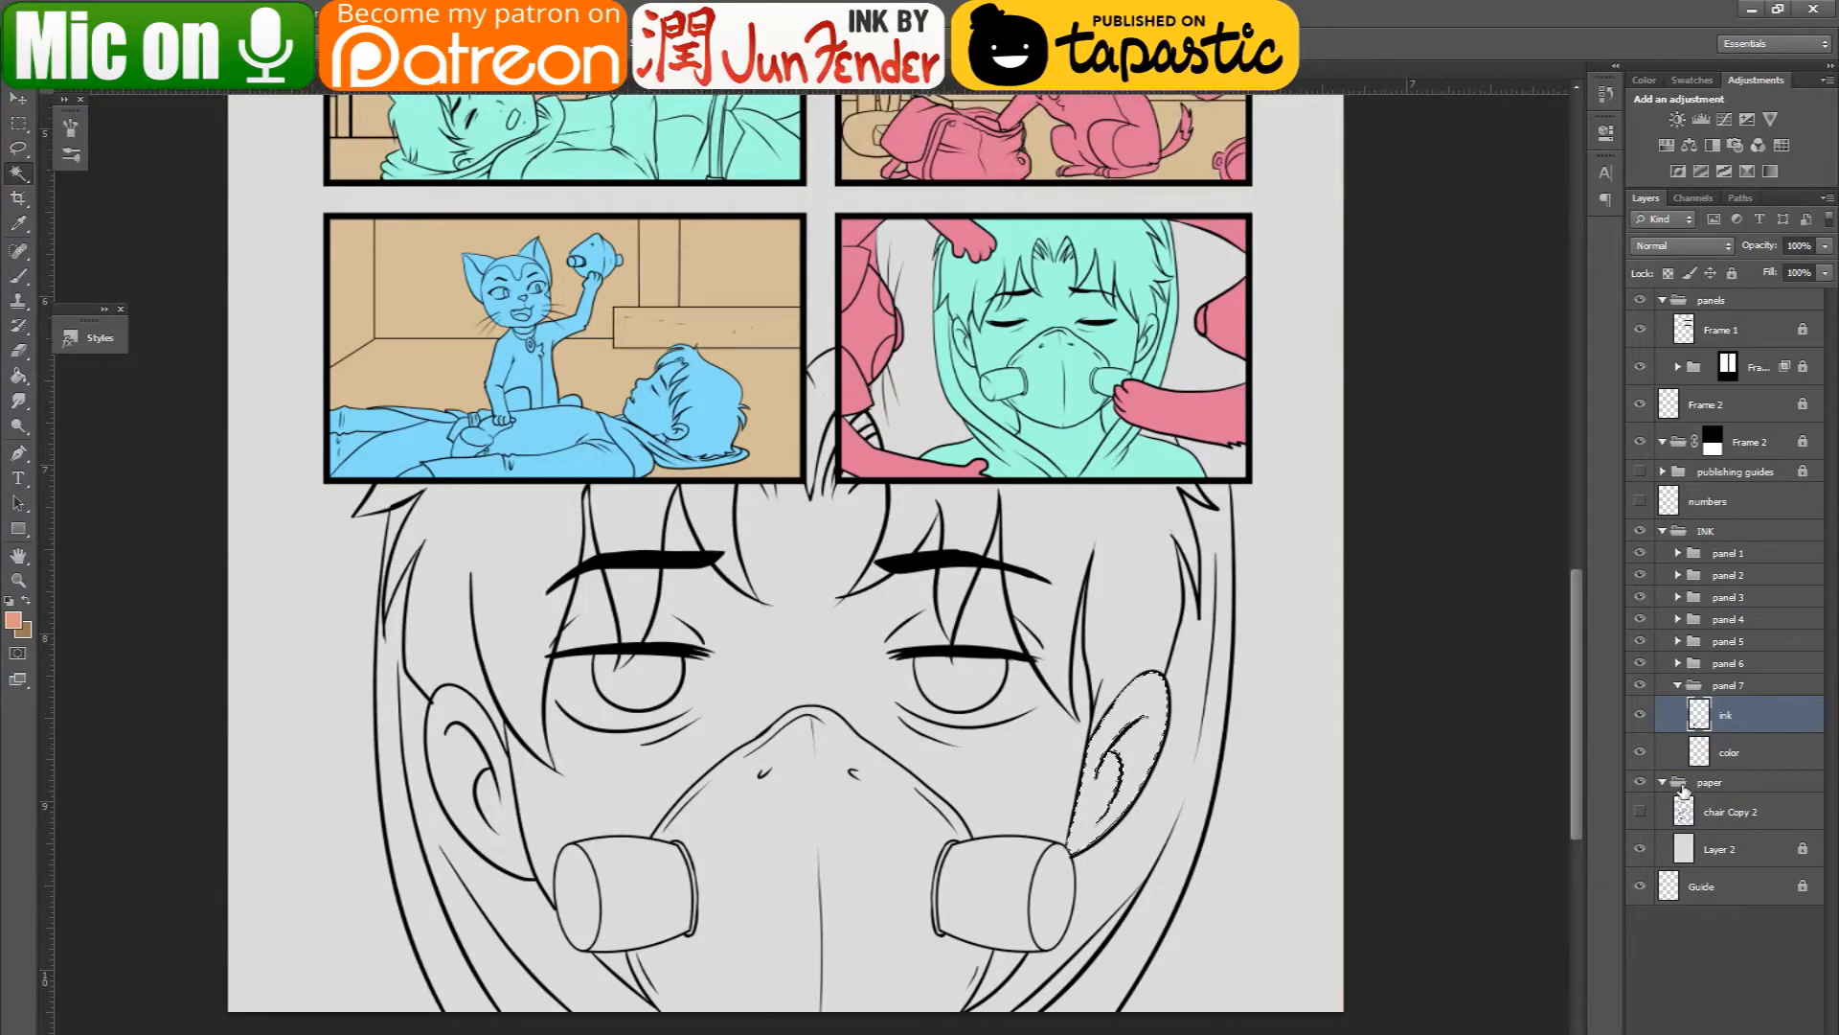
click(1707, 754)
click(17, 377)
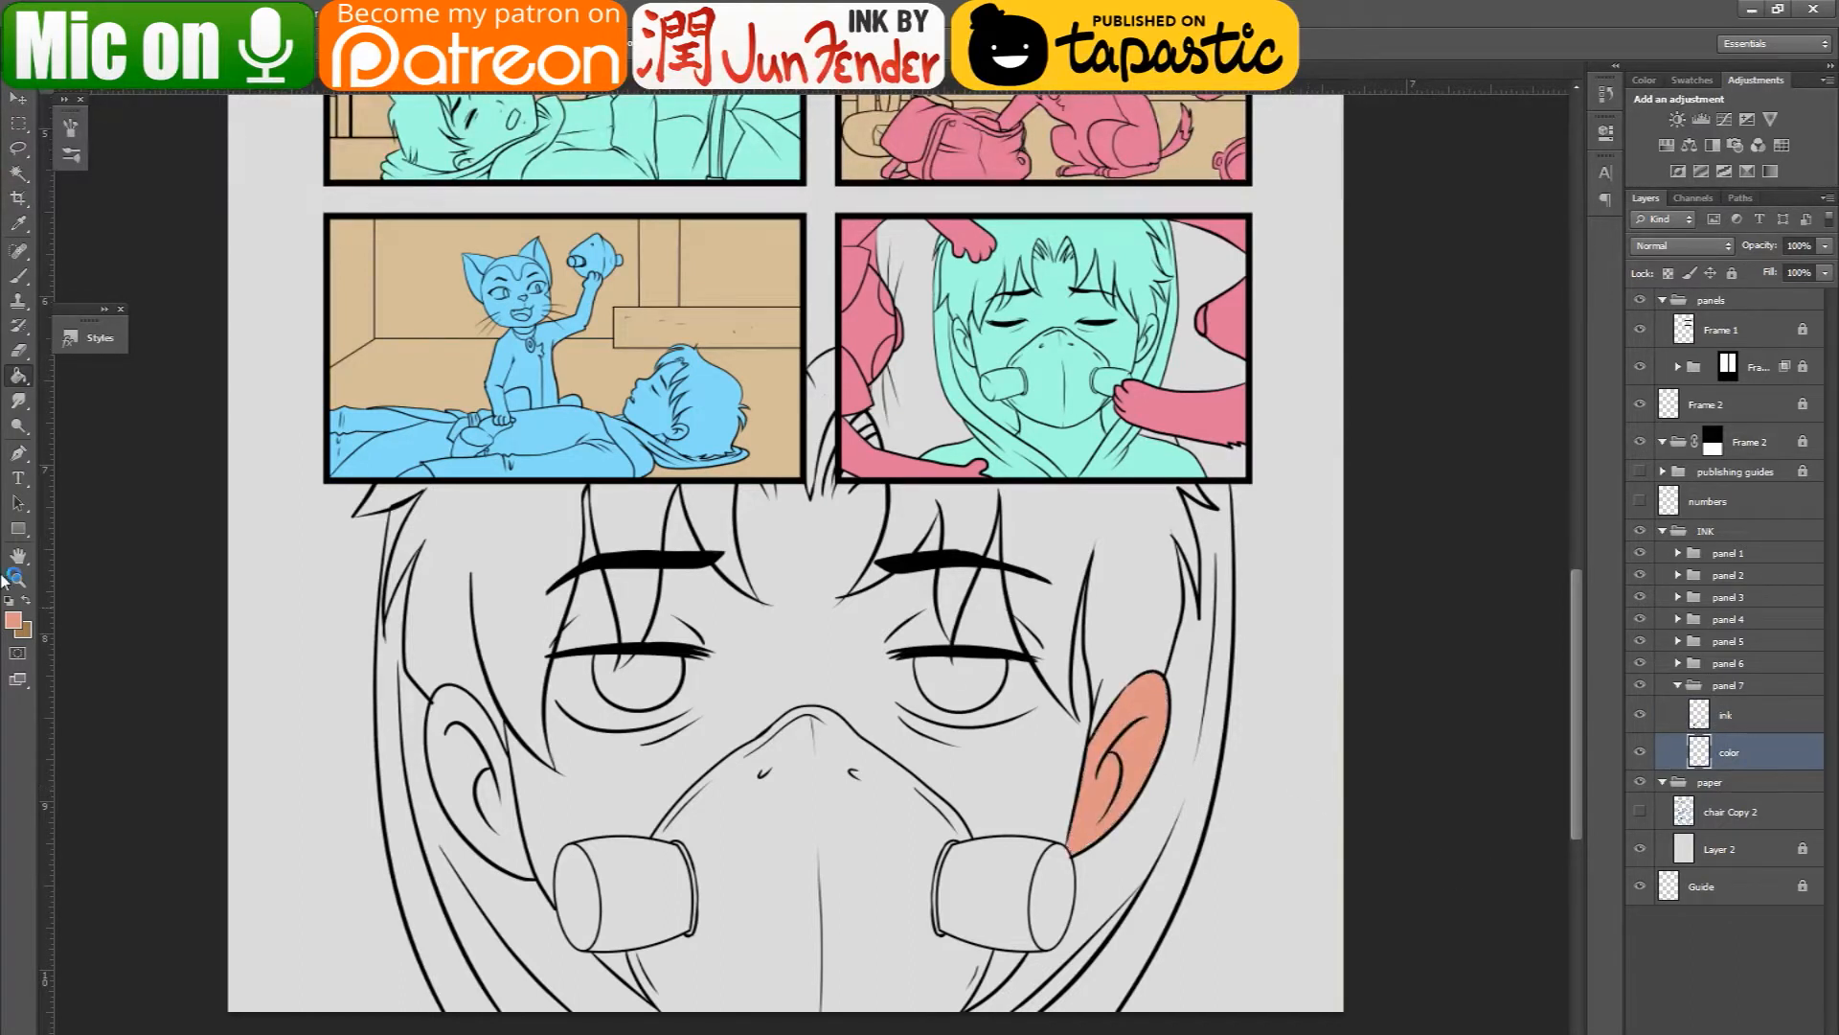
- Set the foreground color to light pink ffd1c7
click(15, 618)
click(1235, 685)
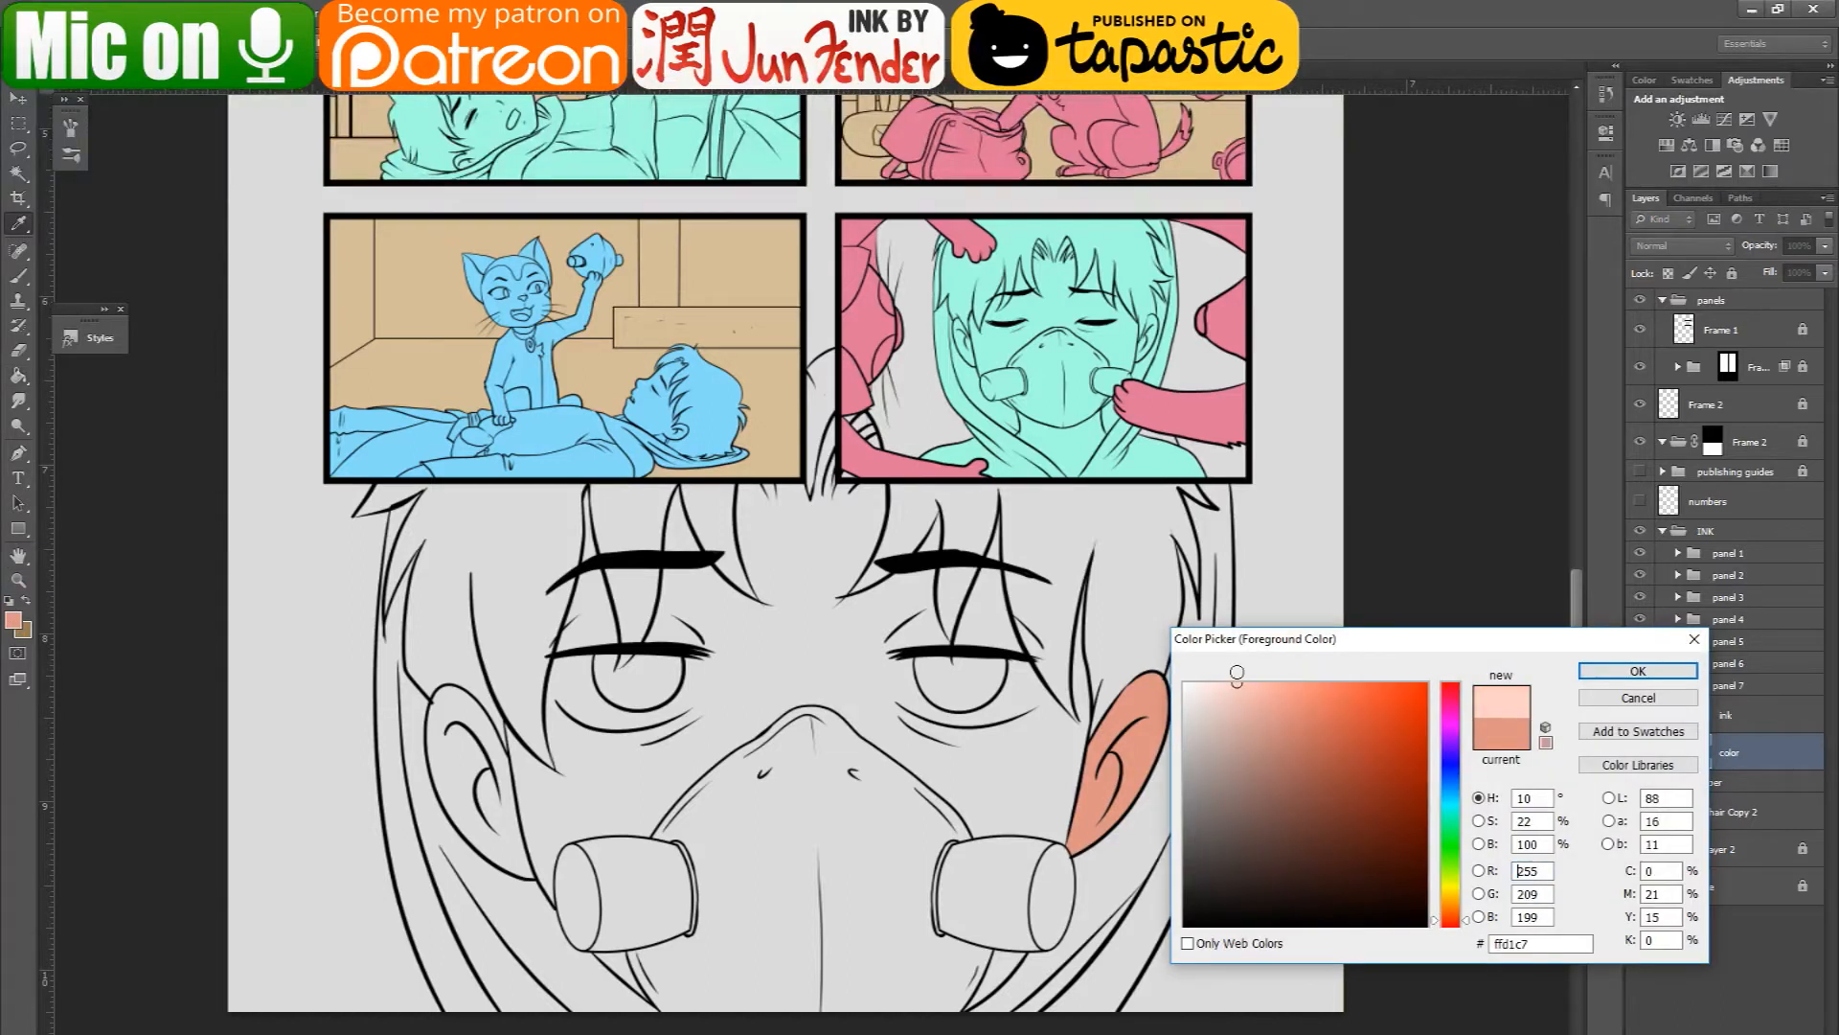
key(Return)
- Try filling the ear on the face's right-hand side light pink on the color layer using a selection from the ink layer, and undo it
click(1161, 717)
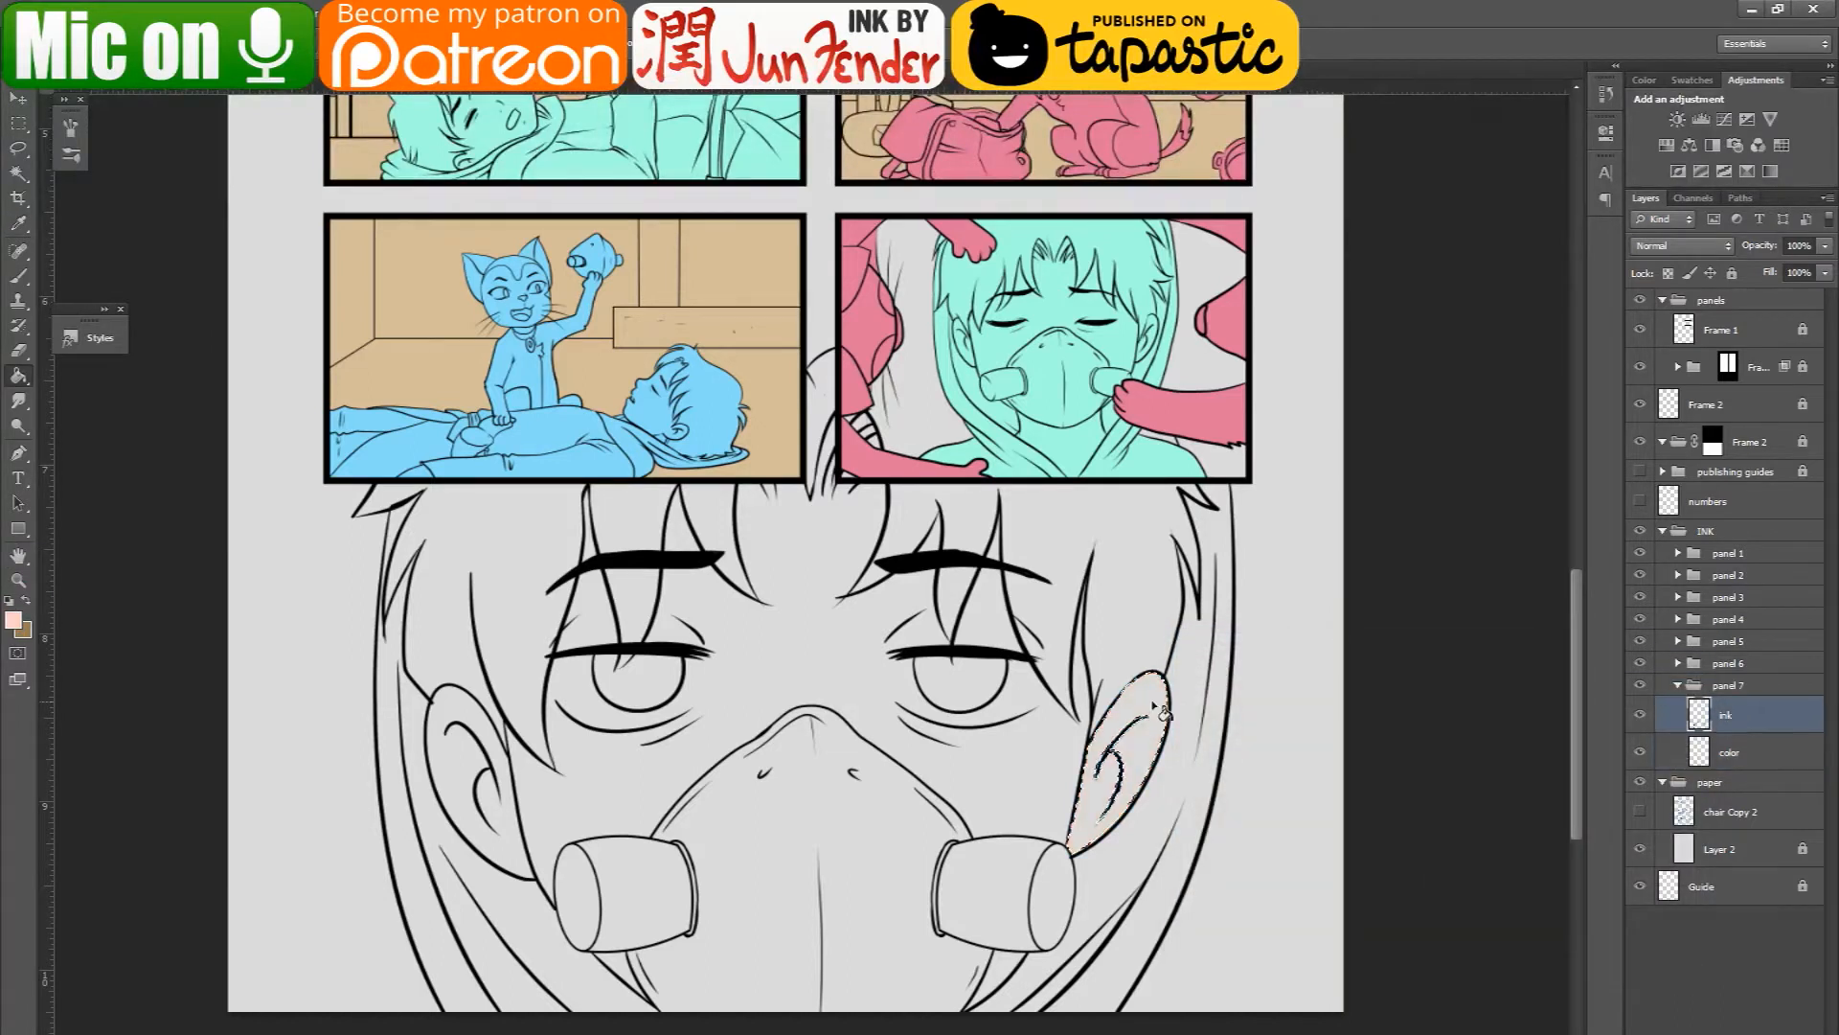
click(1159, 706)
key(ctrl+d)
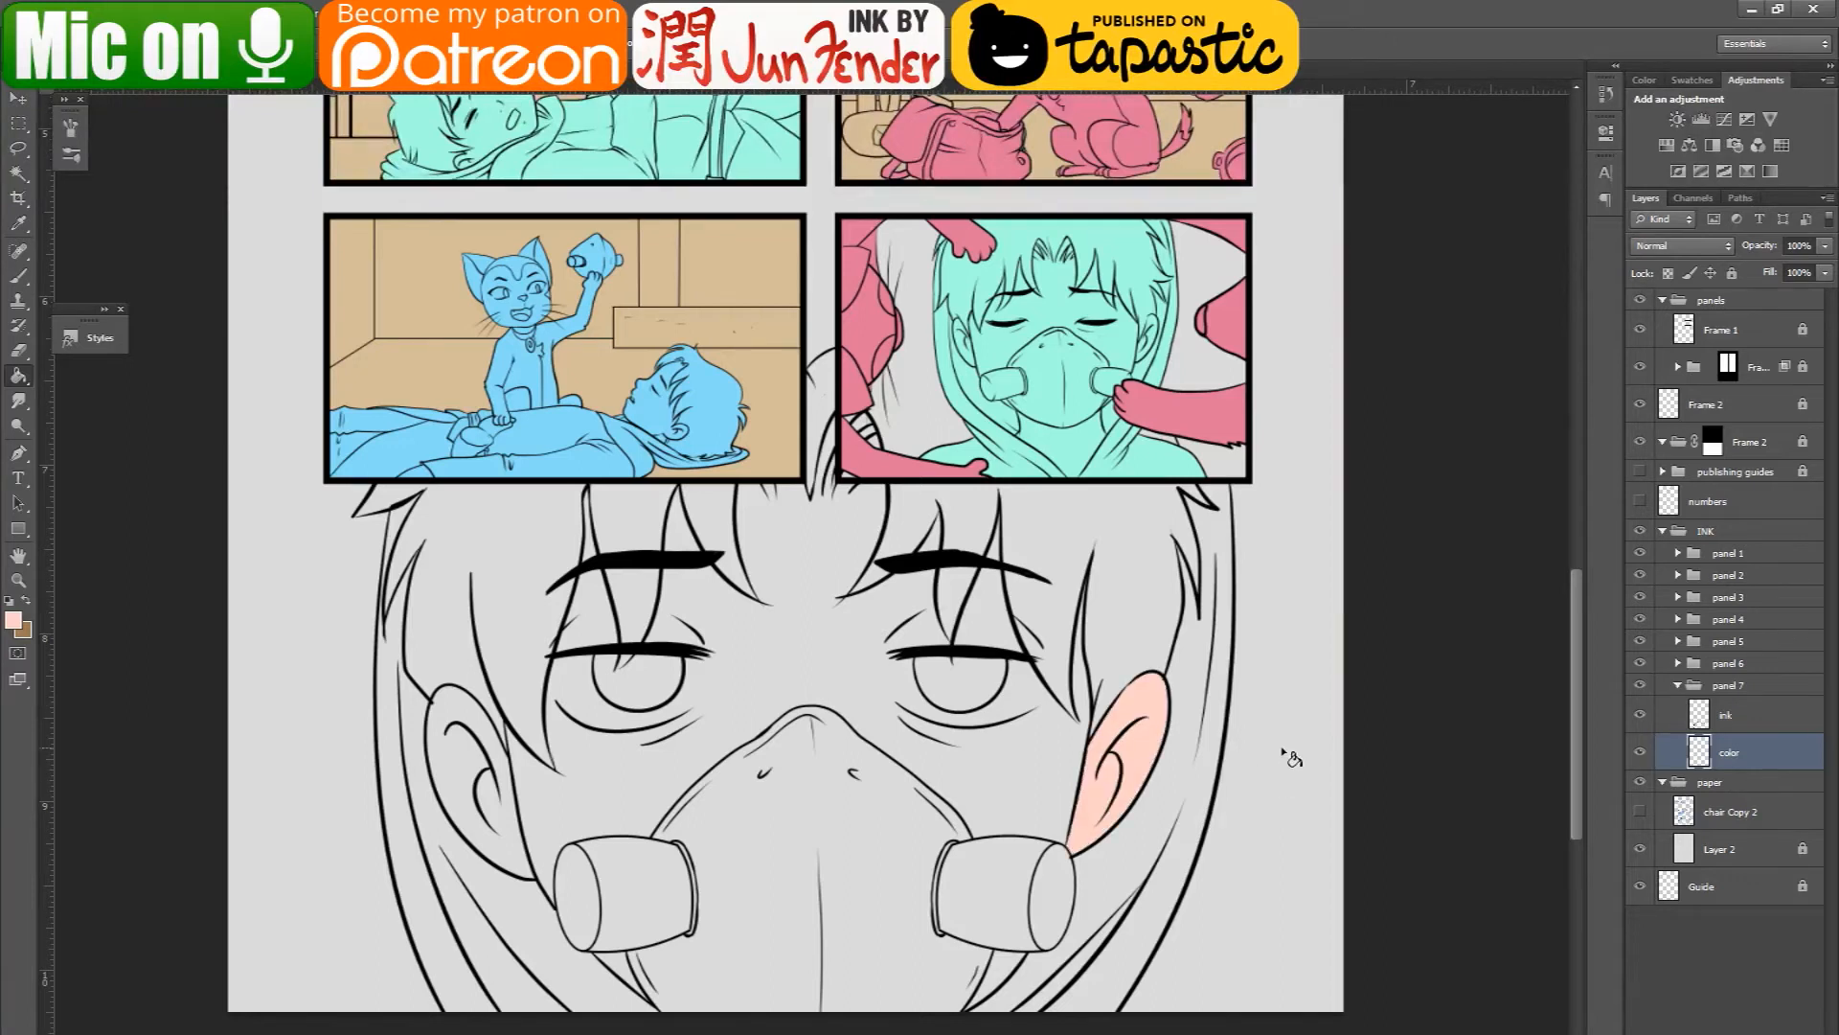
key(ctrl+alt+z)
key(ctrl+alt+z)
click(1727, 716)
key(ctrl+d)
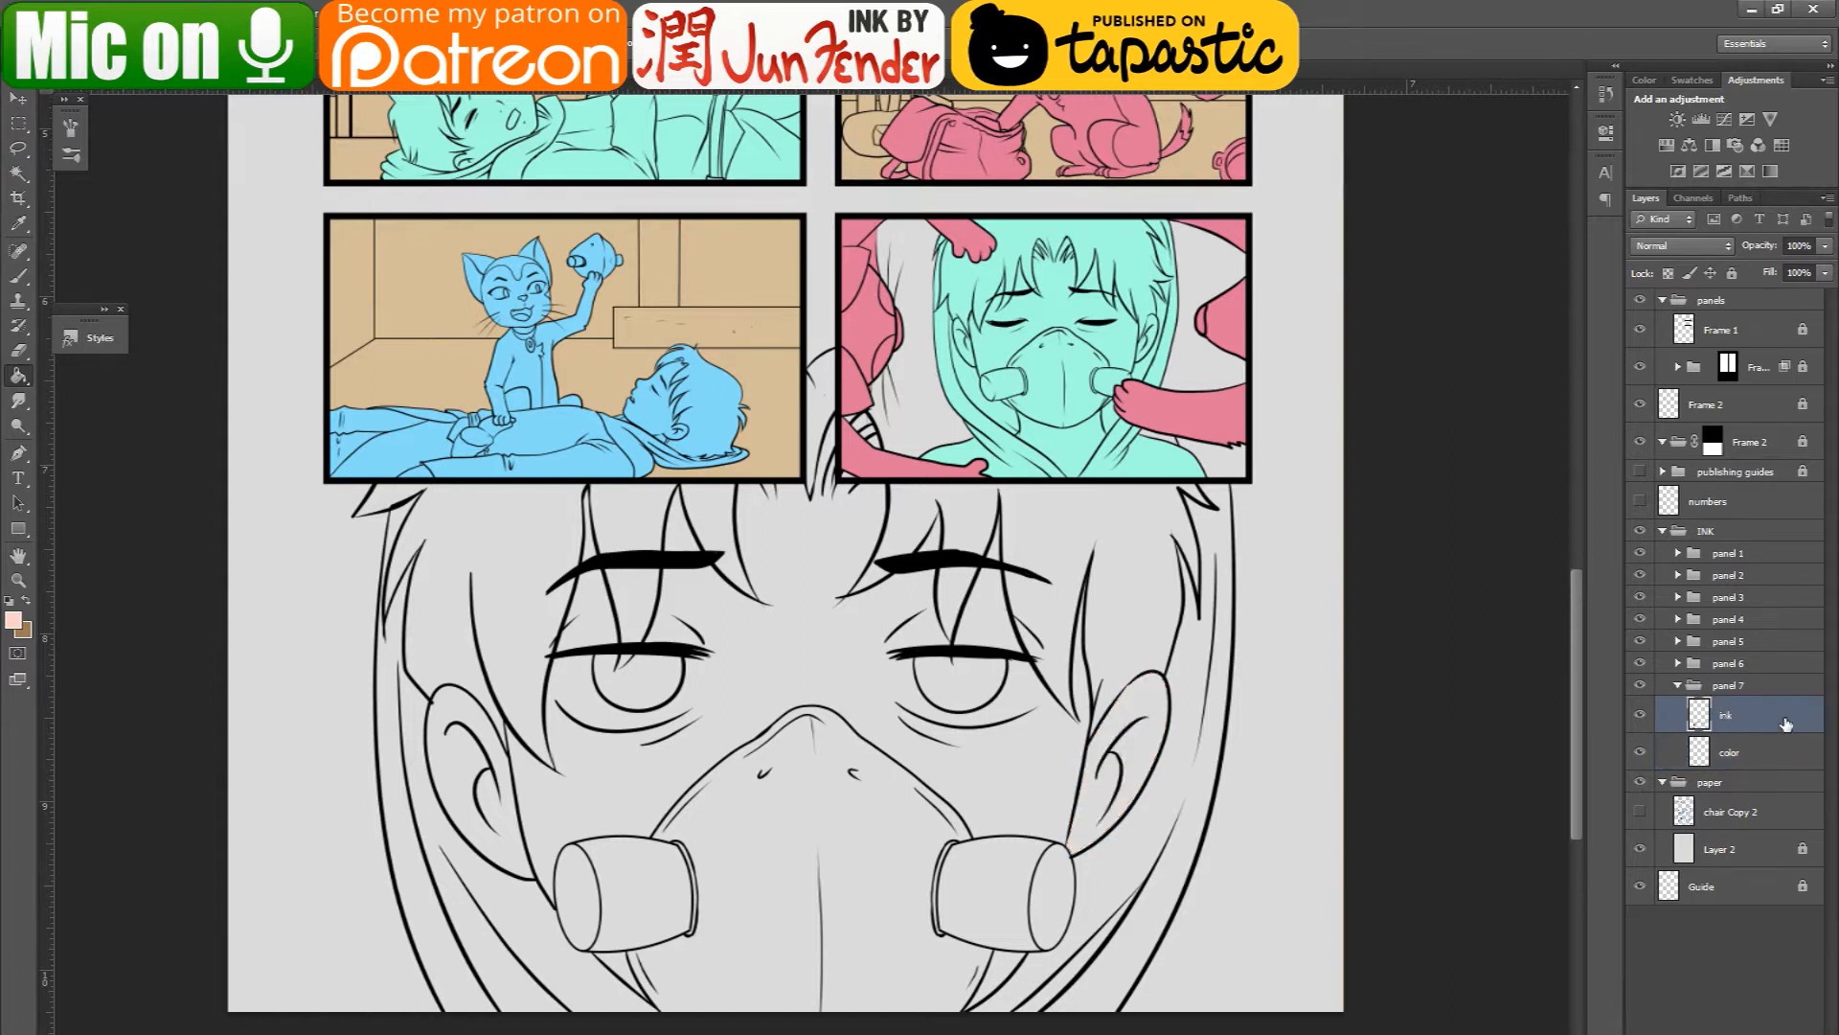
- Replace panel 7's color layer with a duplicate of the ink layer, placed beneath ink and renamed "color"
key(ctrl+j)
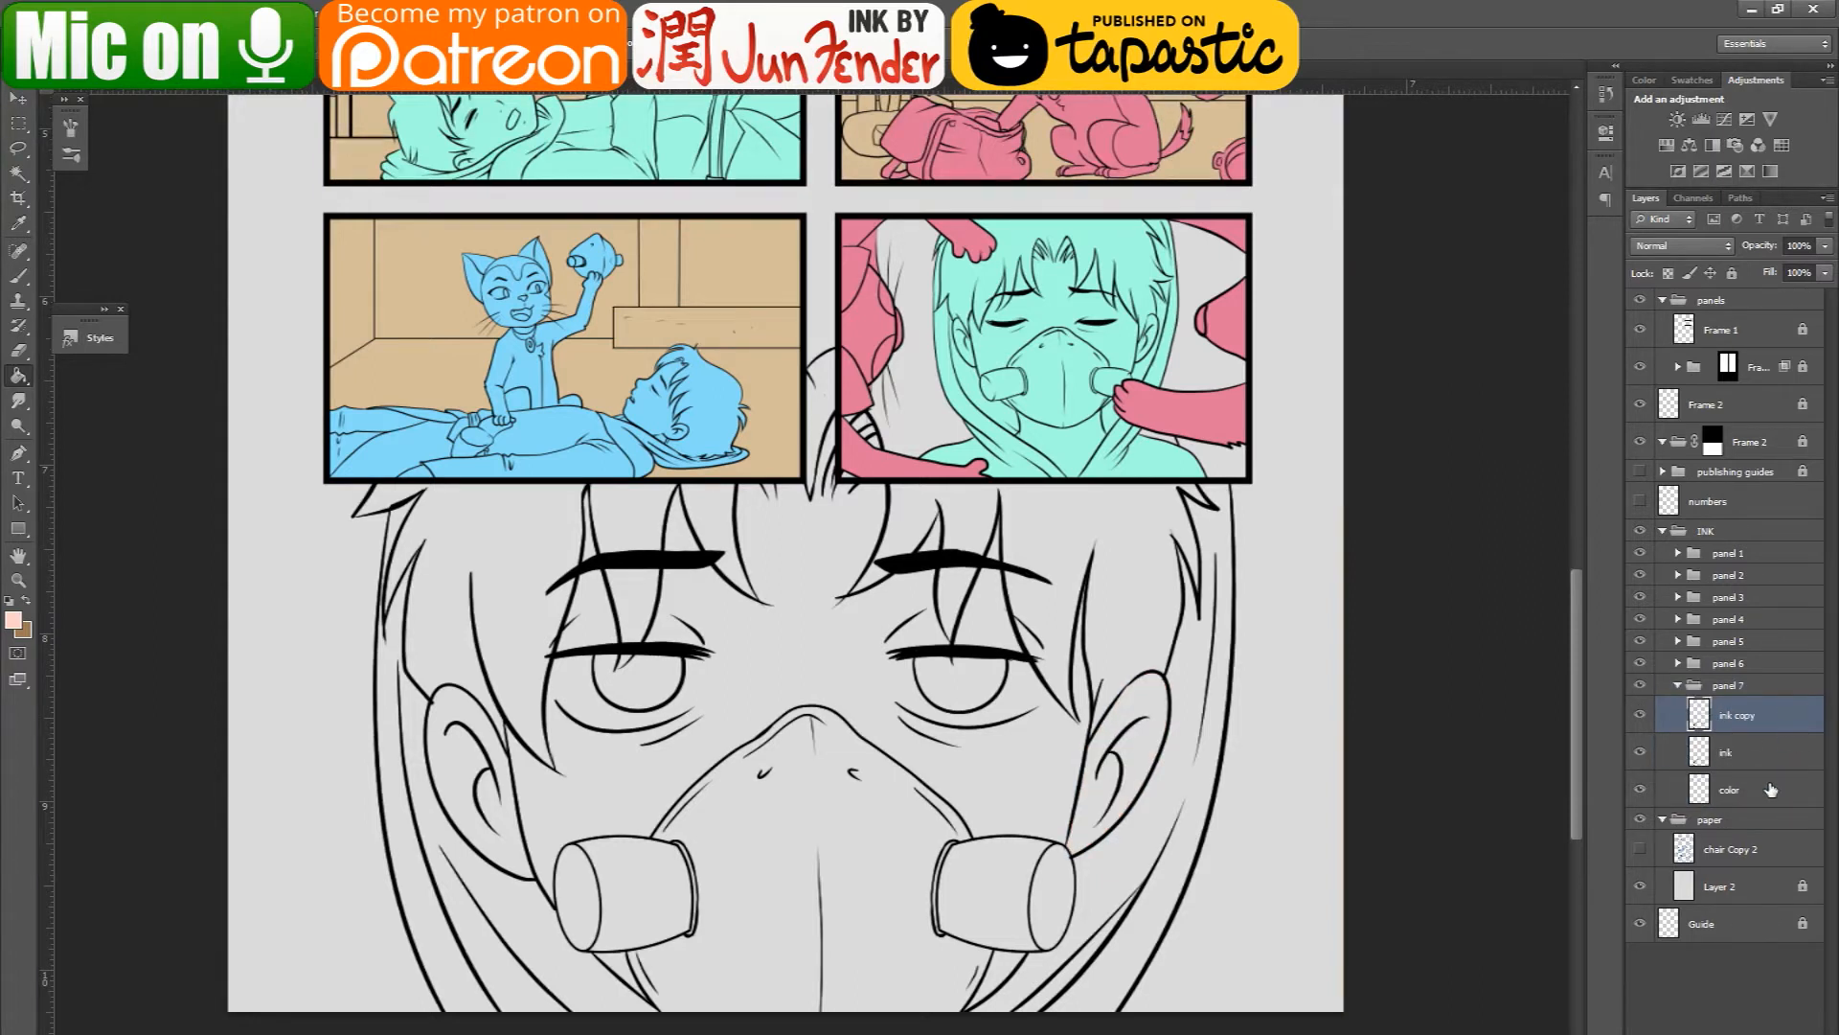
click(1784, 782)
key(Delete)
drag(1760, 717, 1741, 767)
double_click(1740, 752)
text(color)
key(Return)
- Fill both ears light pink and the mask's main body gray a1a1a1 on the color layer
click(1159, 747)
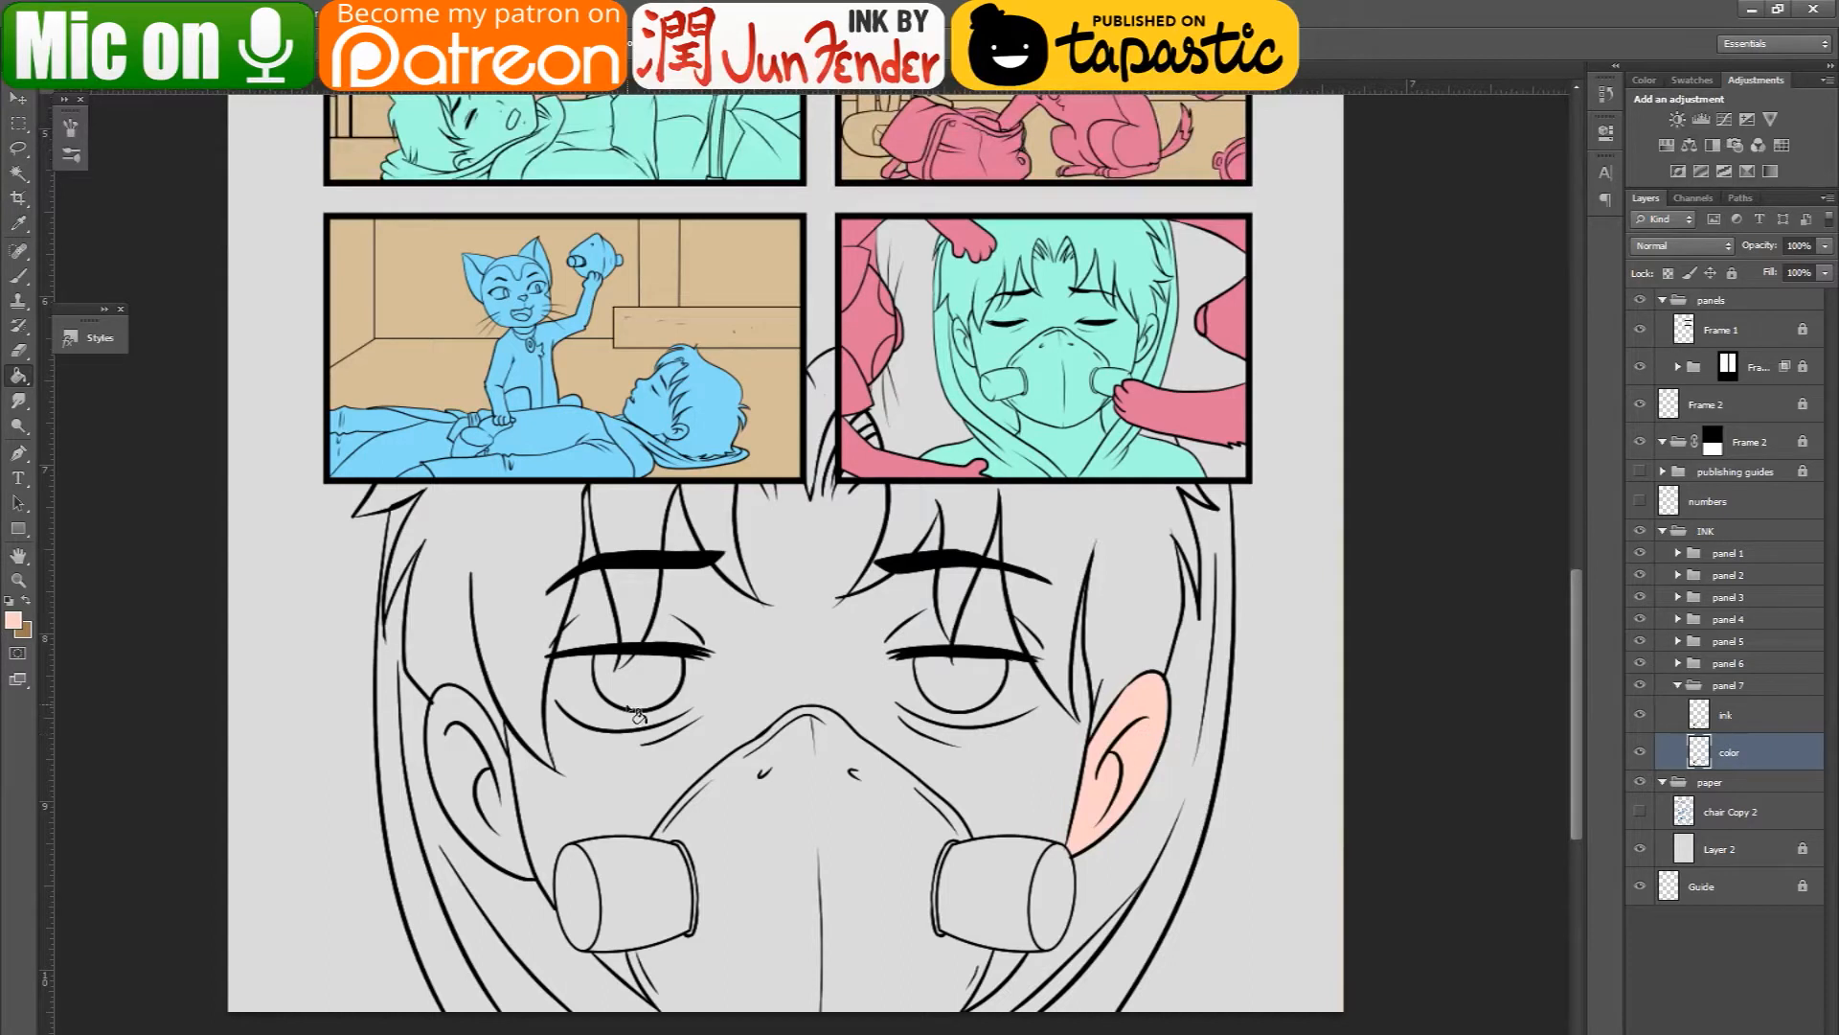
click(465, 771)
click(14, 623)
click(1186, 772)
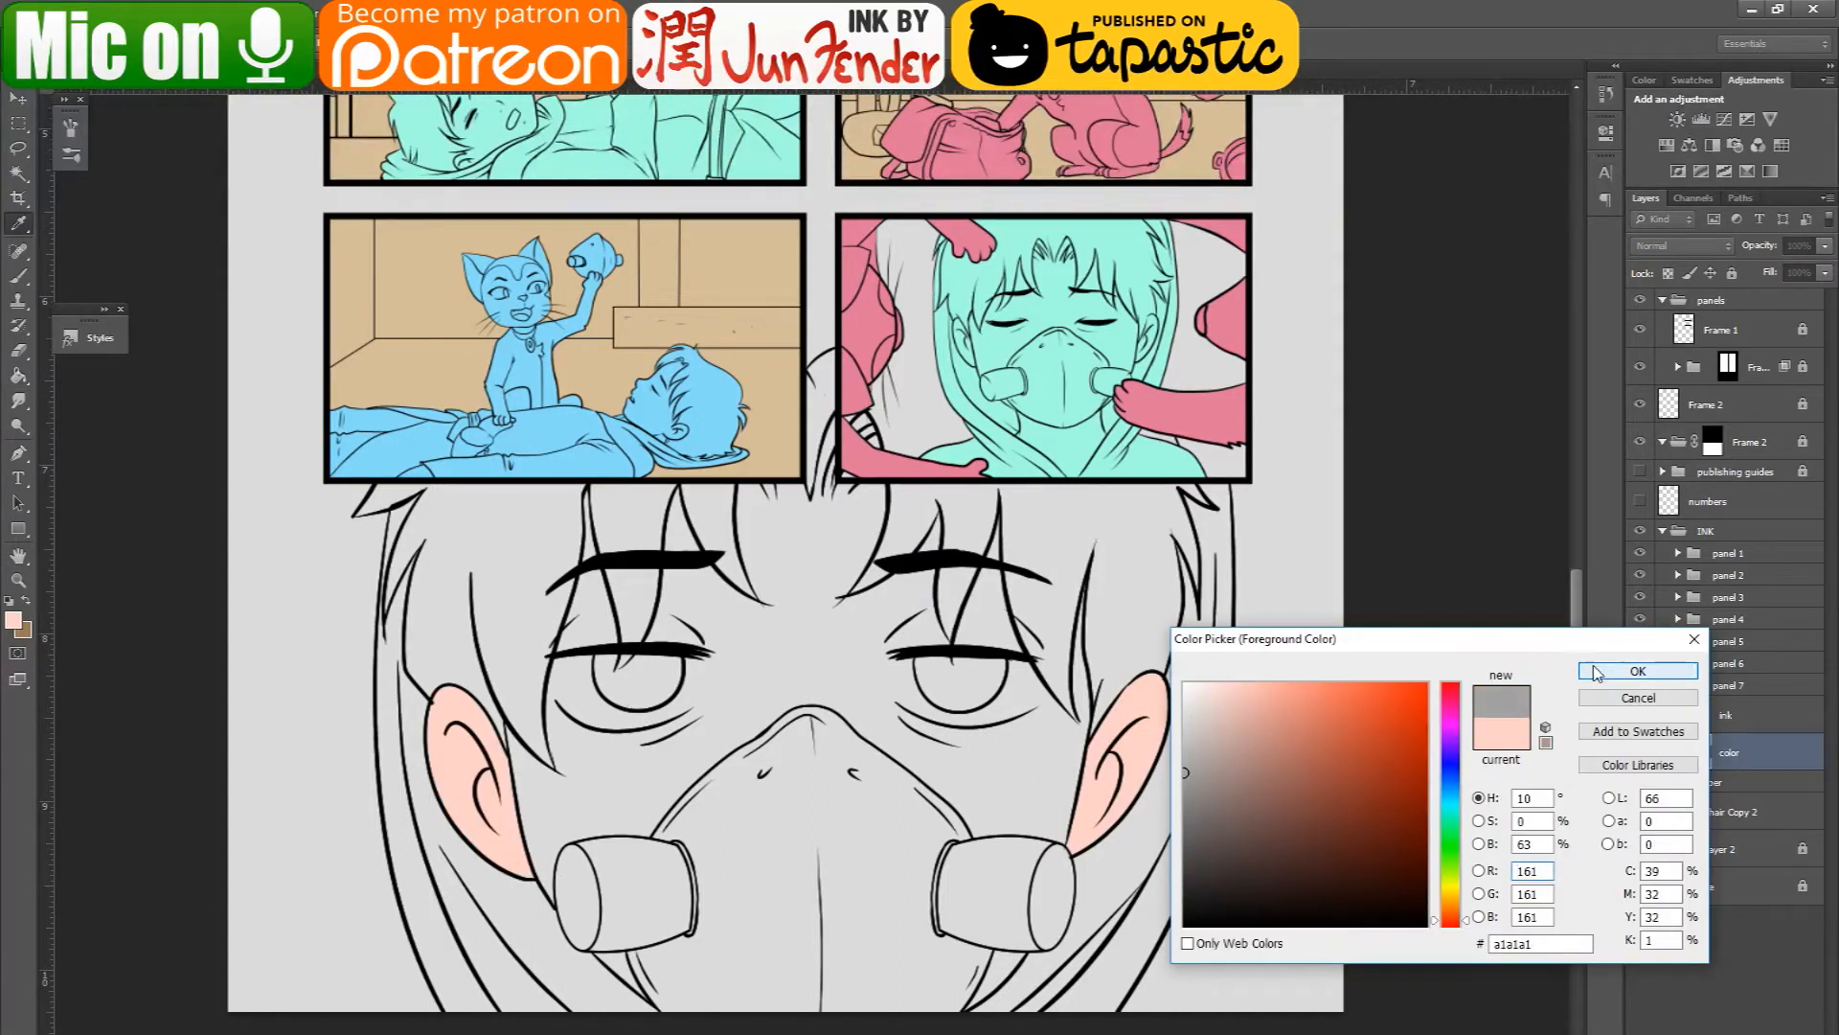
click(1592, 673)
click(876, 927)
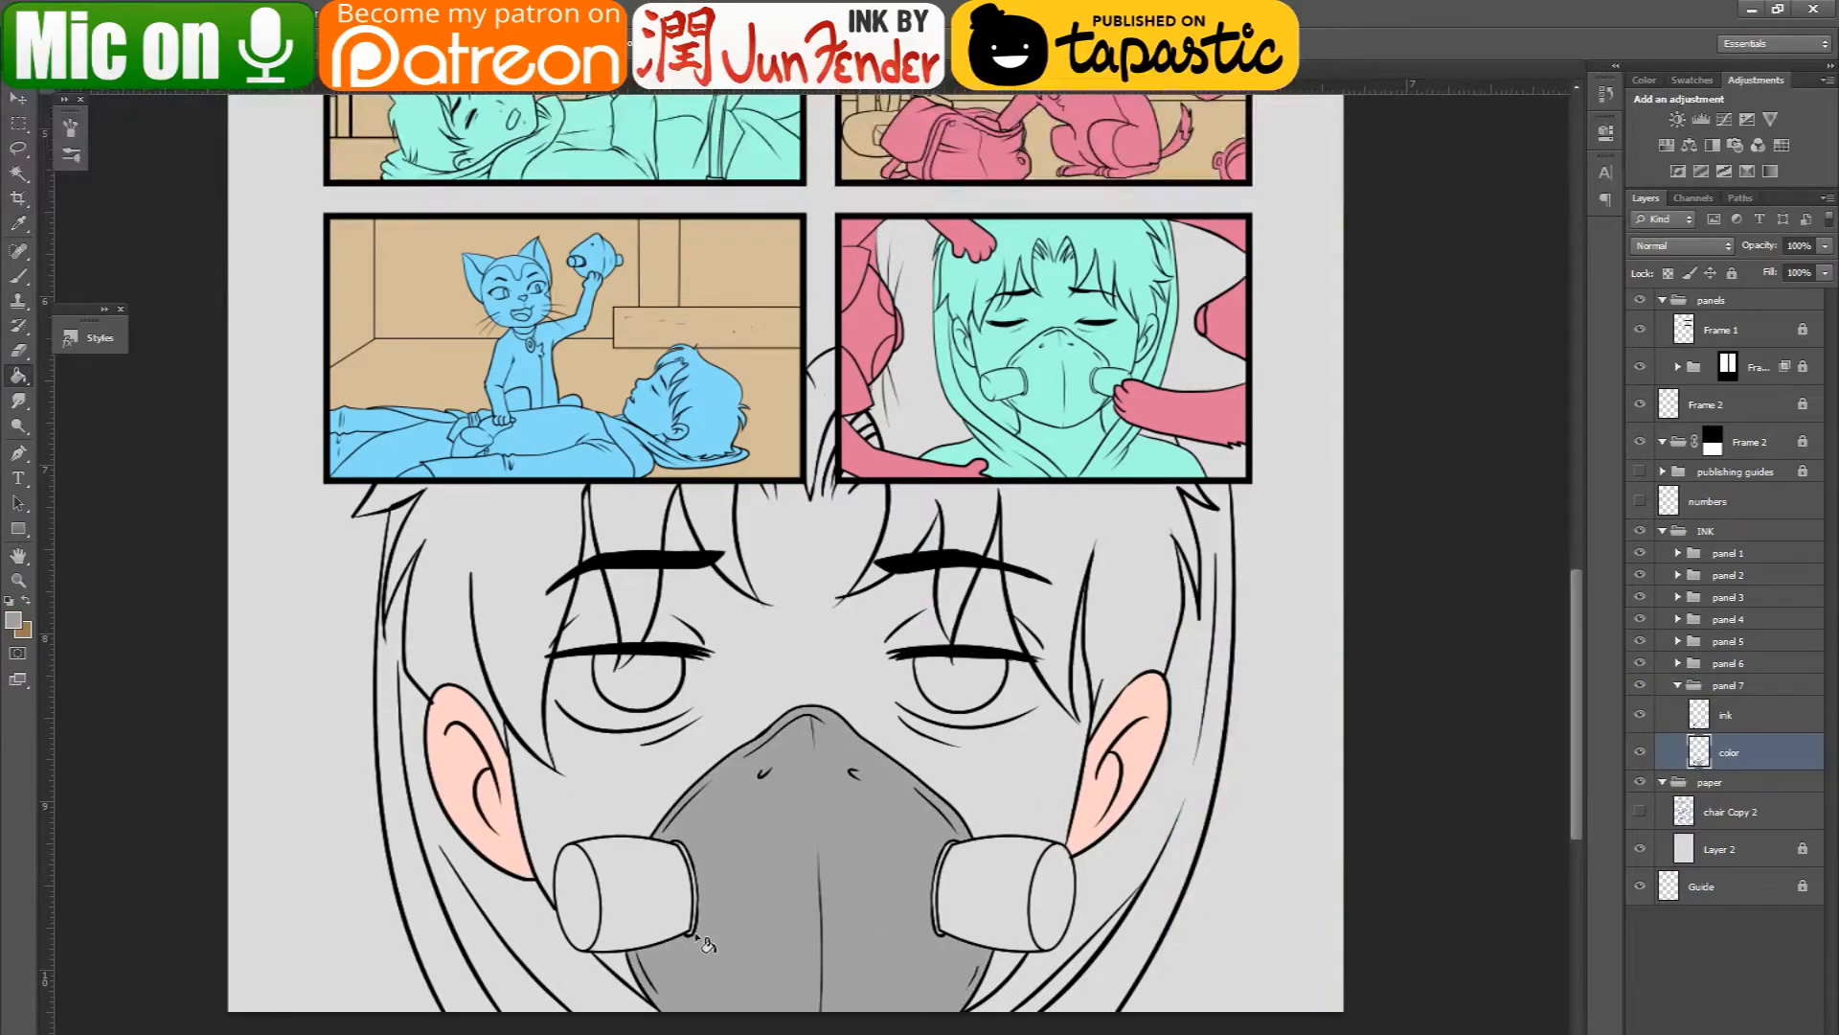
- Hide and show the ink layer to examine the duplicated line art on the color layer beneath it
click(1641, 716)
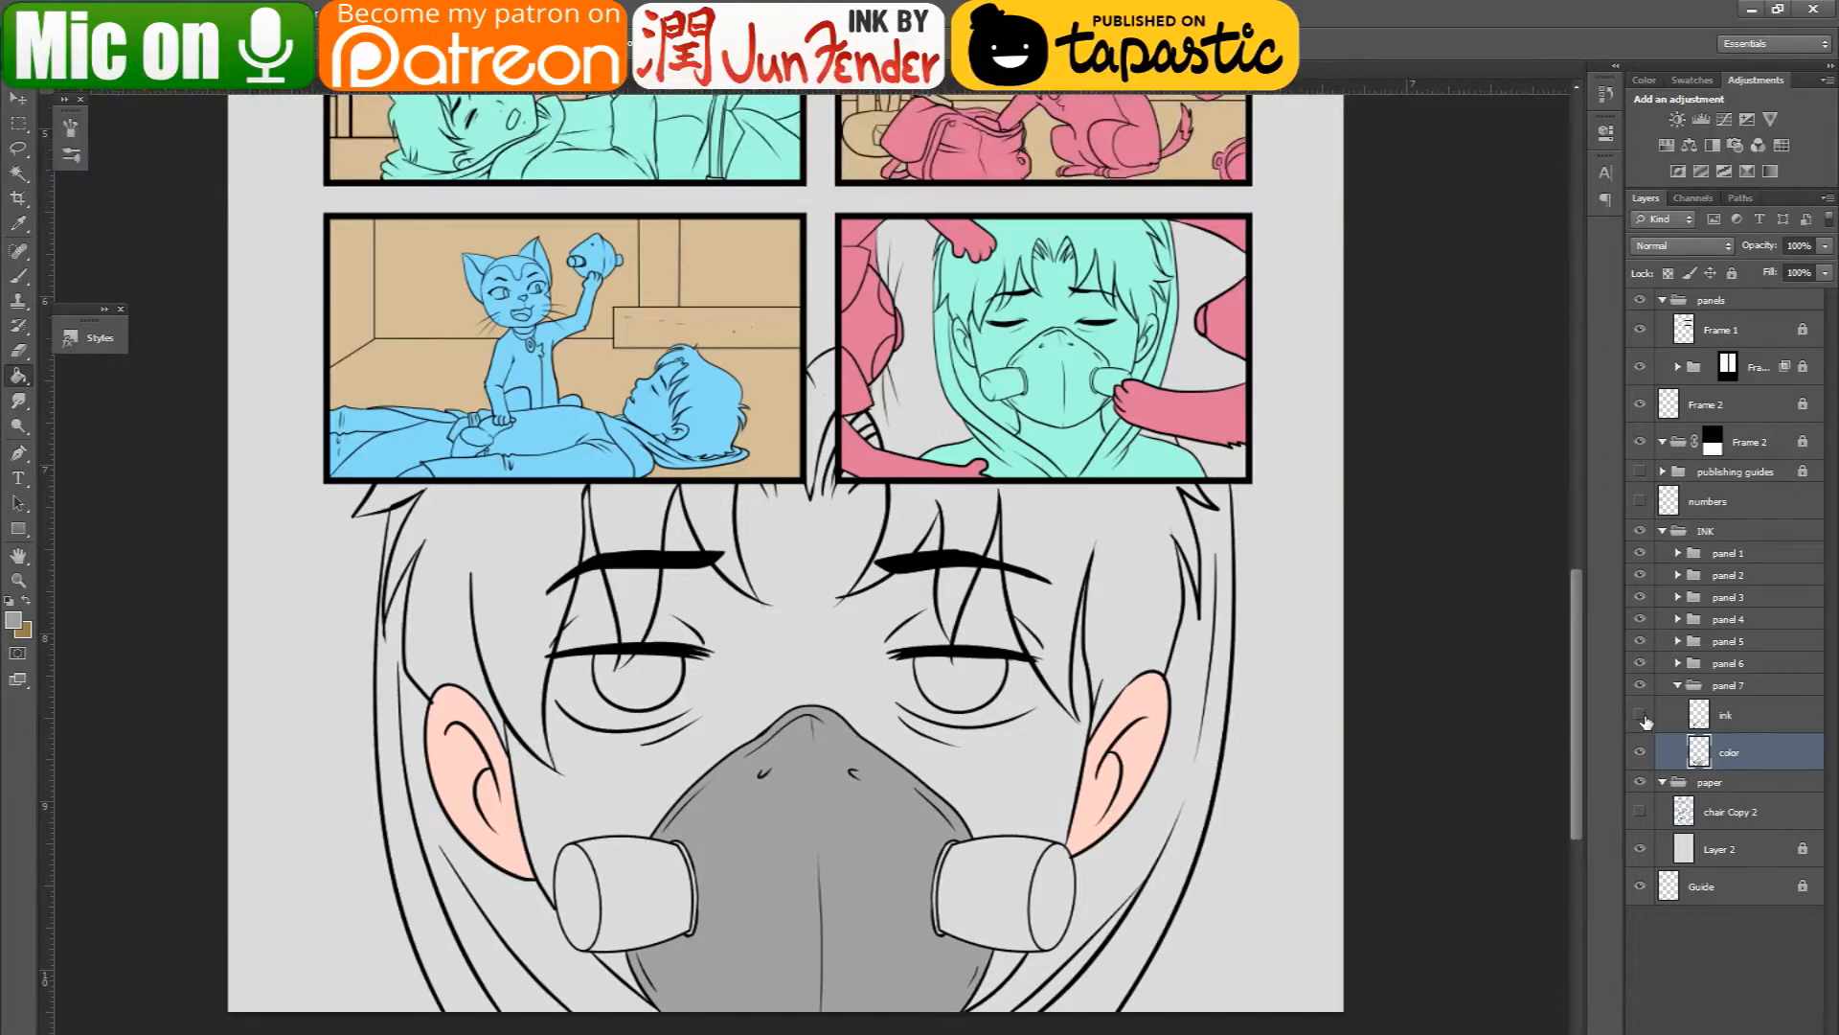
click(1708, 717)
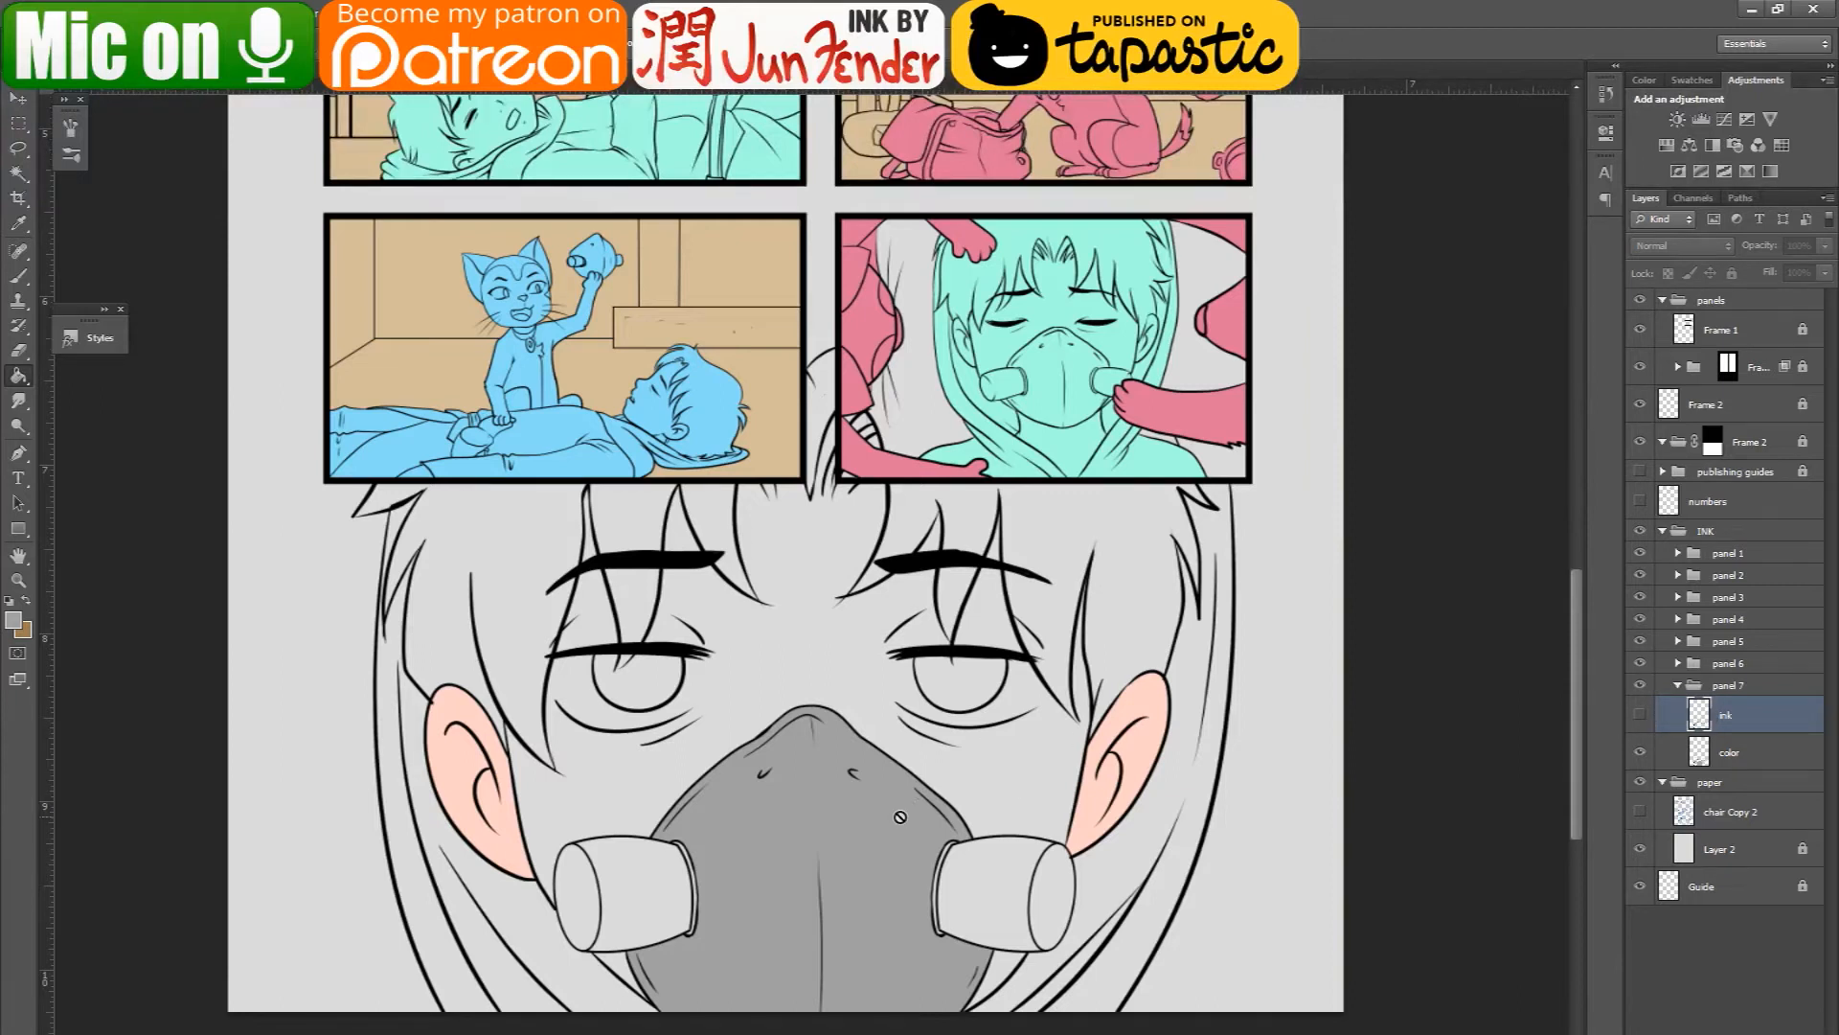
click(1640, 717)
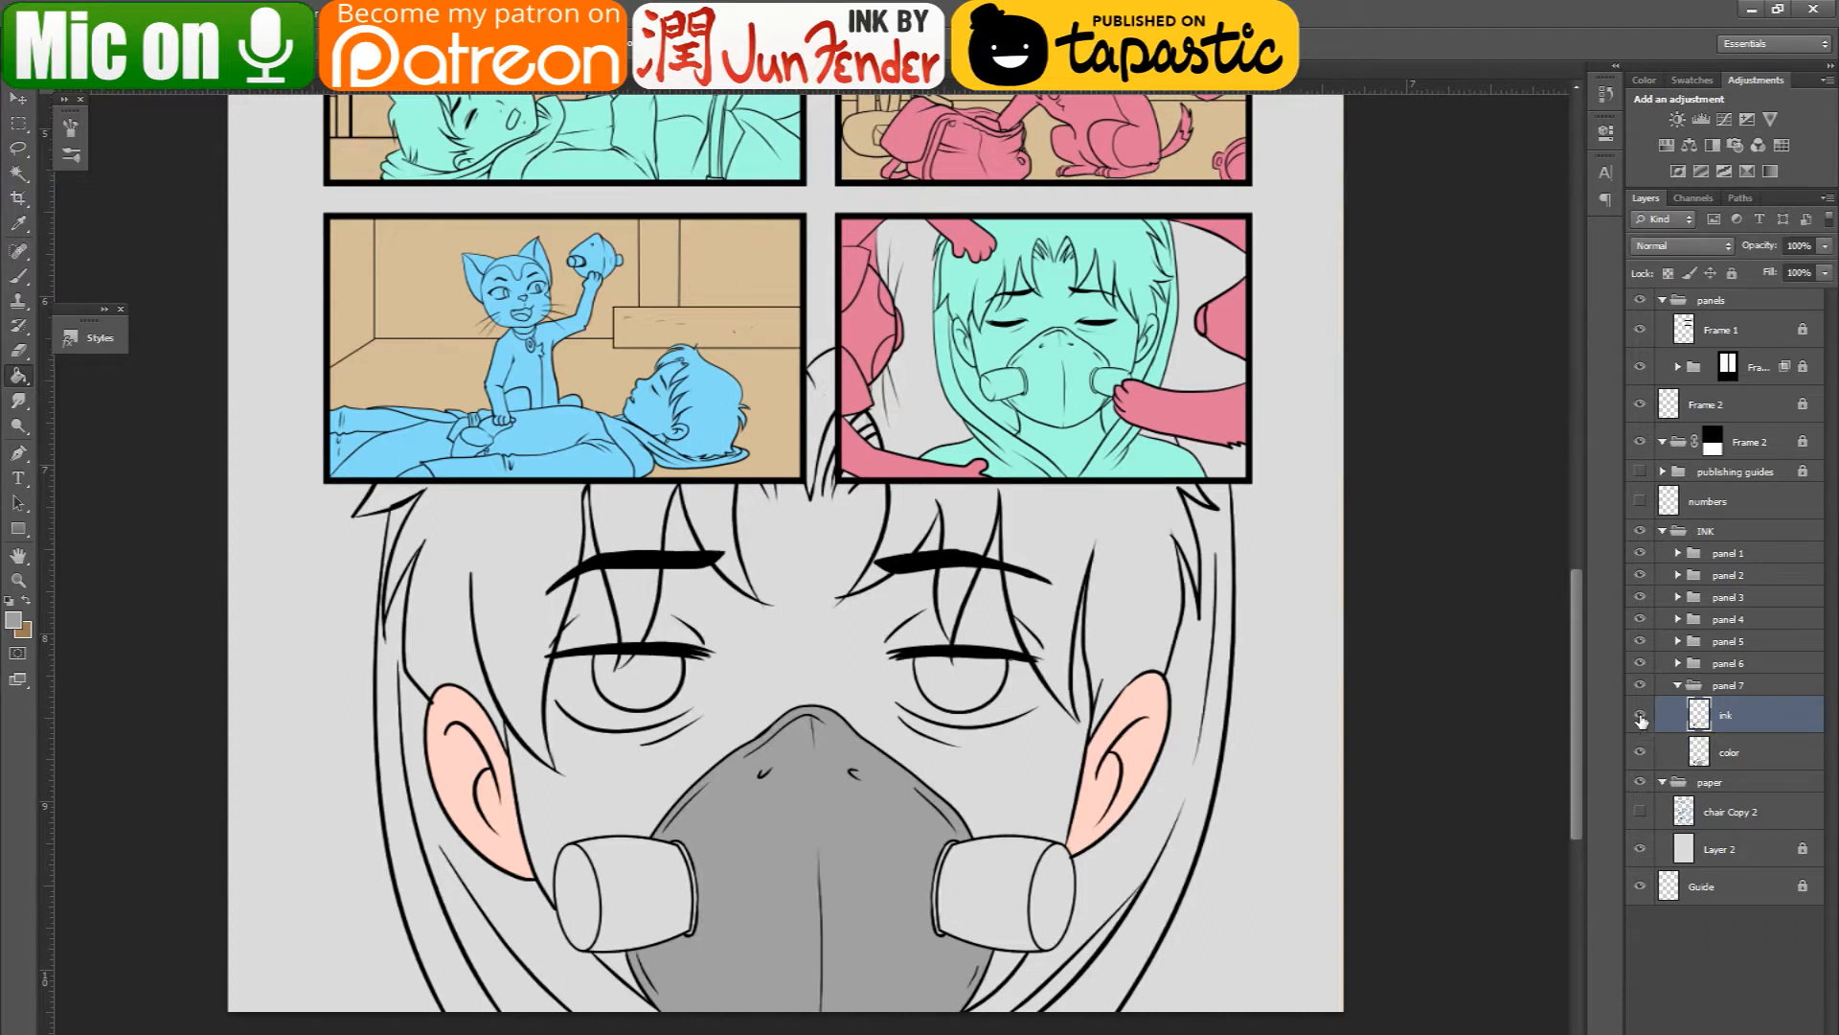
click(1700, 753)
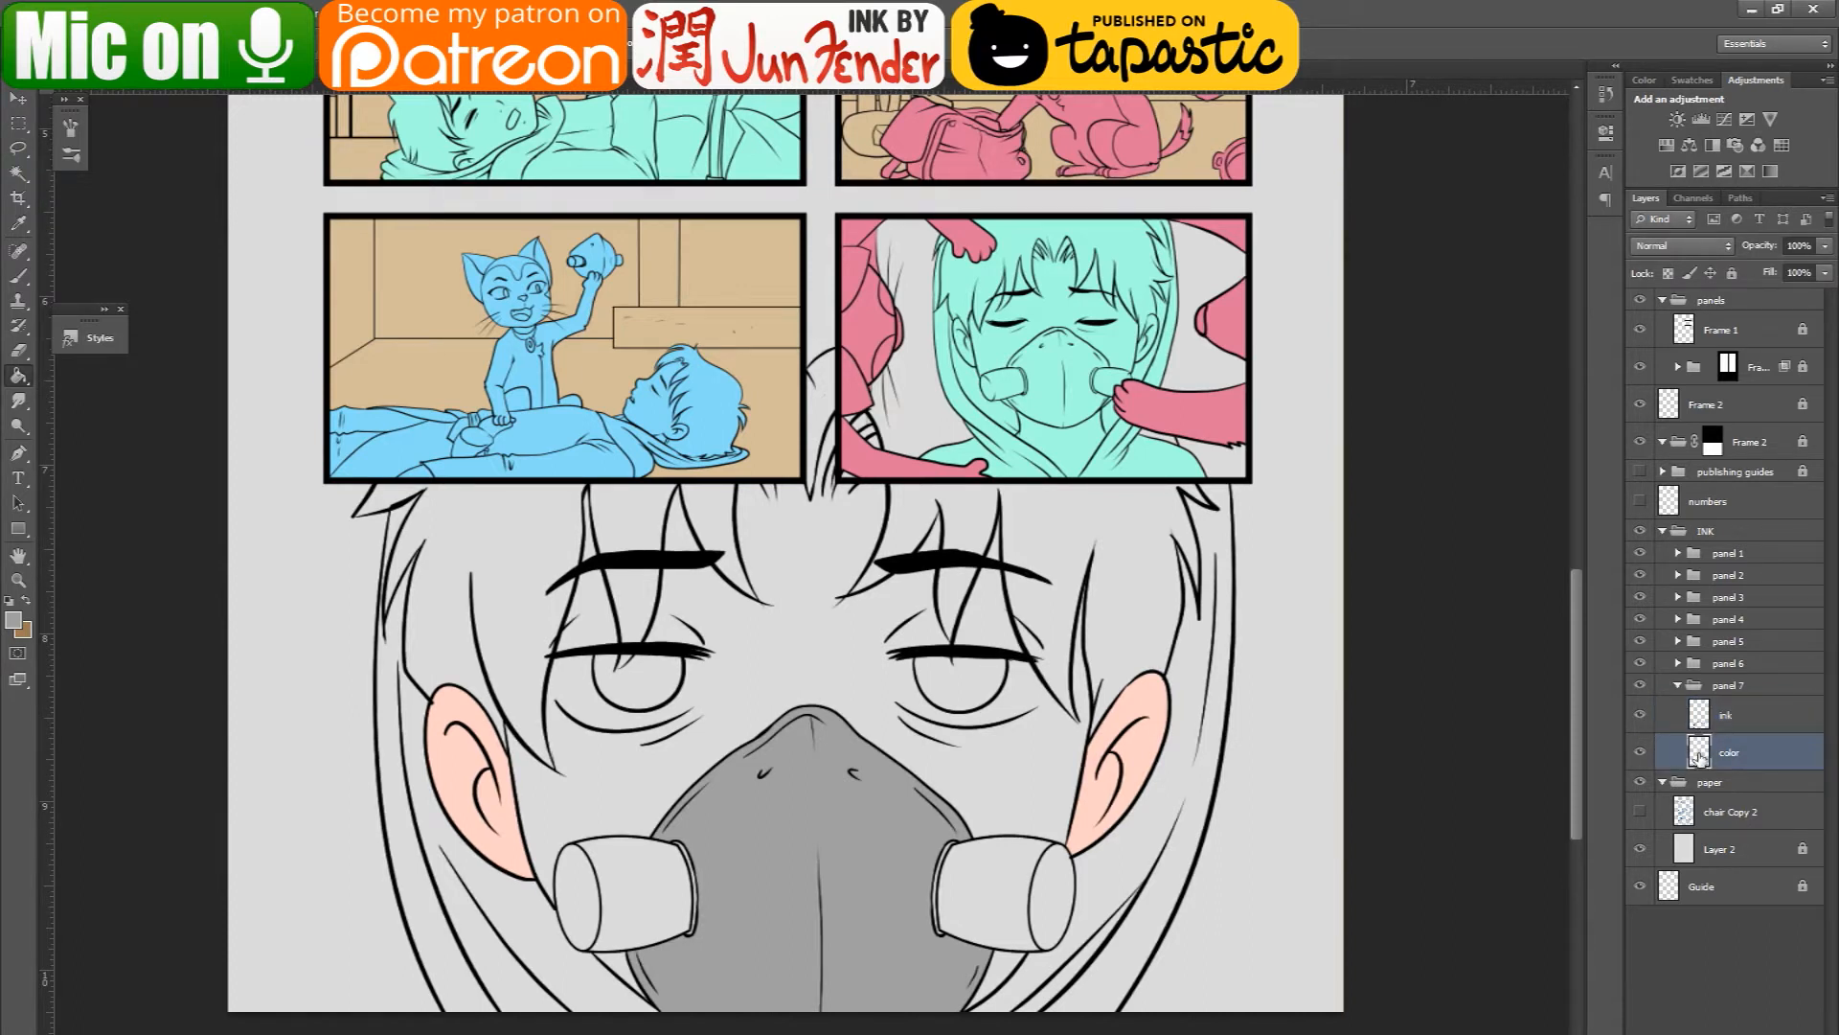
click(1705, 713)
- Brush gray onto the inner ends of the mask's two side filters on the color layer
key(b)
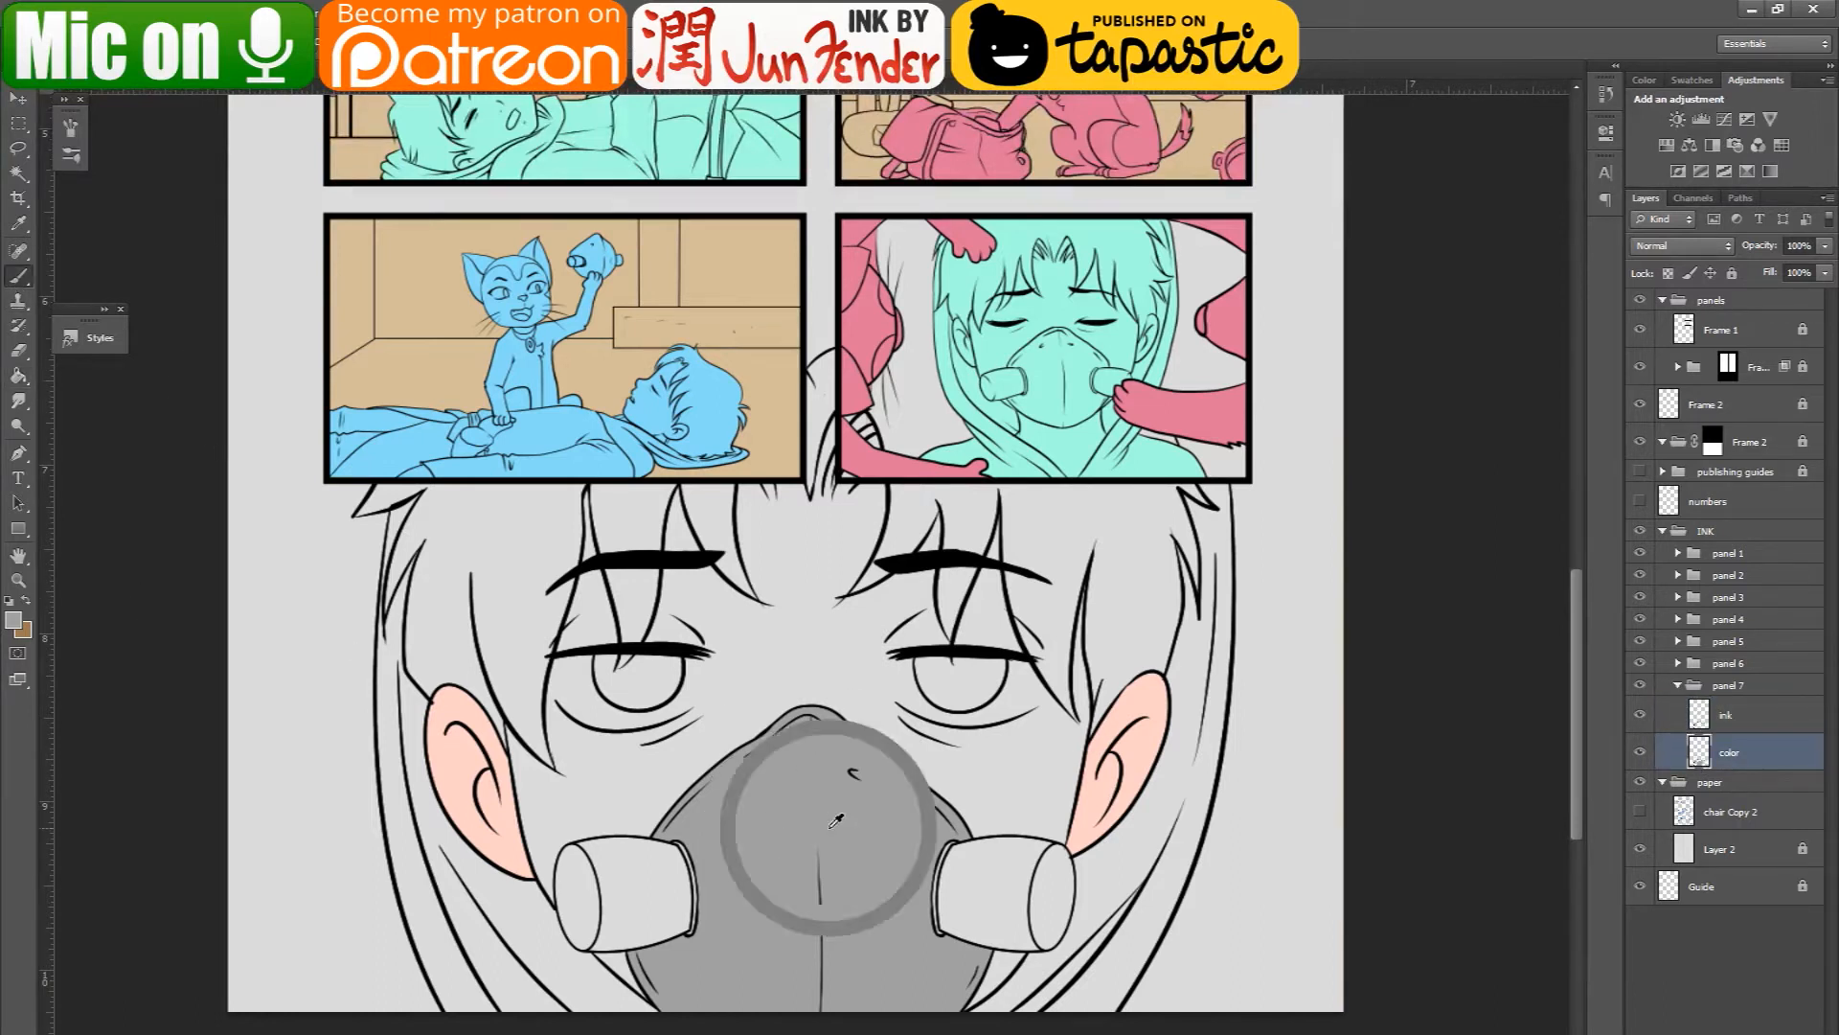
mouse_move(671, 886)
mouse_down()
mouse_move(659, 900)
mouse_move(680, 882)
mouse_up()
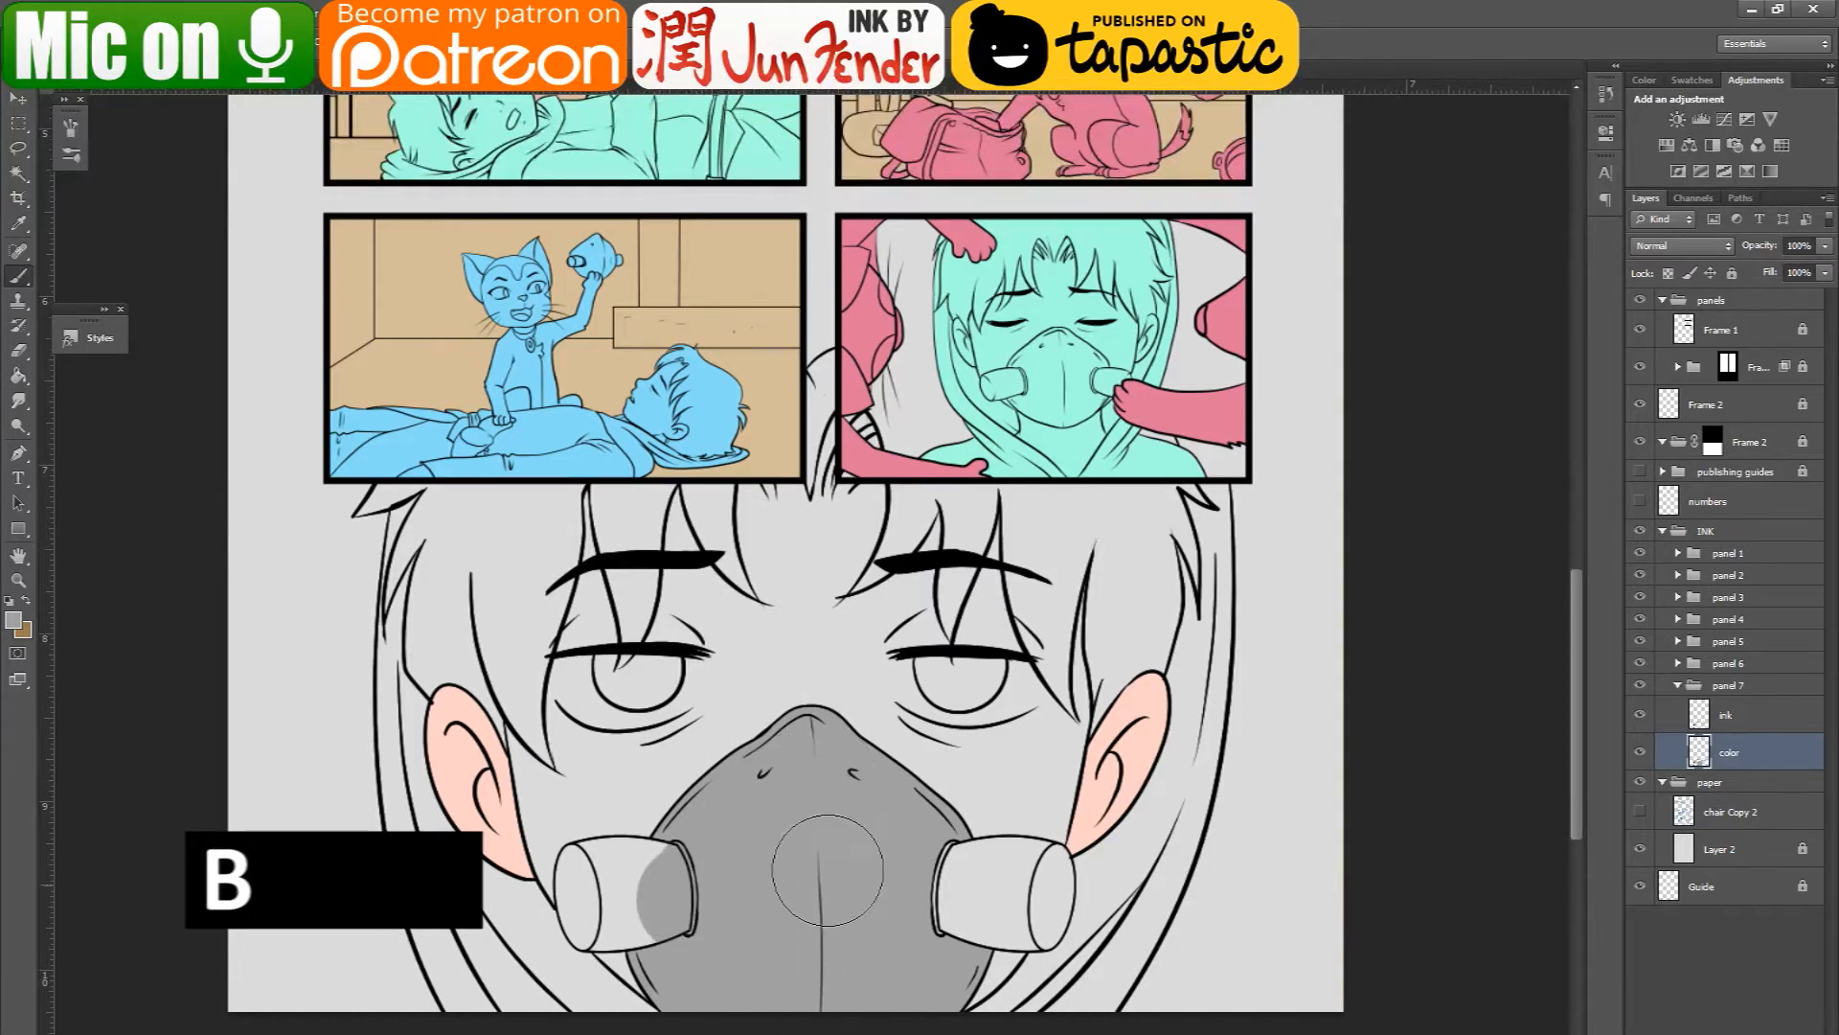
drag(963, 858, 968, 920)
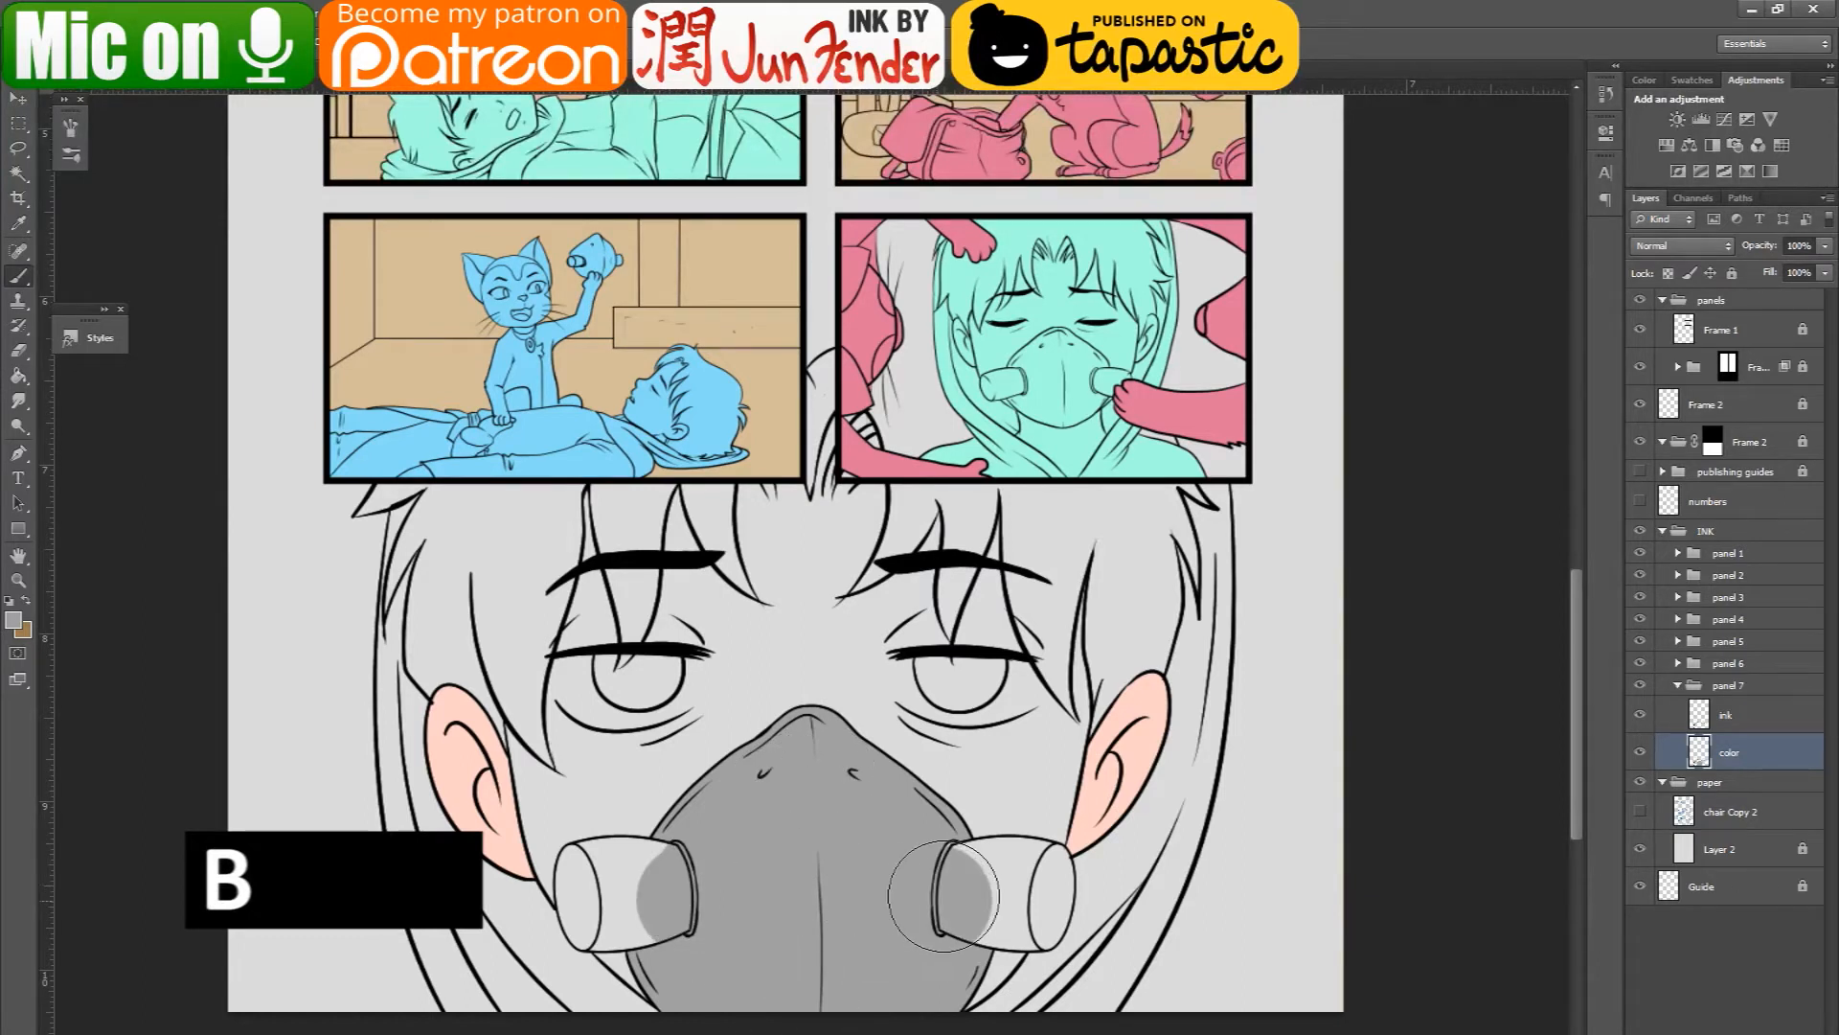
- Hide the ink layer, brush gray over the color layer's duplicated mask lines, and show the ink layer again
click(1641, 716)
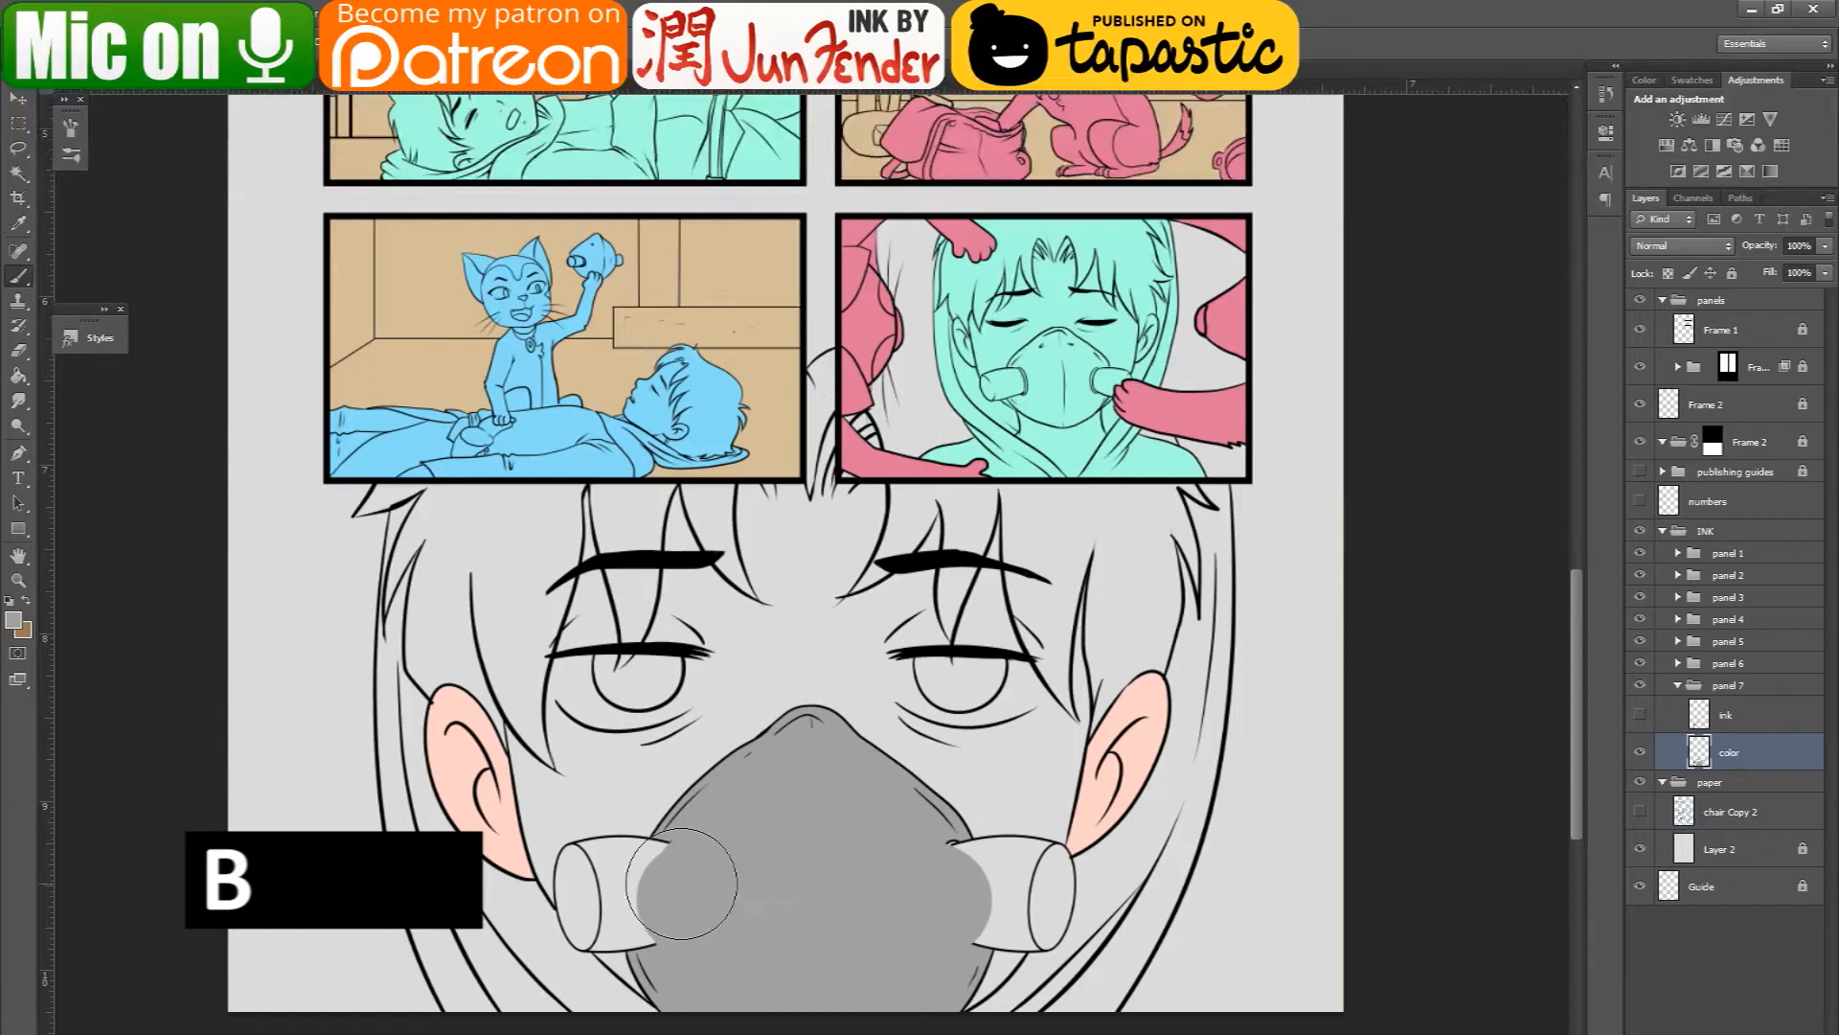
mouse_move(871, 864)
mouse_down()
mouse_move(902, 835)
mouse_move(872, 836)
mouse_up()
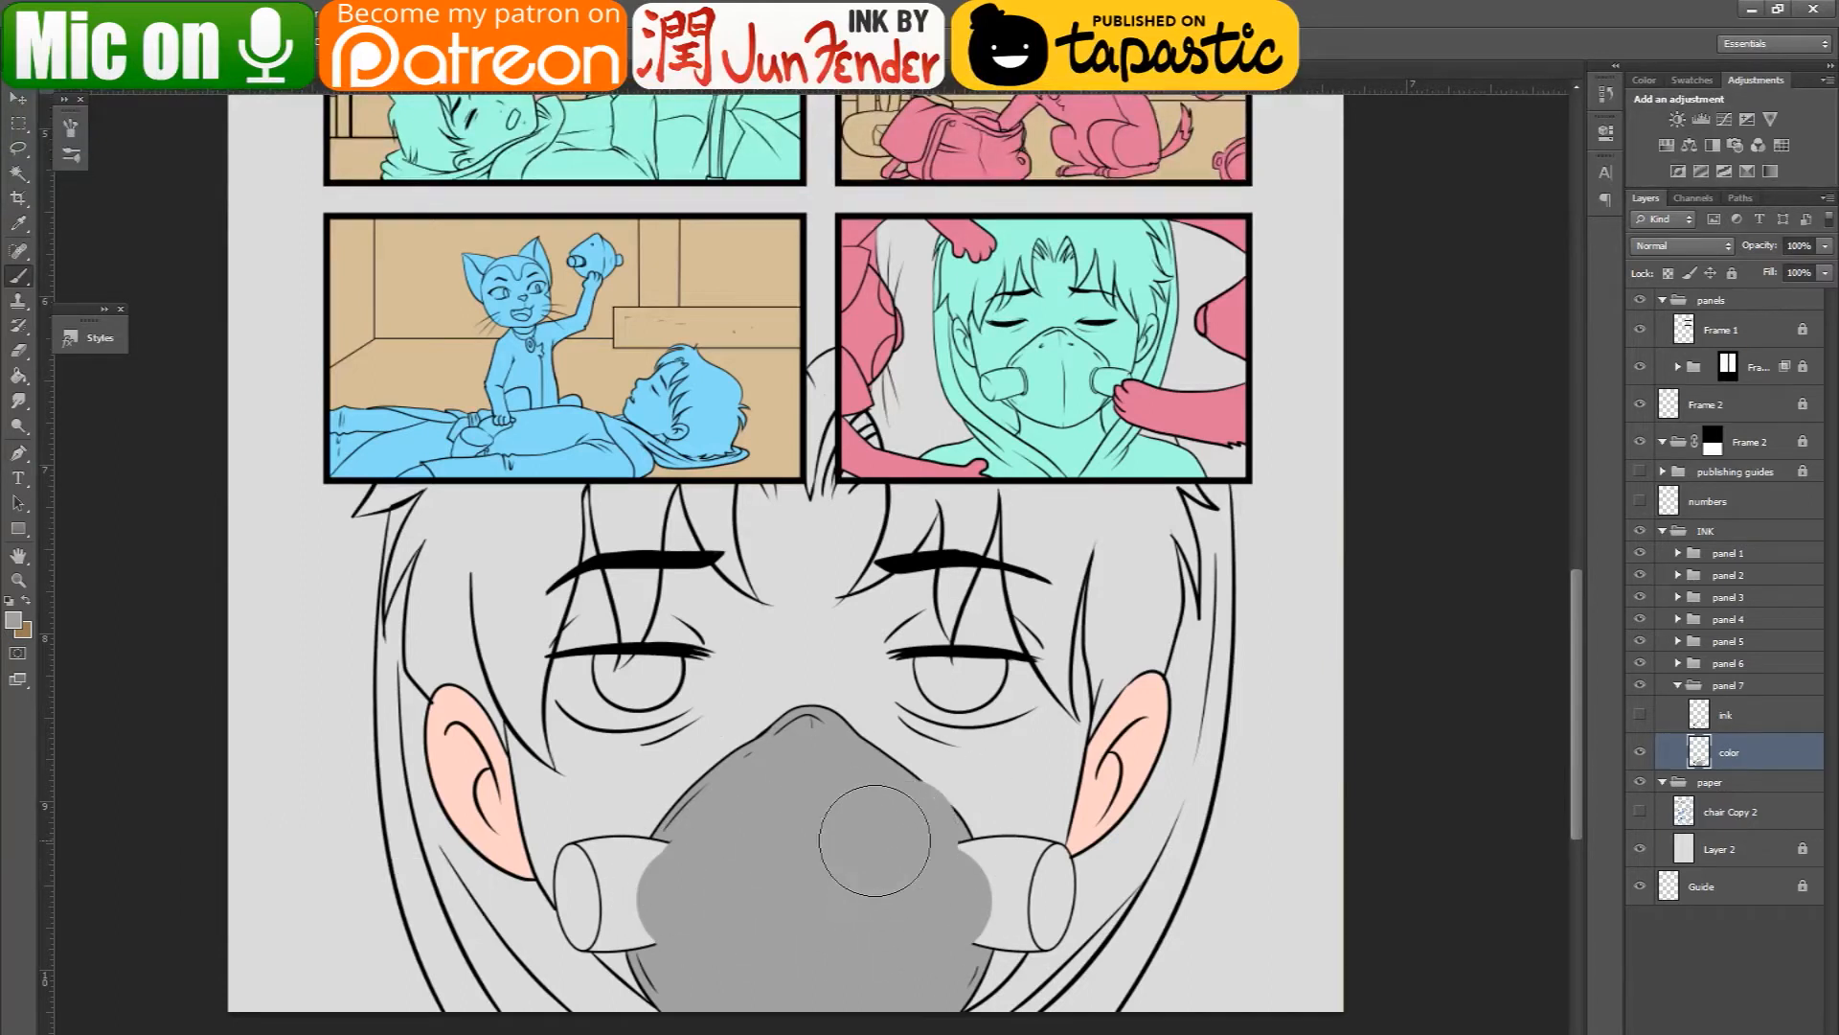
click(1639, 715)
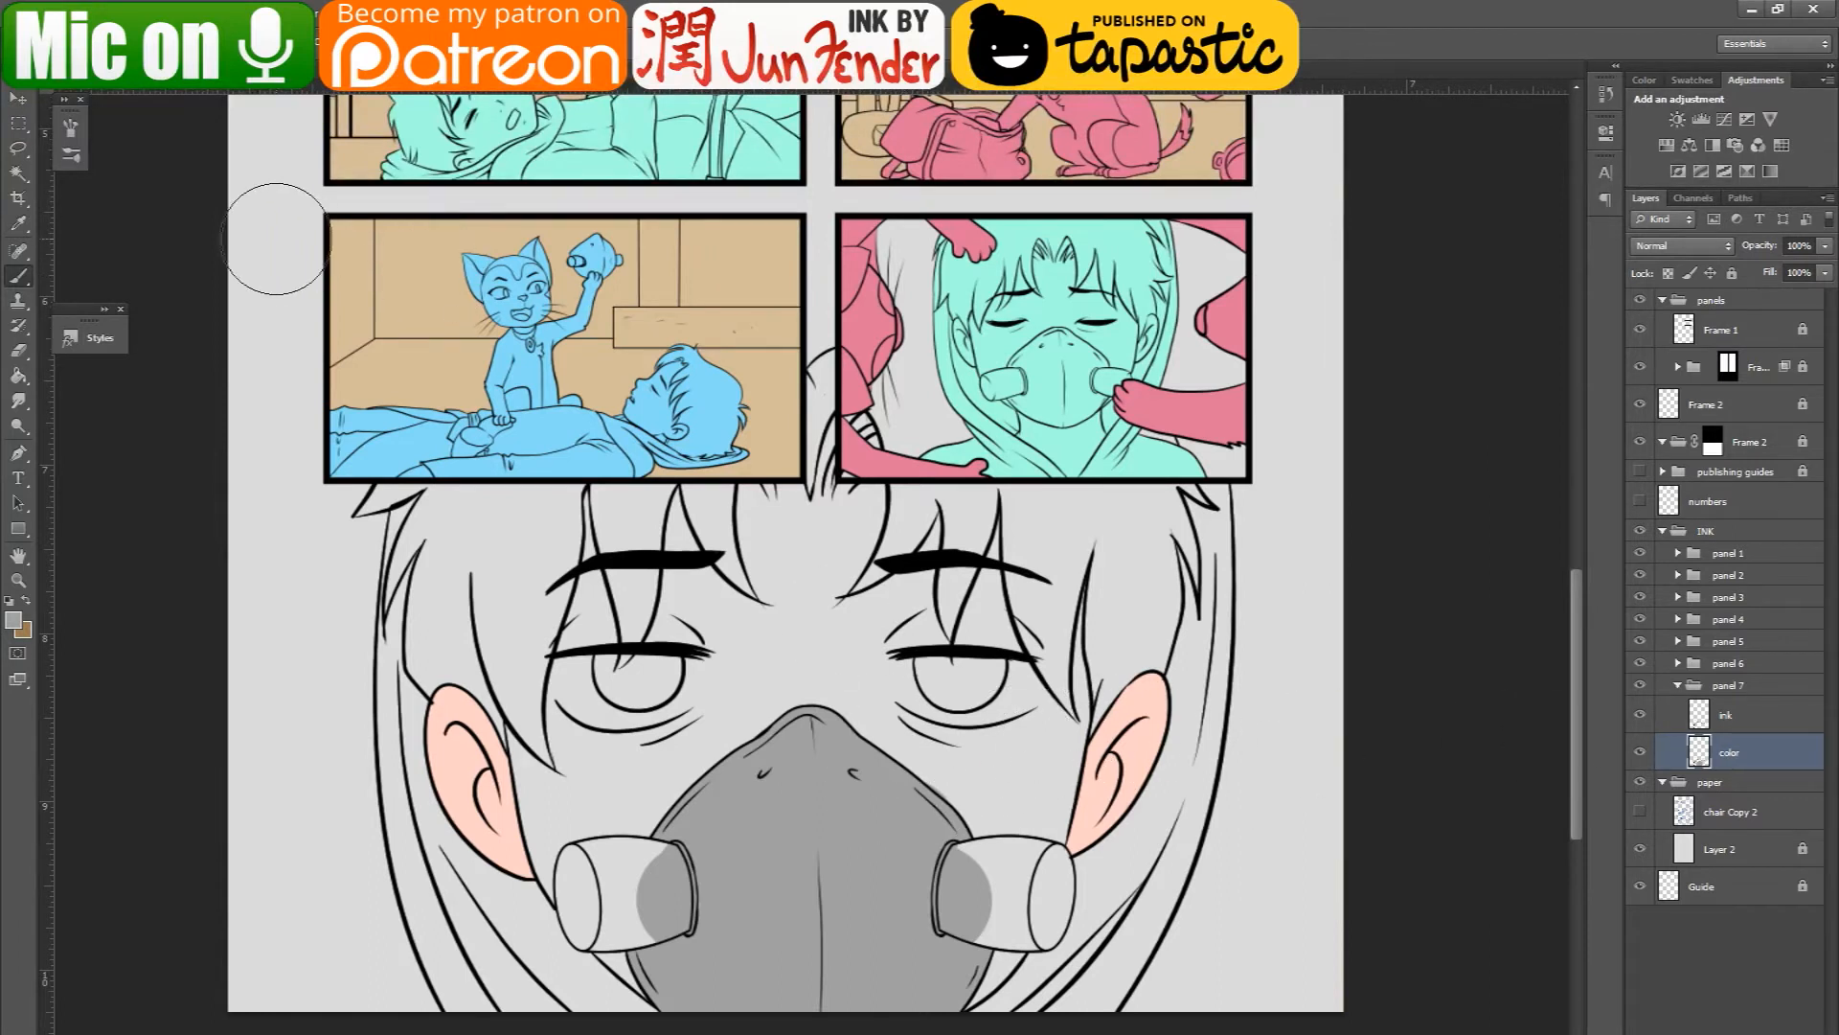
- Switch to Illustrator and select all of the page 44 sketch artwork
drag(956, 398, 951, 427)
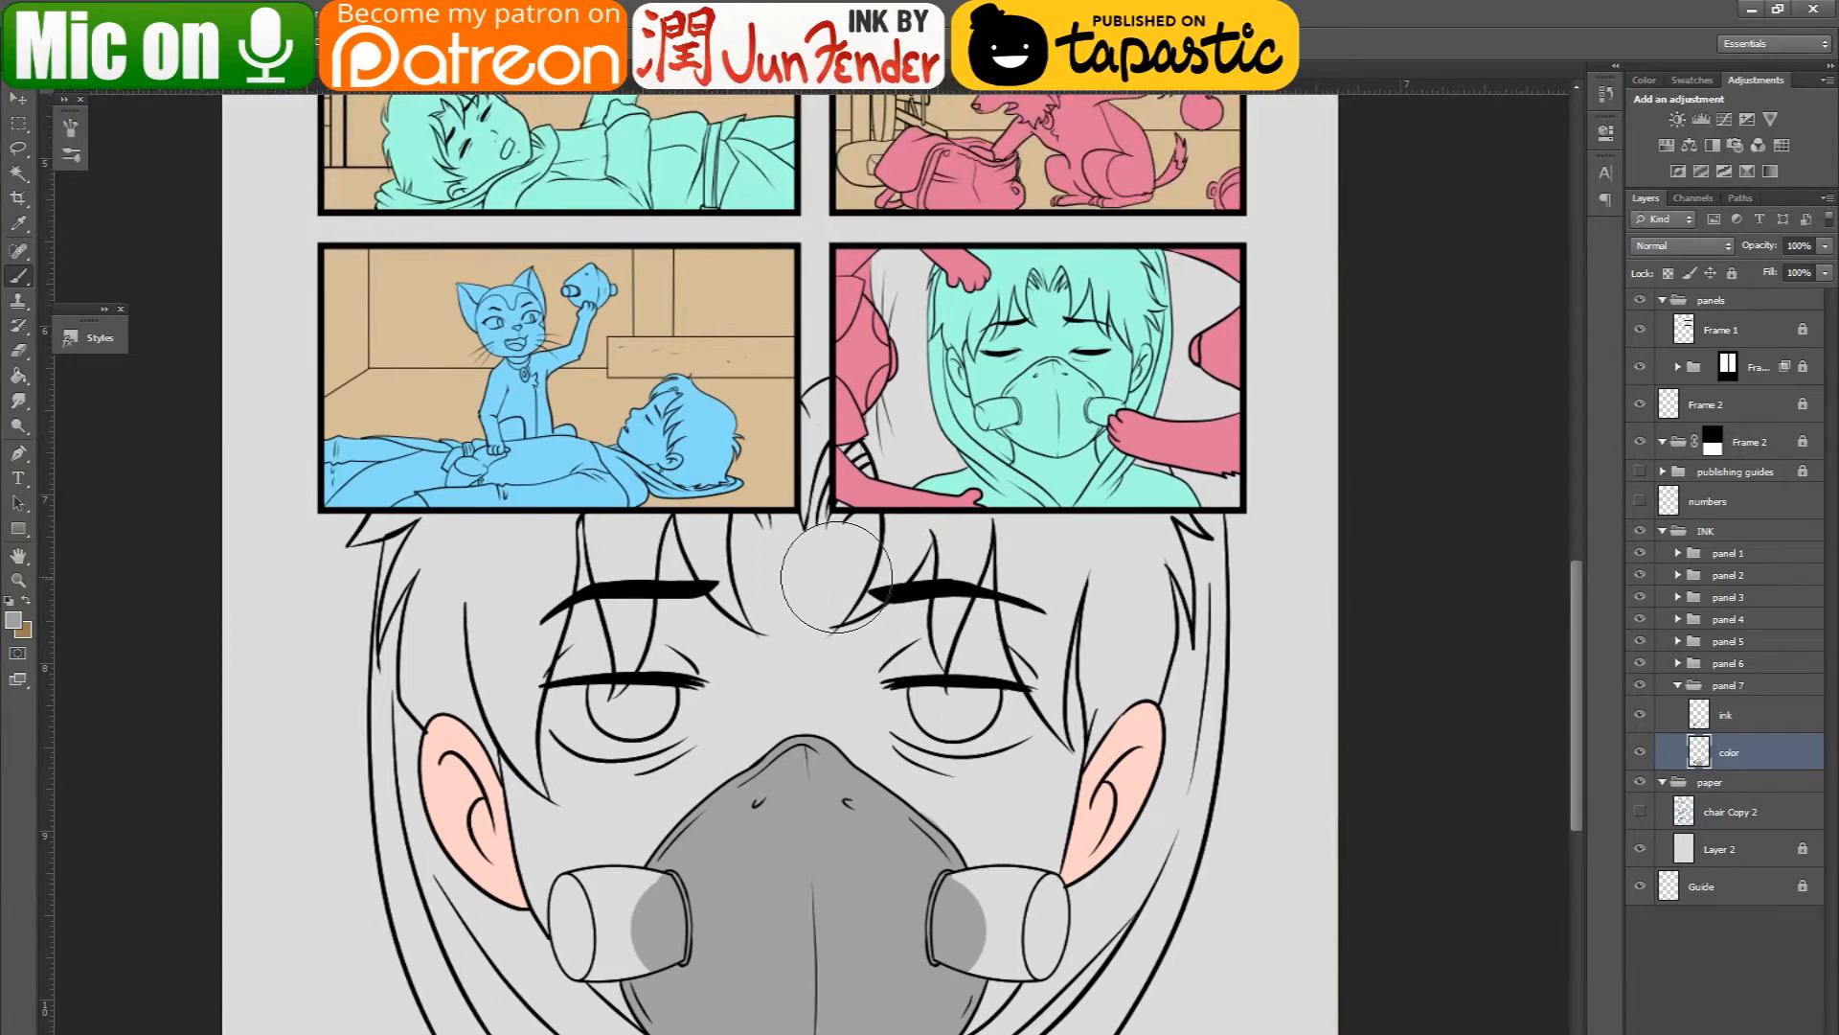
click(1186, 1032)
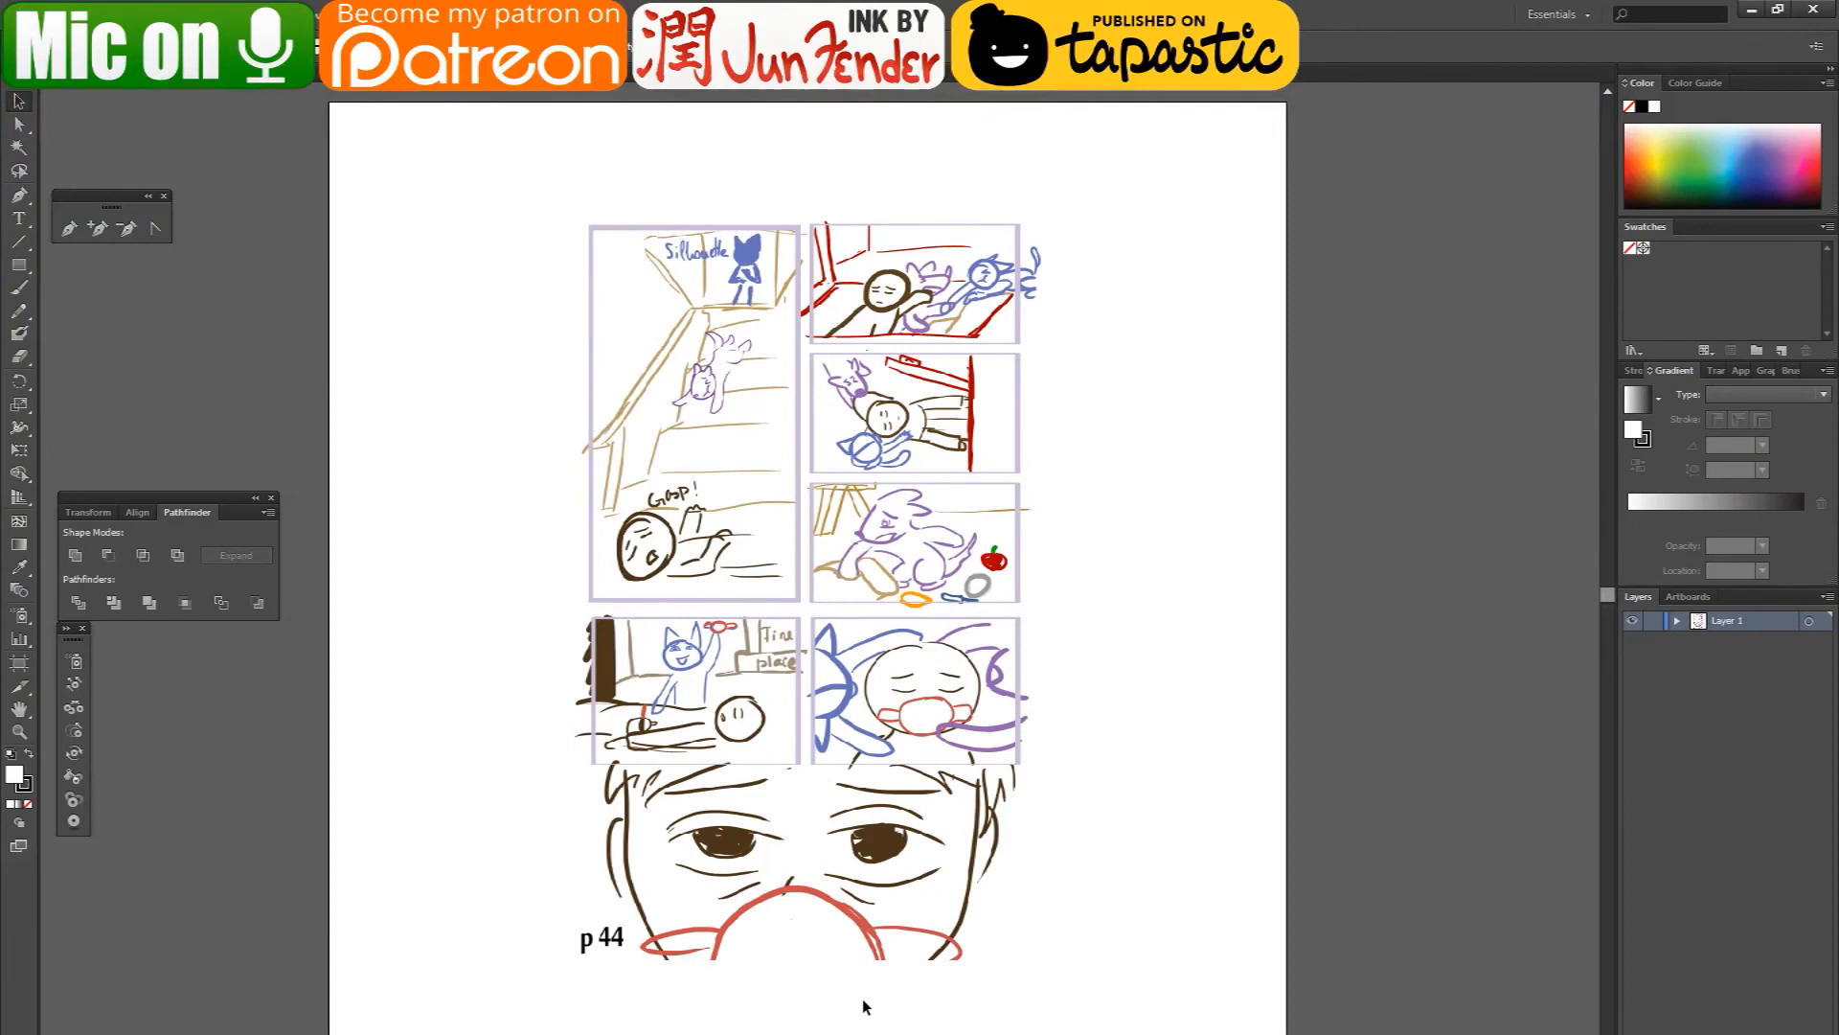
scroll(862, 997, up, 4)
scroll(812, 994, down, 3)
key(ctrl+a)
scroll(316, 247, up, 1)
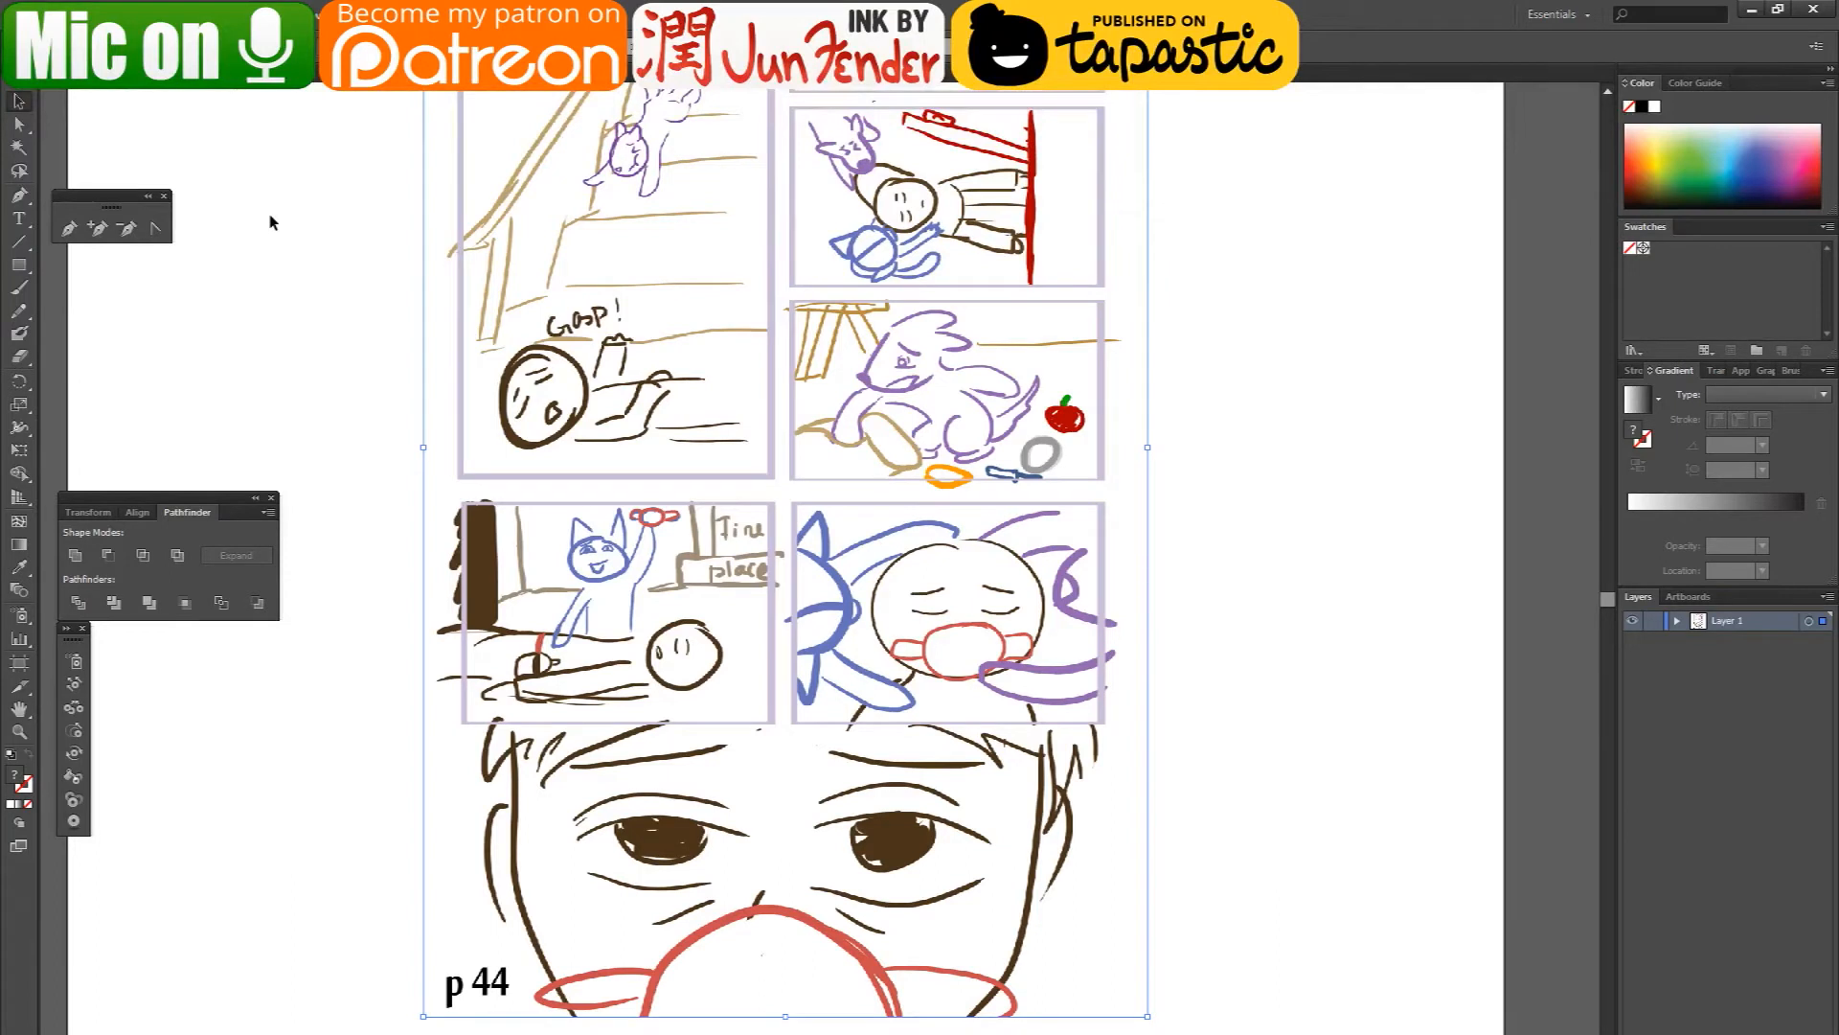
drag(525, 424, 543, 439)
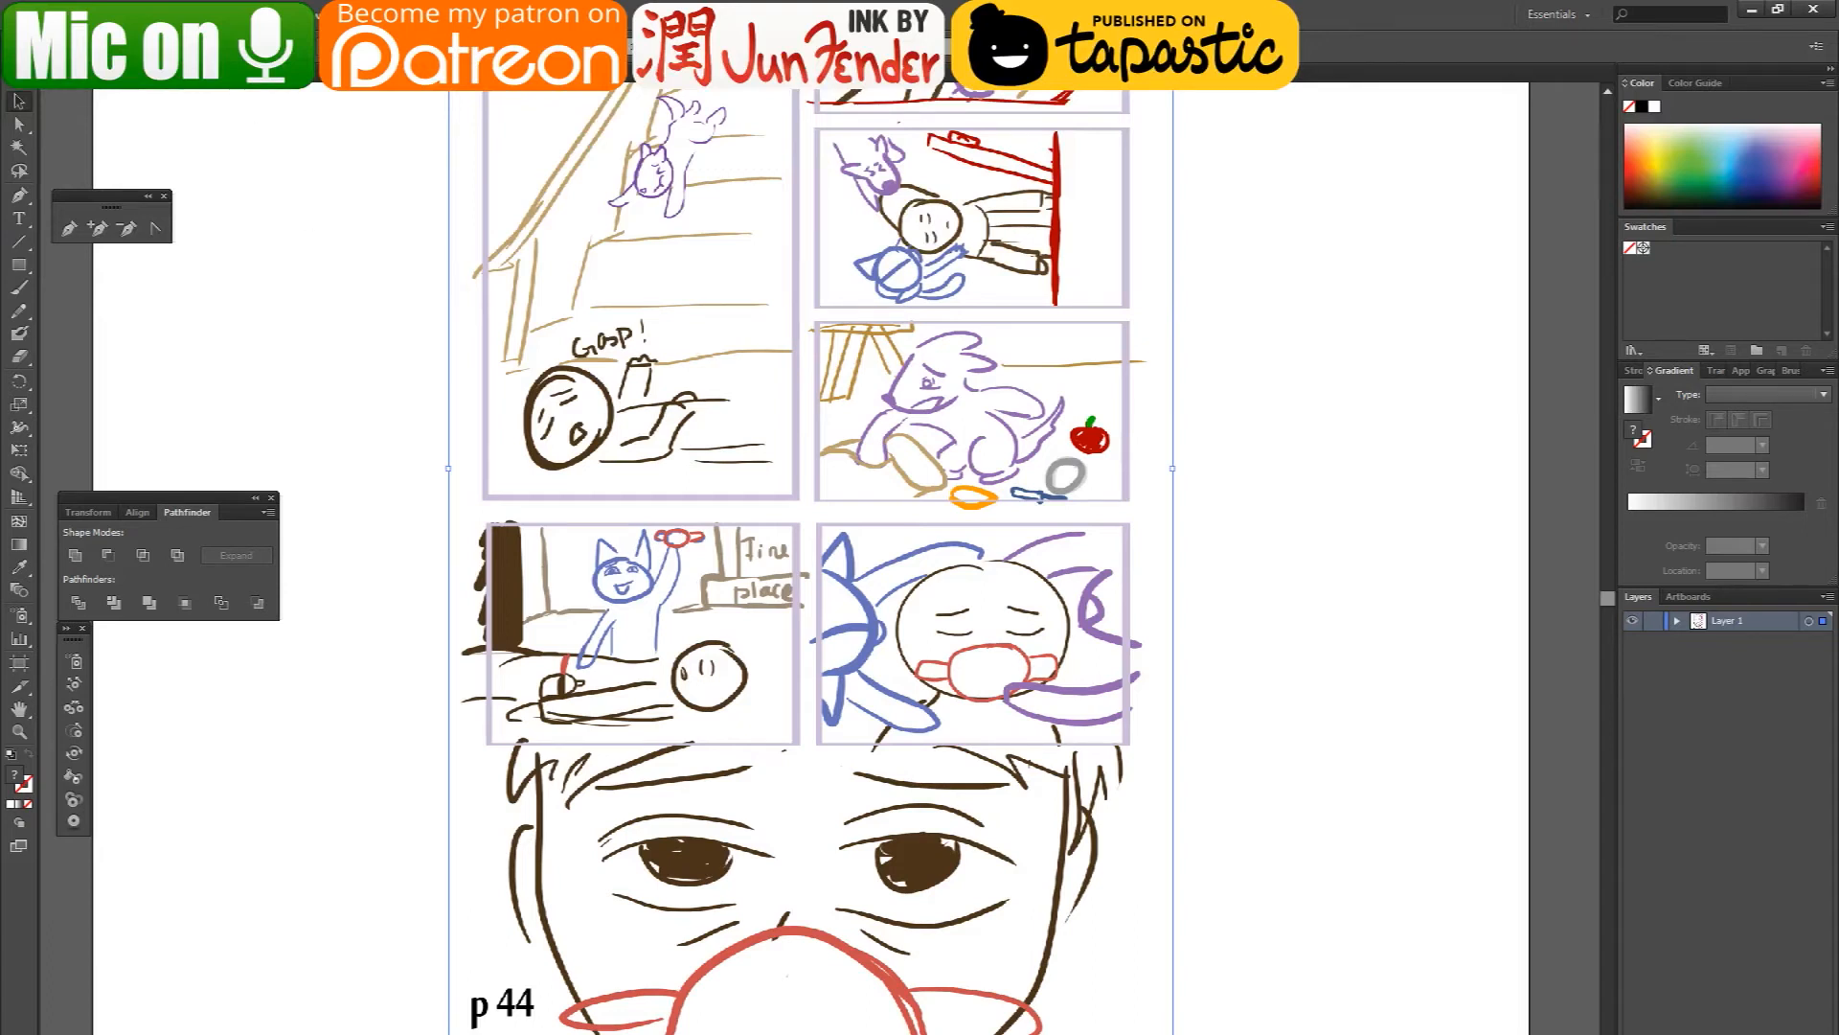
- Switch to the browser, search Google Images for "inkscape", and return to Illustrator
key(alt+Tab)
key(ctrl+t)
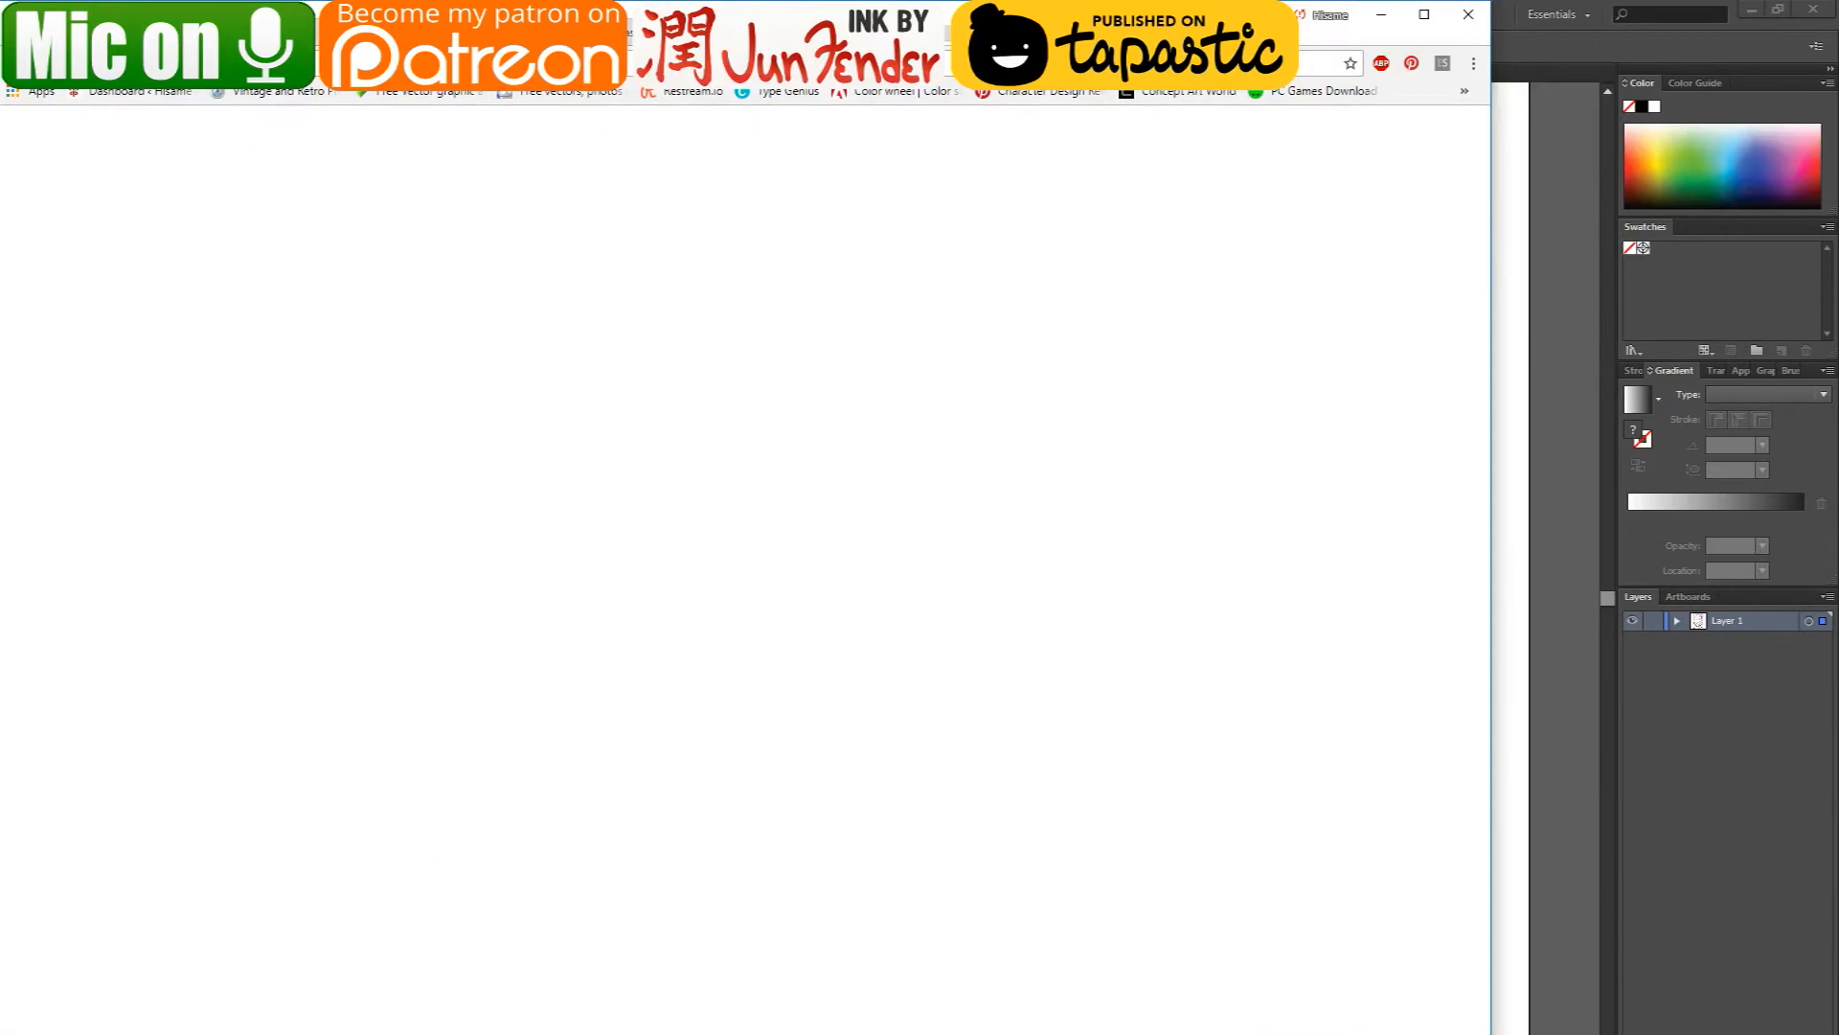
text(ins)
key(BackSpace)
key(BackSpace)
key(BackSpace)
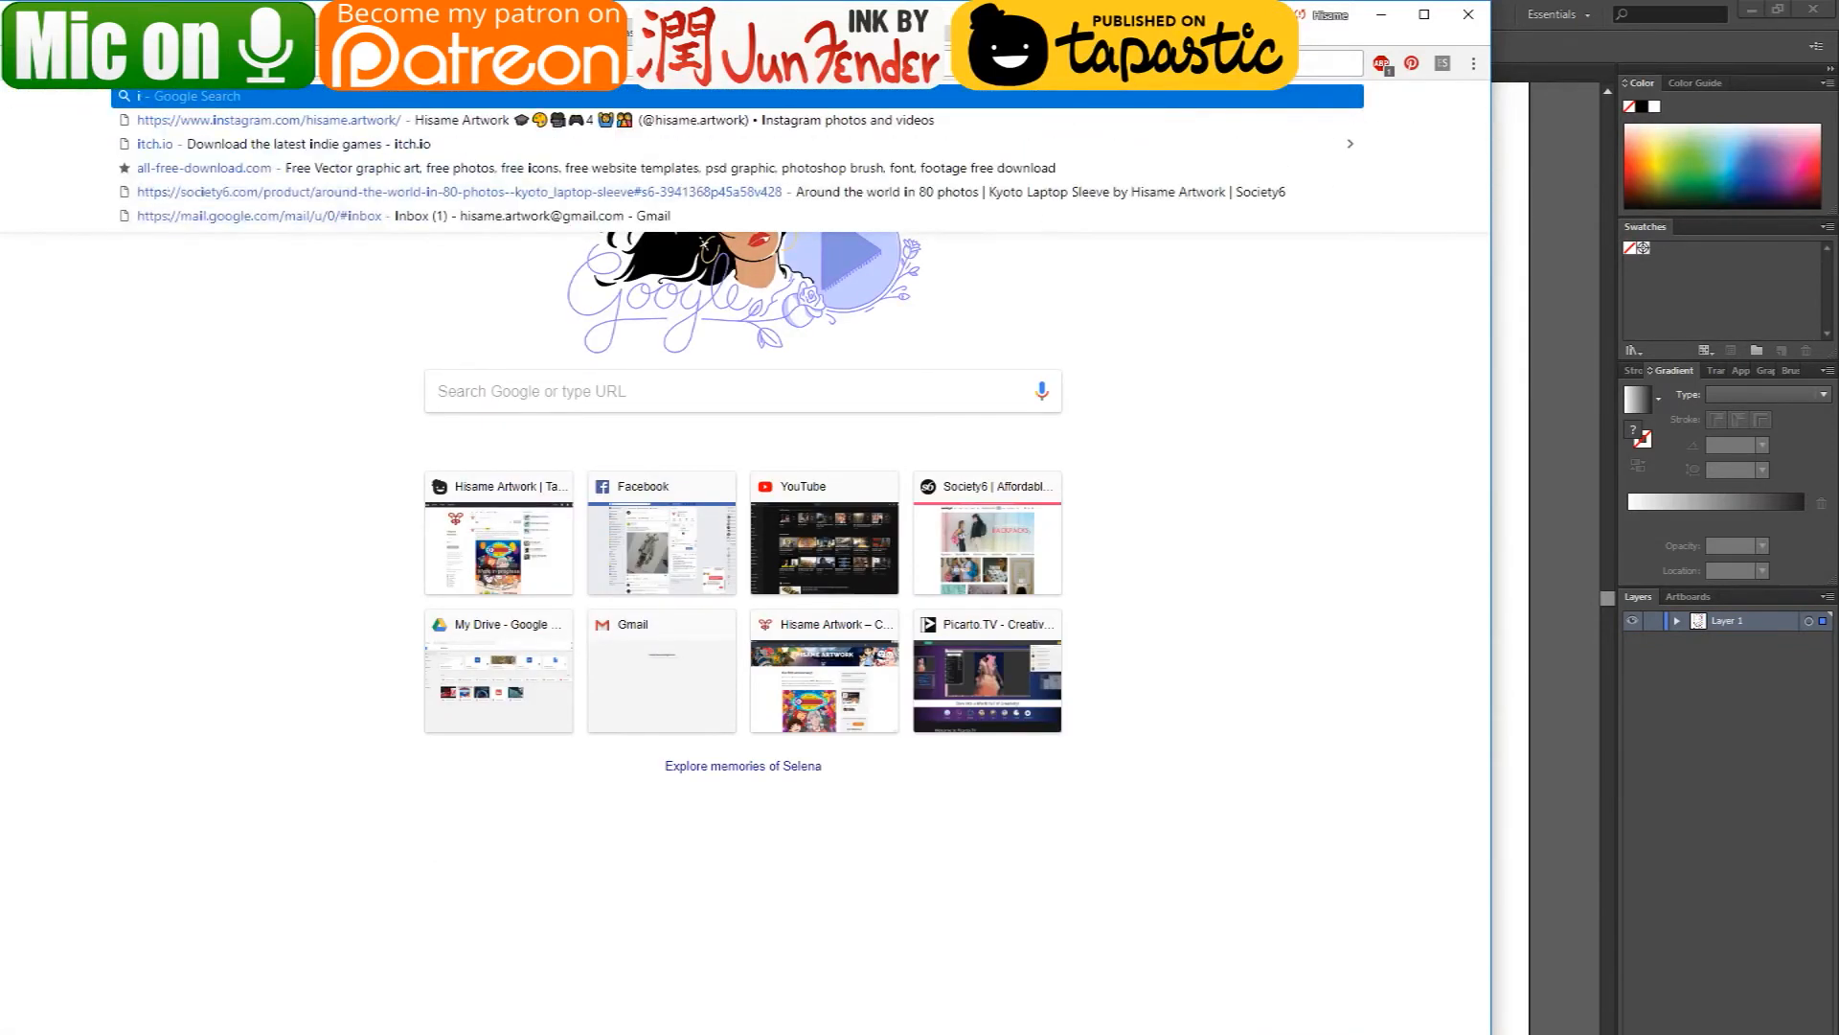
text(nkscape)
key(Return)
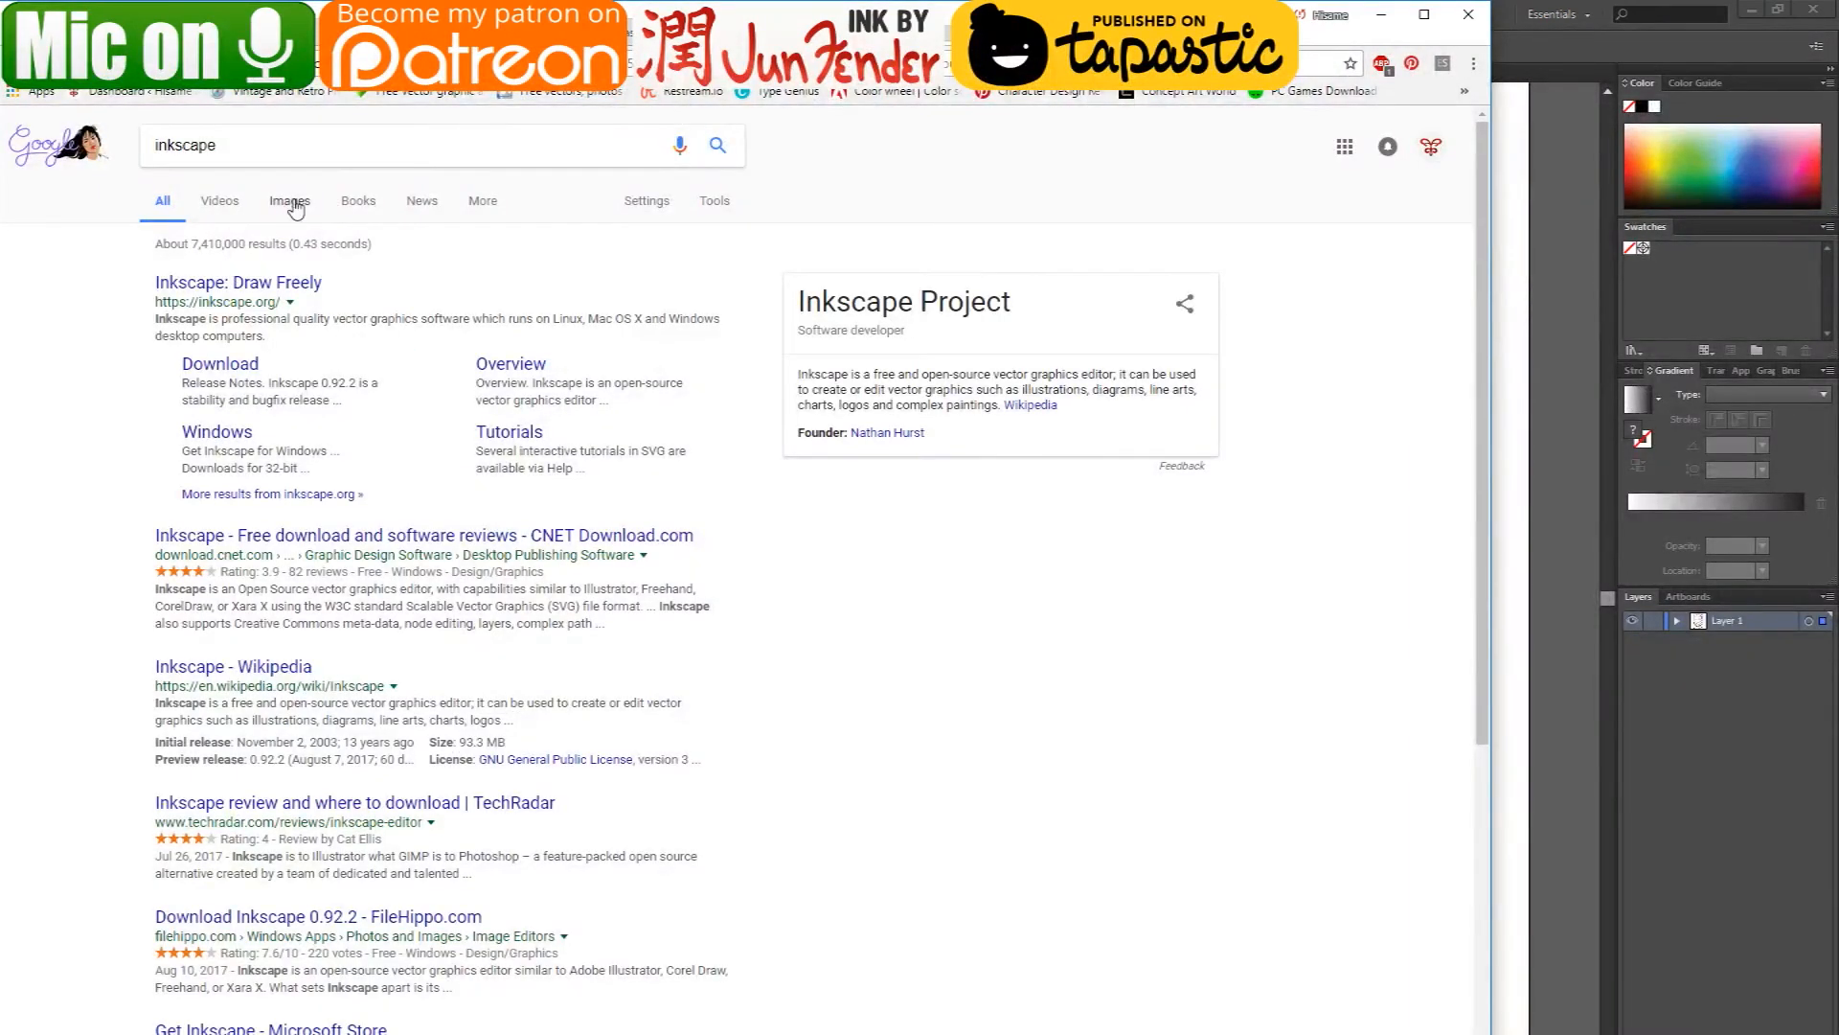
click(291, 202)
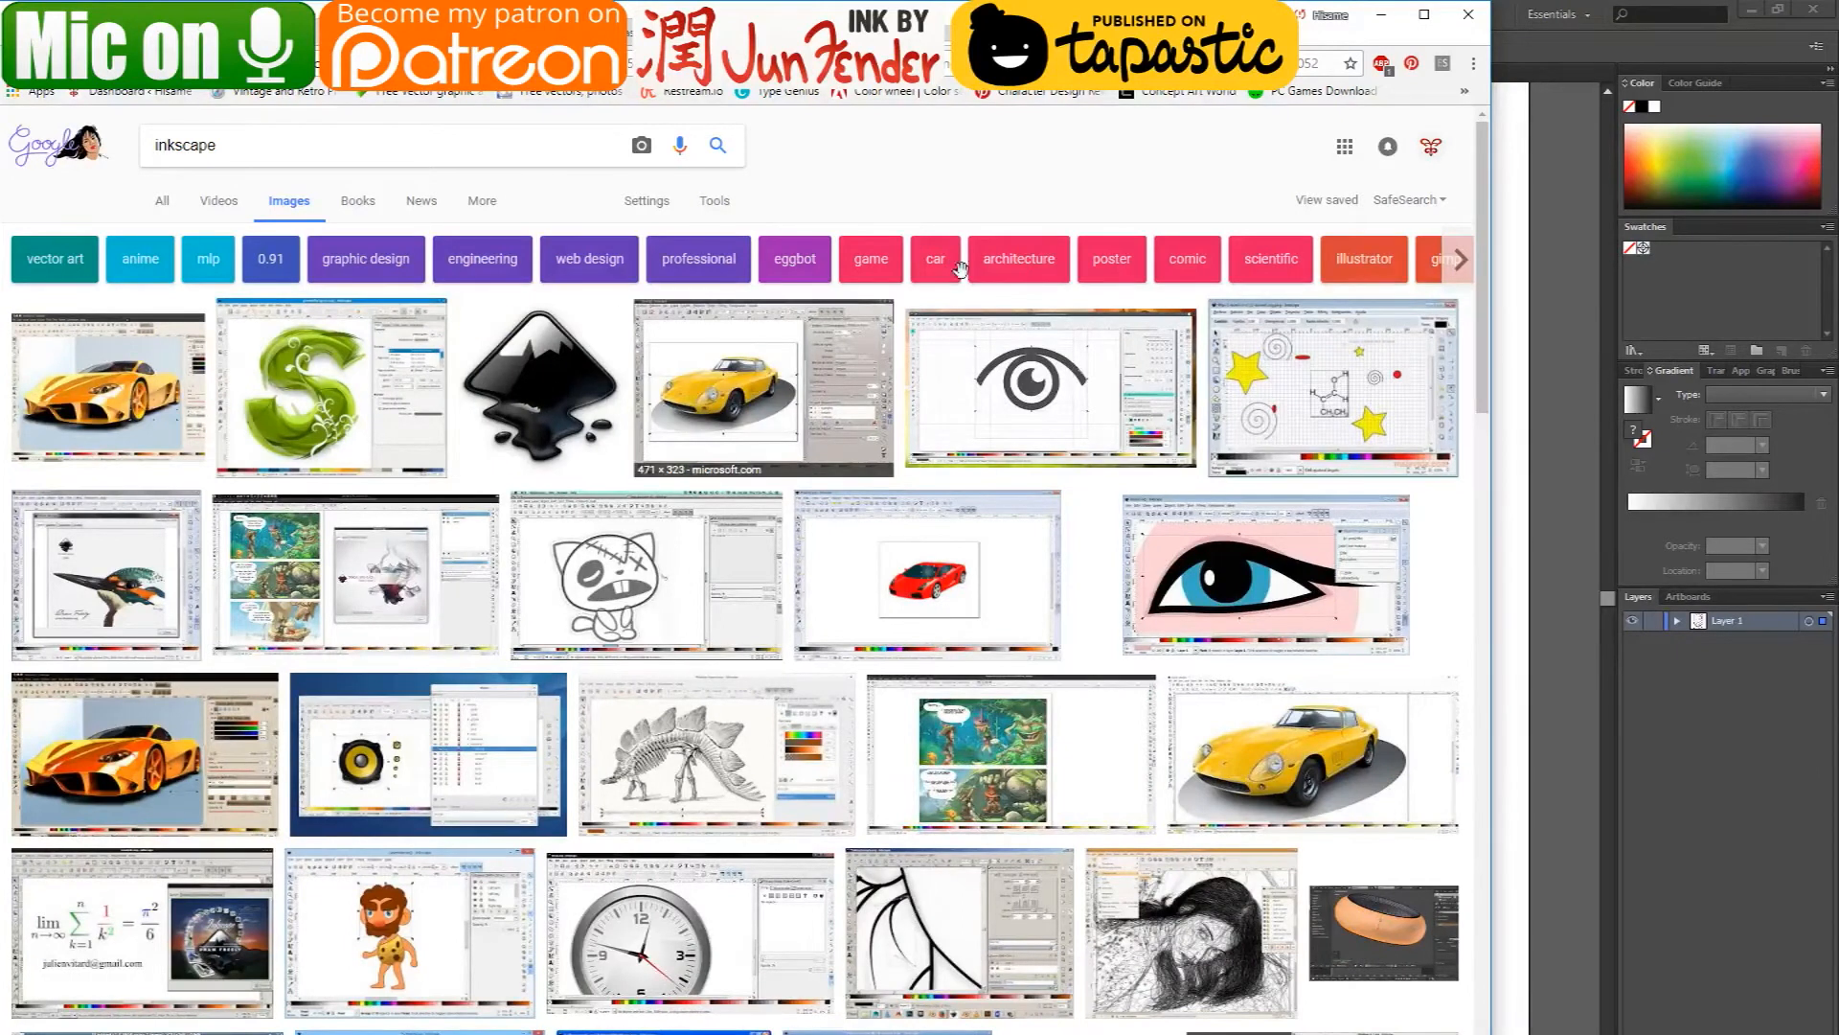
click(1373, 23)
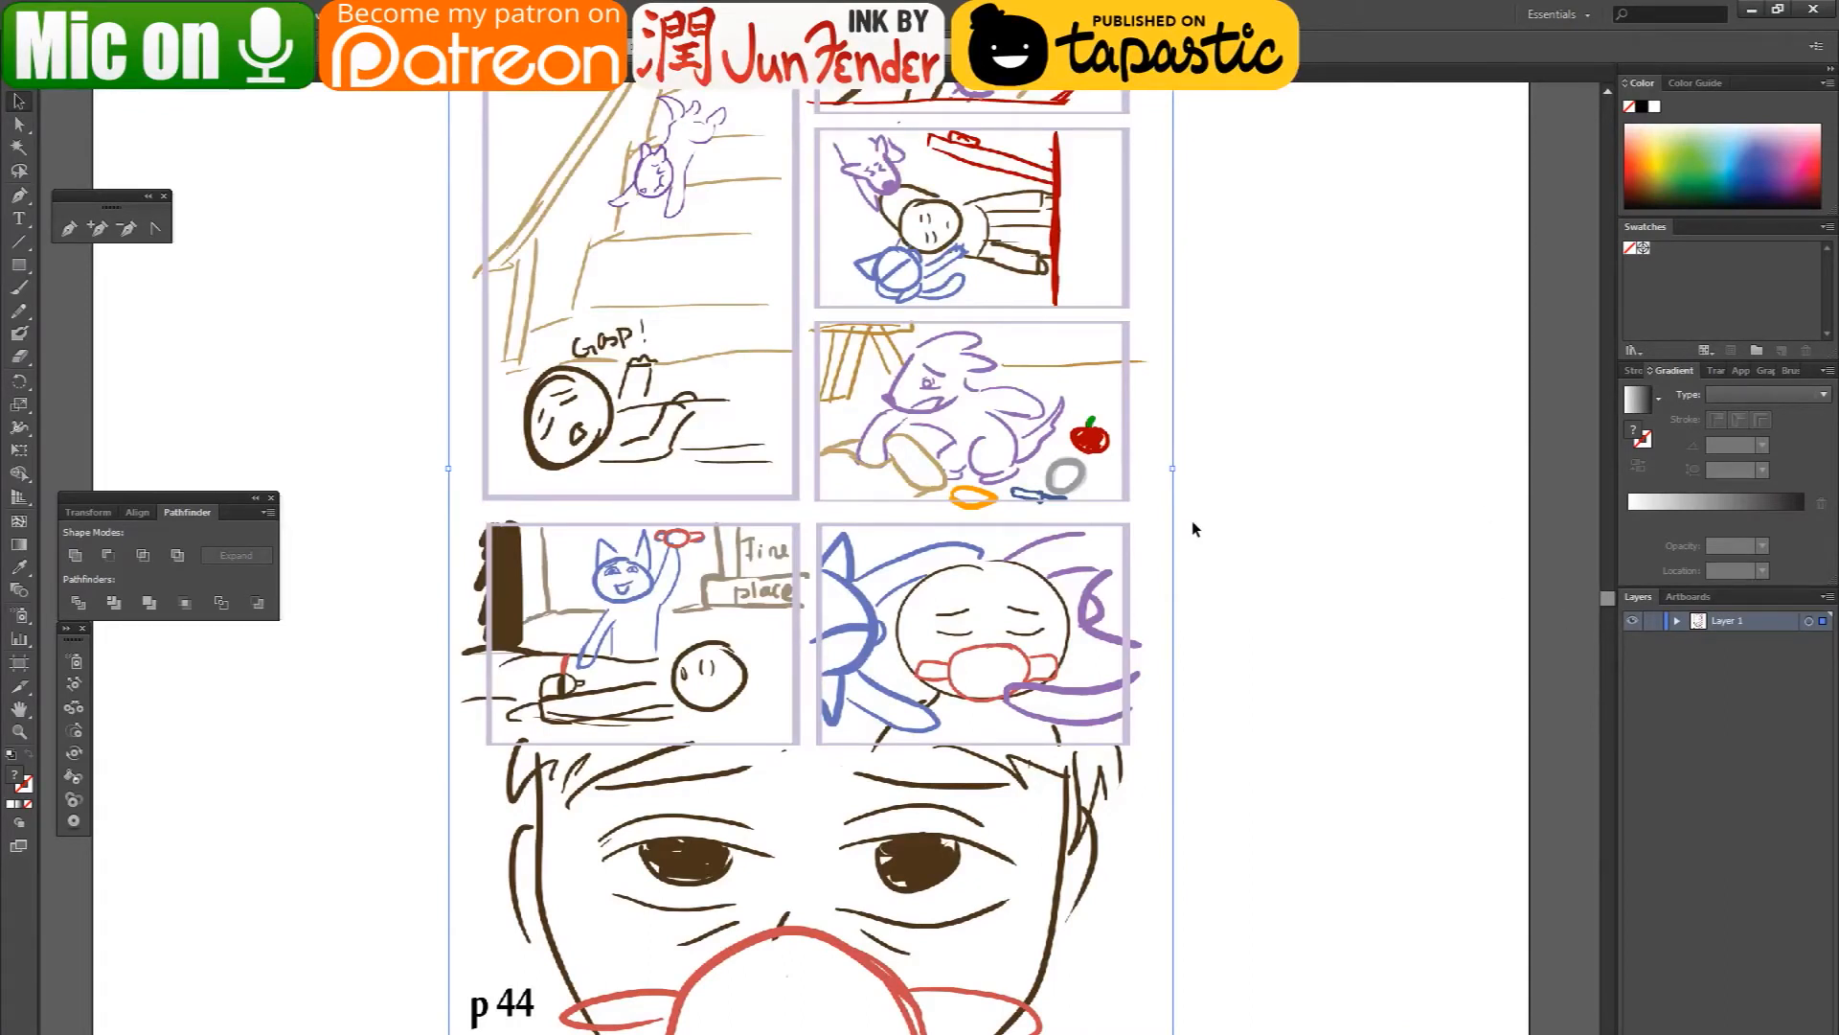
- Add a new layer above the sketch layer and make Layer 1 the active layer
key(ctrl+l)
click(1733, 642)
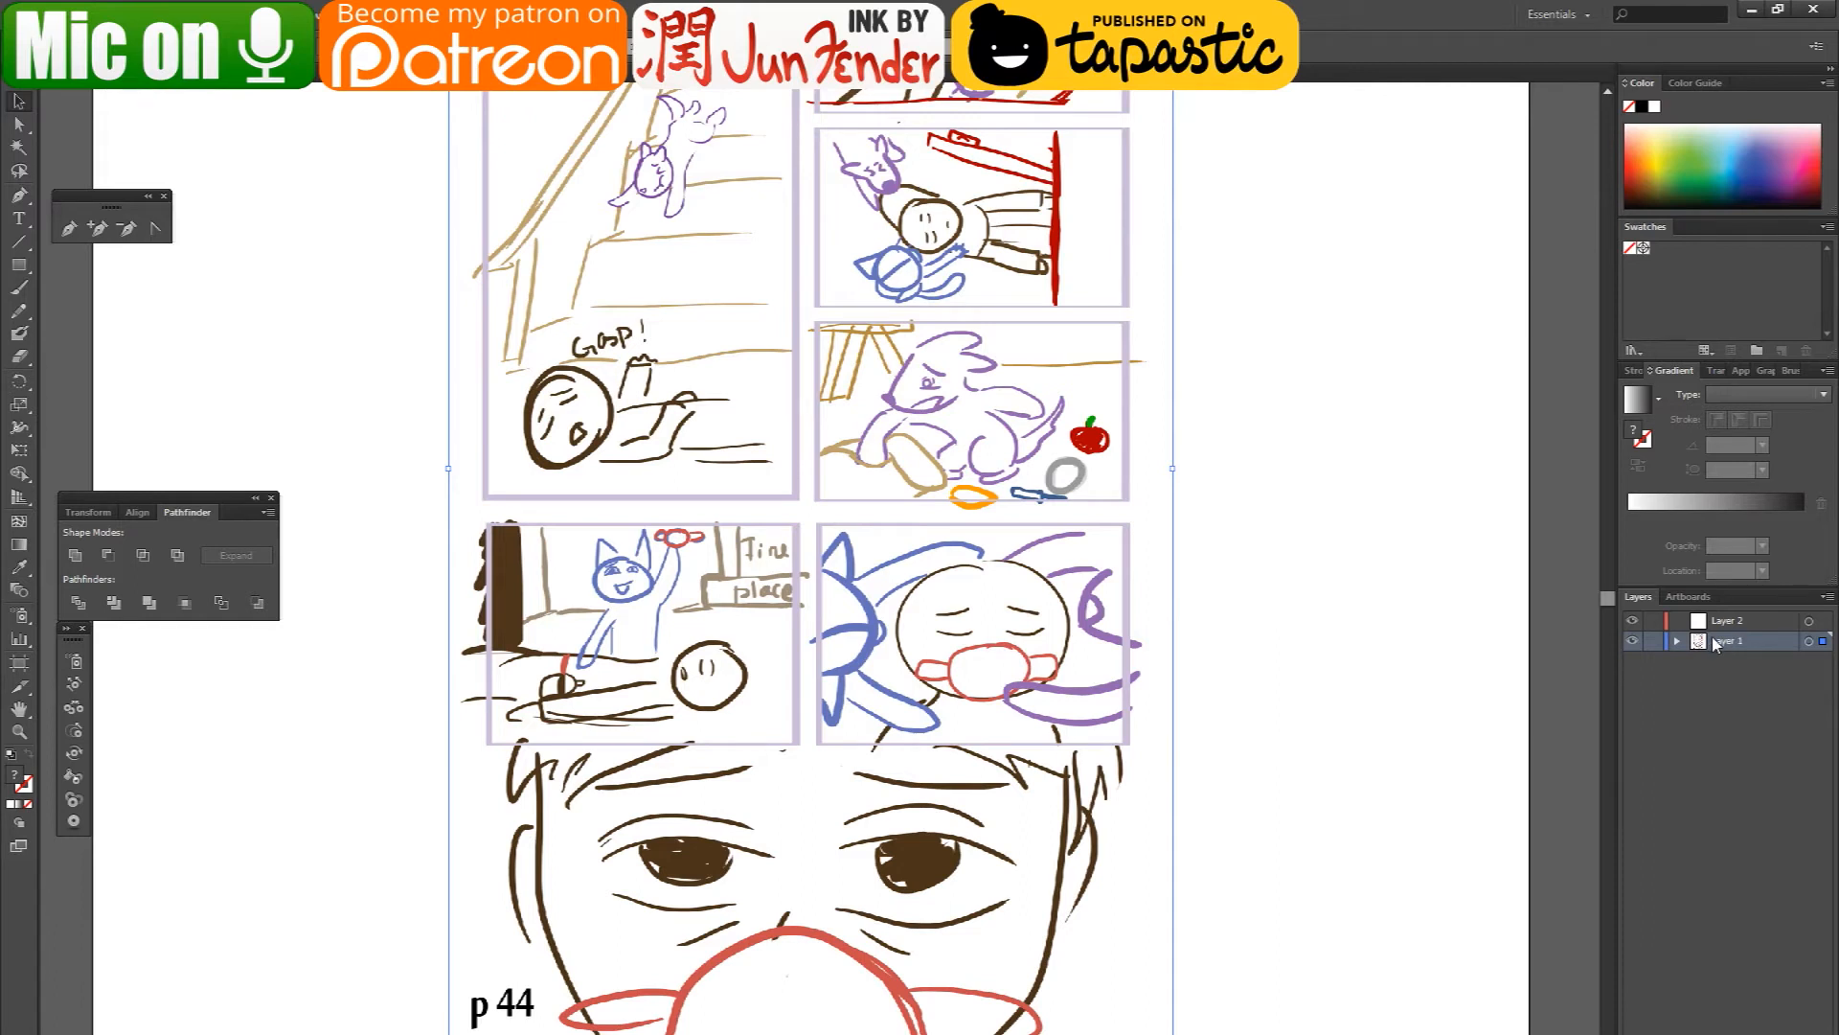
click(1654, 641)
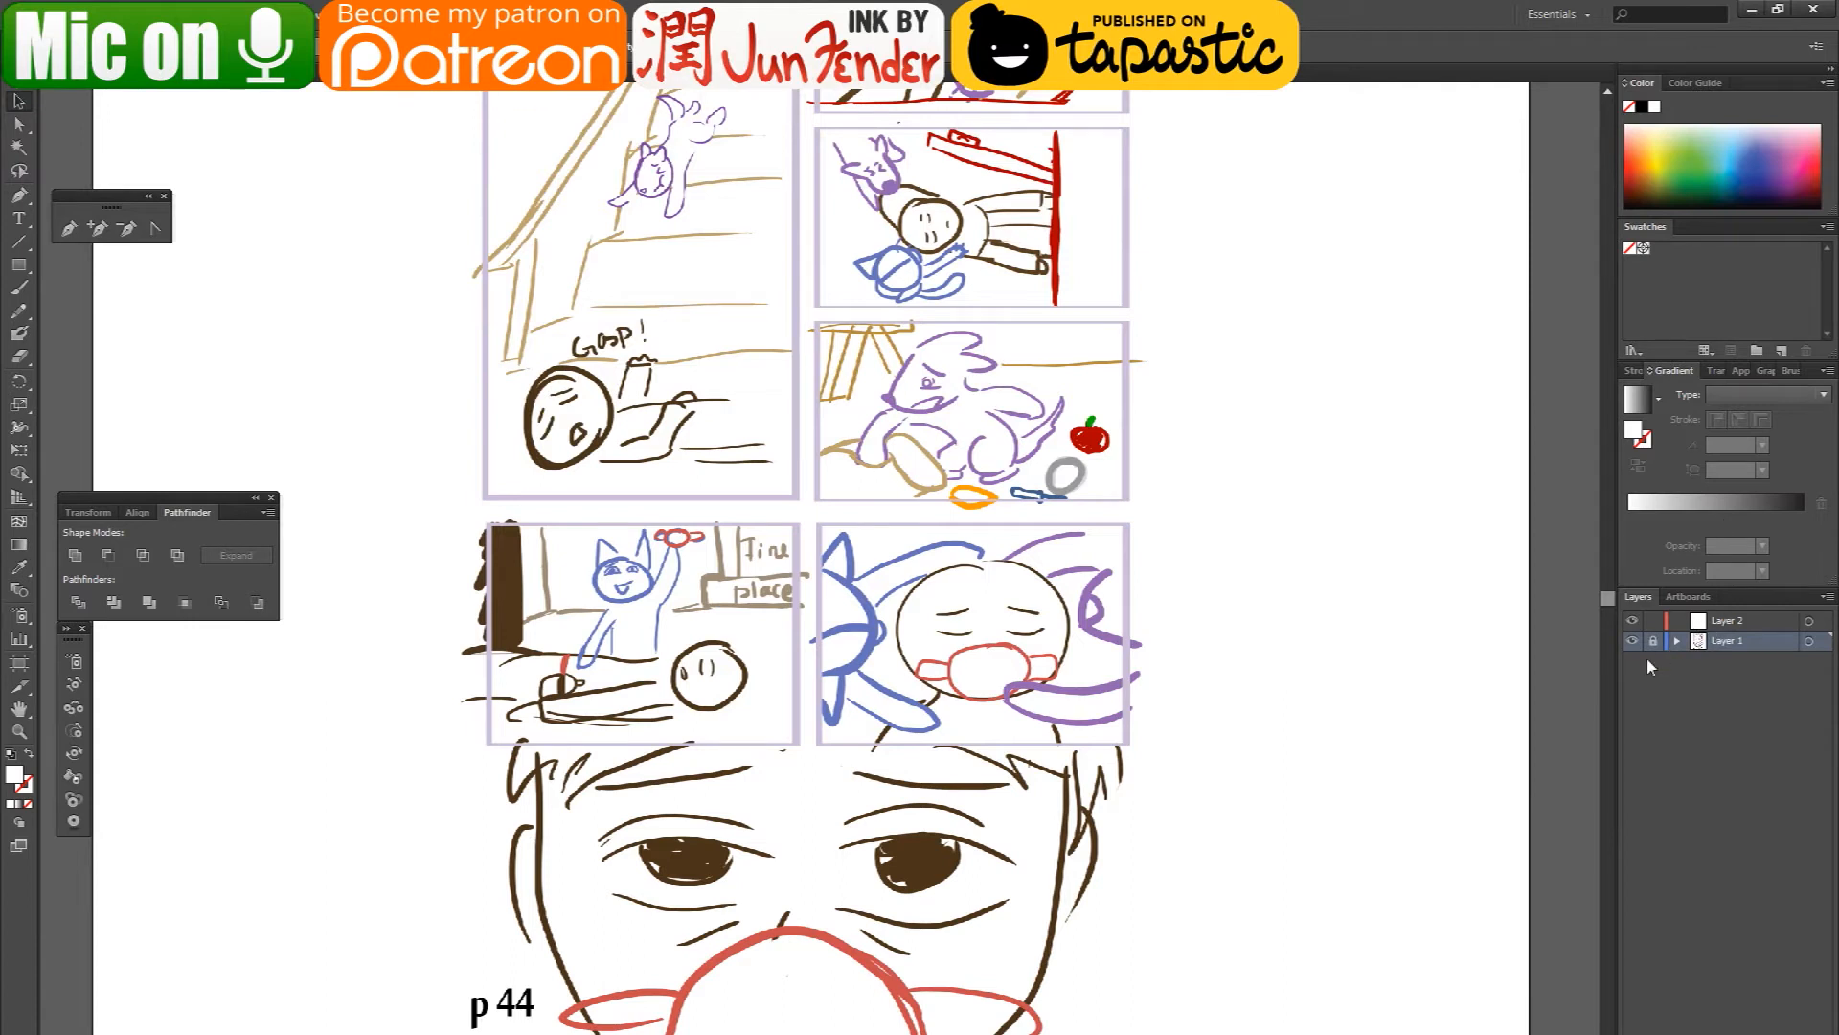
- Set the opacity of all sketch artwork to 50% and lock Layer 1
click(1633, 371)
click(1710, 376)
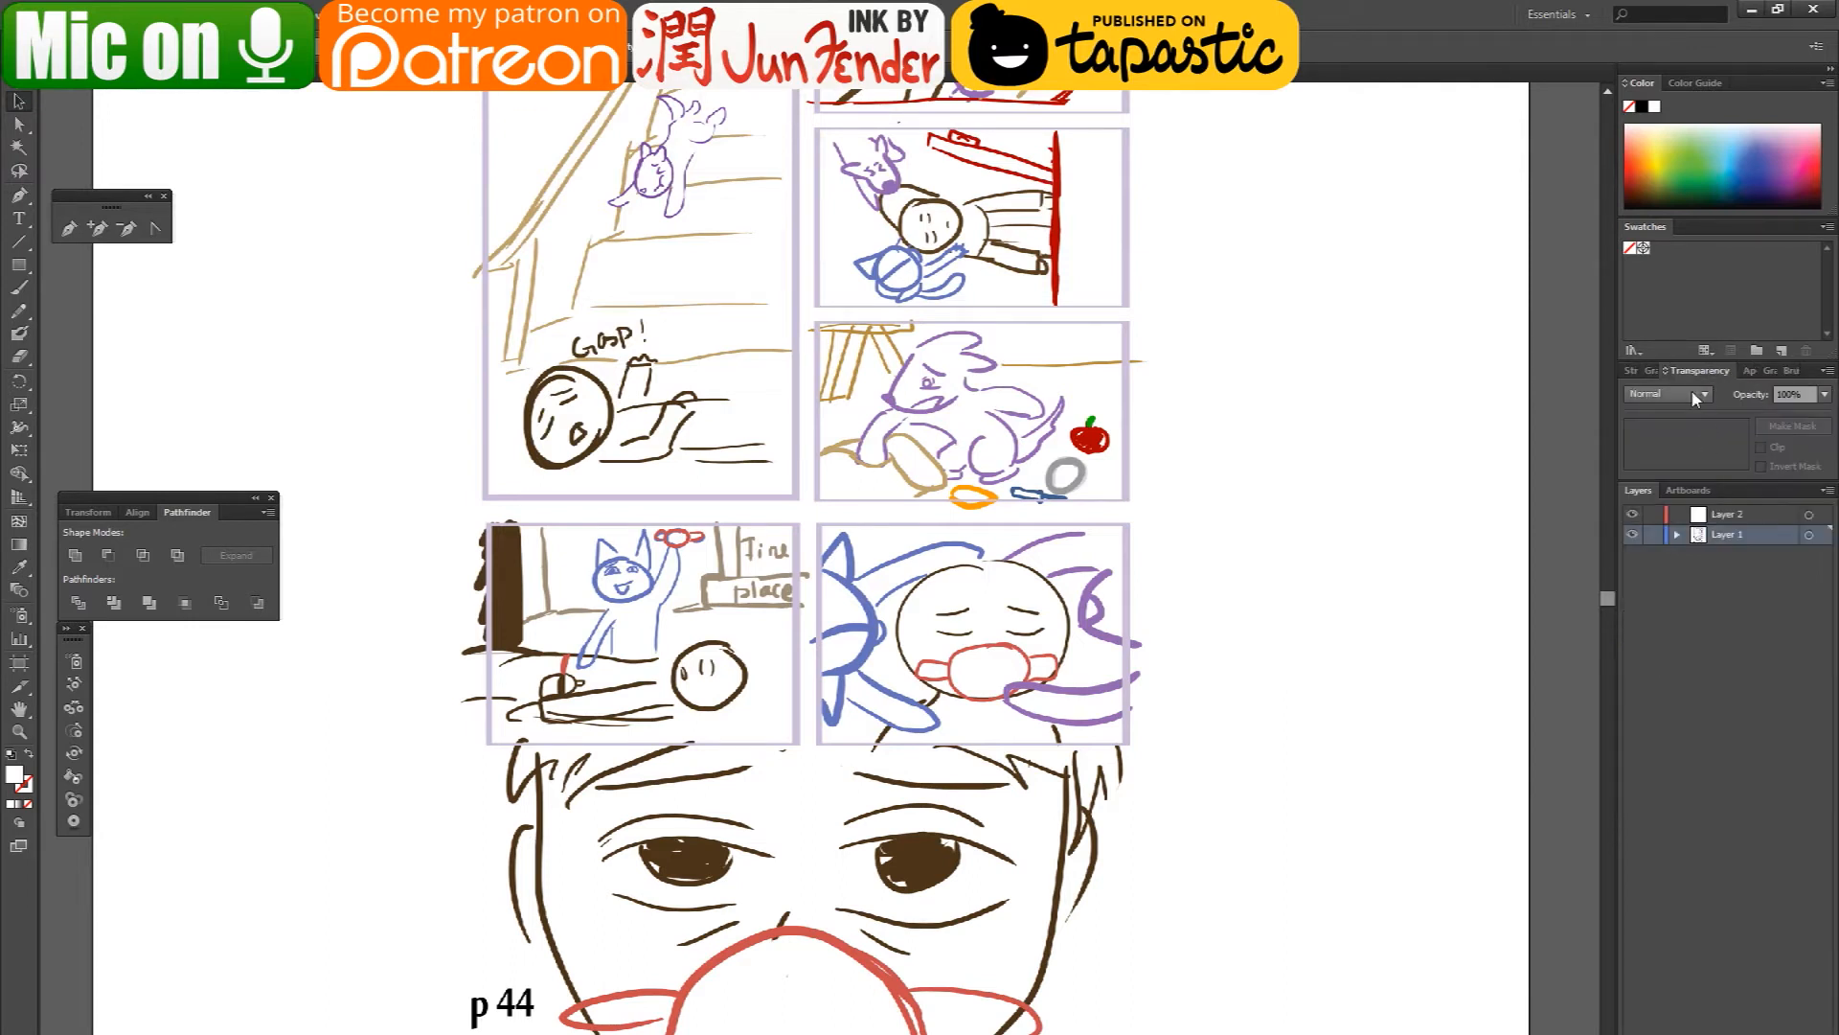
click(1824, 395)
click(1798, 518)
key(ctrl+a)
click(1817, 395)
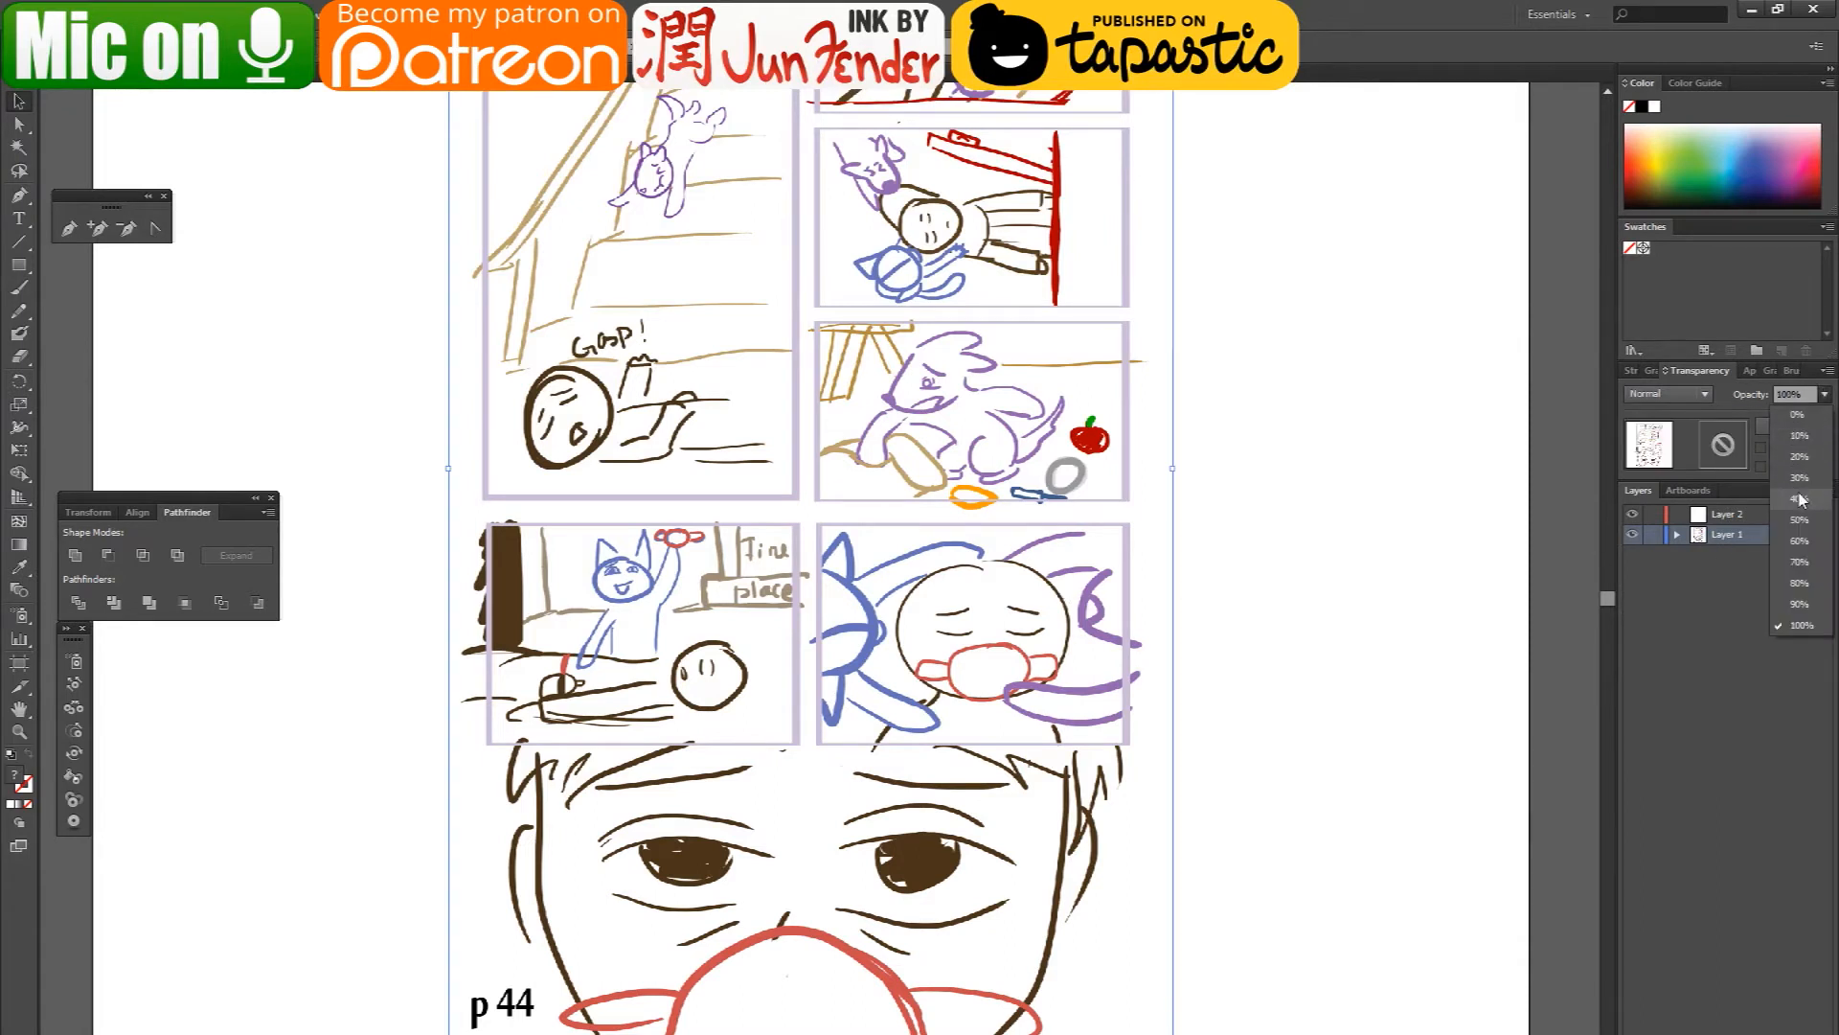
click(1798, 516)
click(1652, 534)
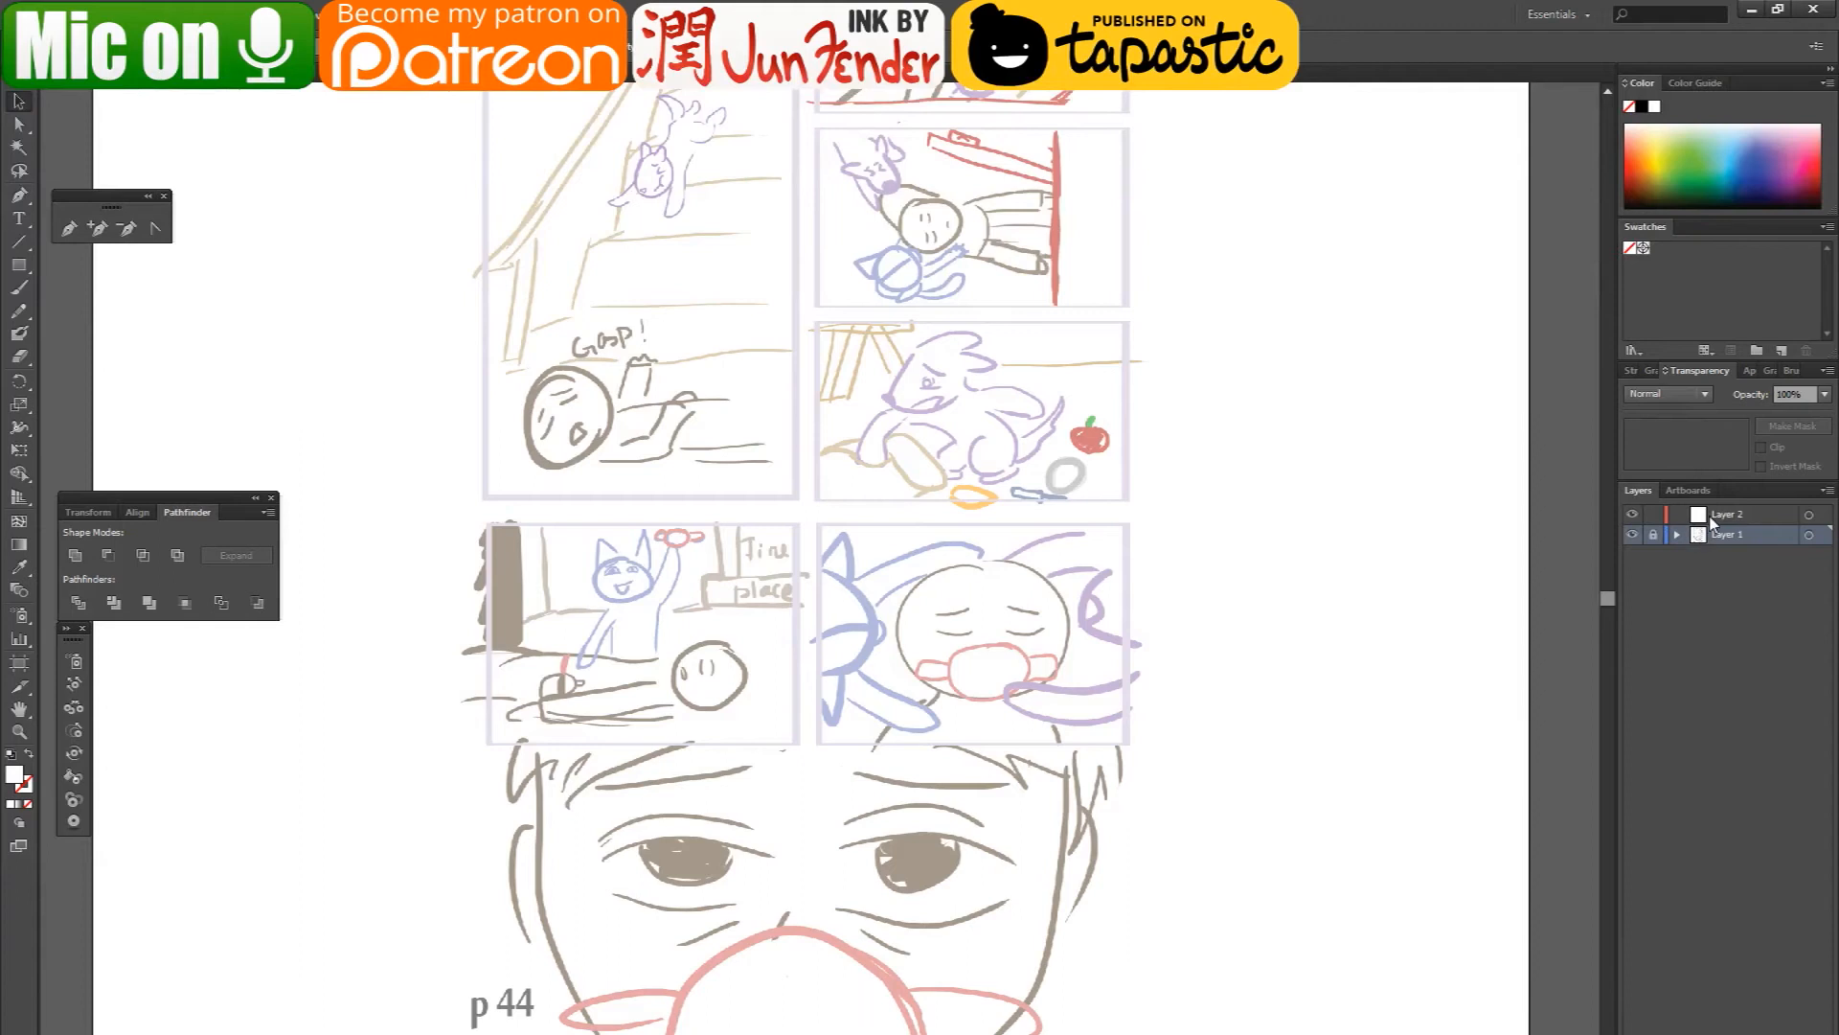
- Activate Layer 2 and set up the Paintbrush tool with a black 000000 stroke
click(1686, 514)
click(19, 288)
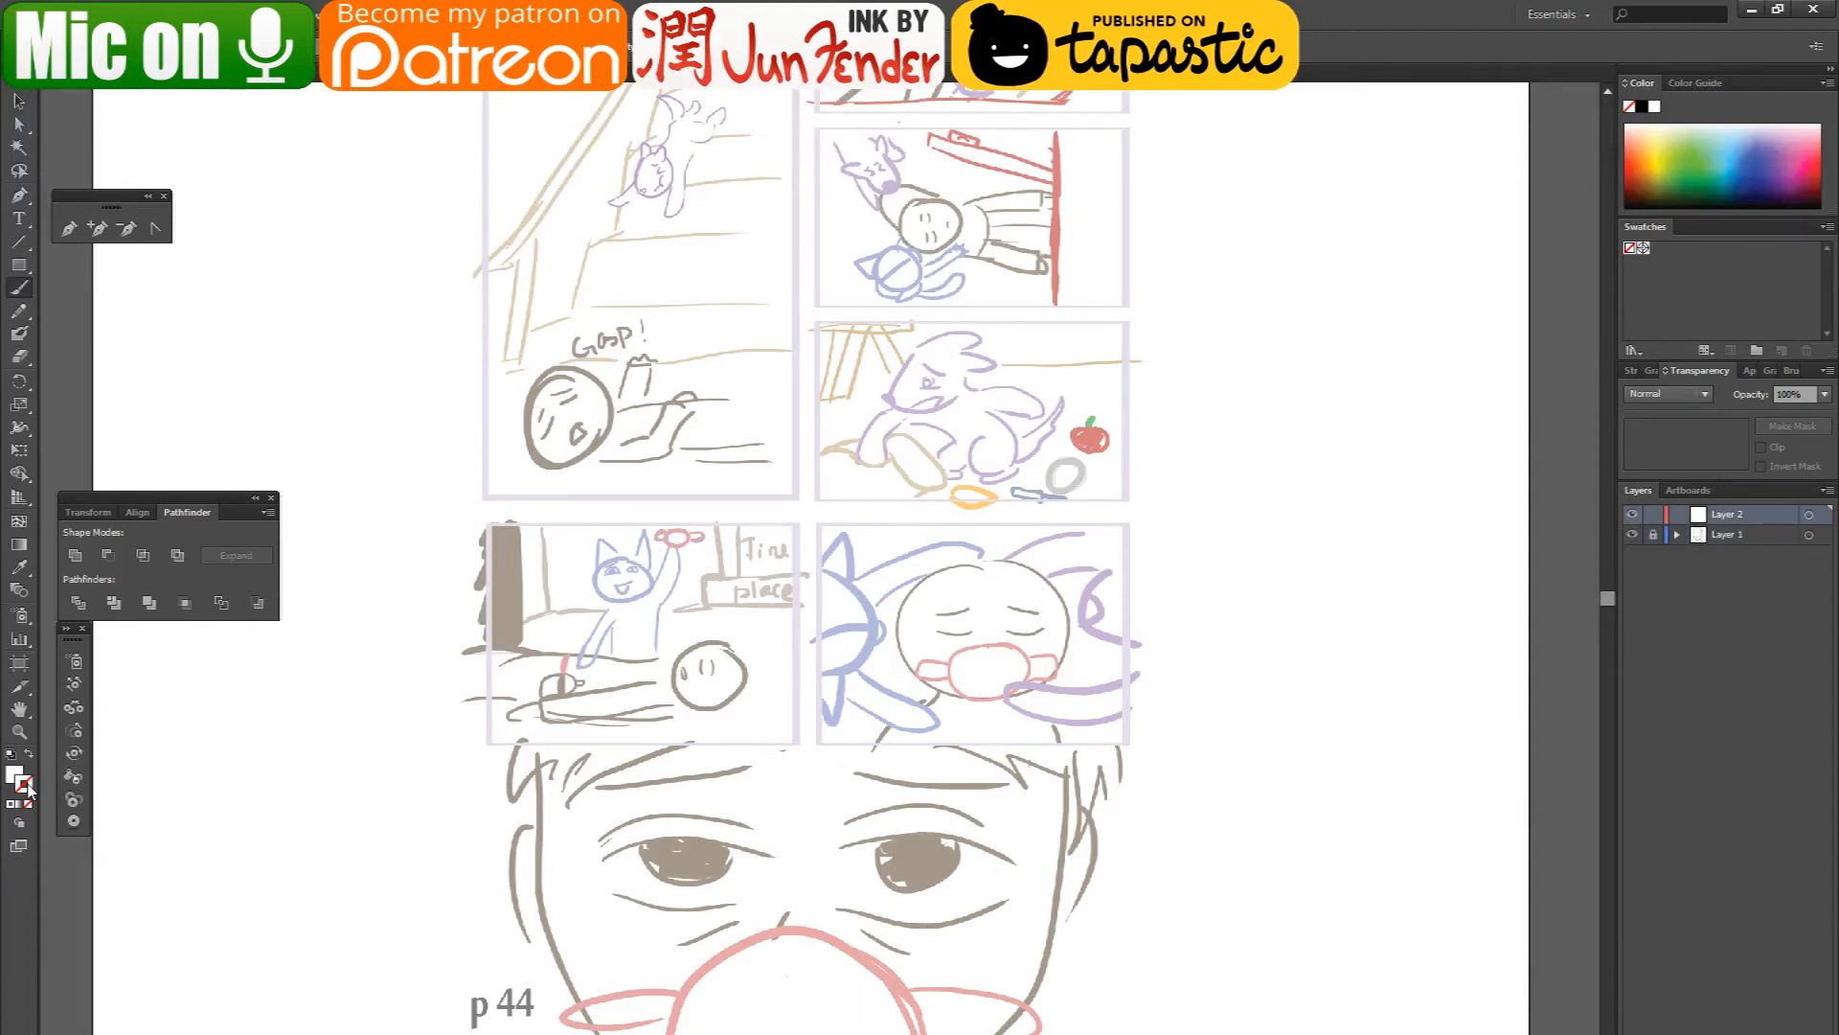
double_click(28, 788)
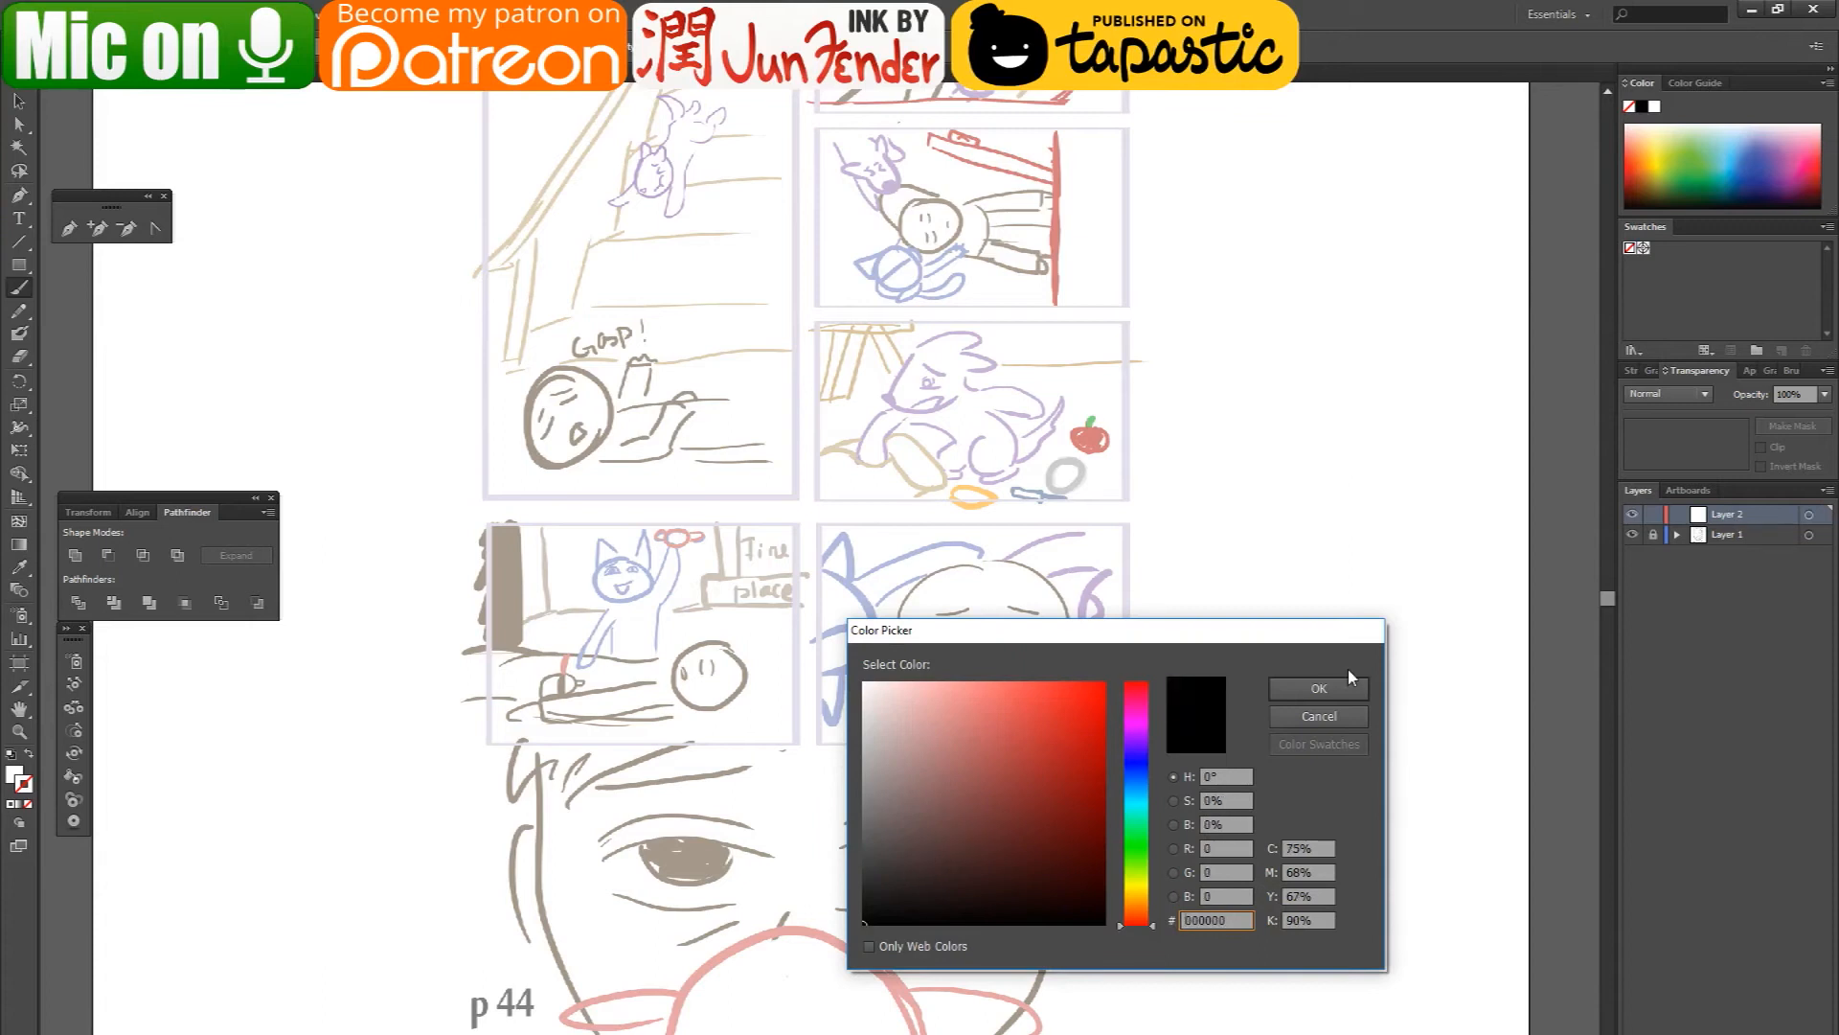
click(1319, 687)
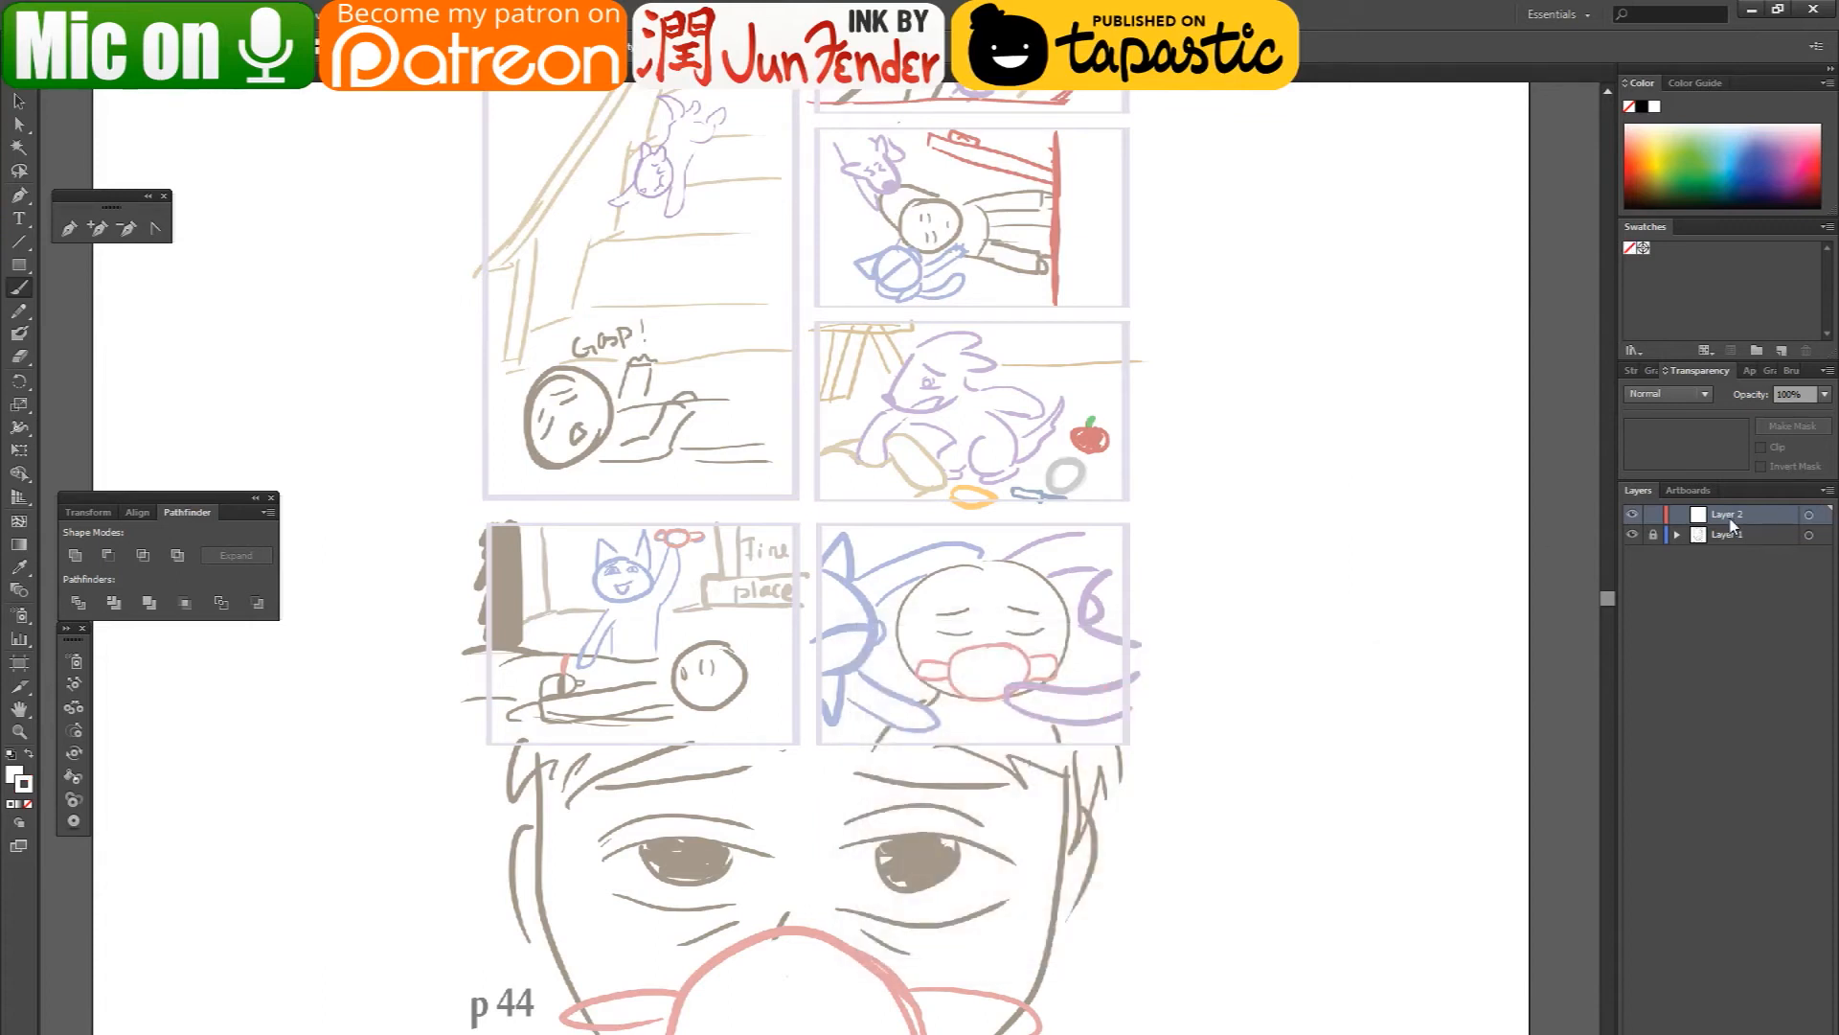
- Show the available brushes and look through the Artistic_Ink brush library
click(354, 46)
click(321, 106)
click(1650, 372)
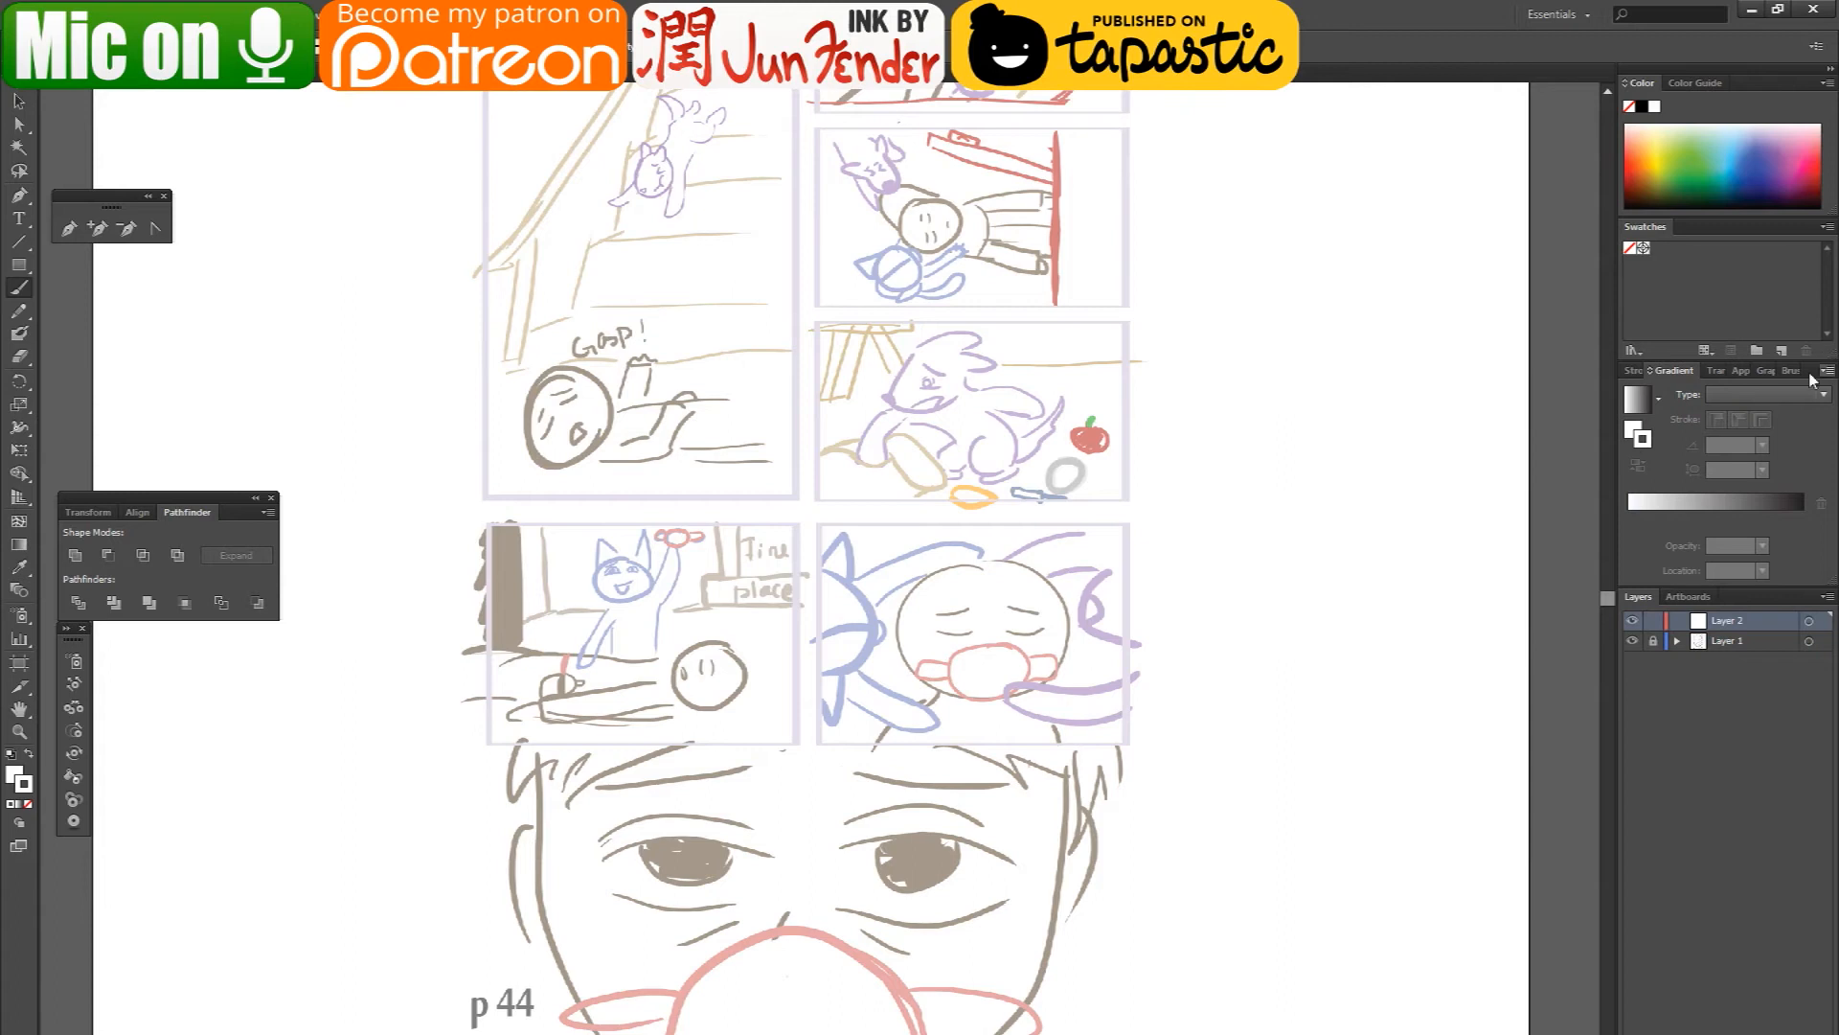
click(1785, 372)
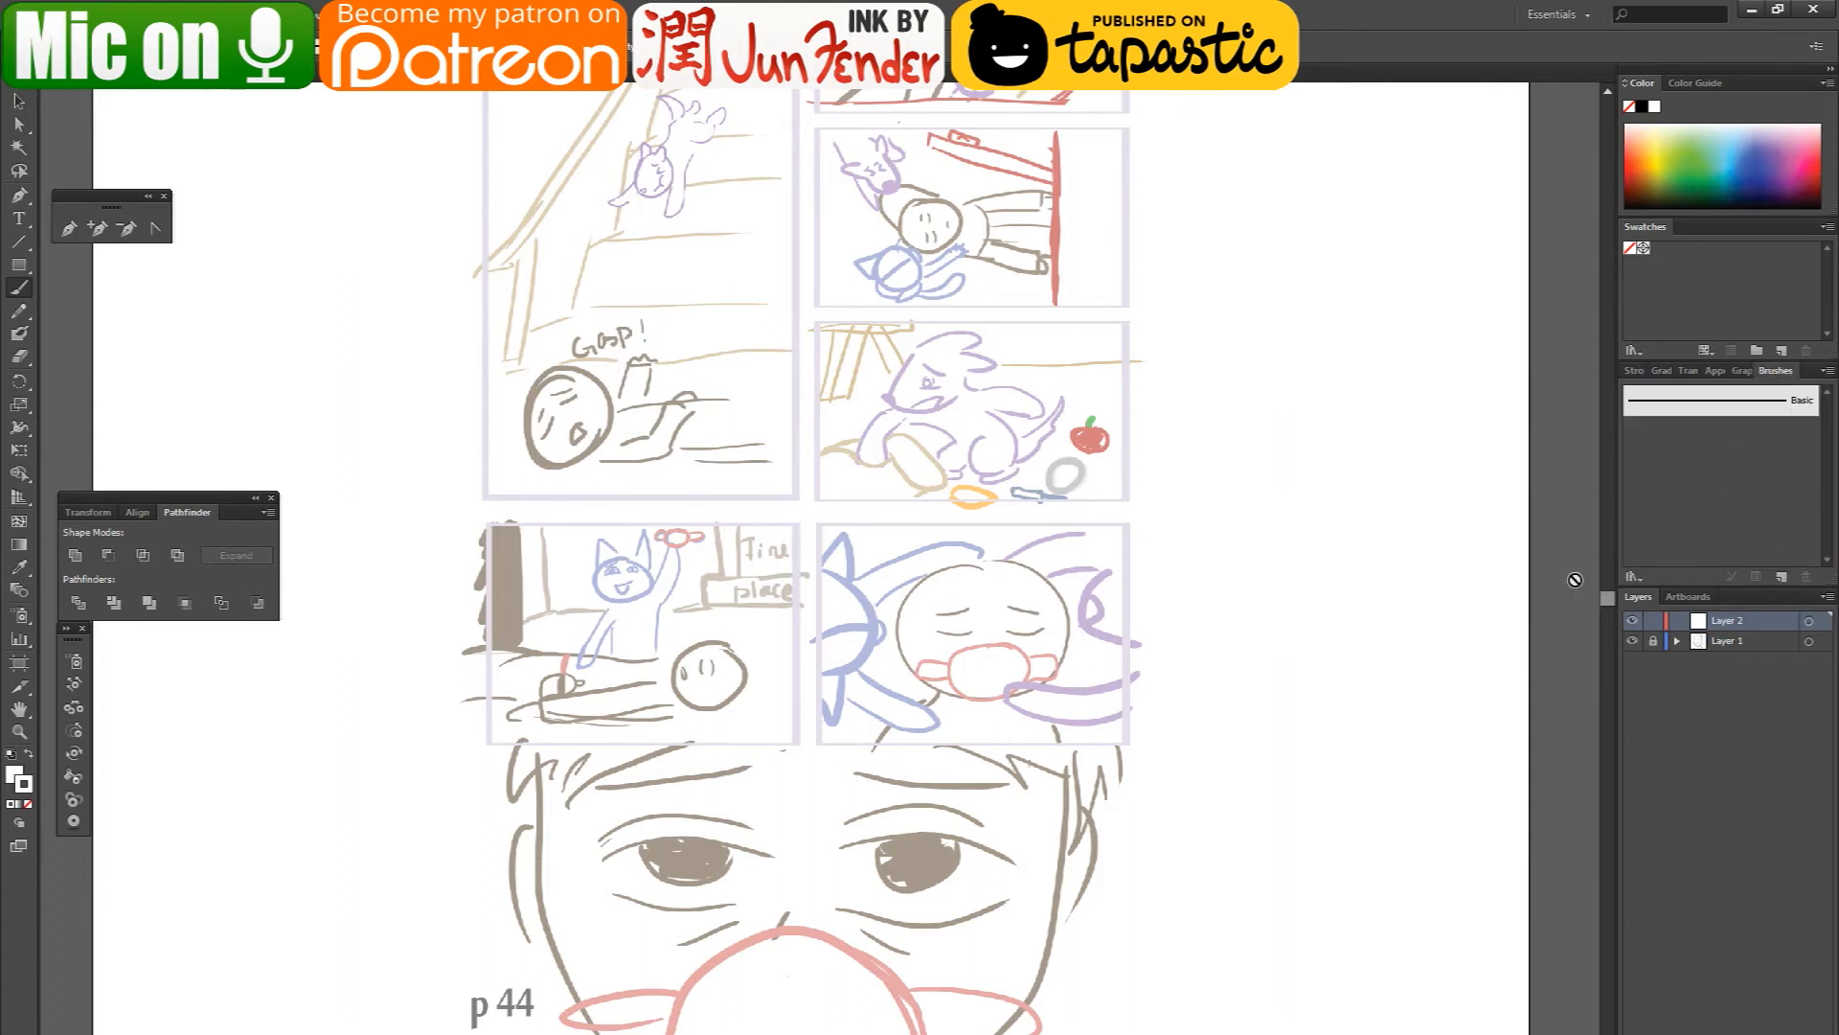
click(1634, 576)
mouse_move(1674, 649)
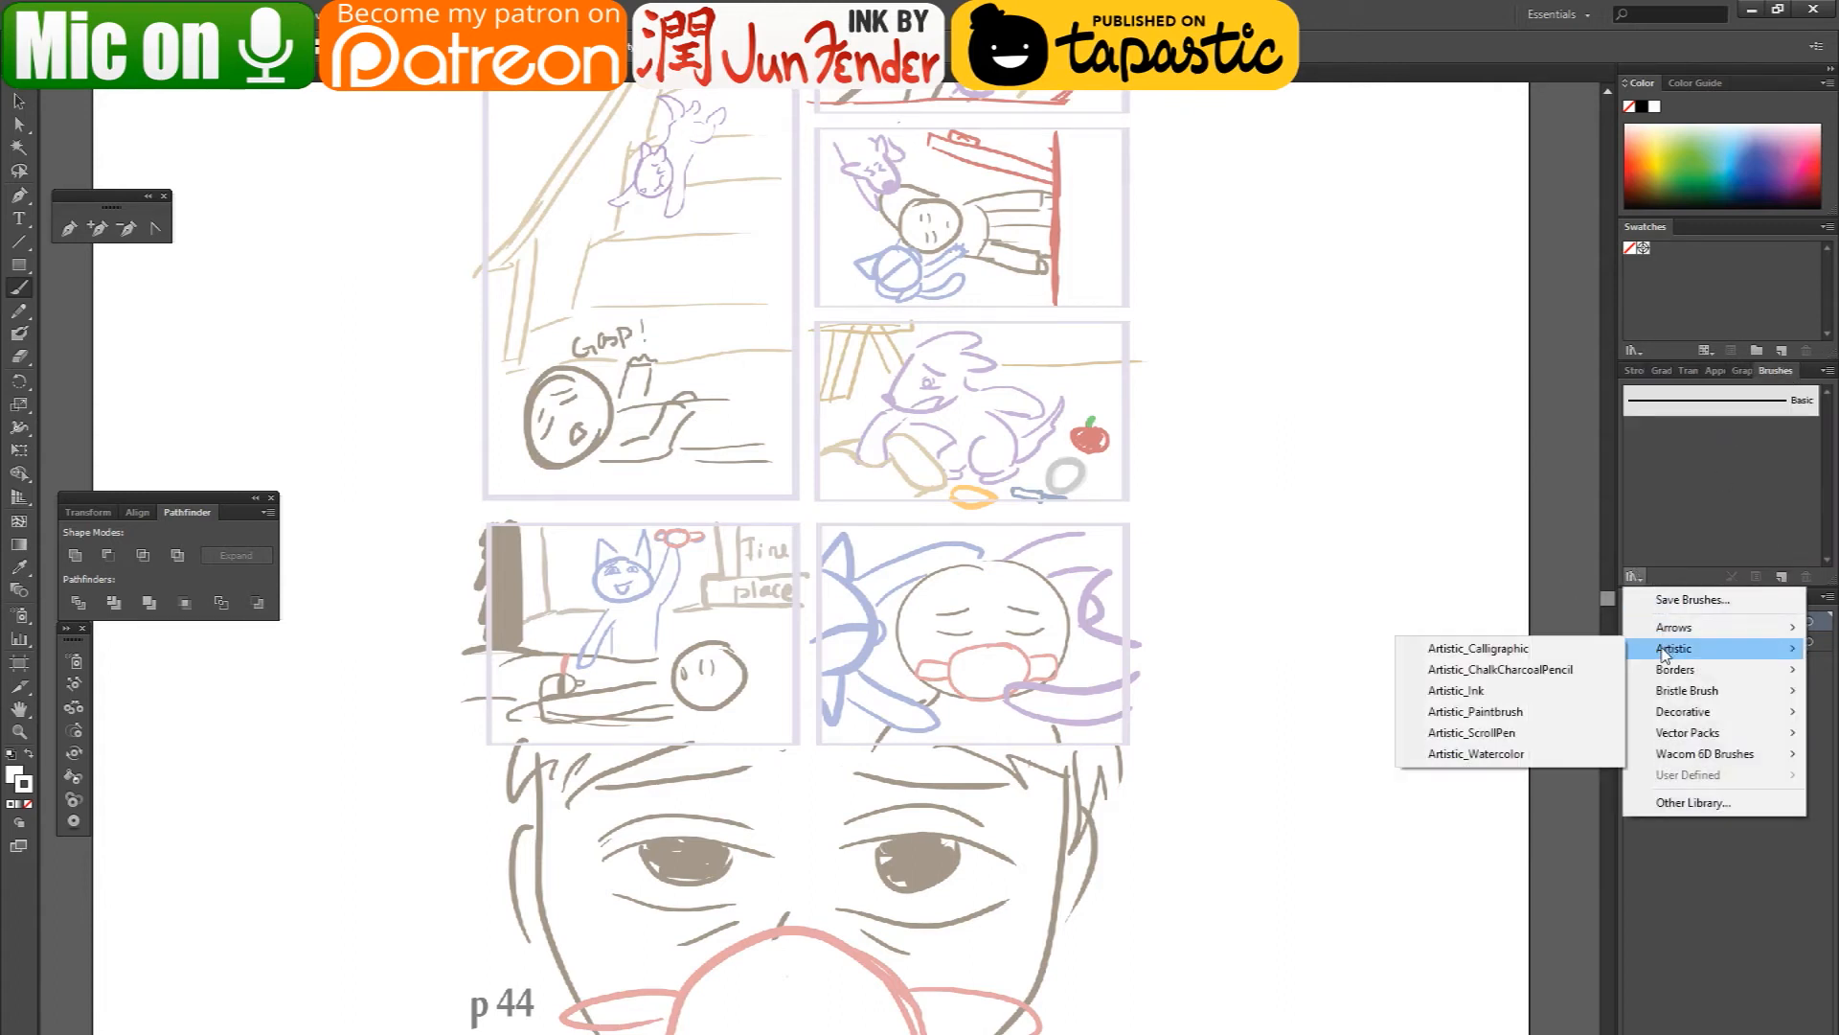
click(1557, 691)
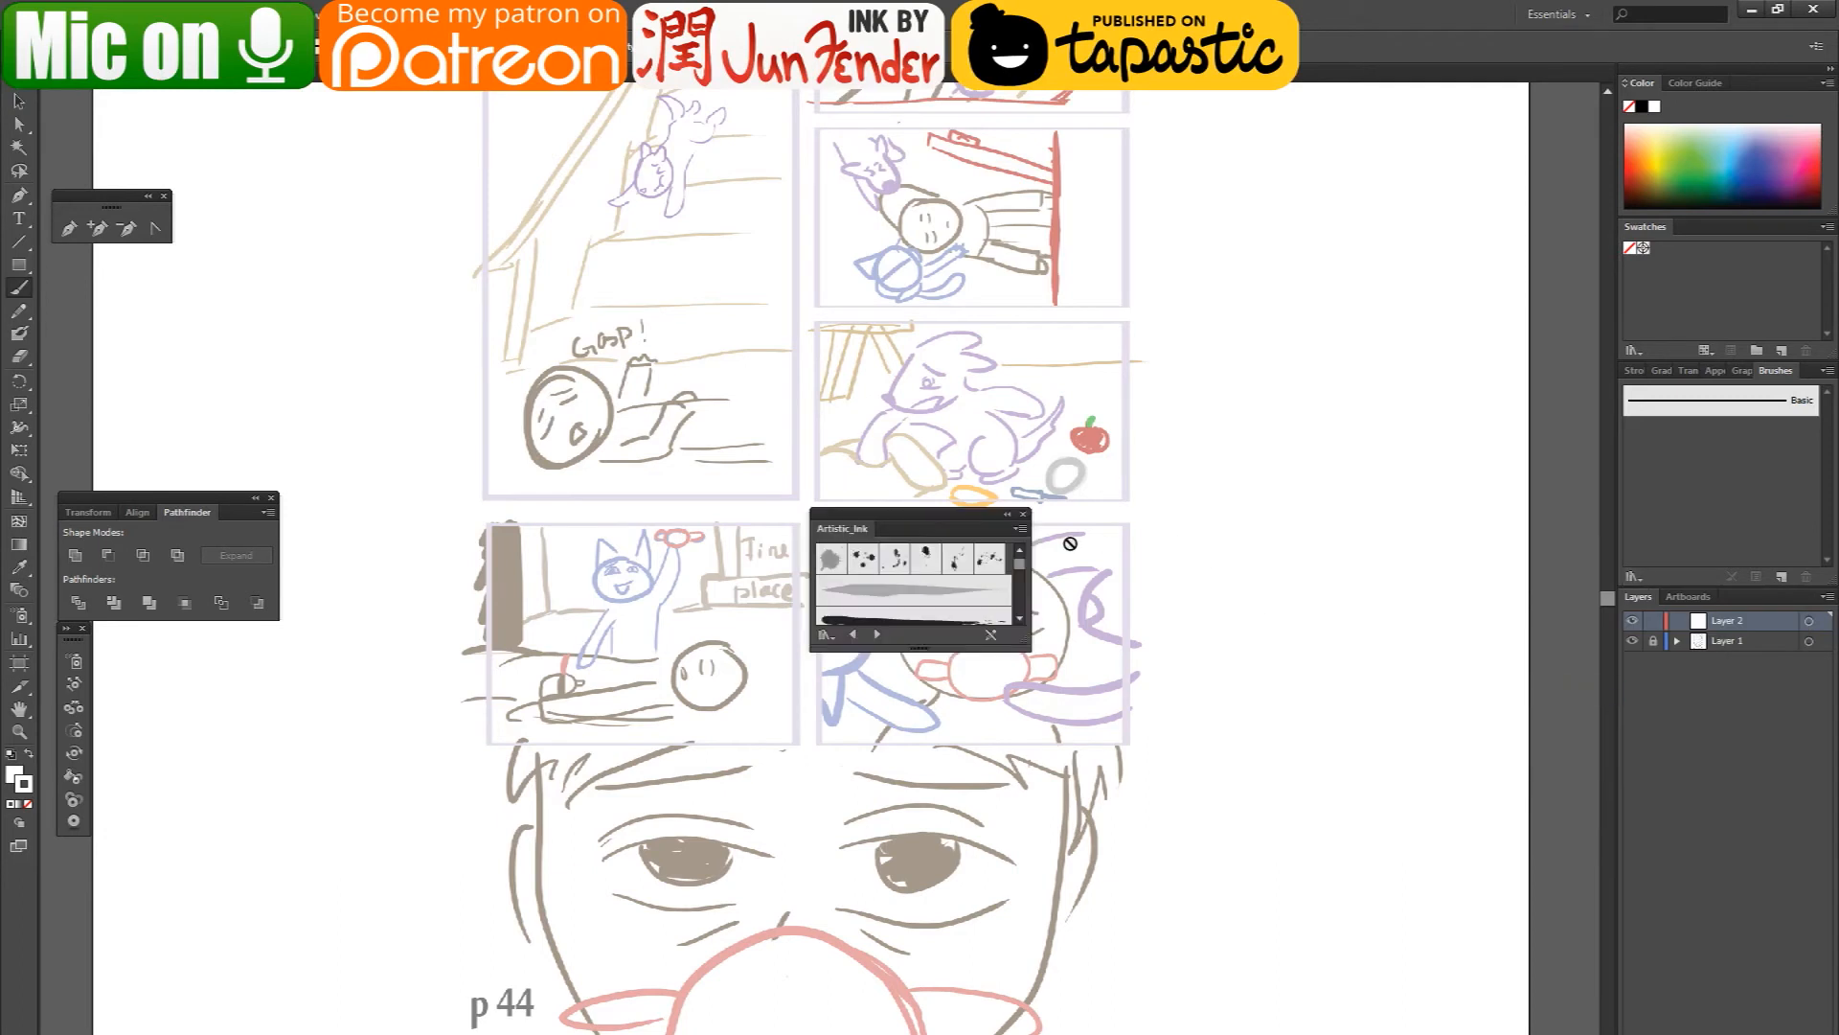
click(1022, 516)
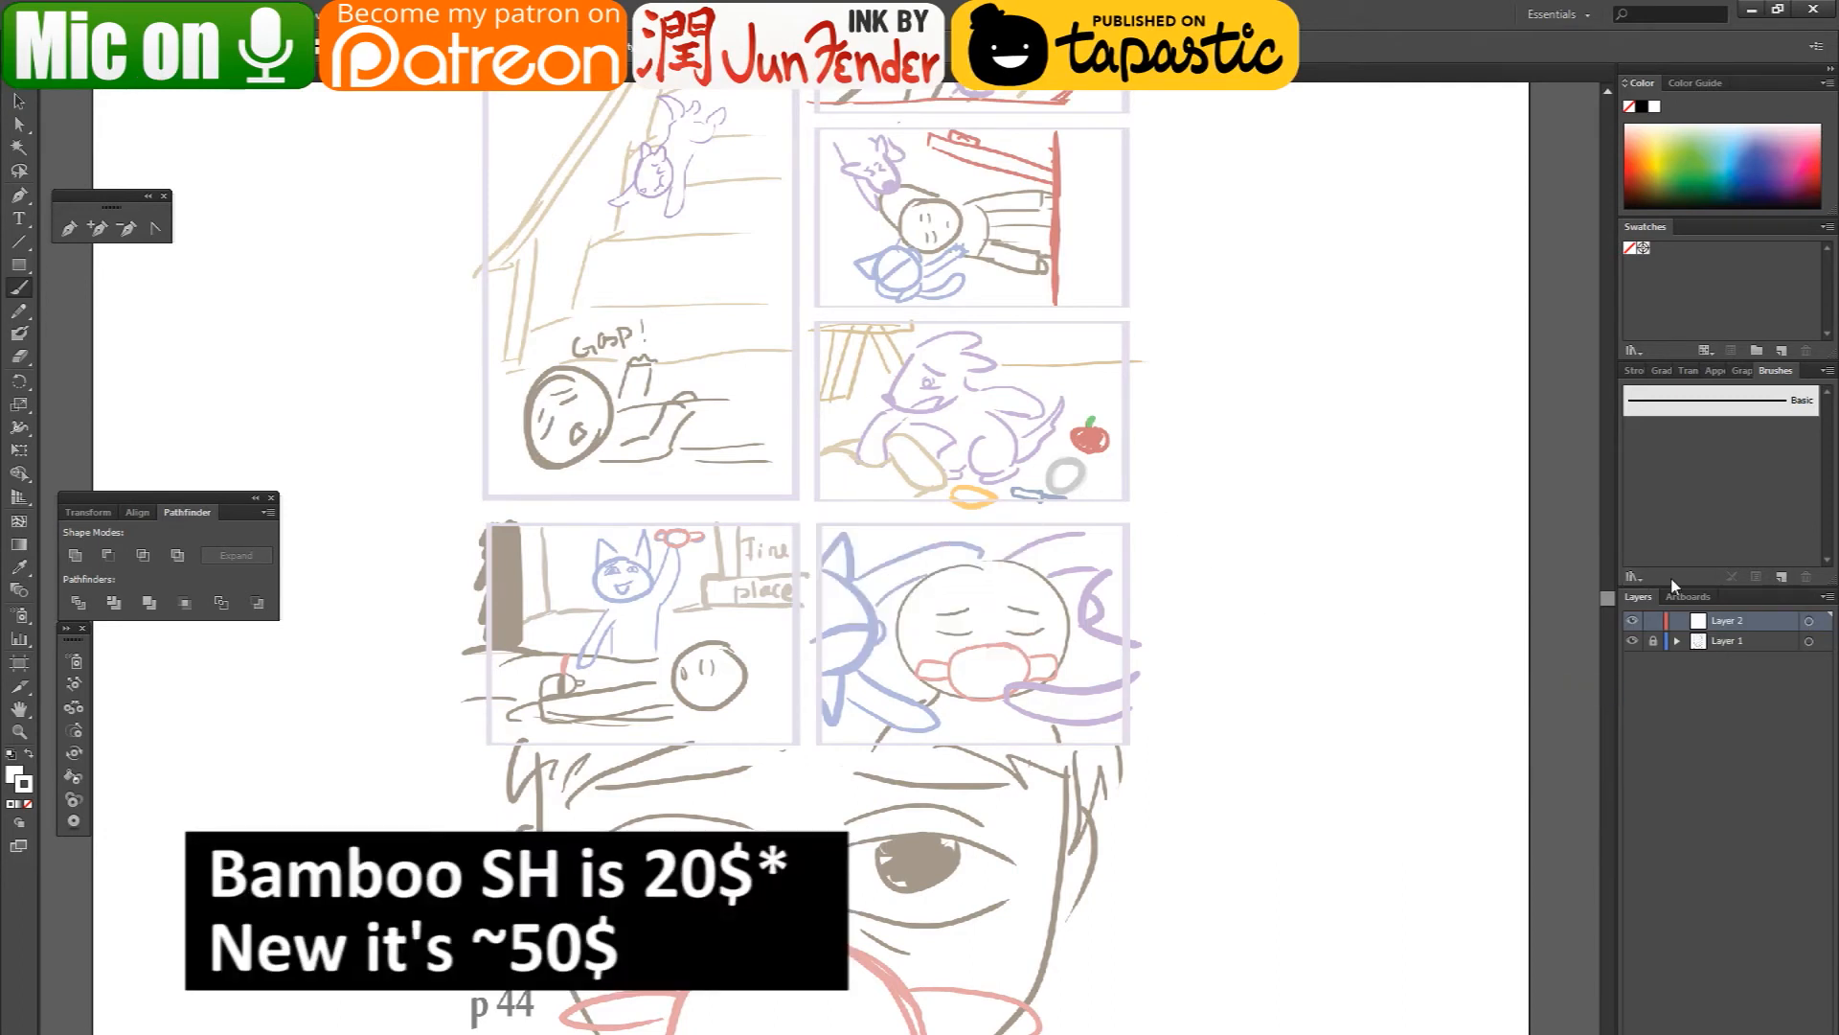
click(1634, 575)
mouse_move(1676, 669)
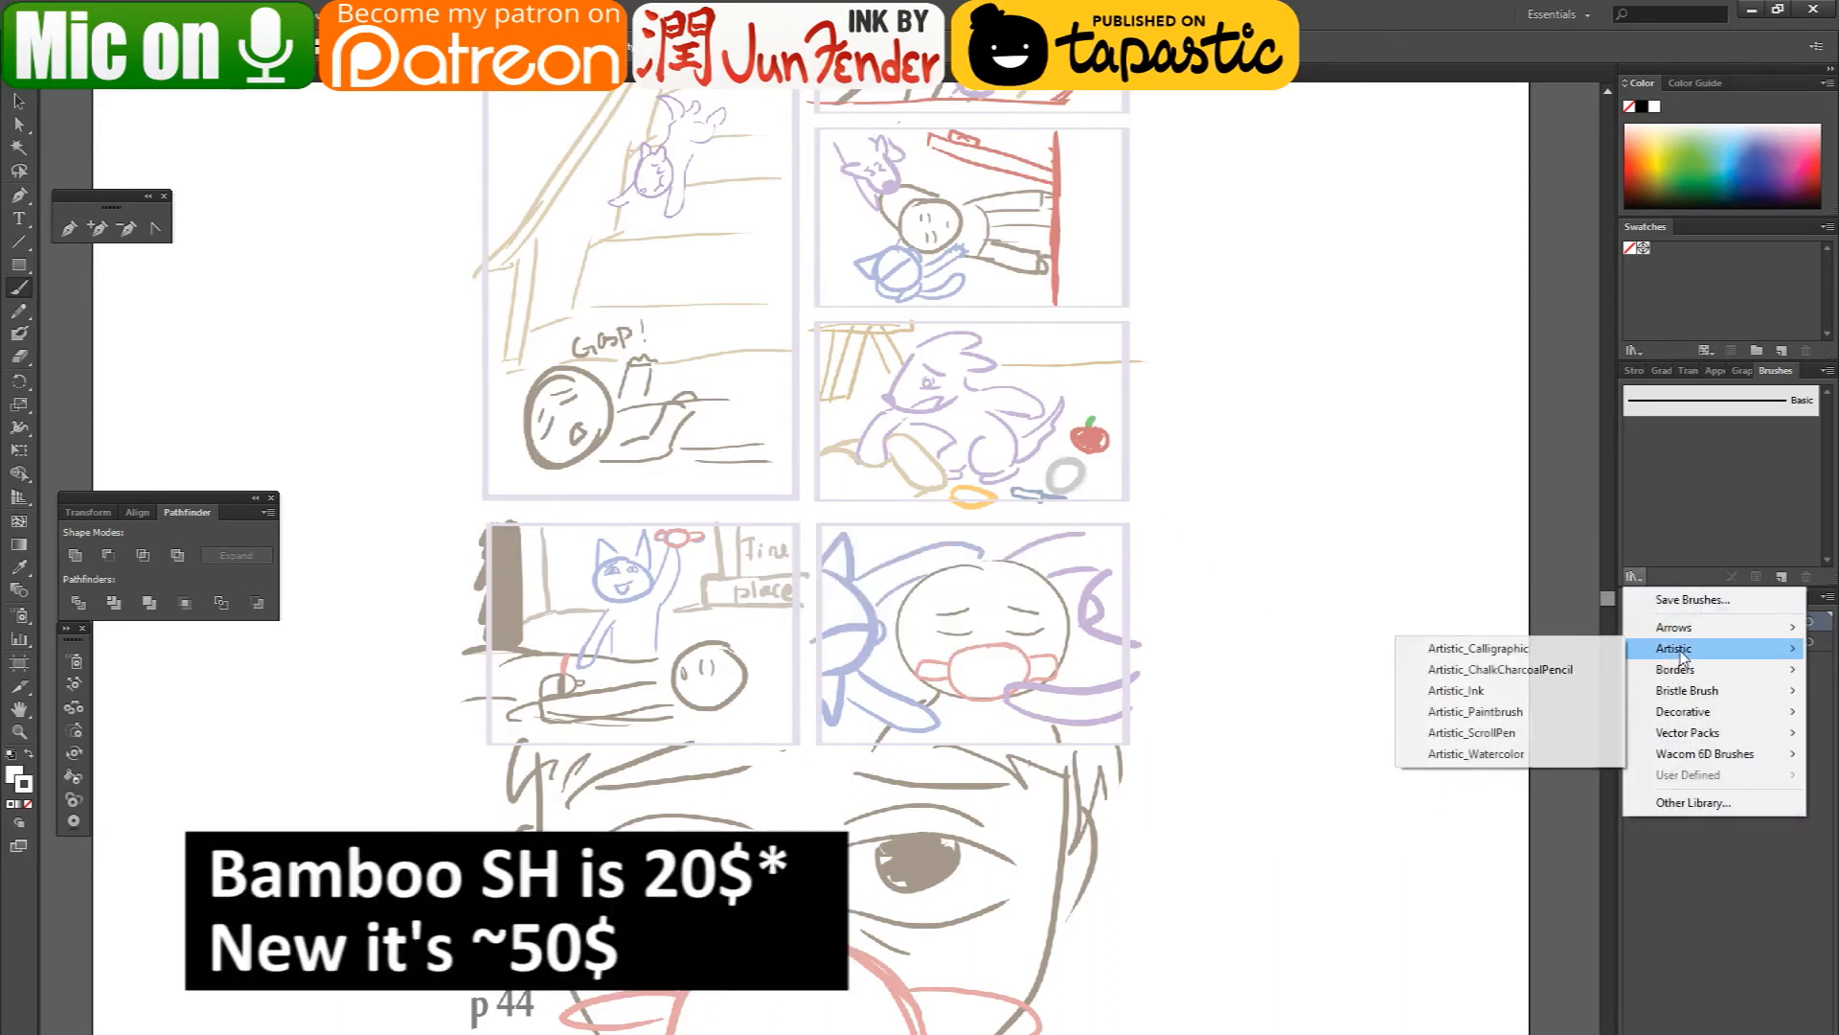
click(1514, 689)
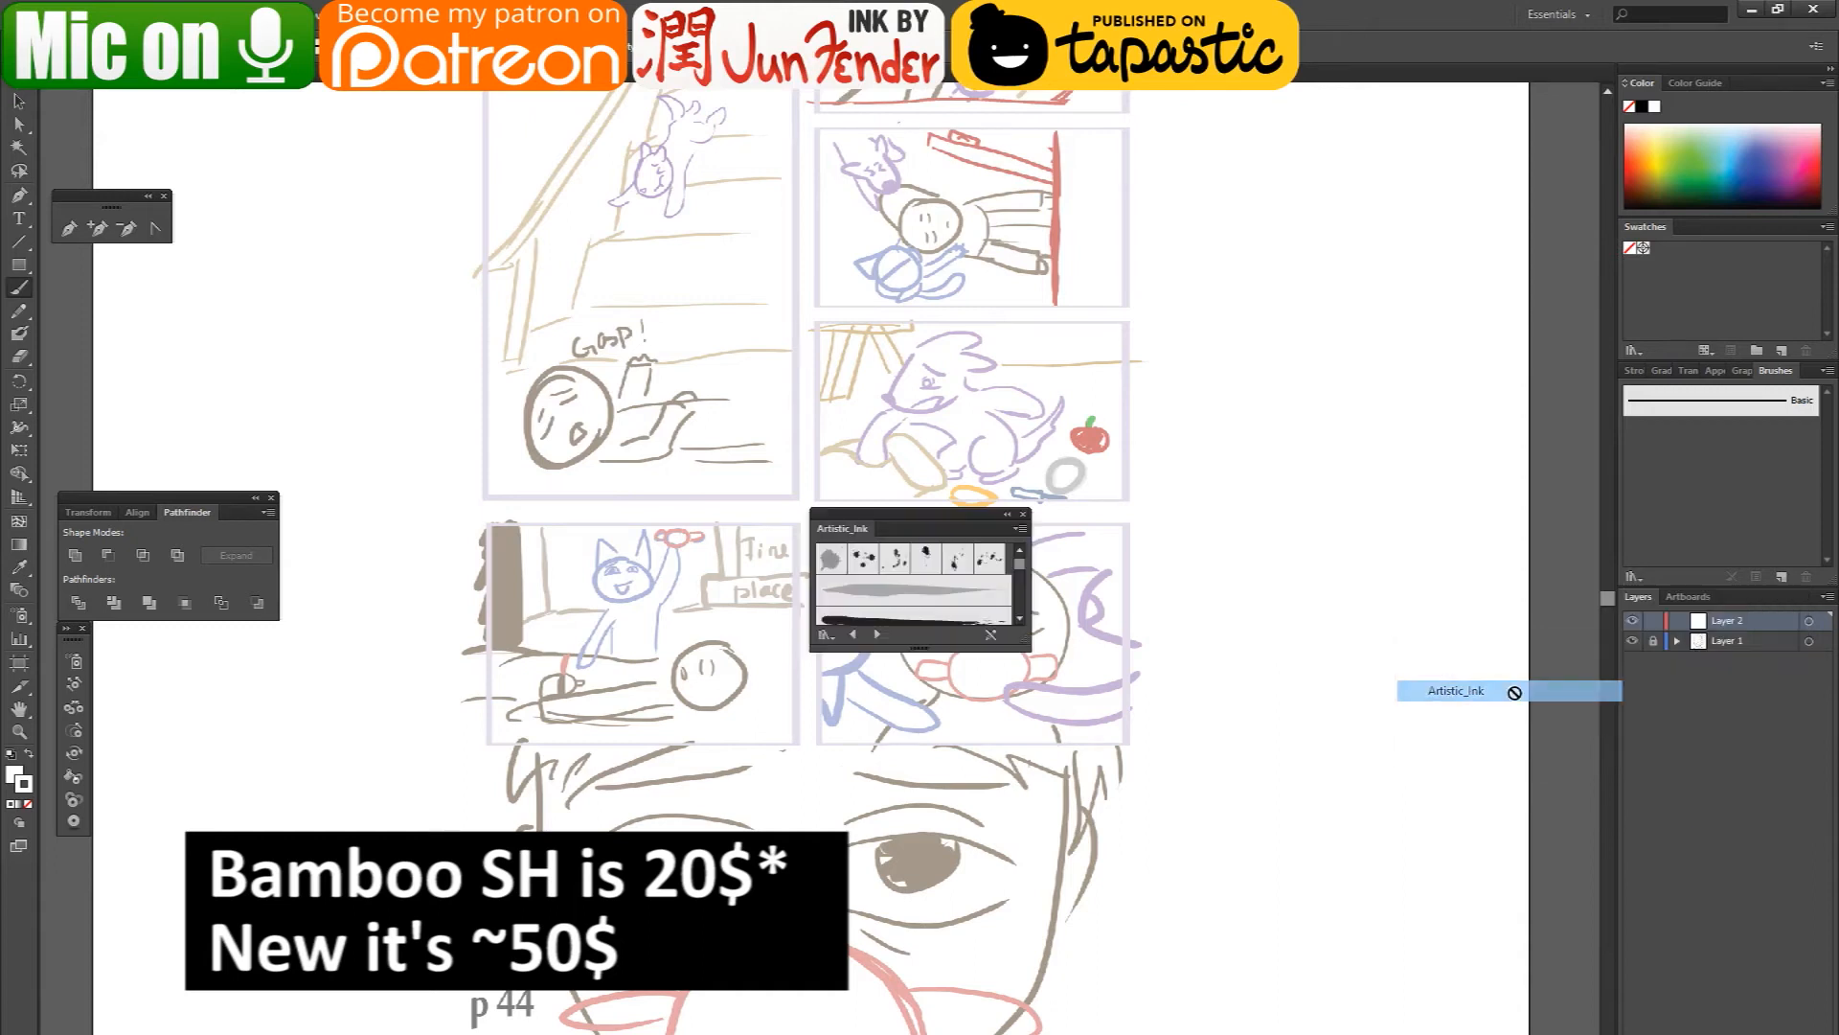
click(1022, 514)
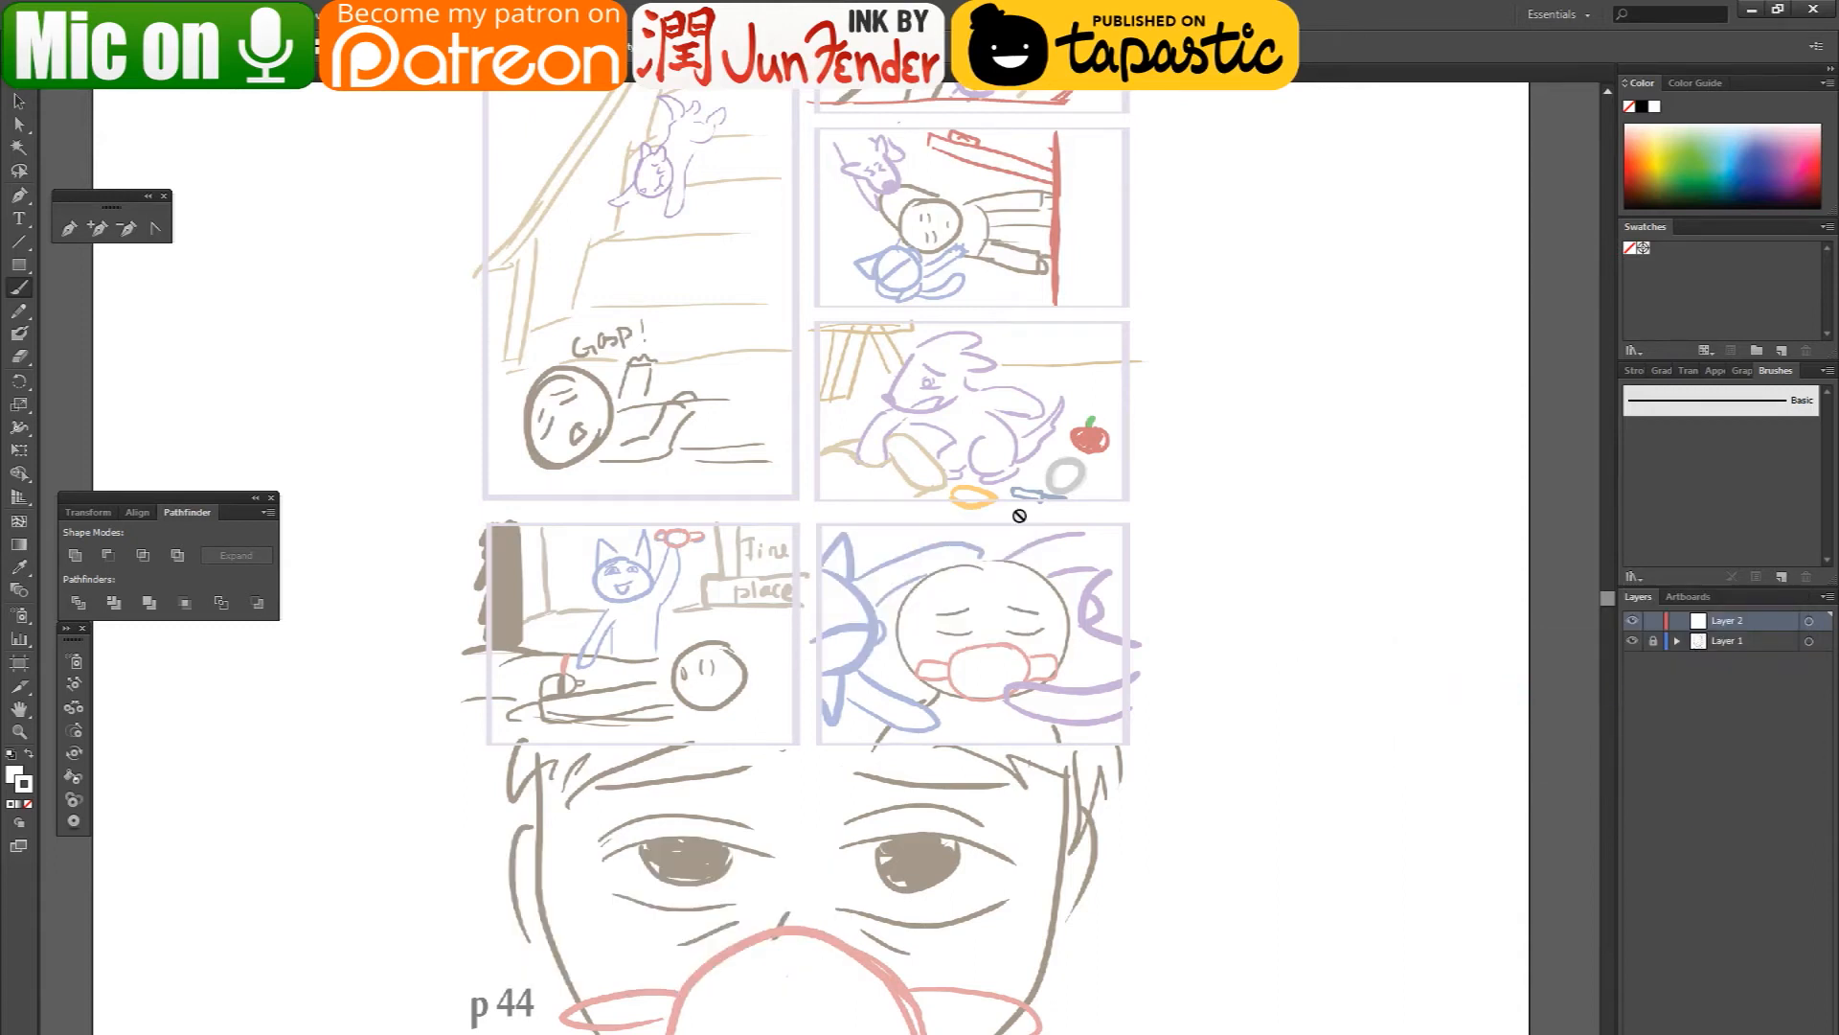
- Load the smallest round brush from the Artistic_Calligraphic brush library and close the library
click(1634, 576)
mouse_move(1687, 651)
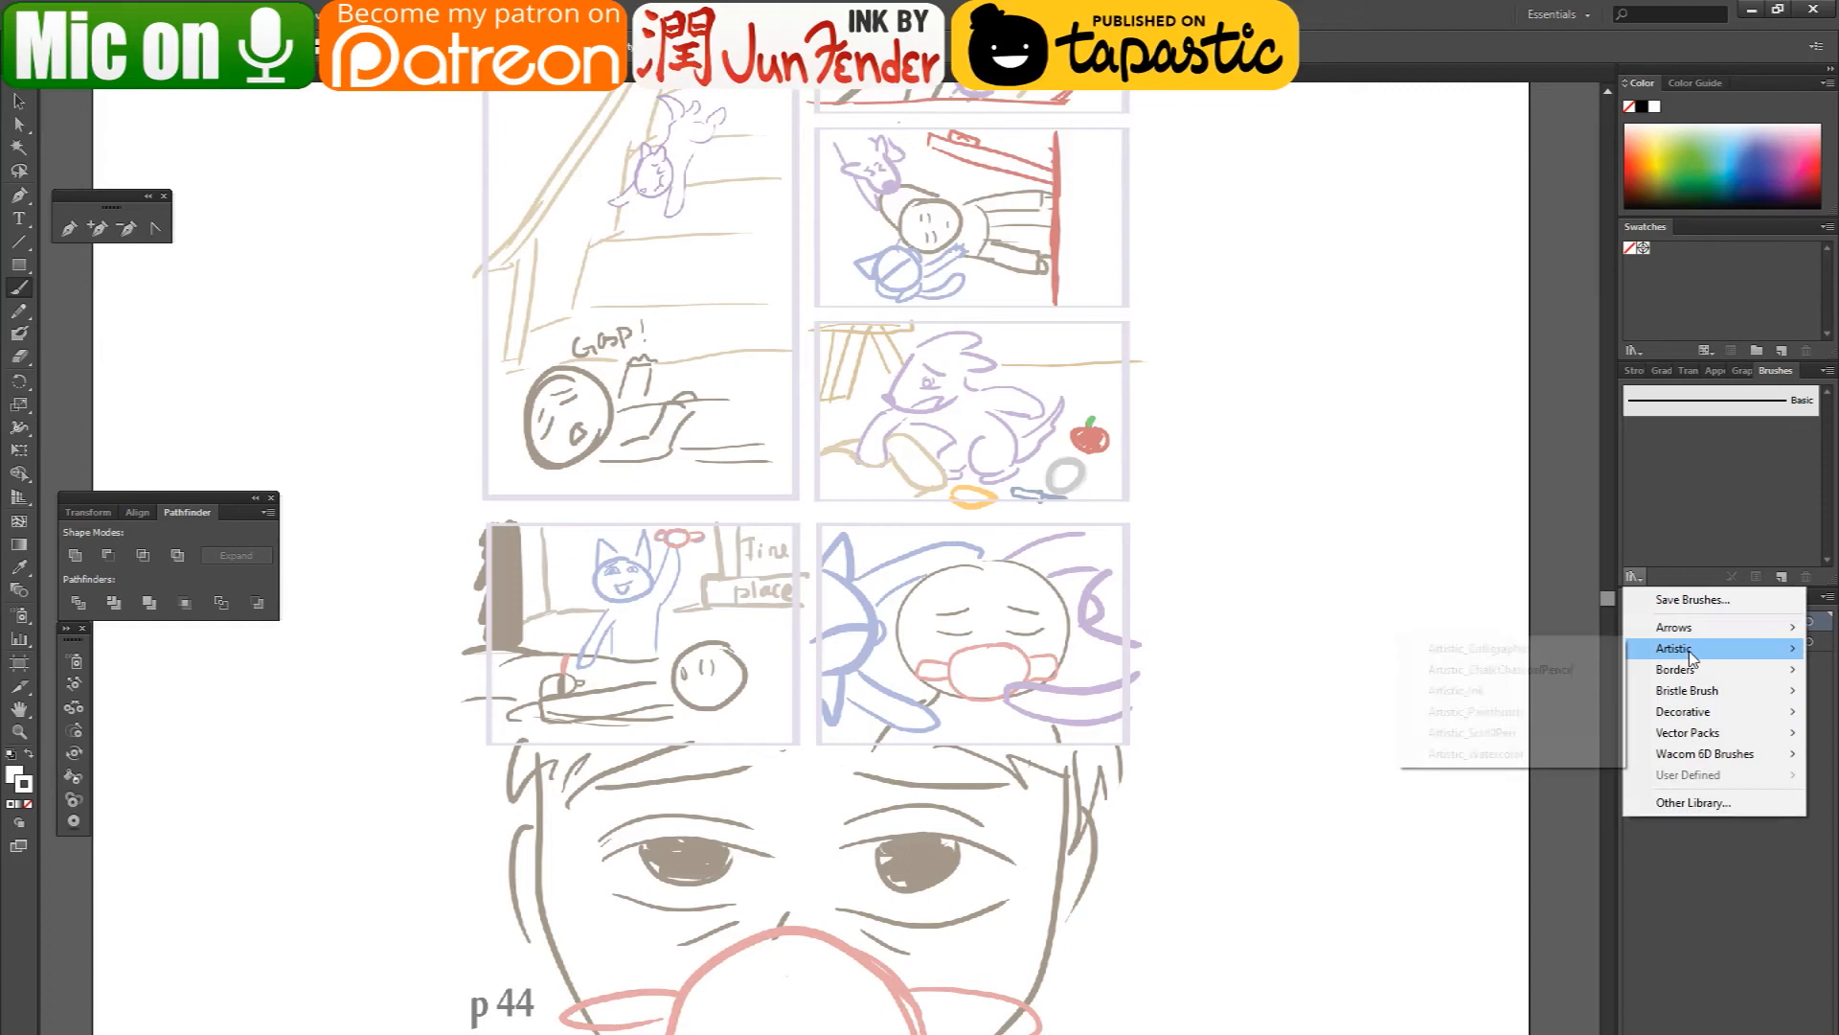
click(1475, 649)
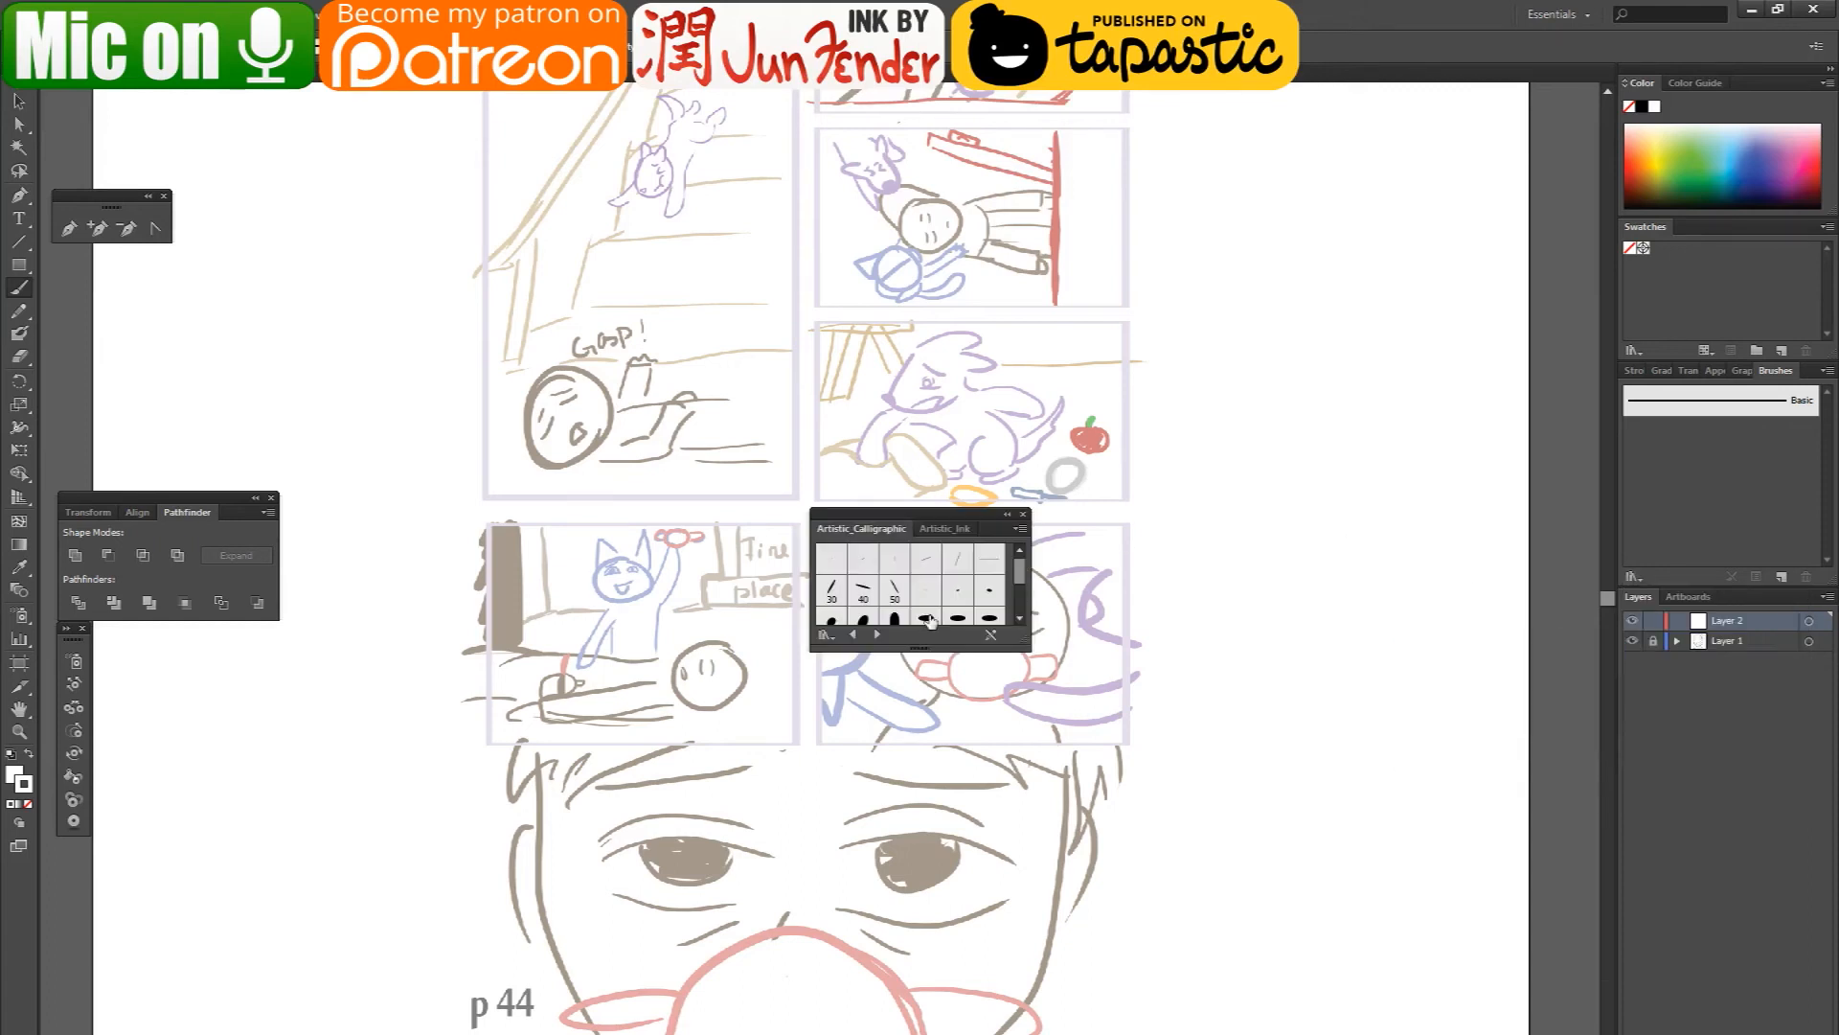
scroll(987, 596, down, 3)
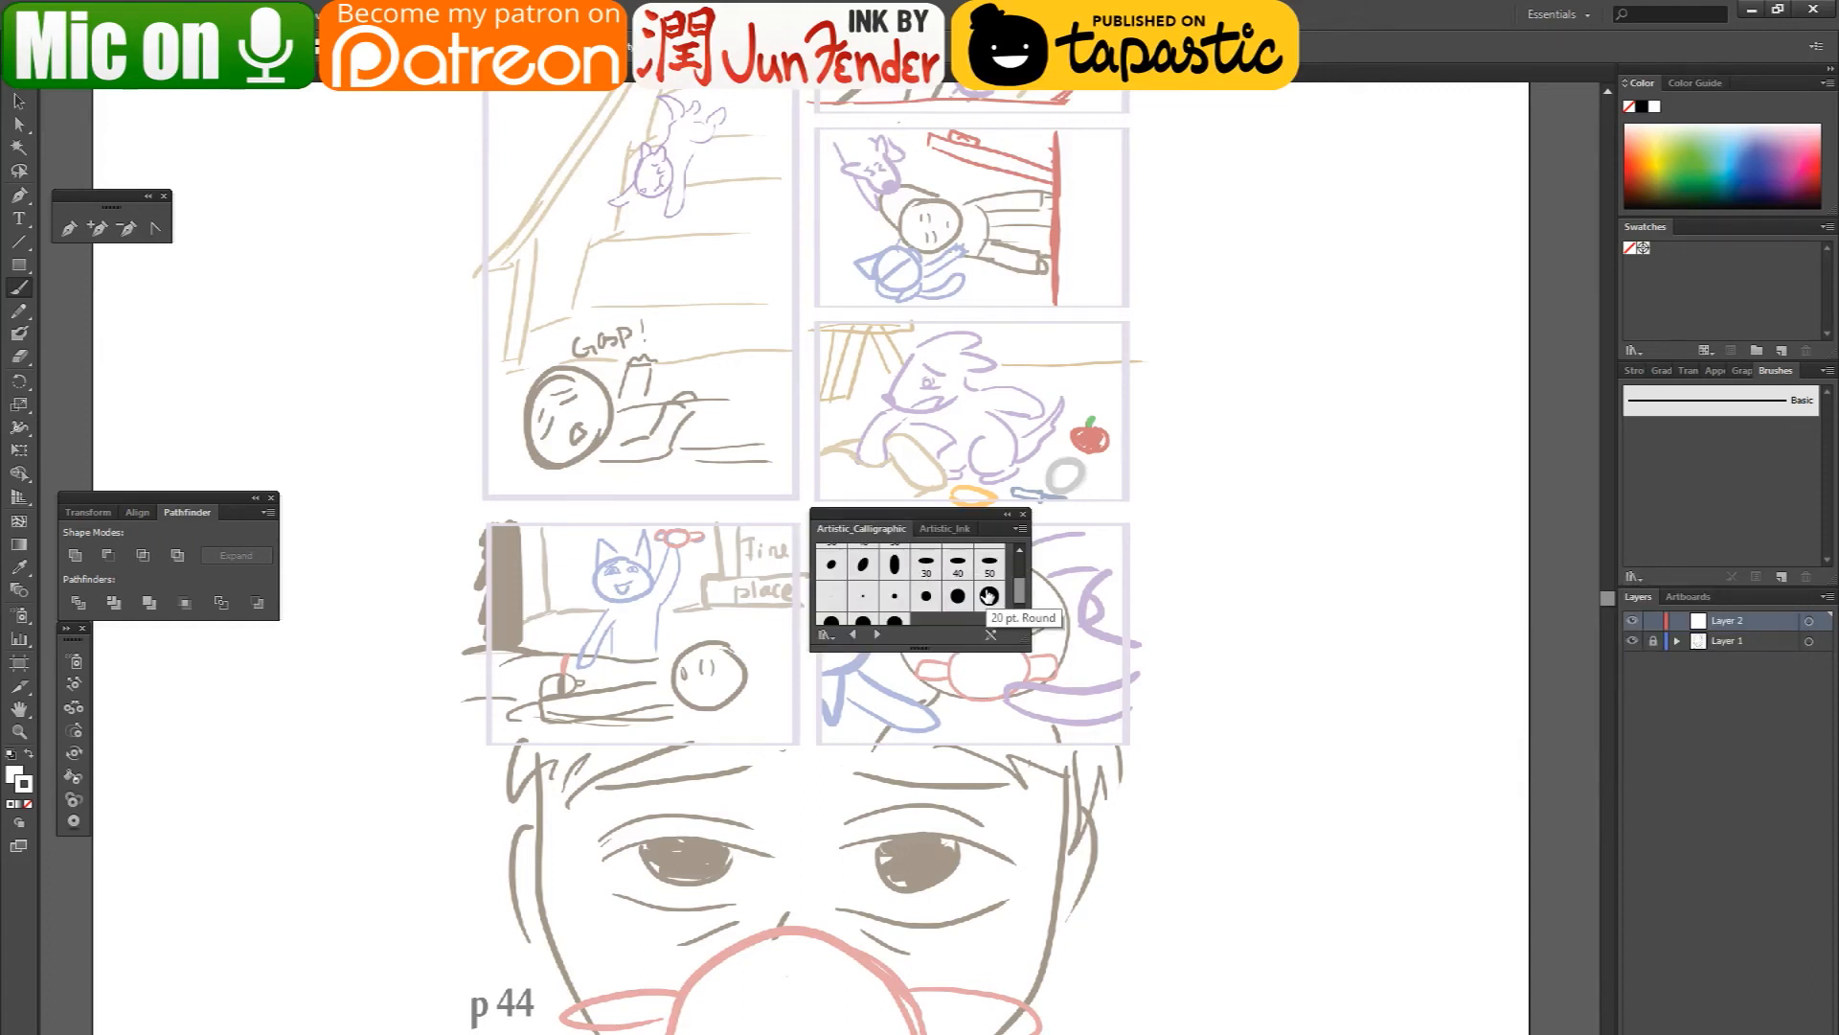
click(831, 595)
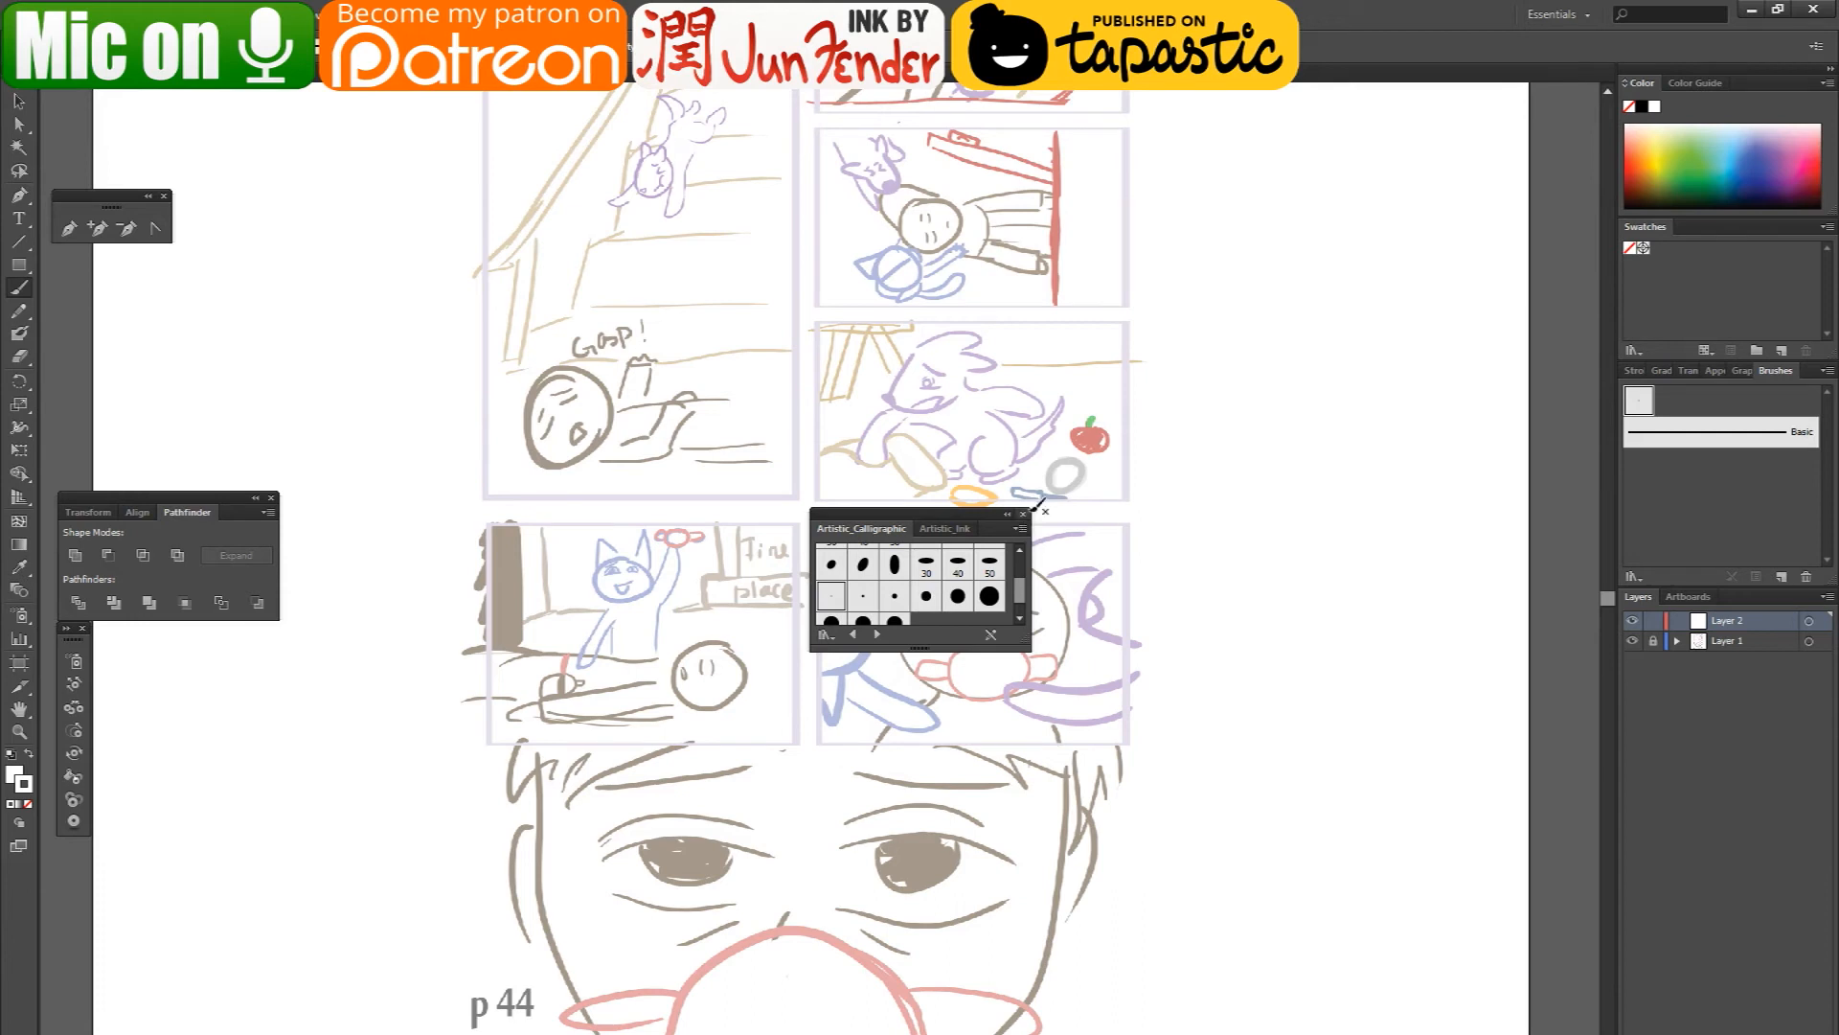
click(1024, 515)
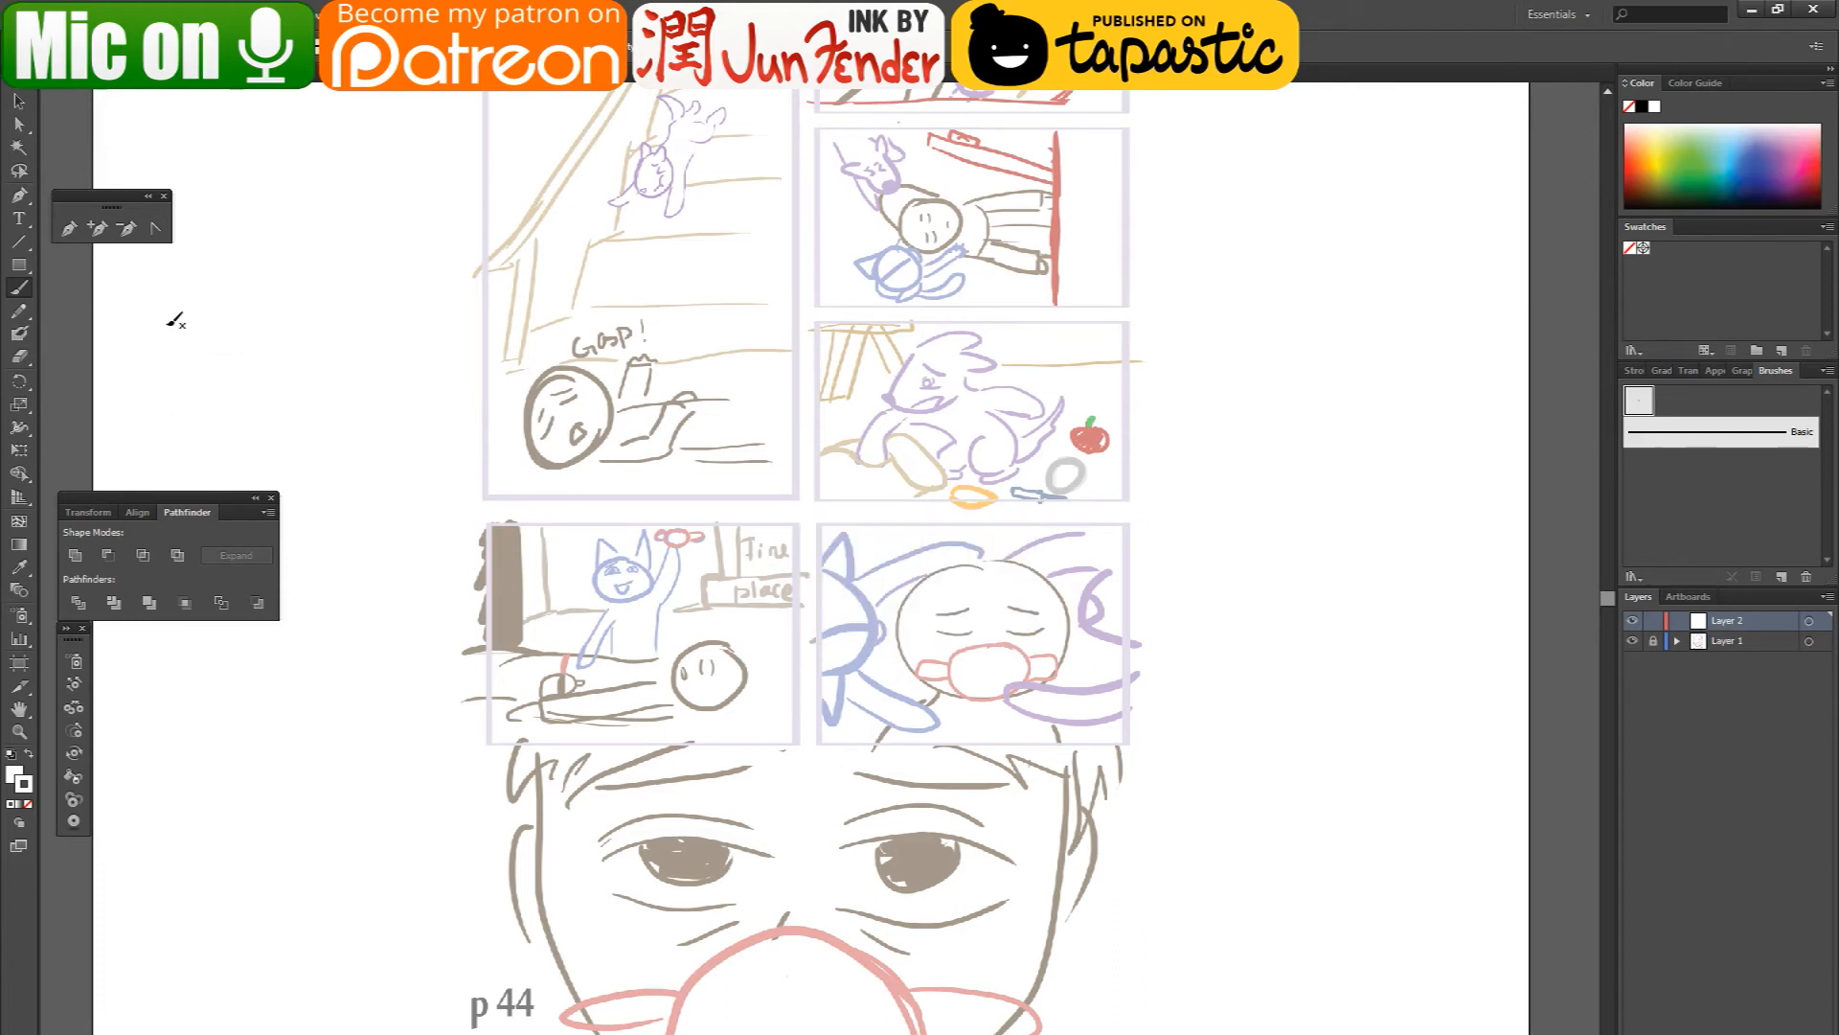
- Paint the large face's outline over the sketch as one continuous brush stroke from temple to temple around the chin
click(23, 289)
scroll(672, 965, up, 3)
scroll(619, 870, down, 2)
drag(870, 892, 820, 803)
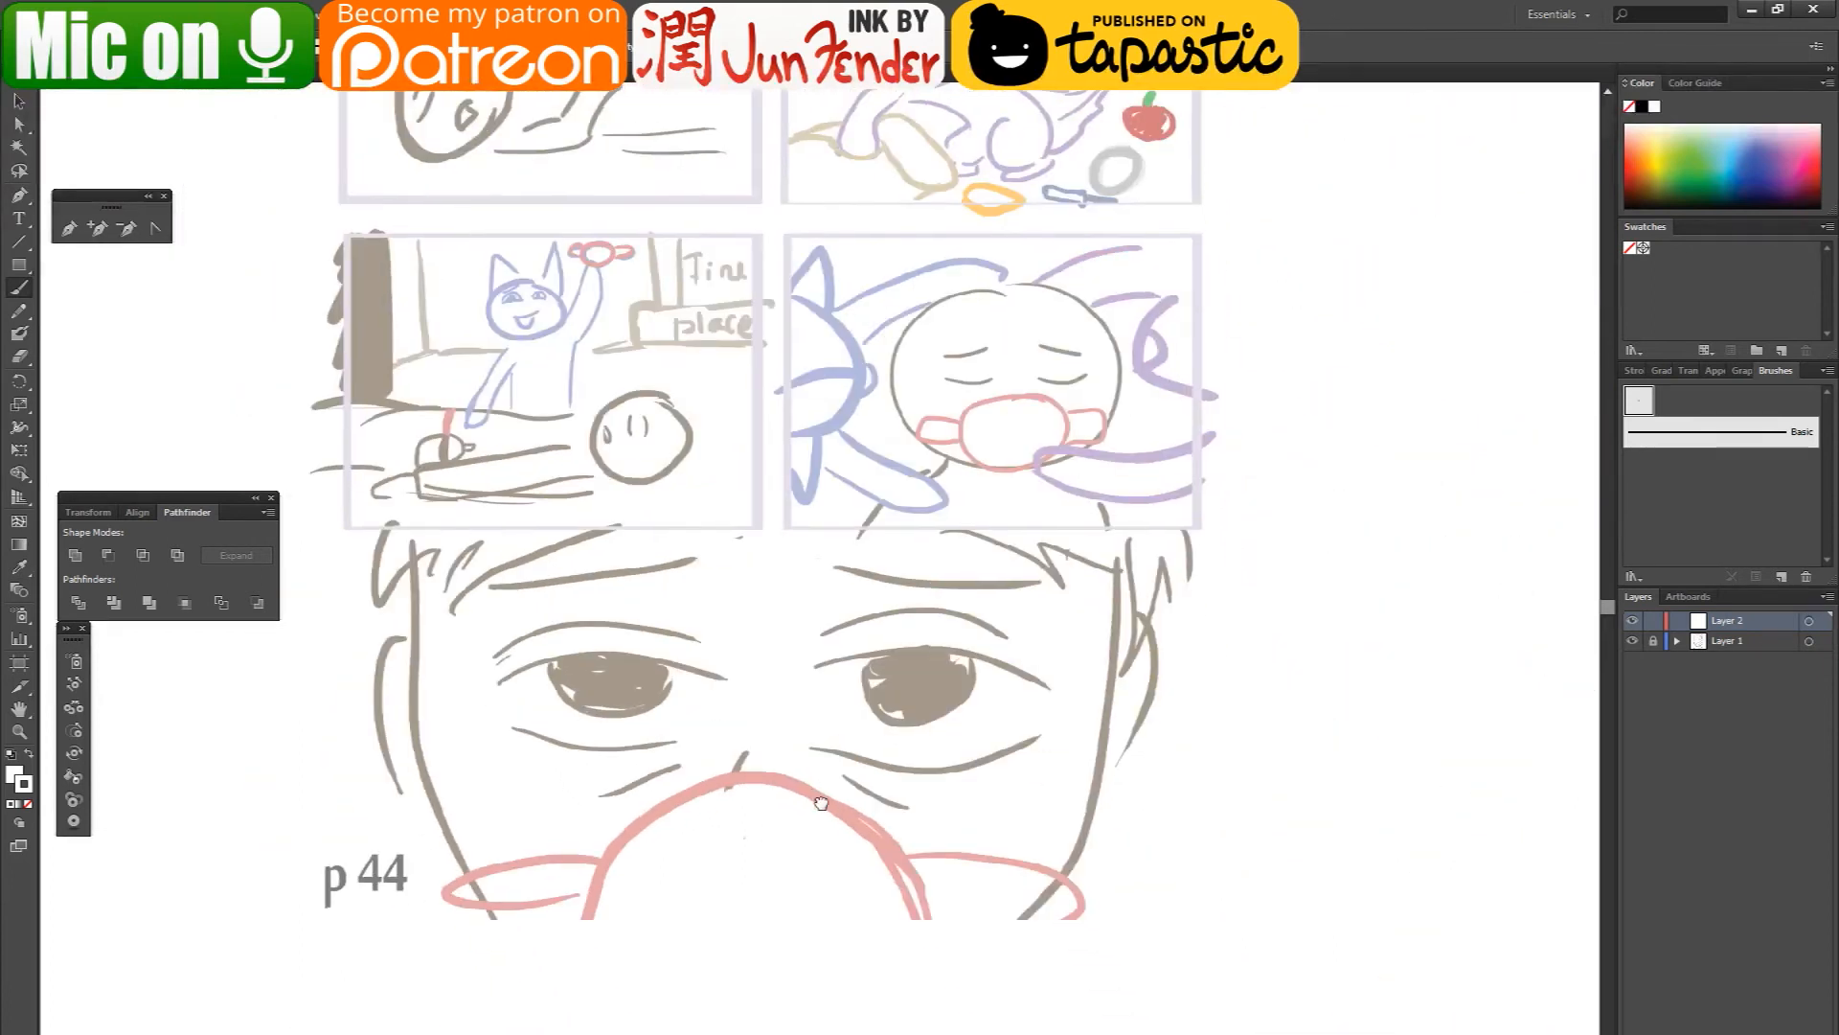
mouse_move(413, 558)
mouse_down()
mouse_move(413, 660)
mouse_move(447, 815)
mouse_move(520, 923)
mouse_move(597, 988)
mouse_up()
key(ctrl+z)
double_click(27, 790)
drag(871, 887, 865, 921)
click(1314, 689)
drag(1092, 809, 1146, 610)
- Select the painted face outline and set its stroke to black 000000 and its fill to white
click(20, 104)
mouse_move(246, 629)
mouse_down()
mouse_move(313, 705)
mouse_move(336, 777)
mouse_up()
double_click(25, 786)
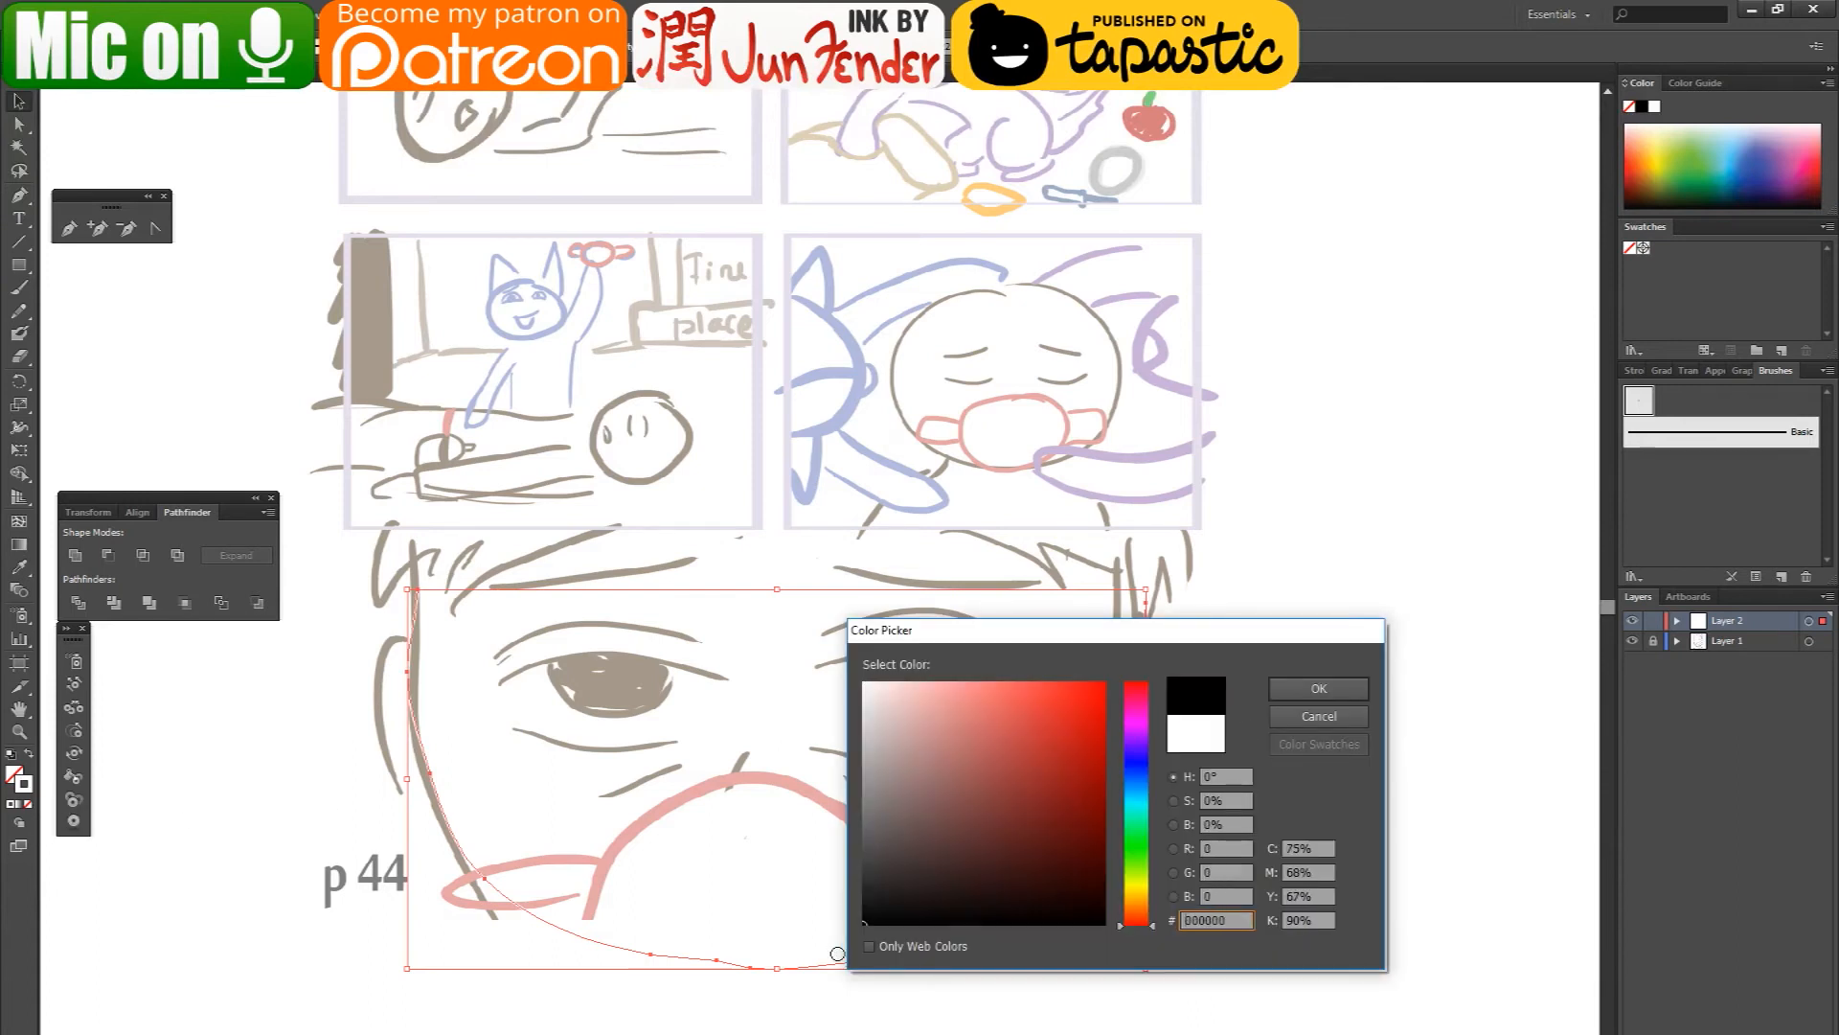
click(1319, 687)
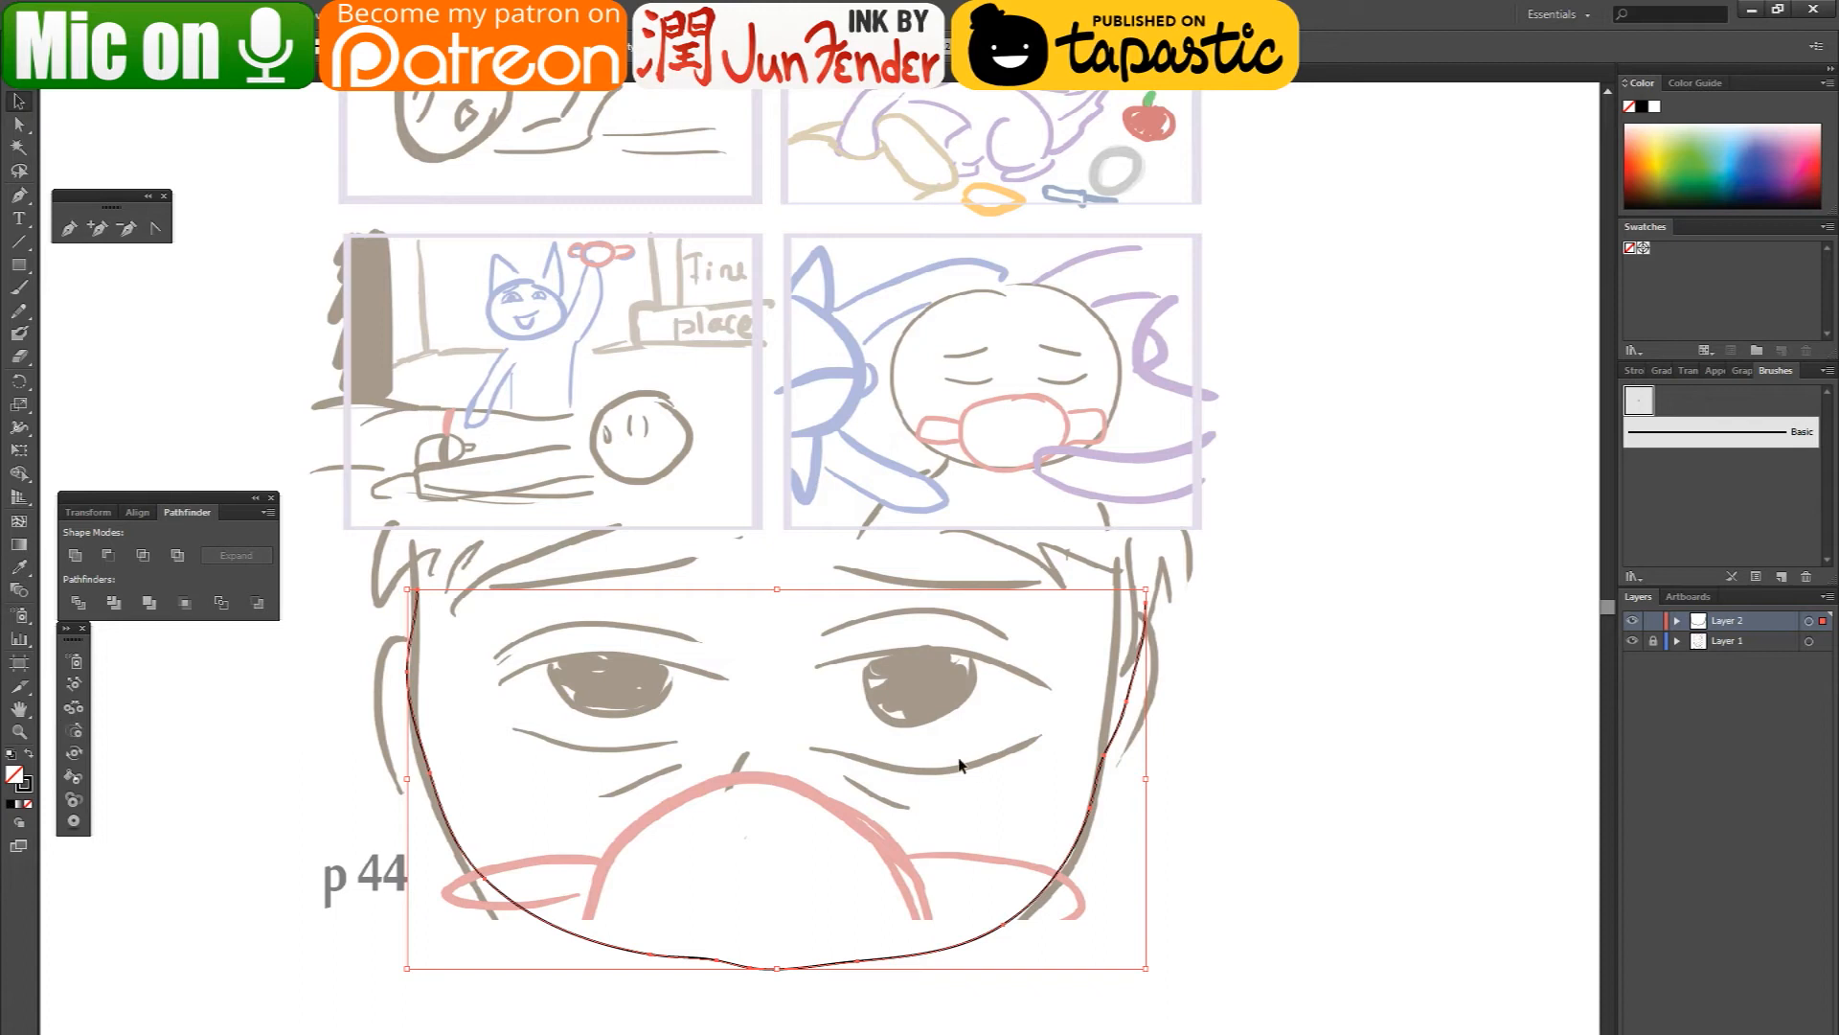
double_click(12, 774)
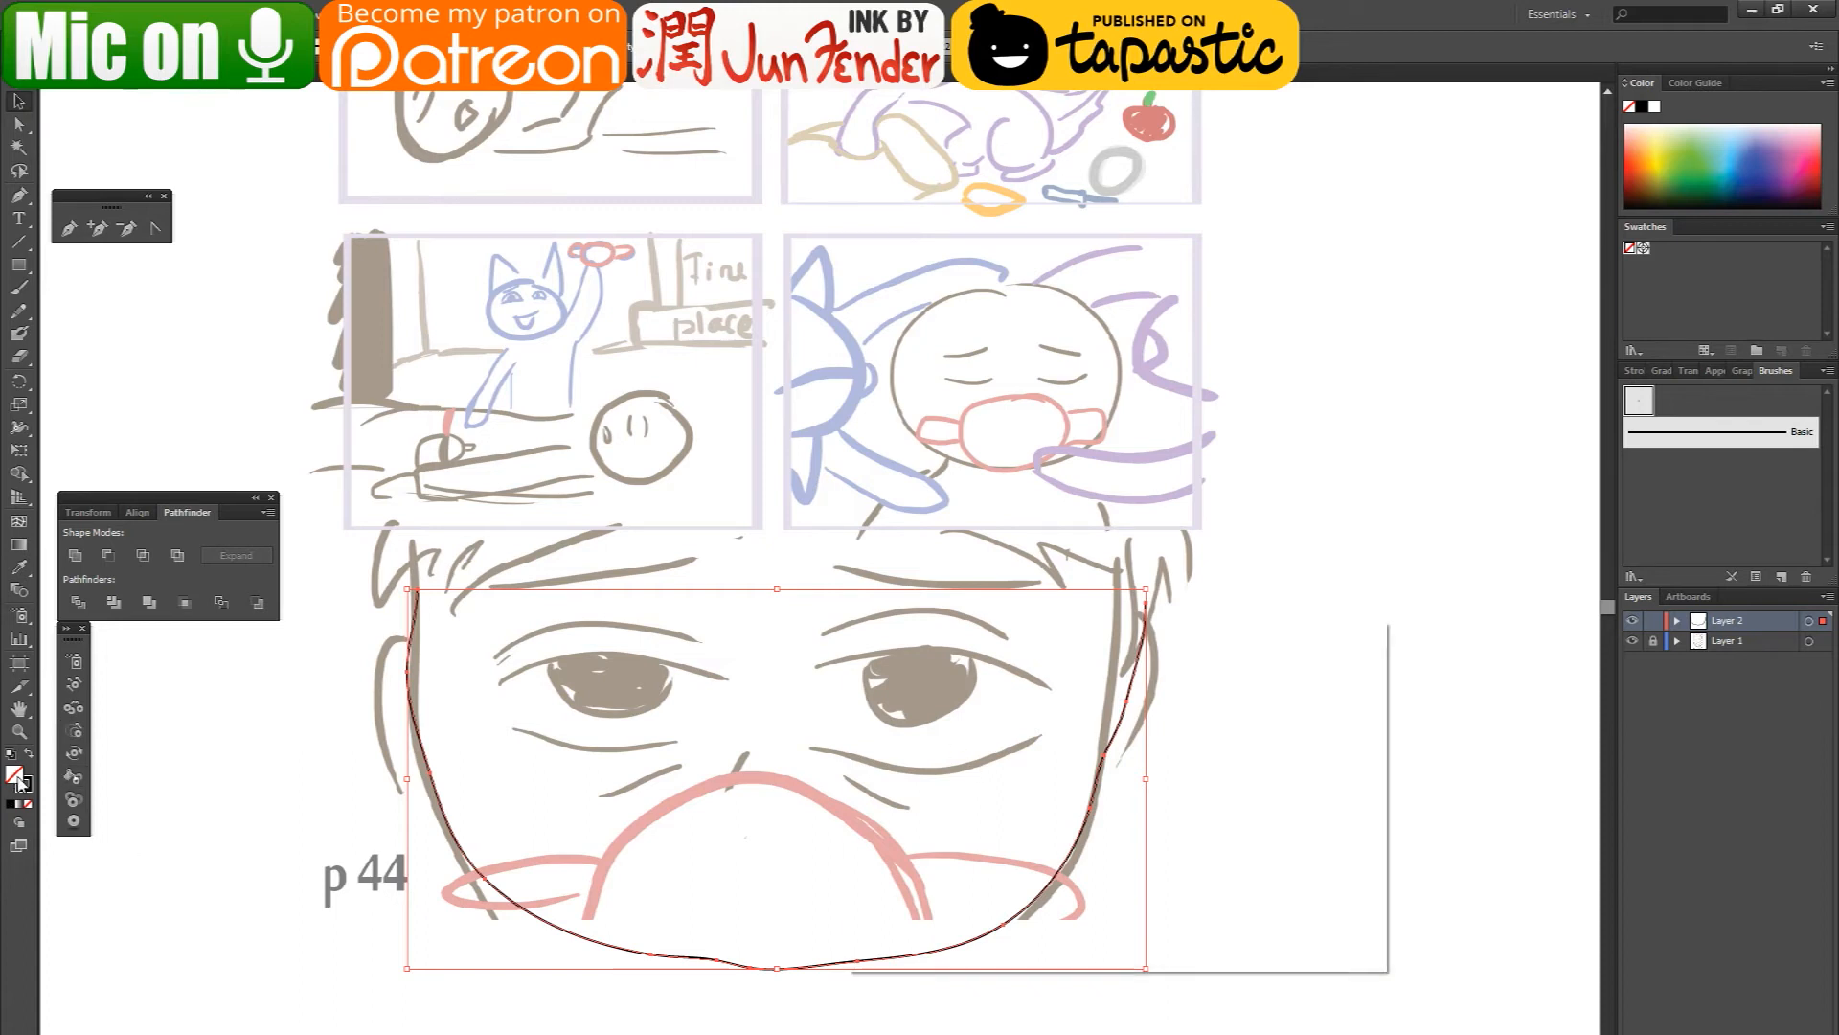
drag(958, 716, 842, 675)
click(1312, 689)
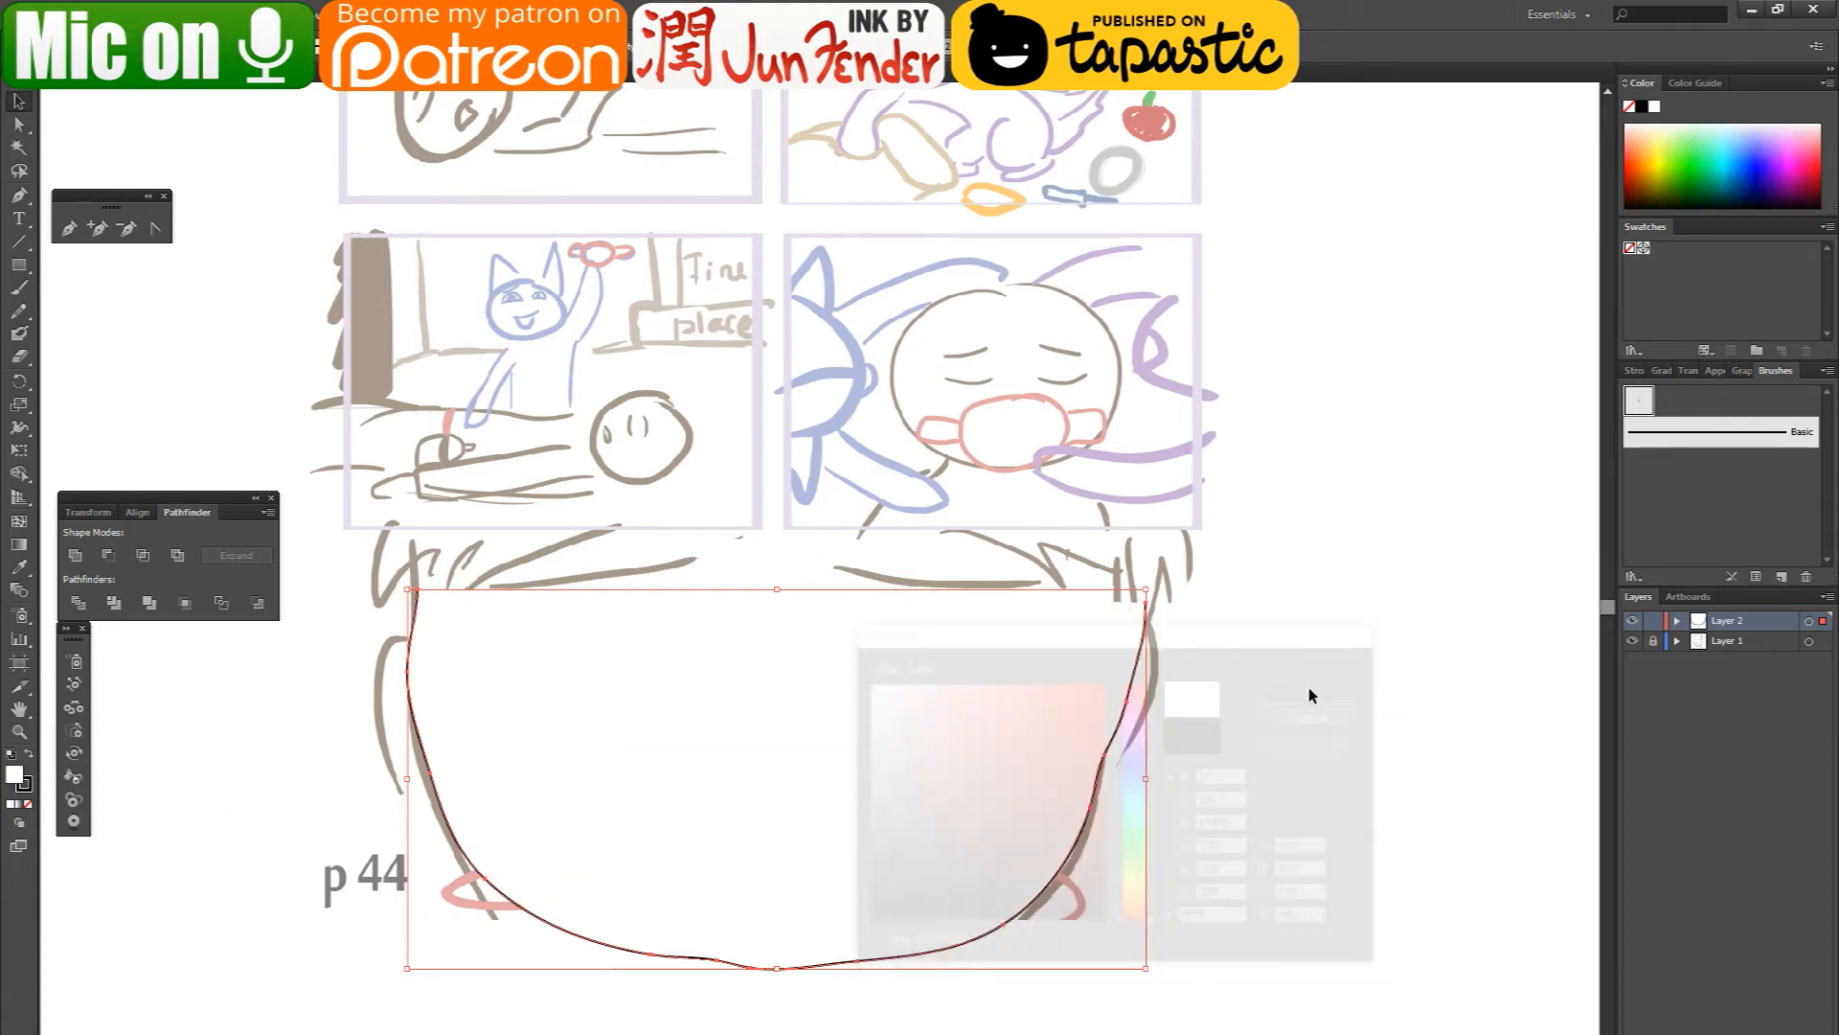
- Delete surplus anchor points along the jaw and cheeks of the face outline
click(125, 228)
click(718, 959)
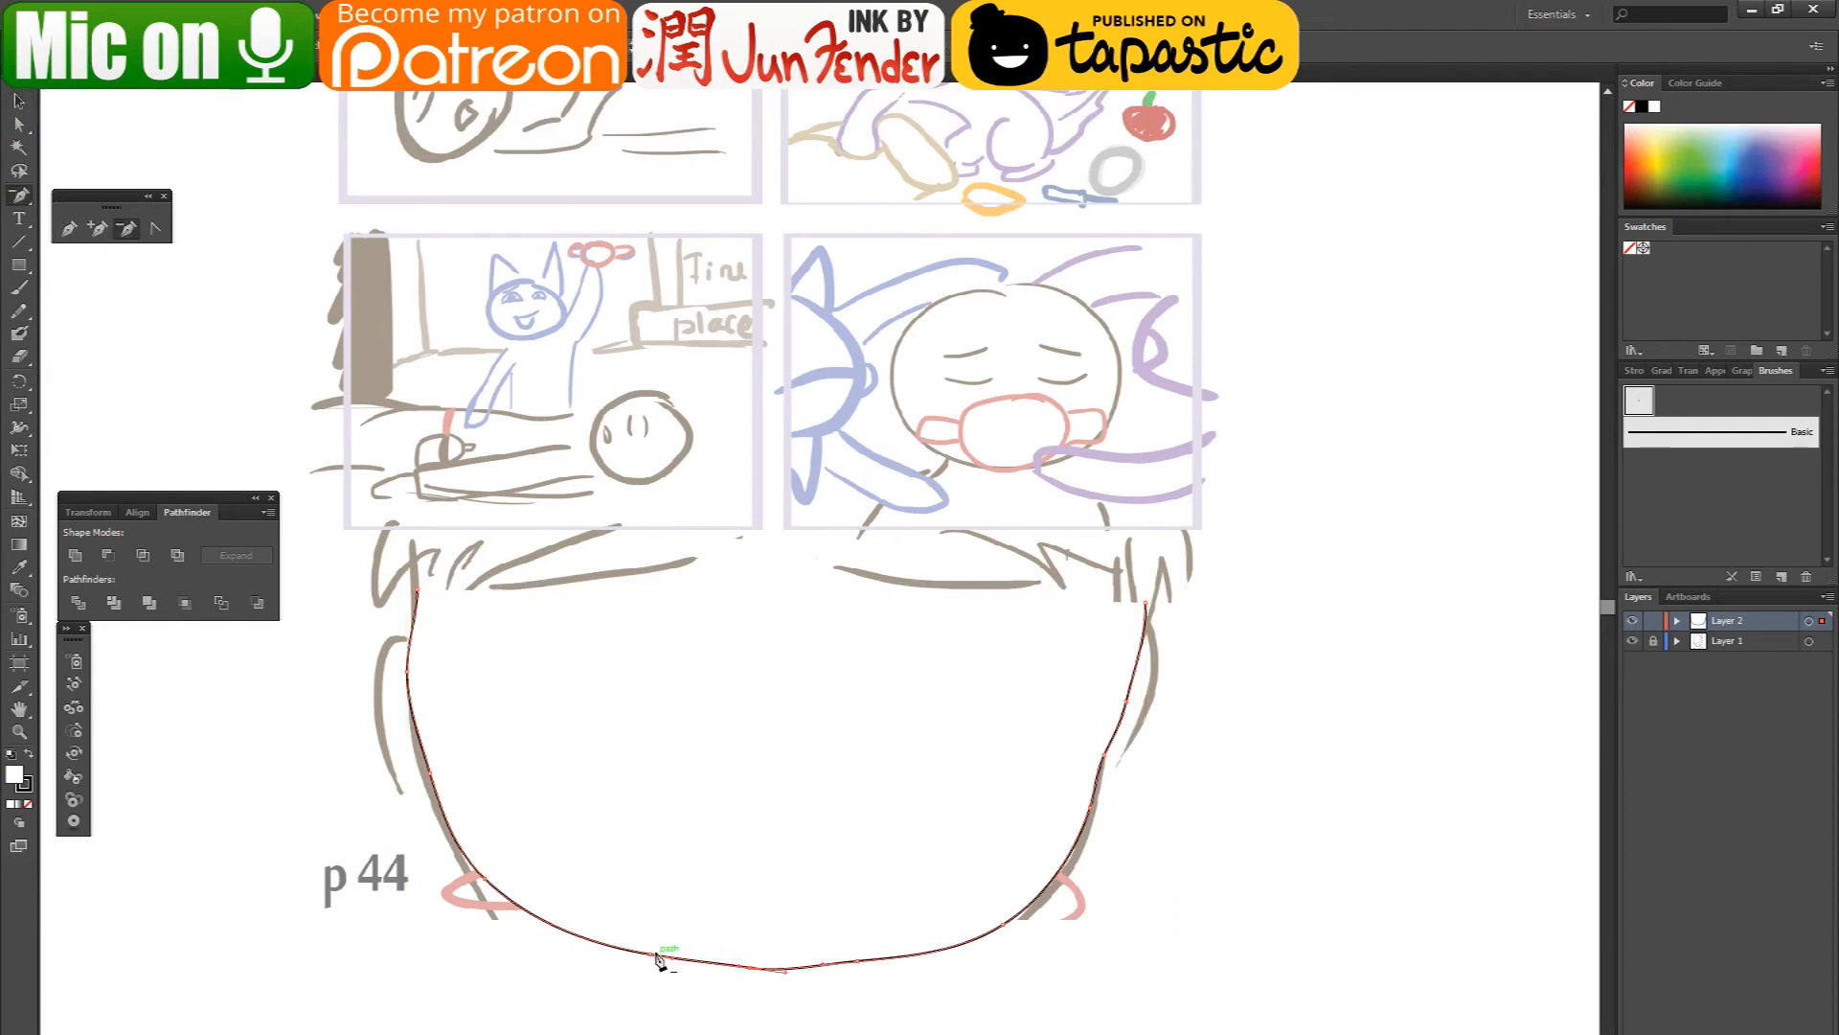
click(652, 954)
click(428, 772)
click(1091, 814)
click(1103, 754)
click(859, 963)
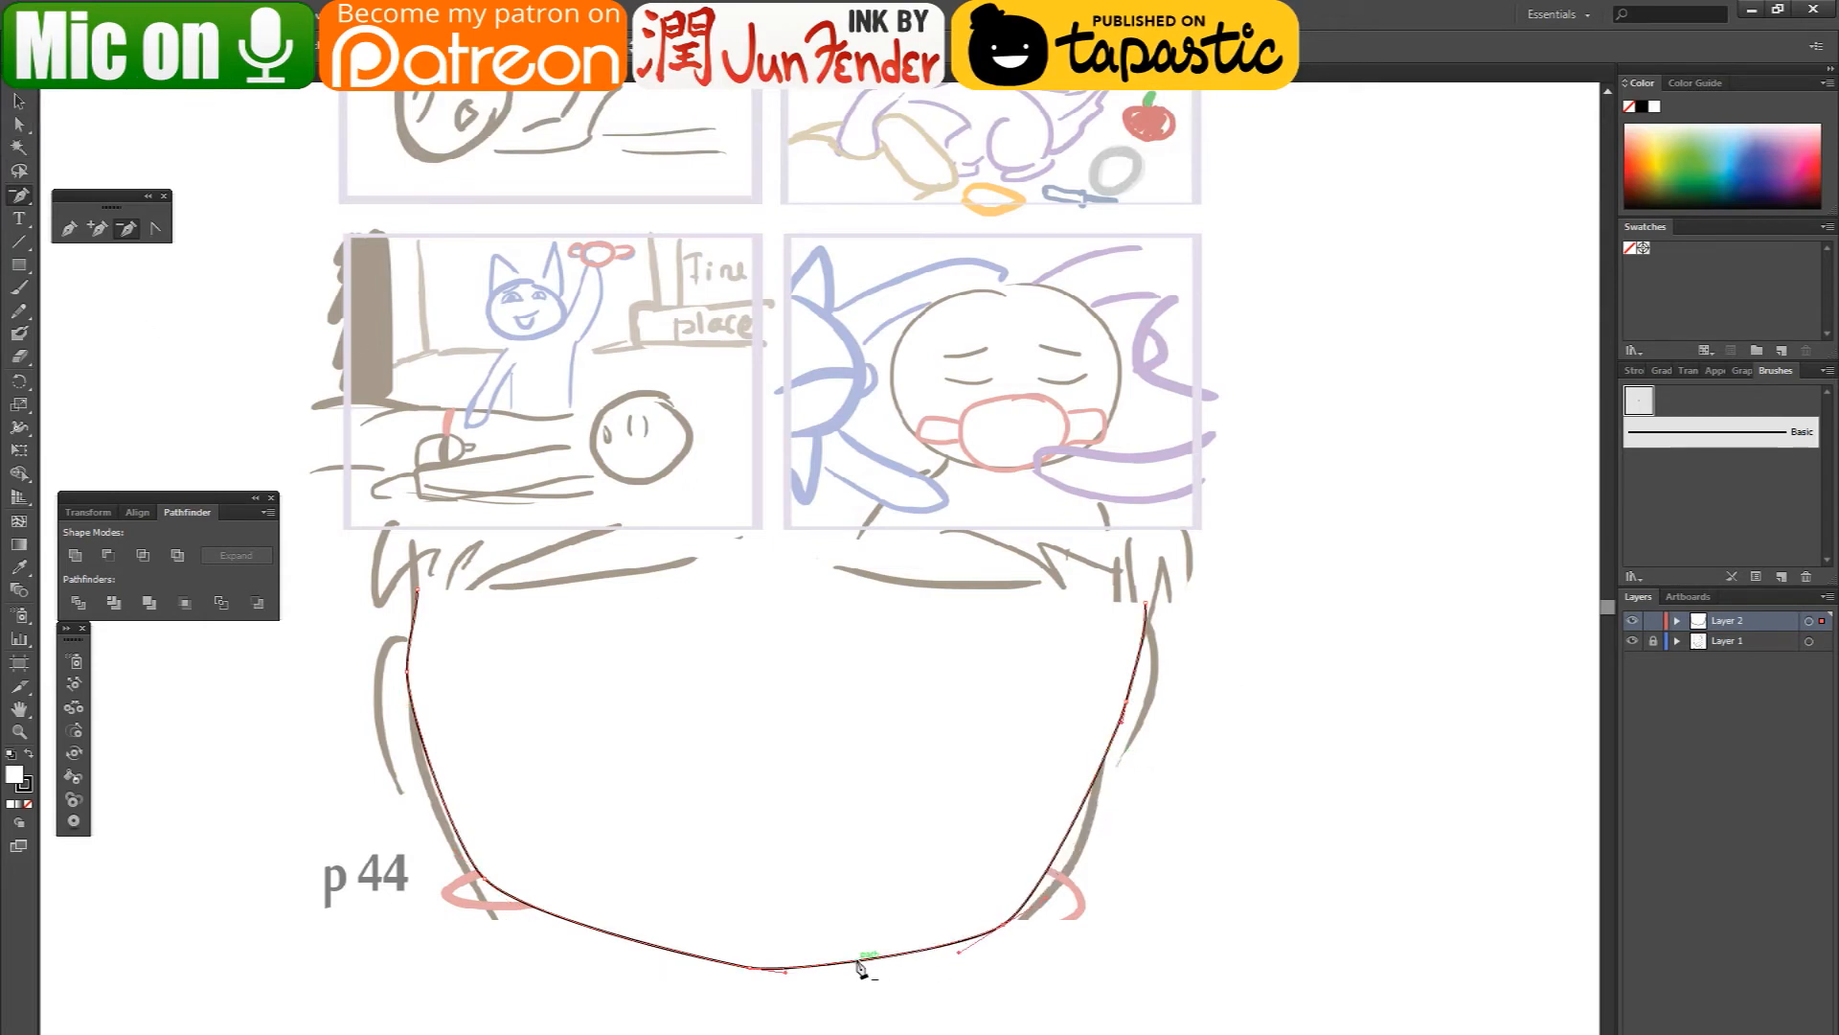
- Increase the stroke weight of the face outline
click(18, 126)
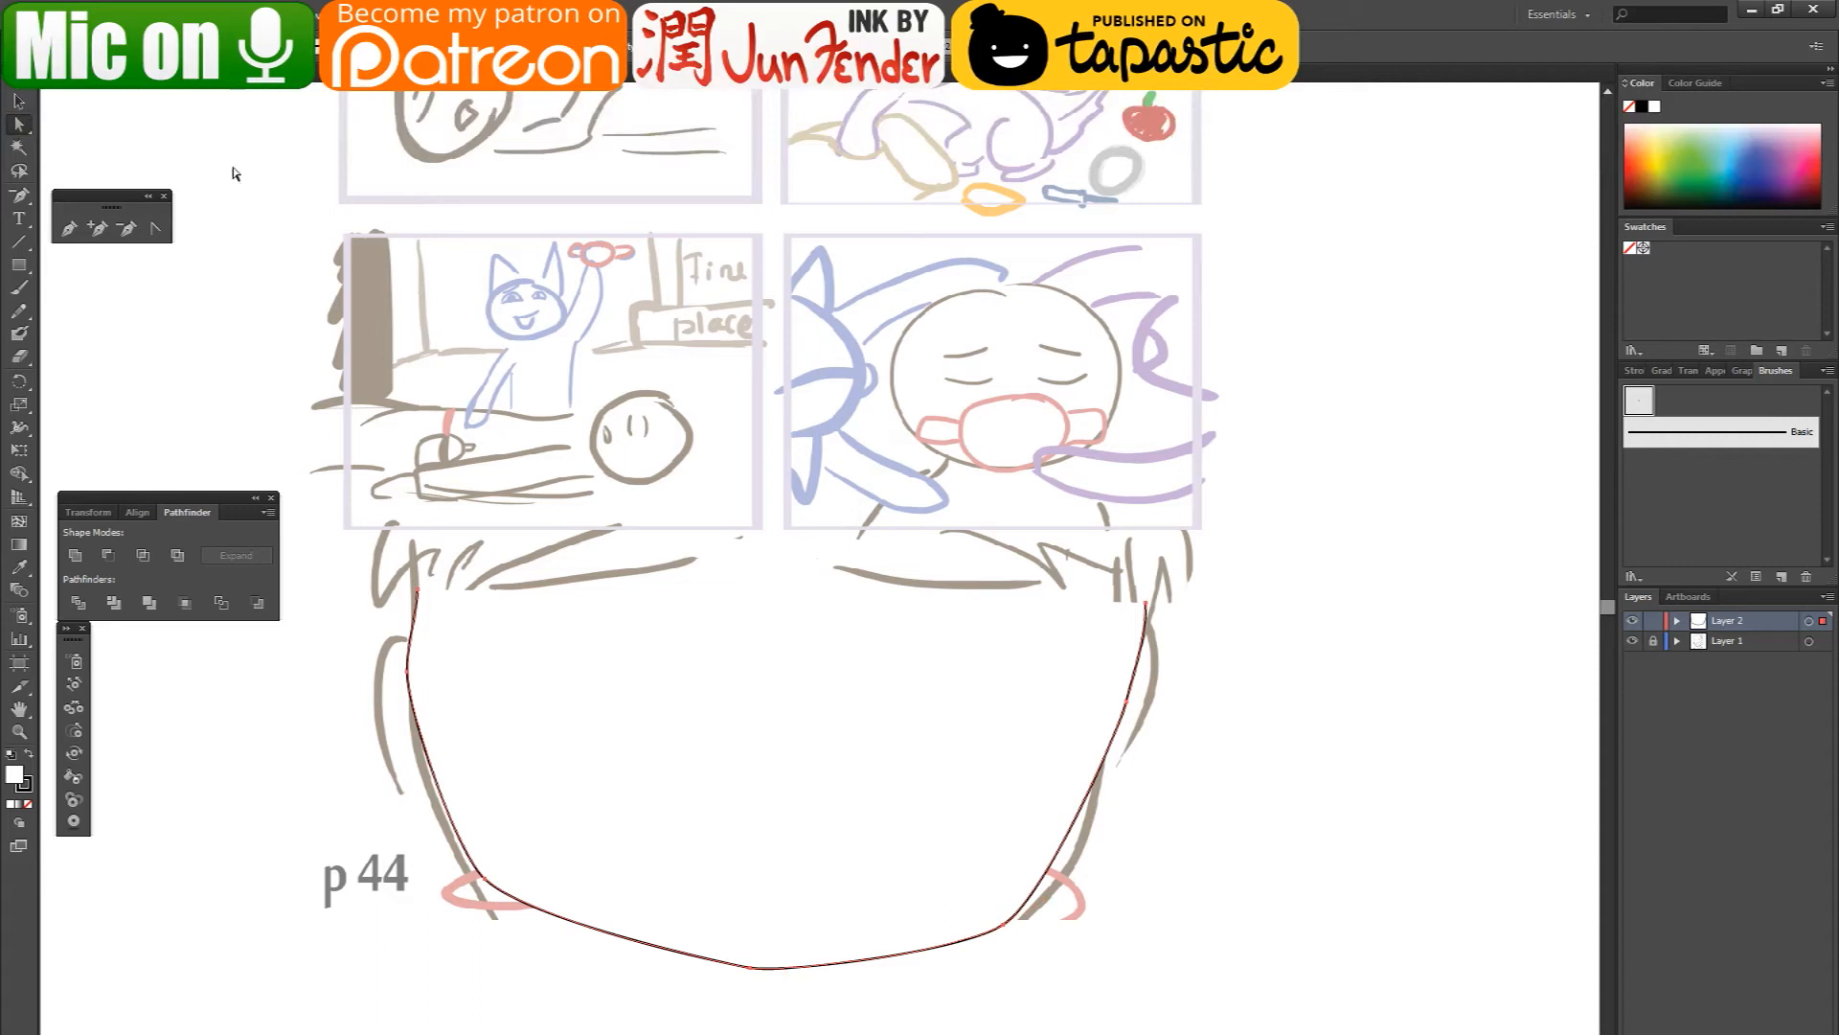
click(317, 48)
click(297, 167)
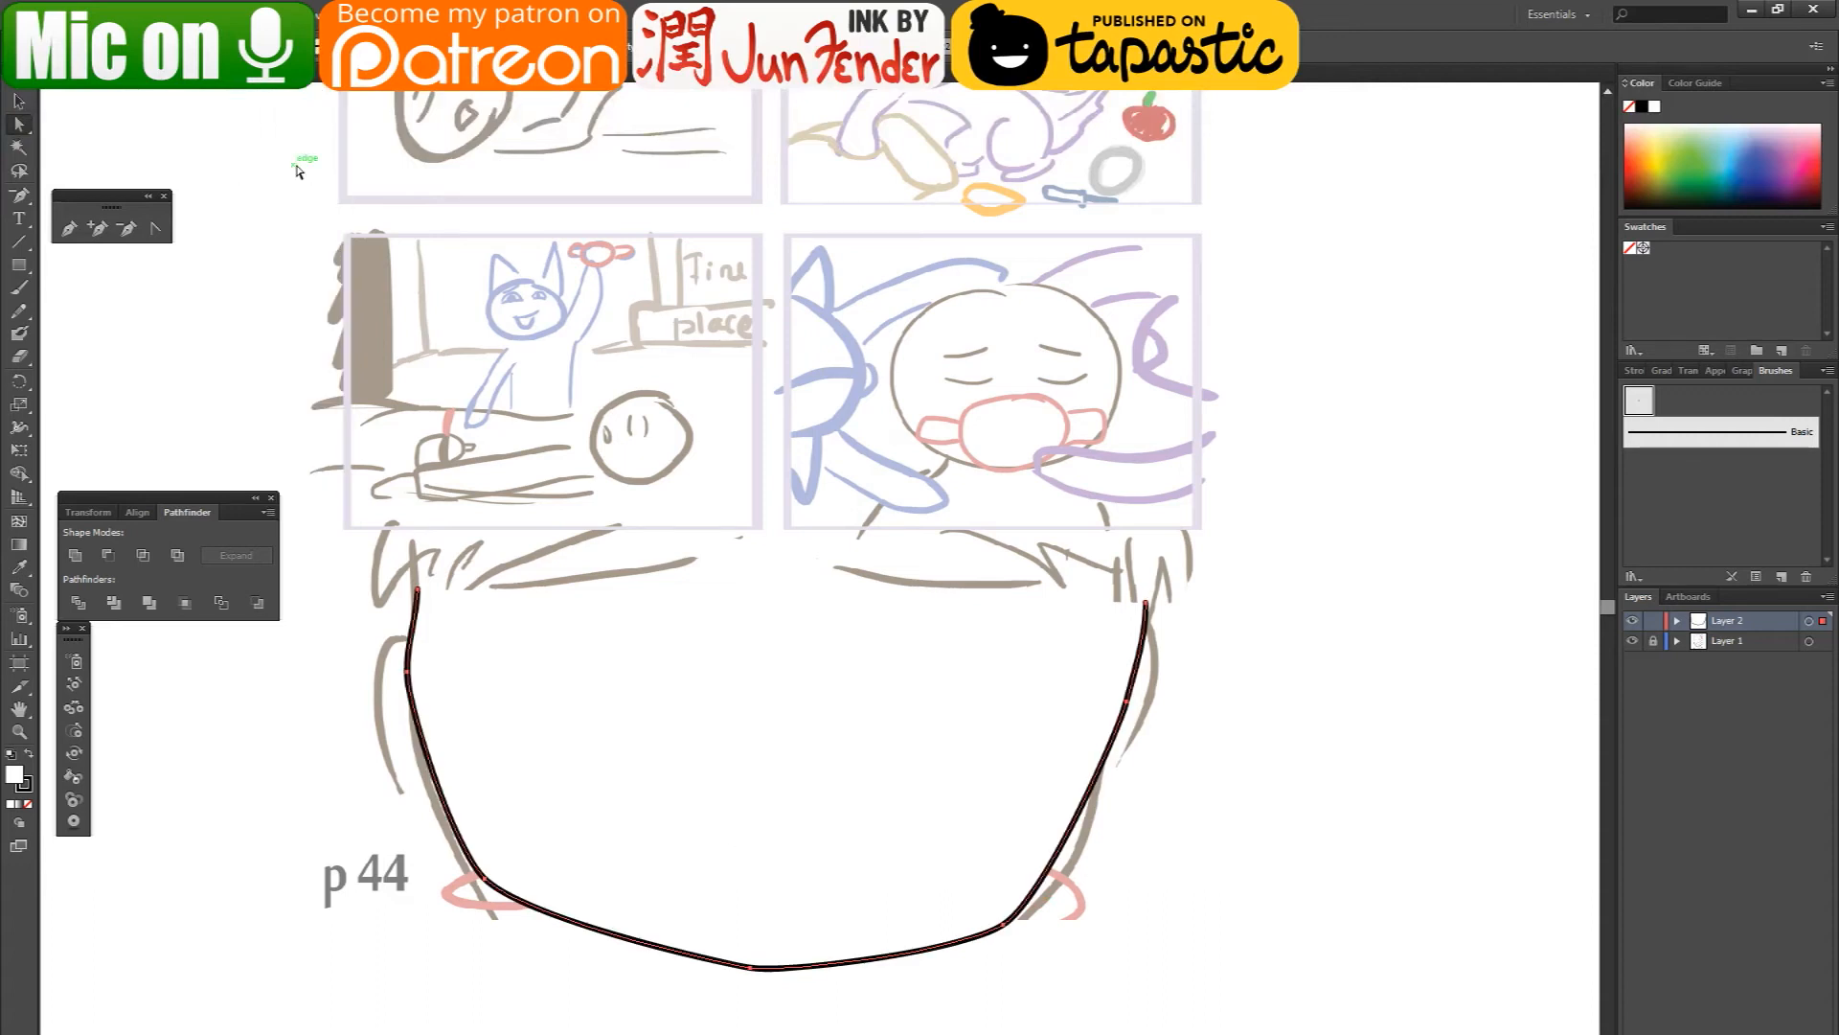
- Reshape the face outline by lowering the chin and left cheek anchor points and raising its right end point
drag(753, 967, 771, 1001)
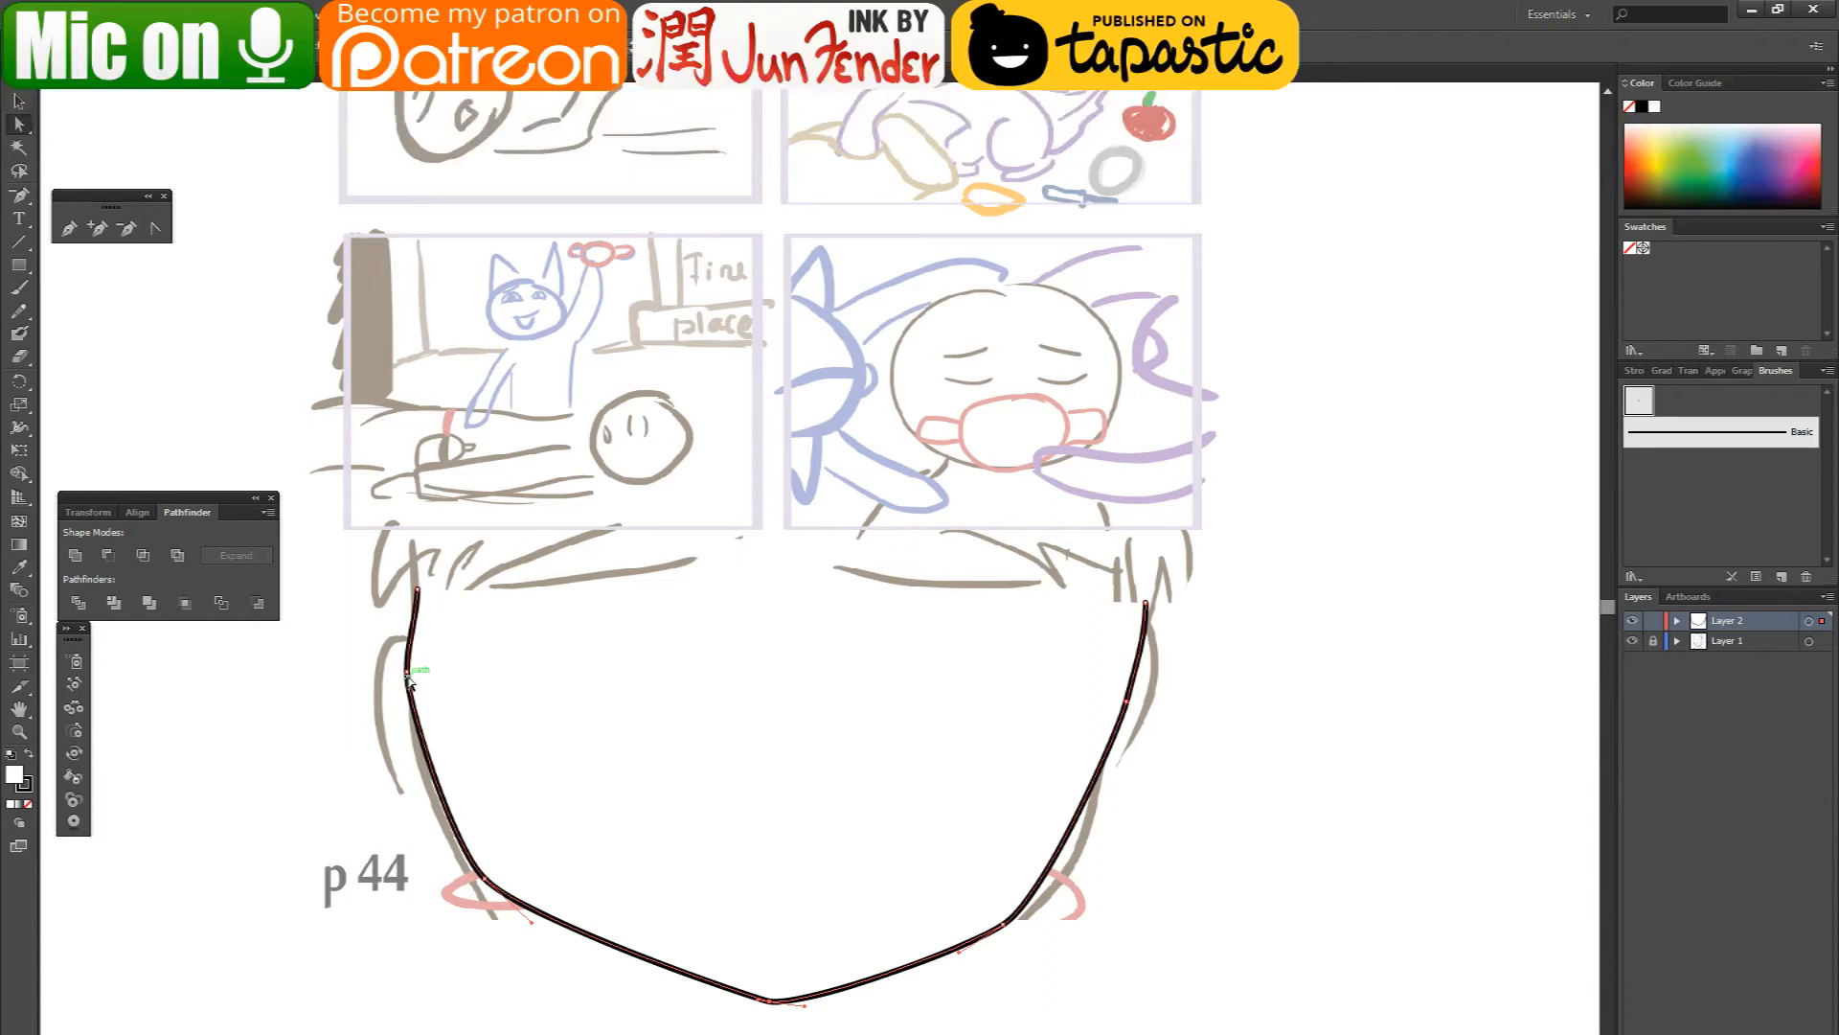
drag(408, 678, 412, 708)
drag(1160, 605, 1173, 578)
click(812, 776)
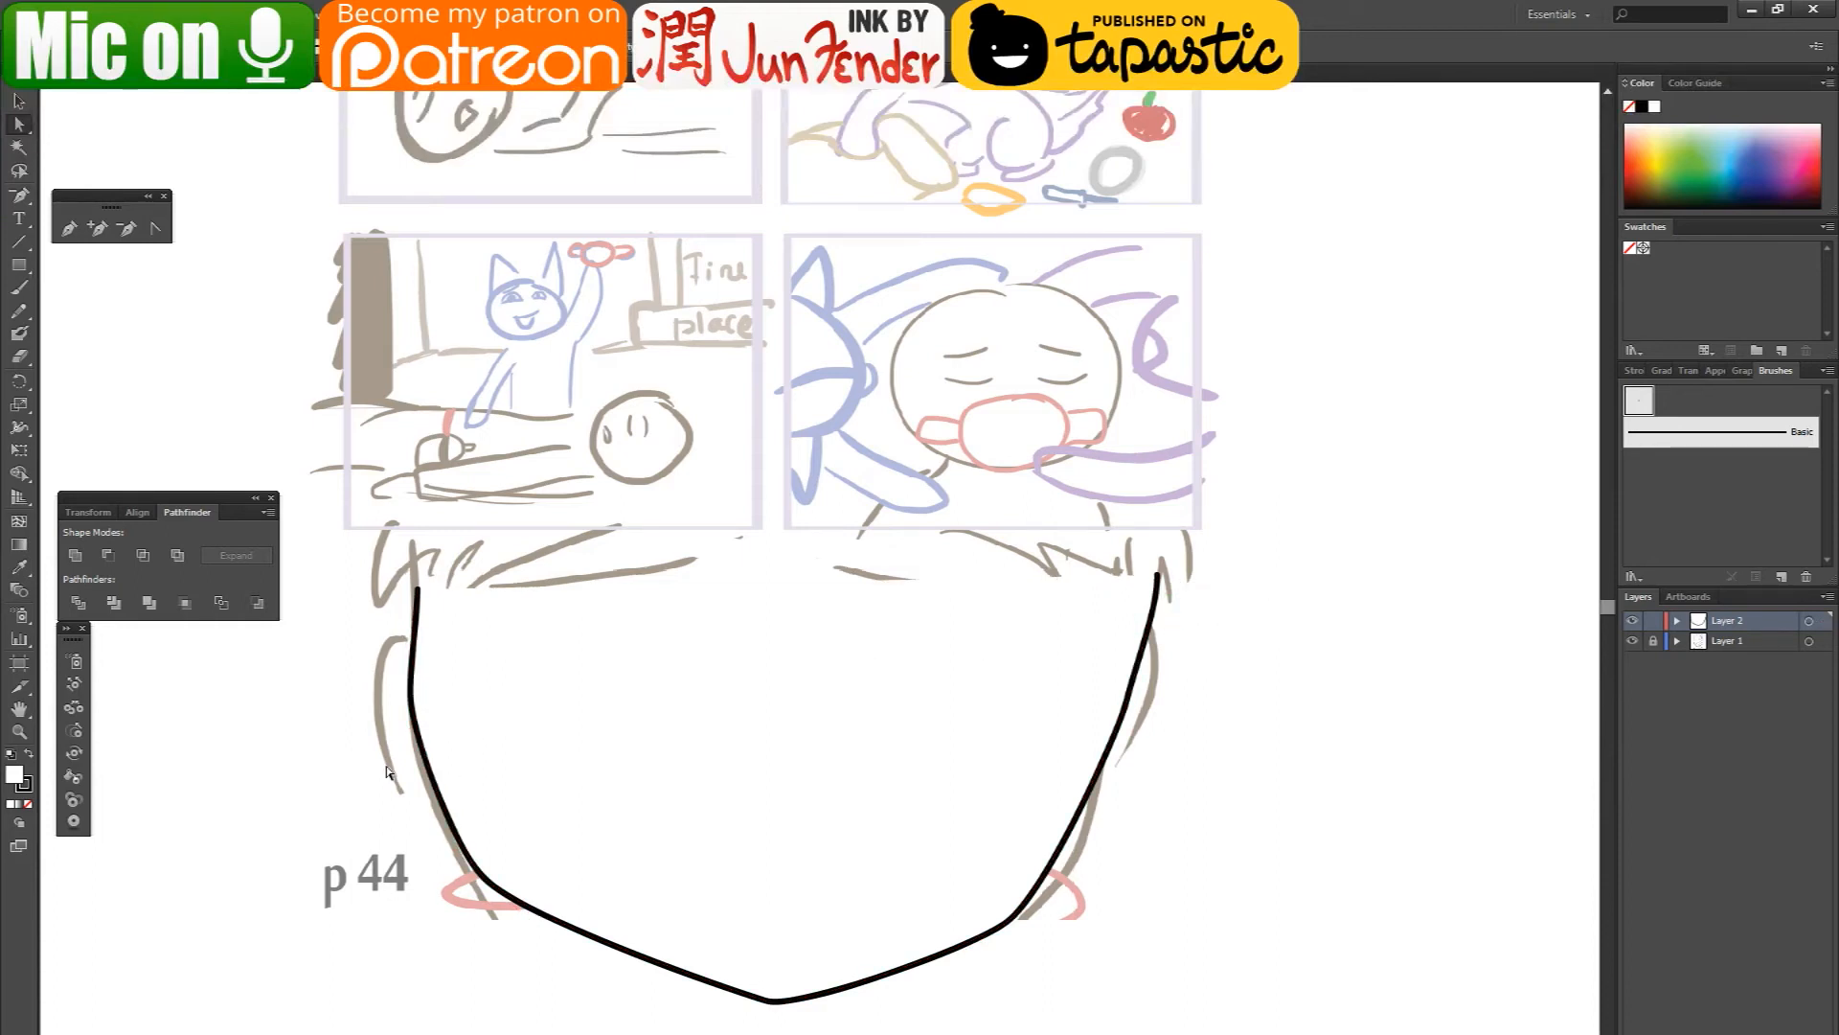
- Draw a nearly horizontal line segment inside the face where the left eye's upper lid belongs
click(26, 278)
click(20, 241)
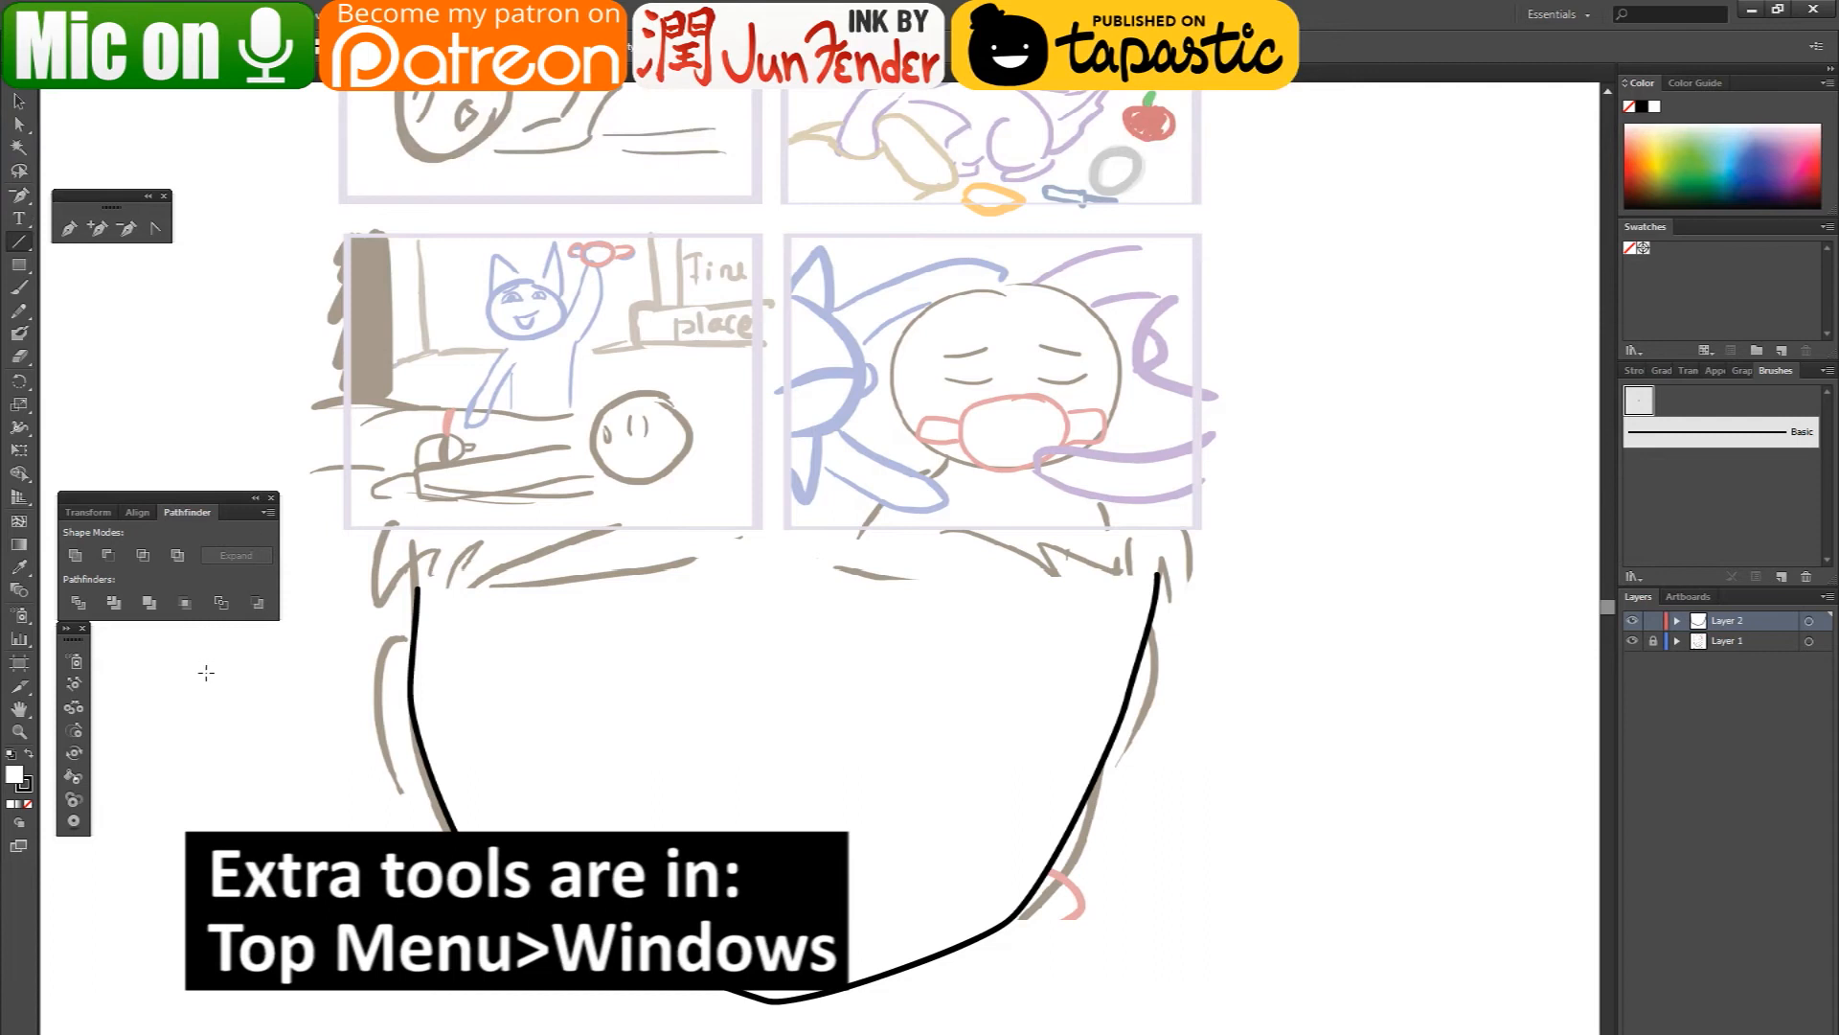
drag(482, 651, 688, 643)
- Add a middle anchor point to the eyelid line, raise it and convert it to a smooth point to form an arc
click(19, 124)
key(plus)
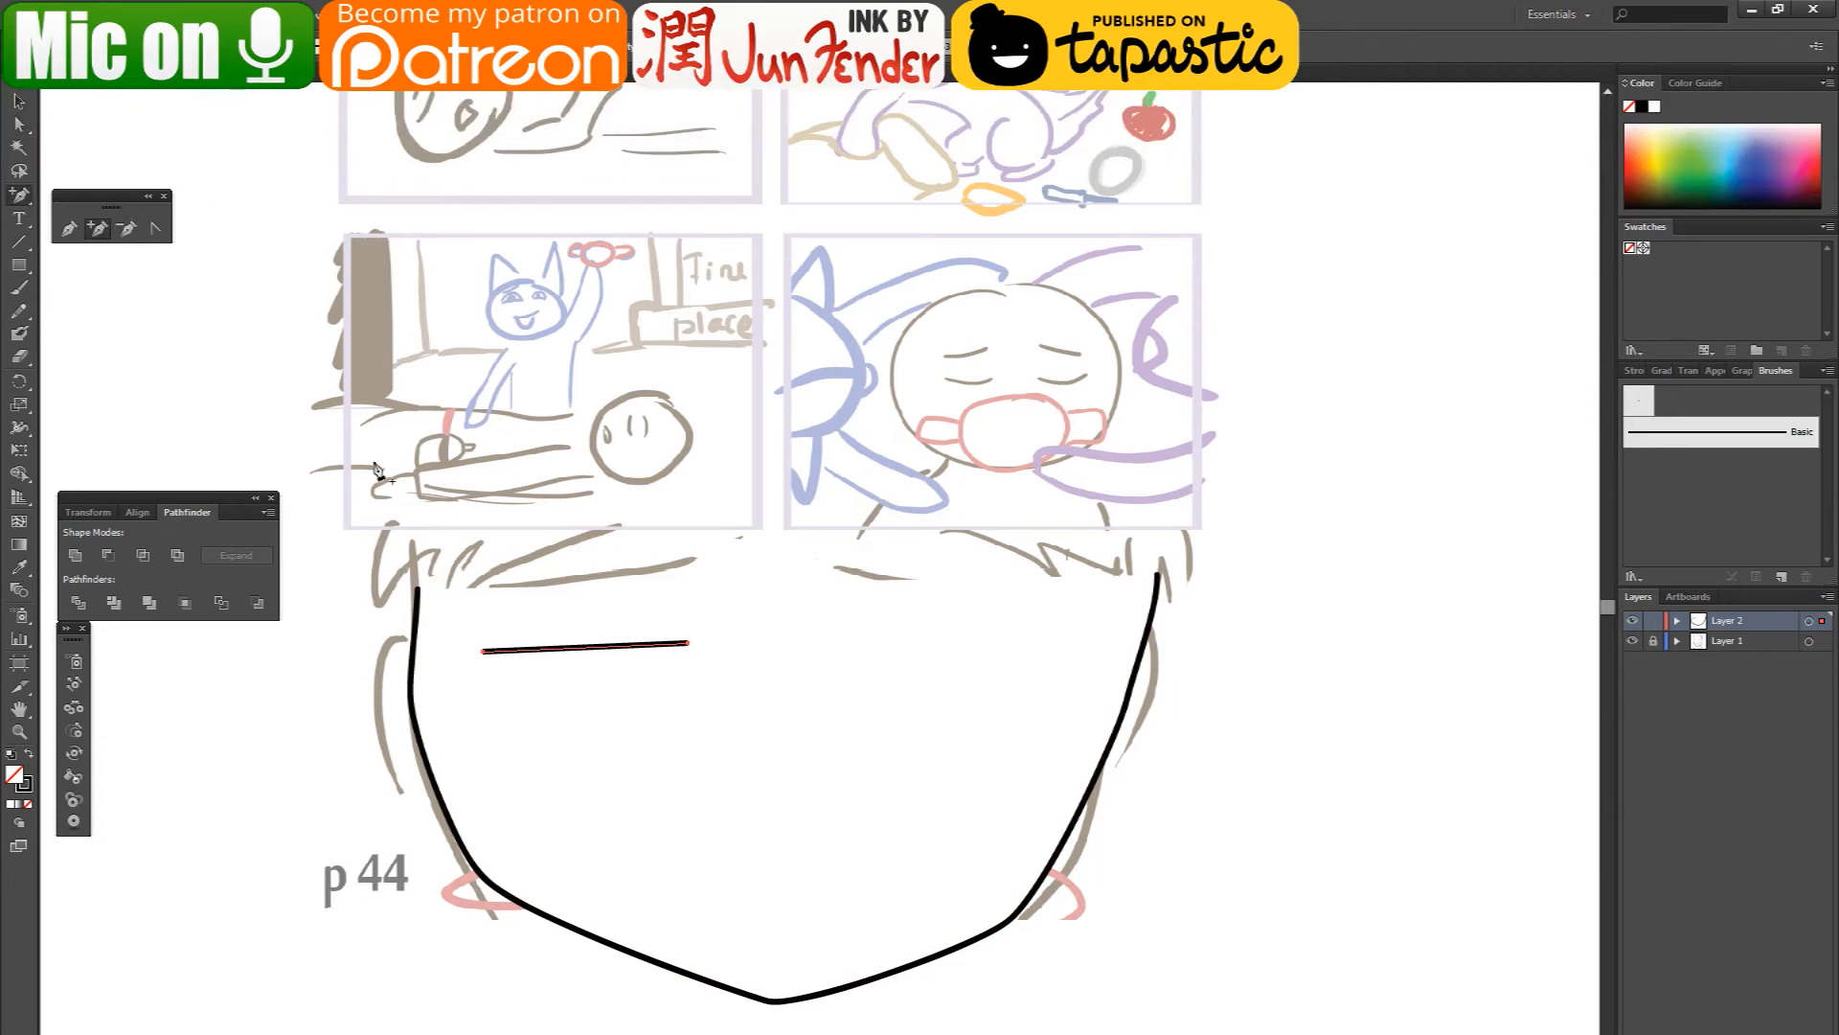
click(582, 648)
click(21, 125)
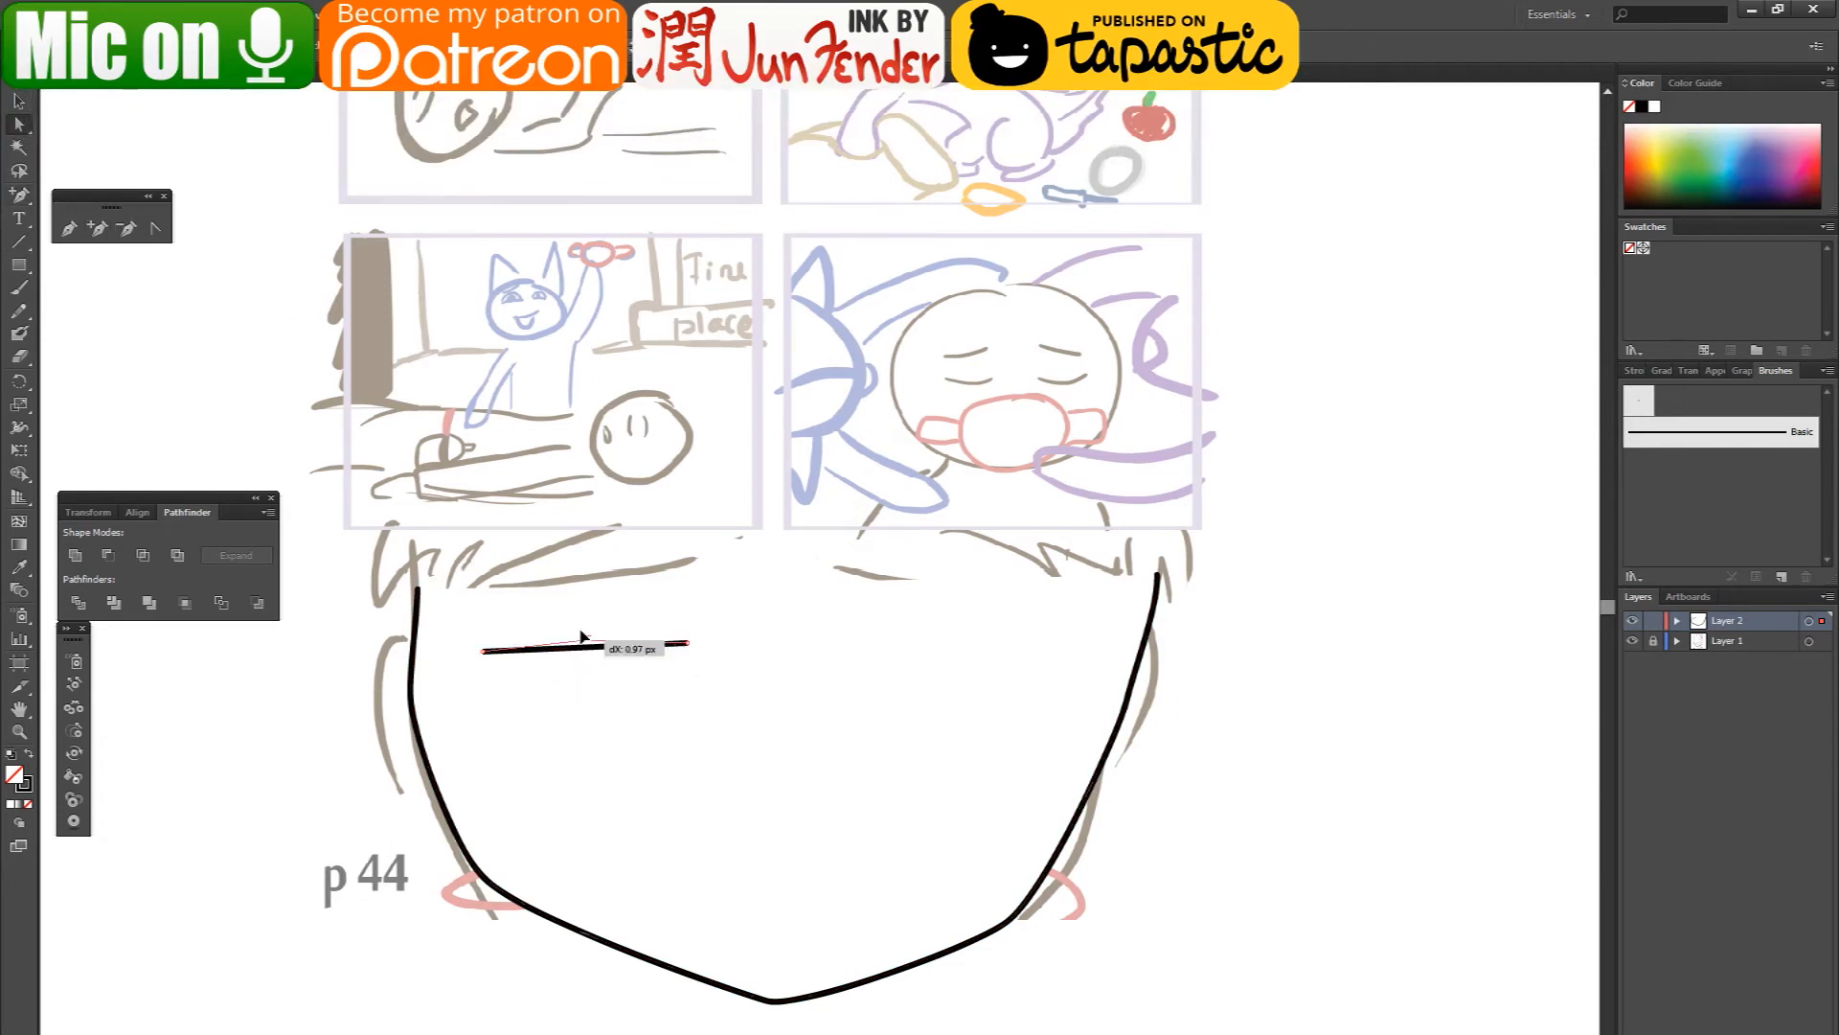
drag(583, 644, 663, 609)
click(149, 46)
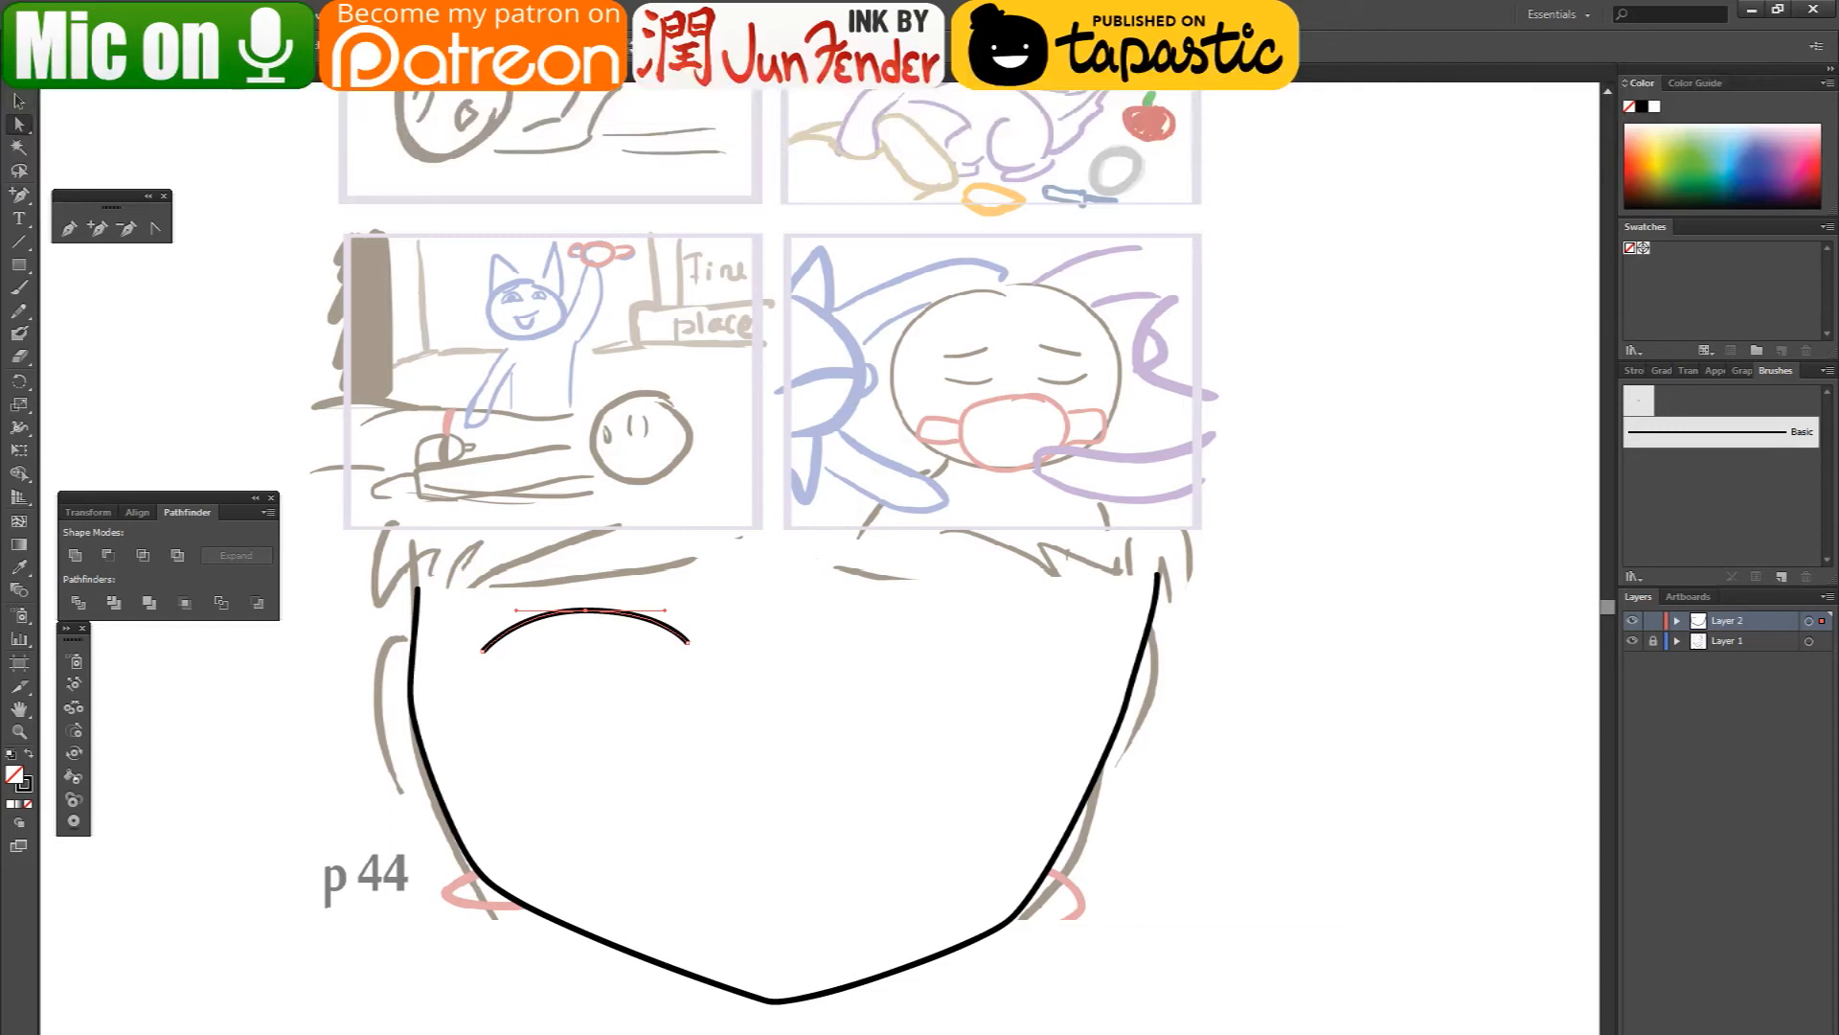
- Give the eyelid arc a width profile tapered at both ends and a heavier stroke weight
click(18, 100)
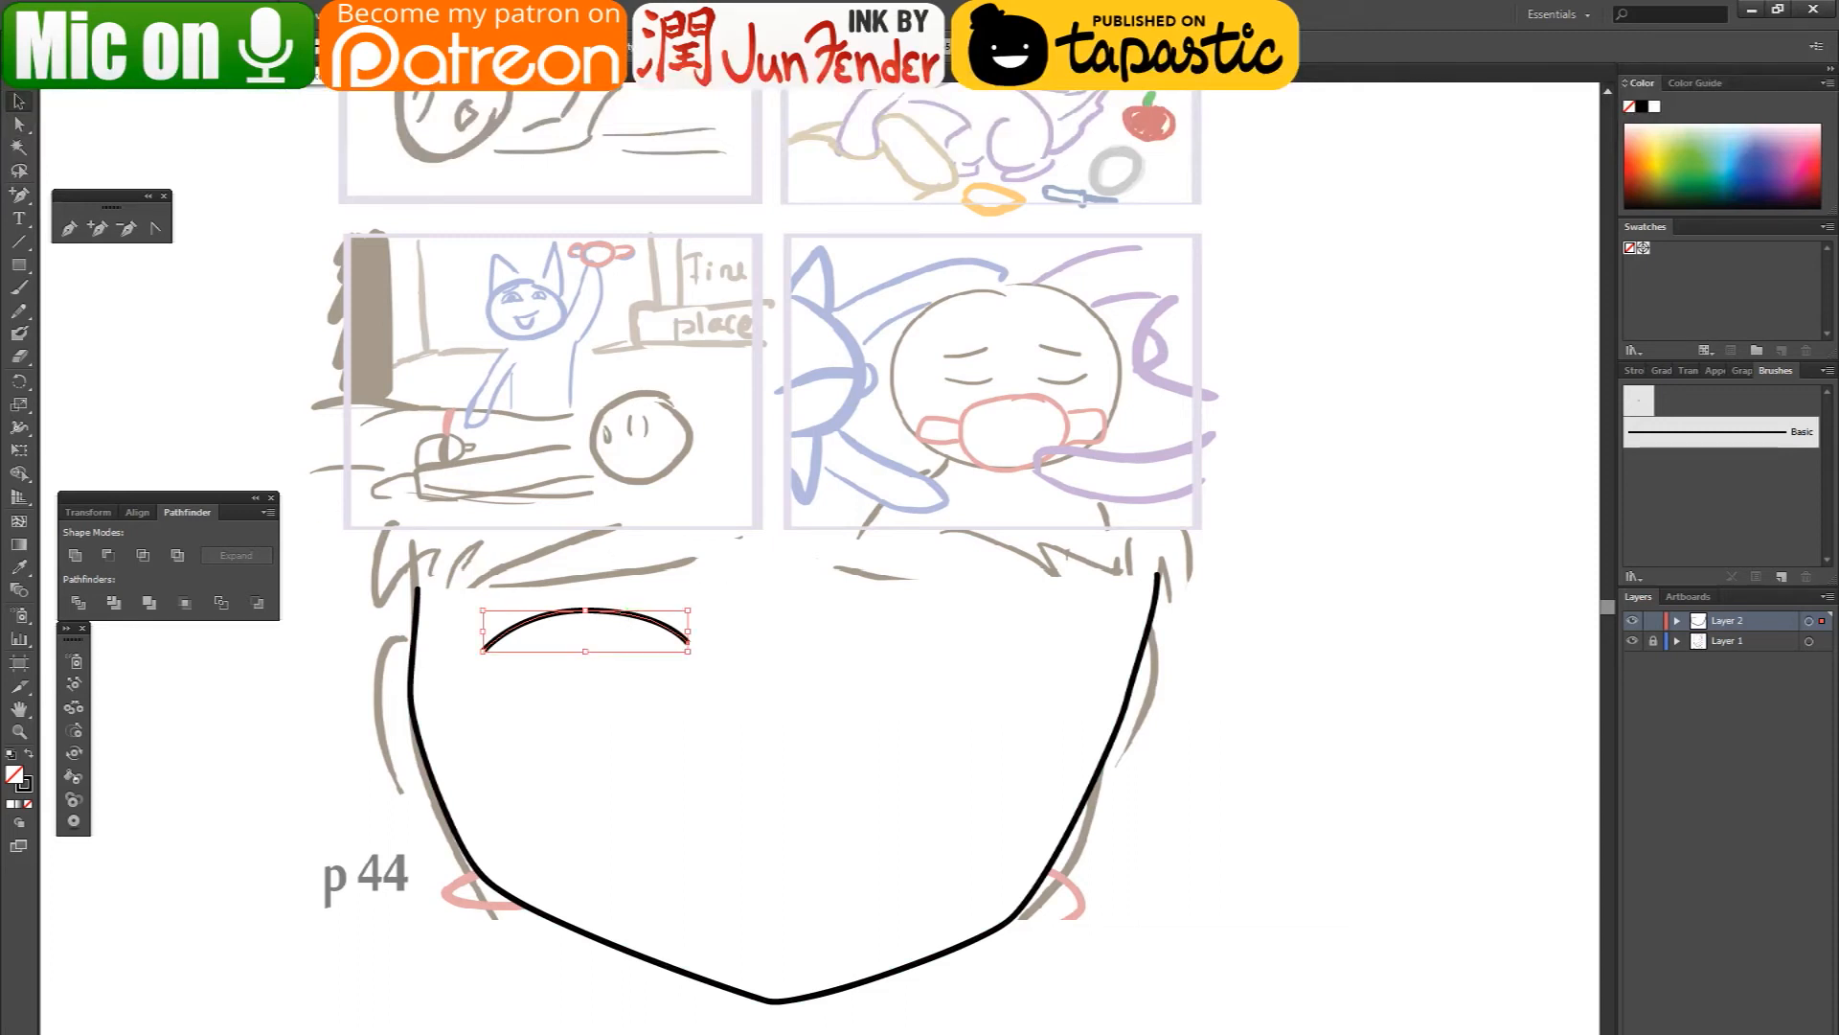
click(330, 45)
click(500, 46)
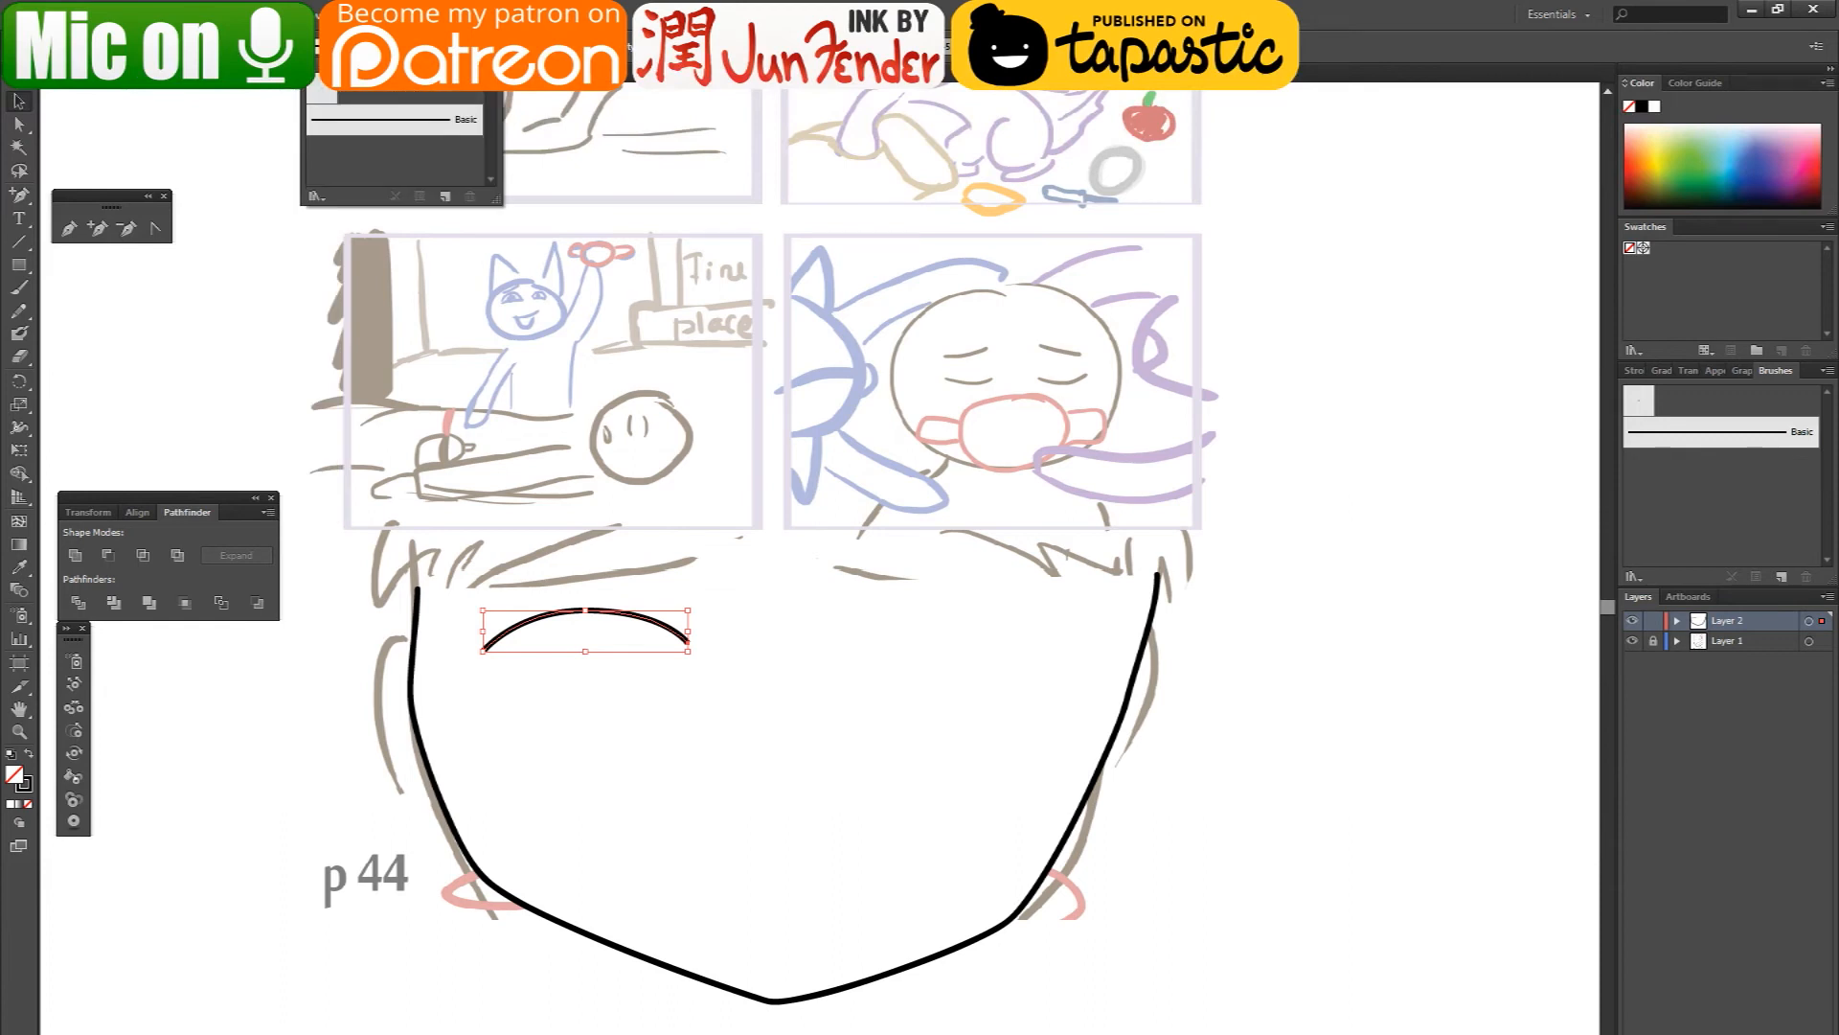
click(388, 46)
click(353, 137)
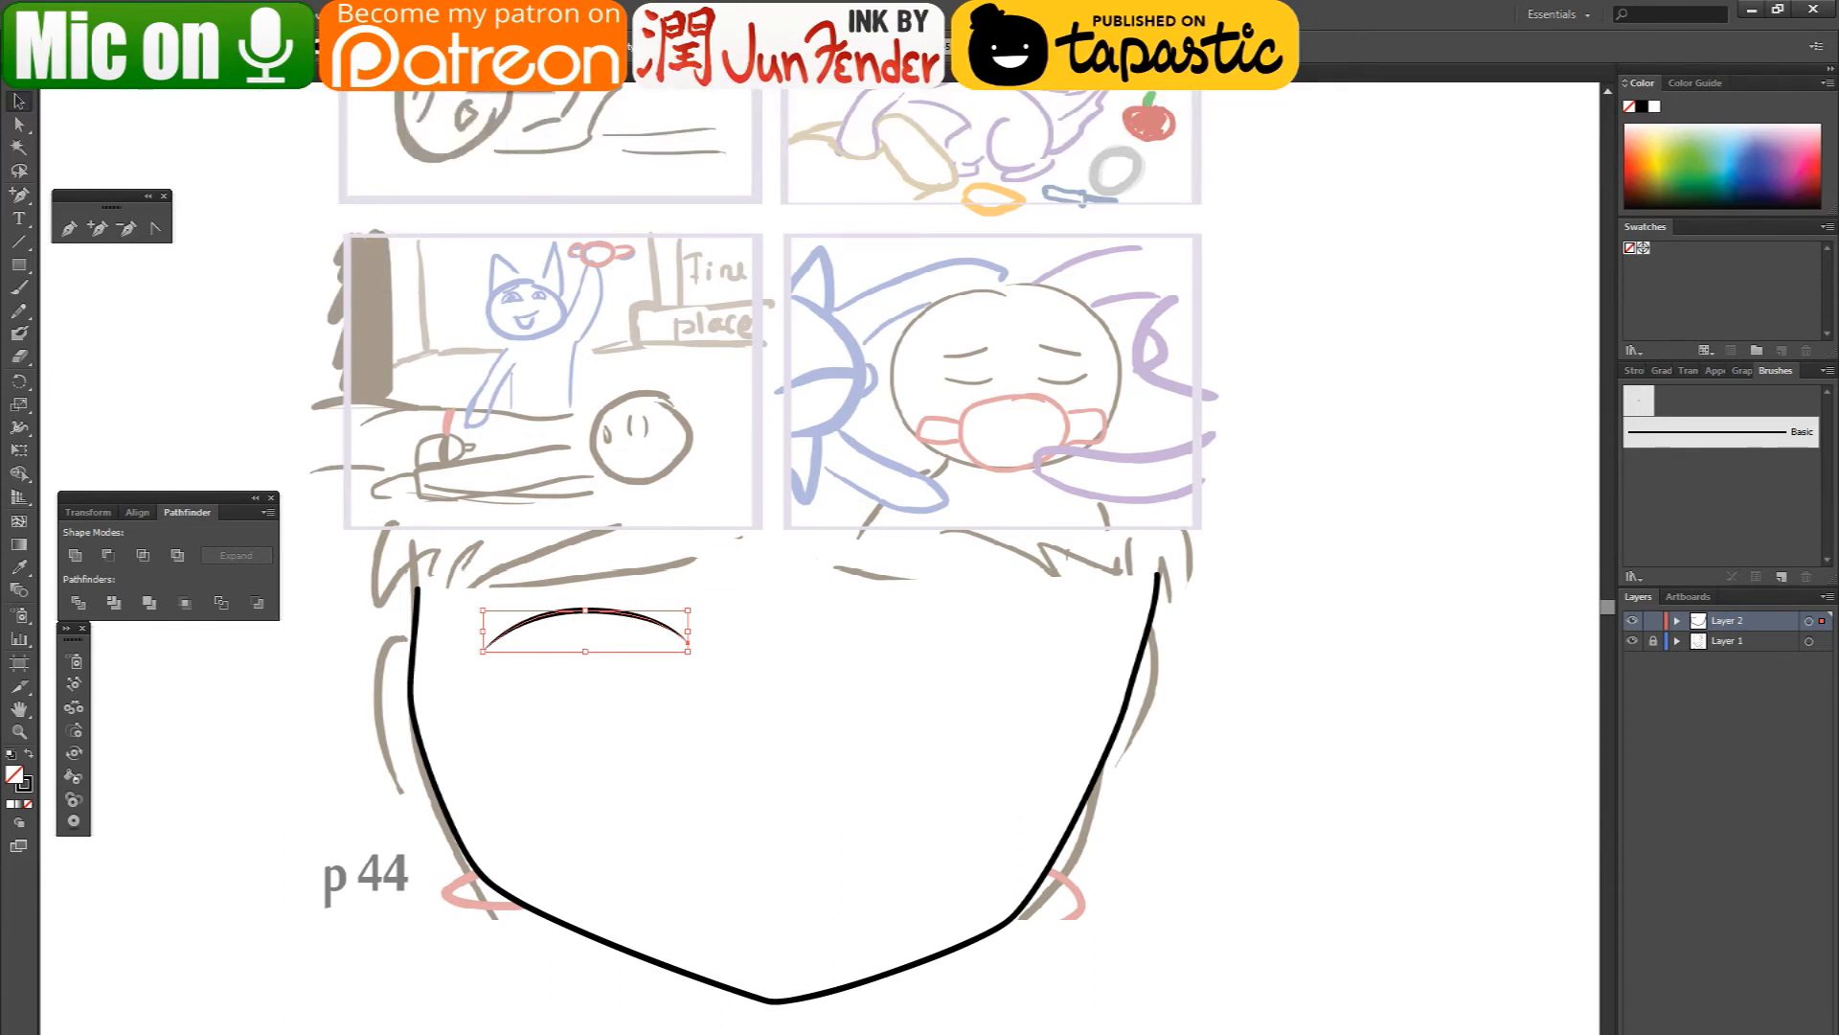
click(330, 45)
click(295, 193)
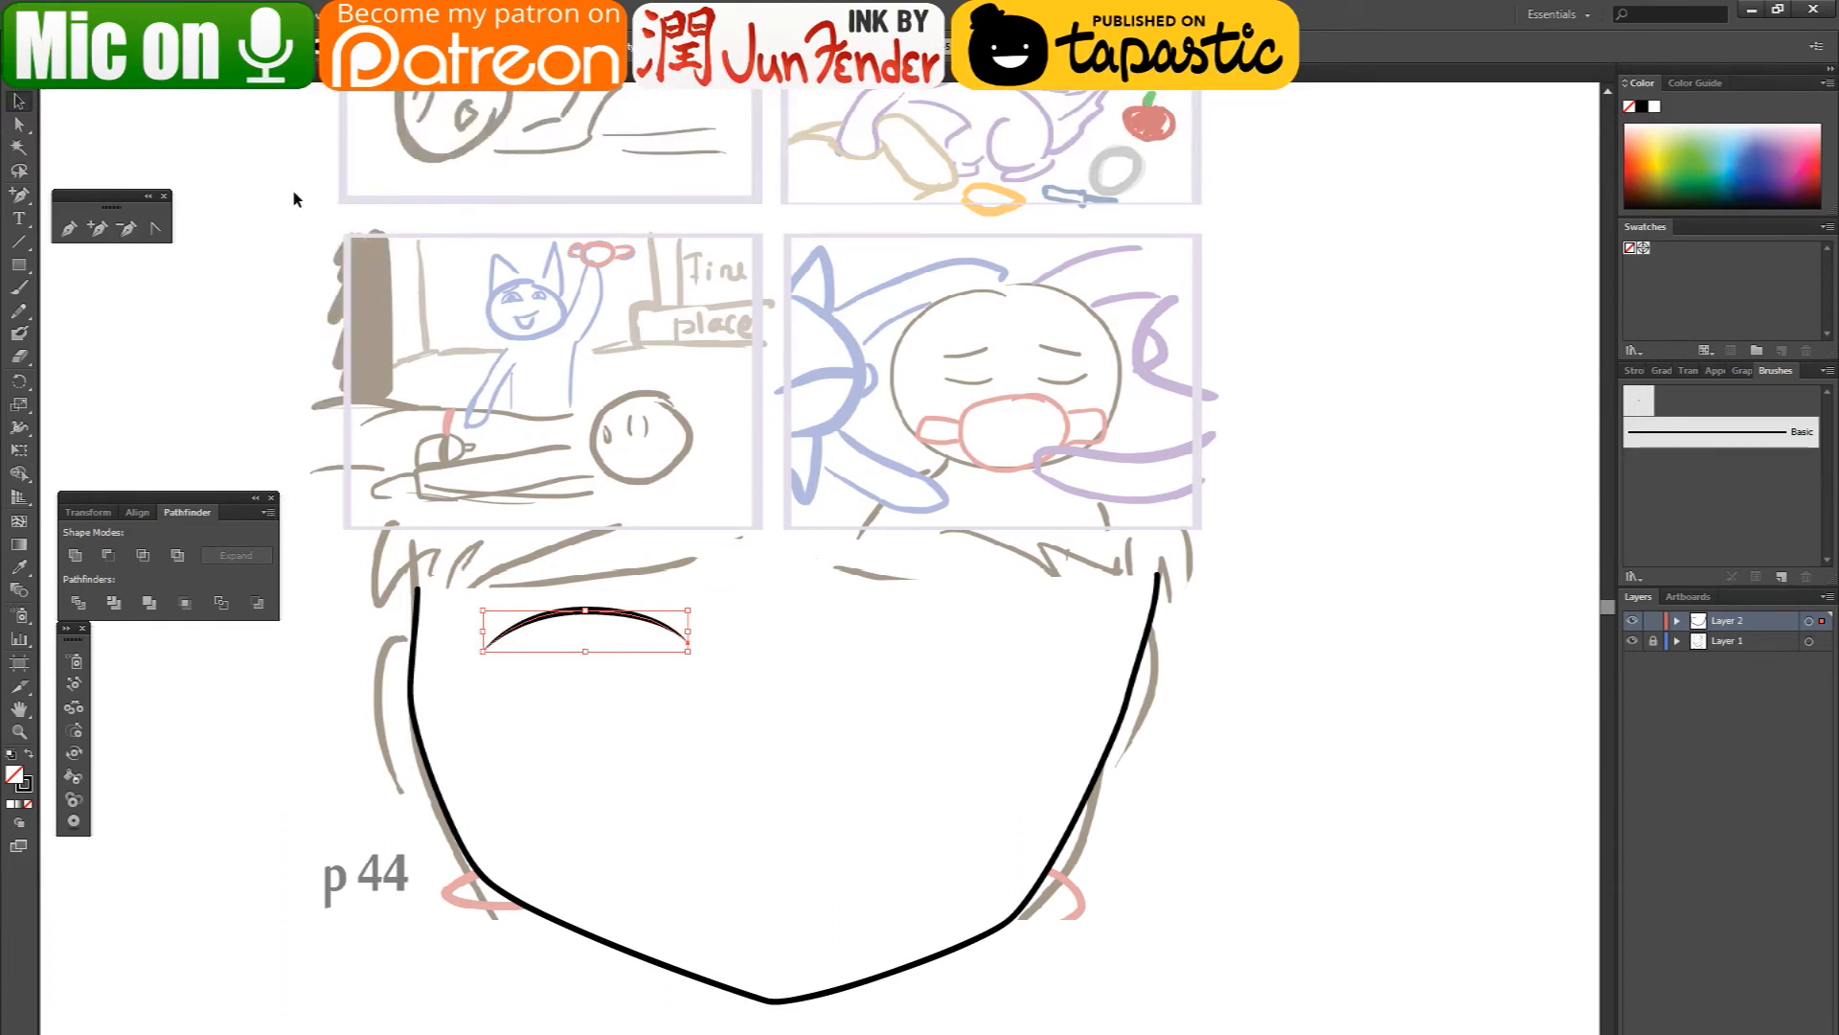
- Build both eye outlines from copies of the eyelid arc, using flipped copies as the lower lids
click(372, 770)
scroll(657, 640, up, 2)
click(651, 615)
drag(651, 615, 490, 820)
drag(652, 787, 1089, 732)
shift+click(651, 615)
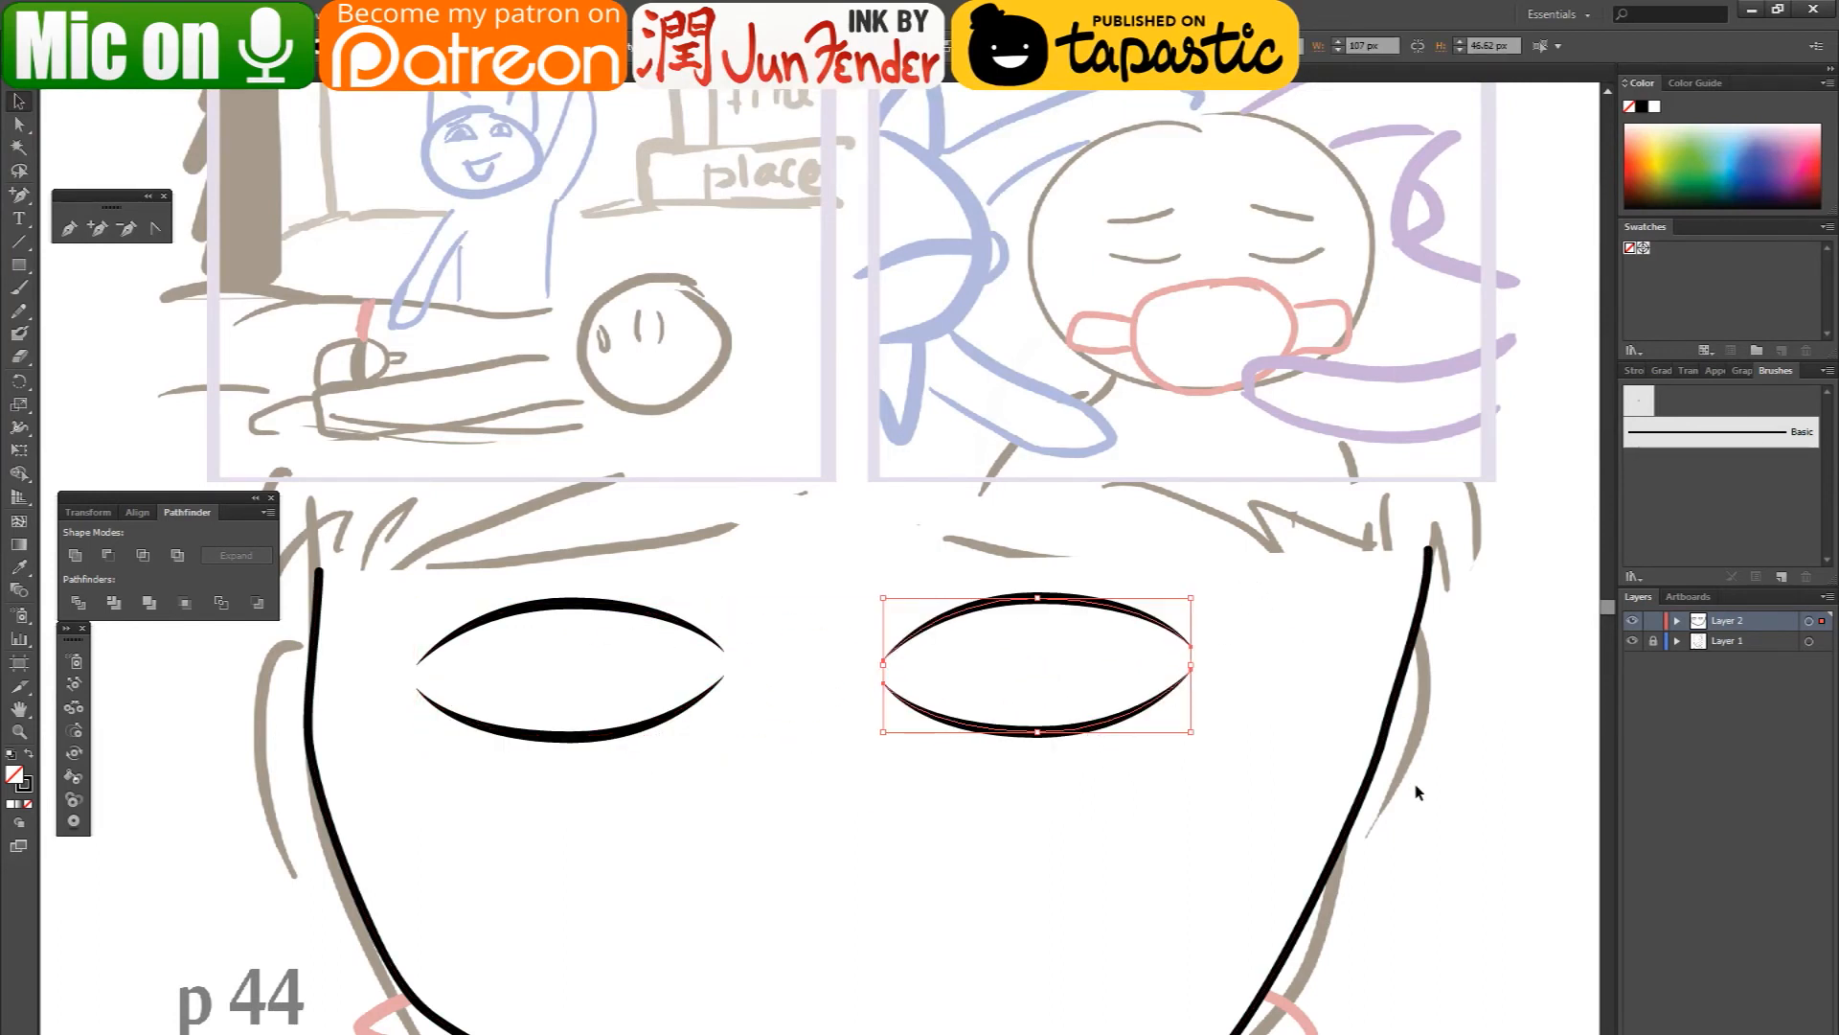
click(1246, 811)
- Adjust the chin anchor point at the bottom of the face outline
drag(829, 741, 808, 599)
click(19, 124)
click(733, 885)
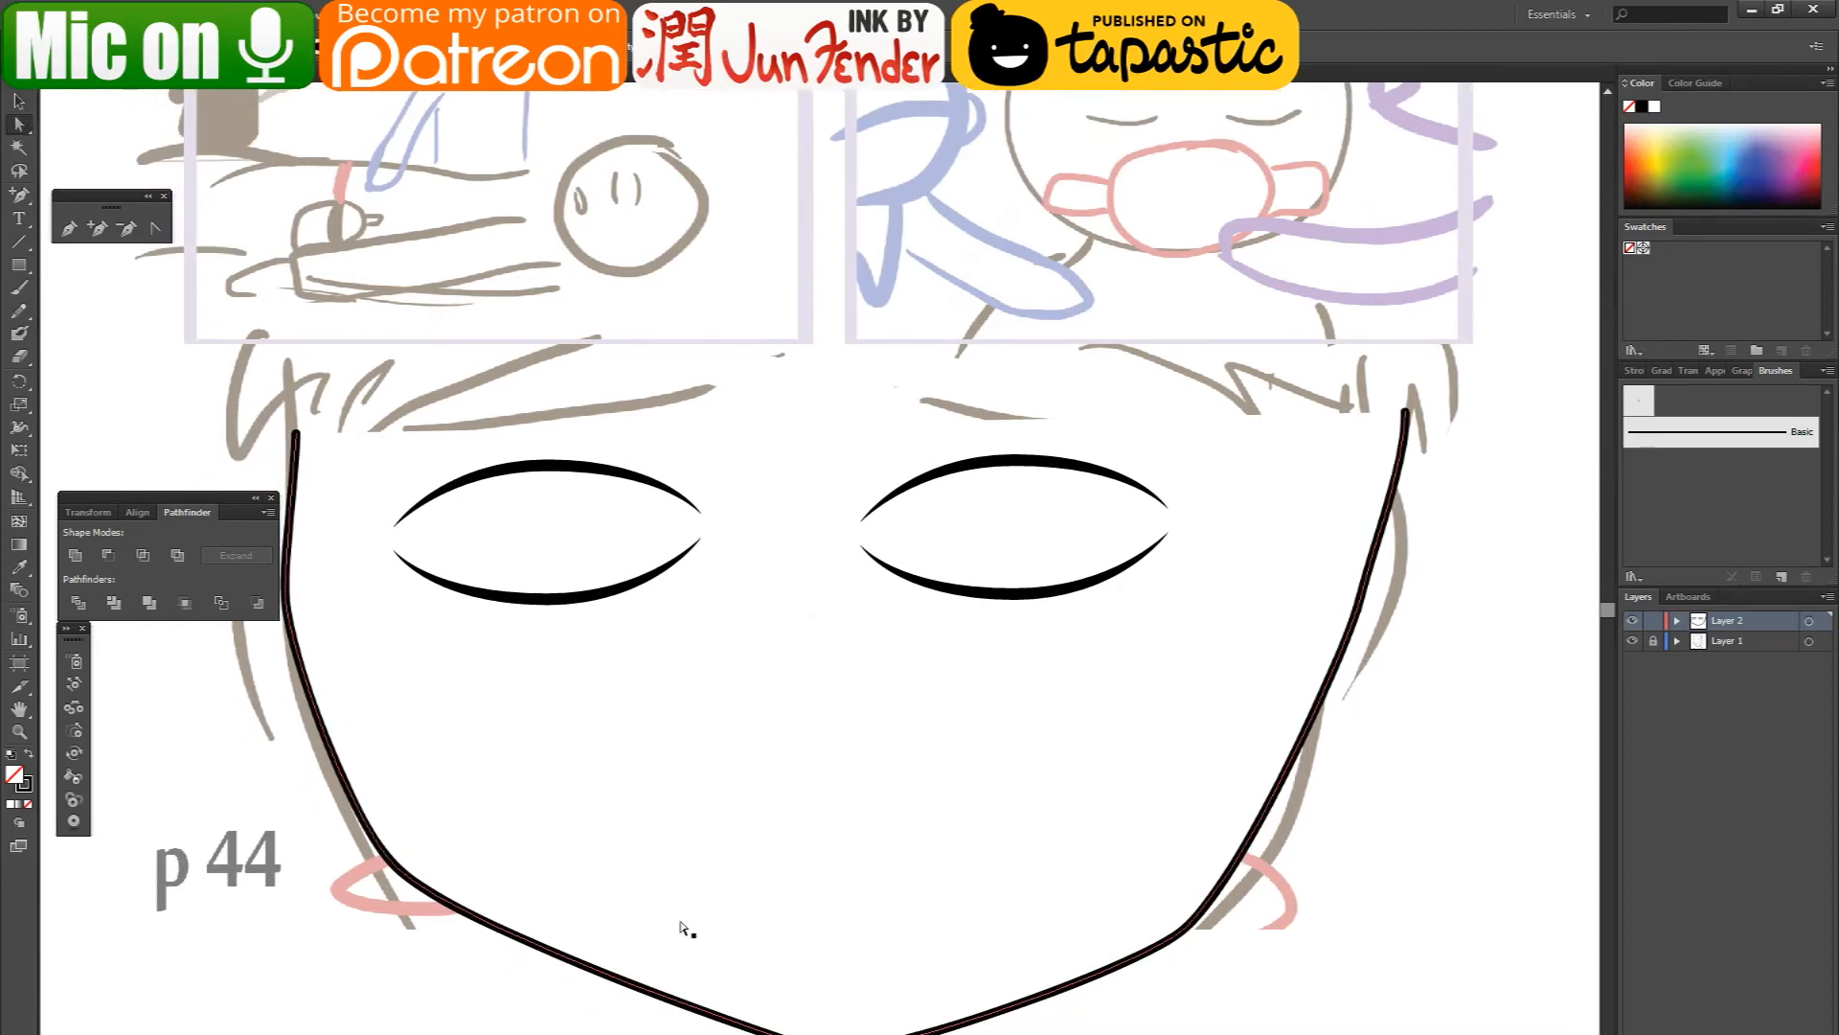
click(843, 1033)
mouse_move(843, 1034)
mouse_down()
mouse_move(922, 1033)
mouse_move(845, 1034)
mouse_up()
click(833, 1033)
click(613, 1015)
- Draw an iris circle with the Ellipse tool inside the eye beside the p 44 label and lower its upper eyelid arc onto the circle
click(17, 269)
drag(18, 276, 67, 311)
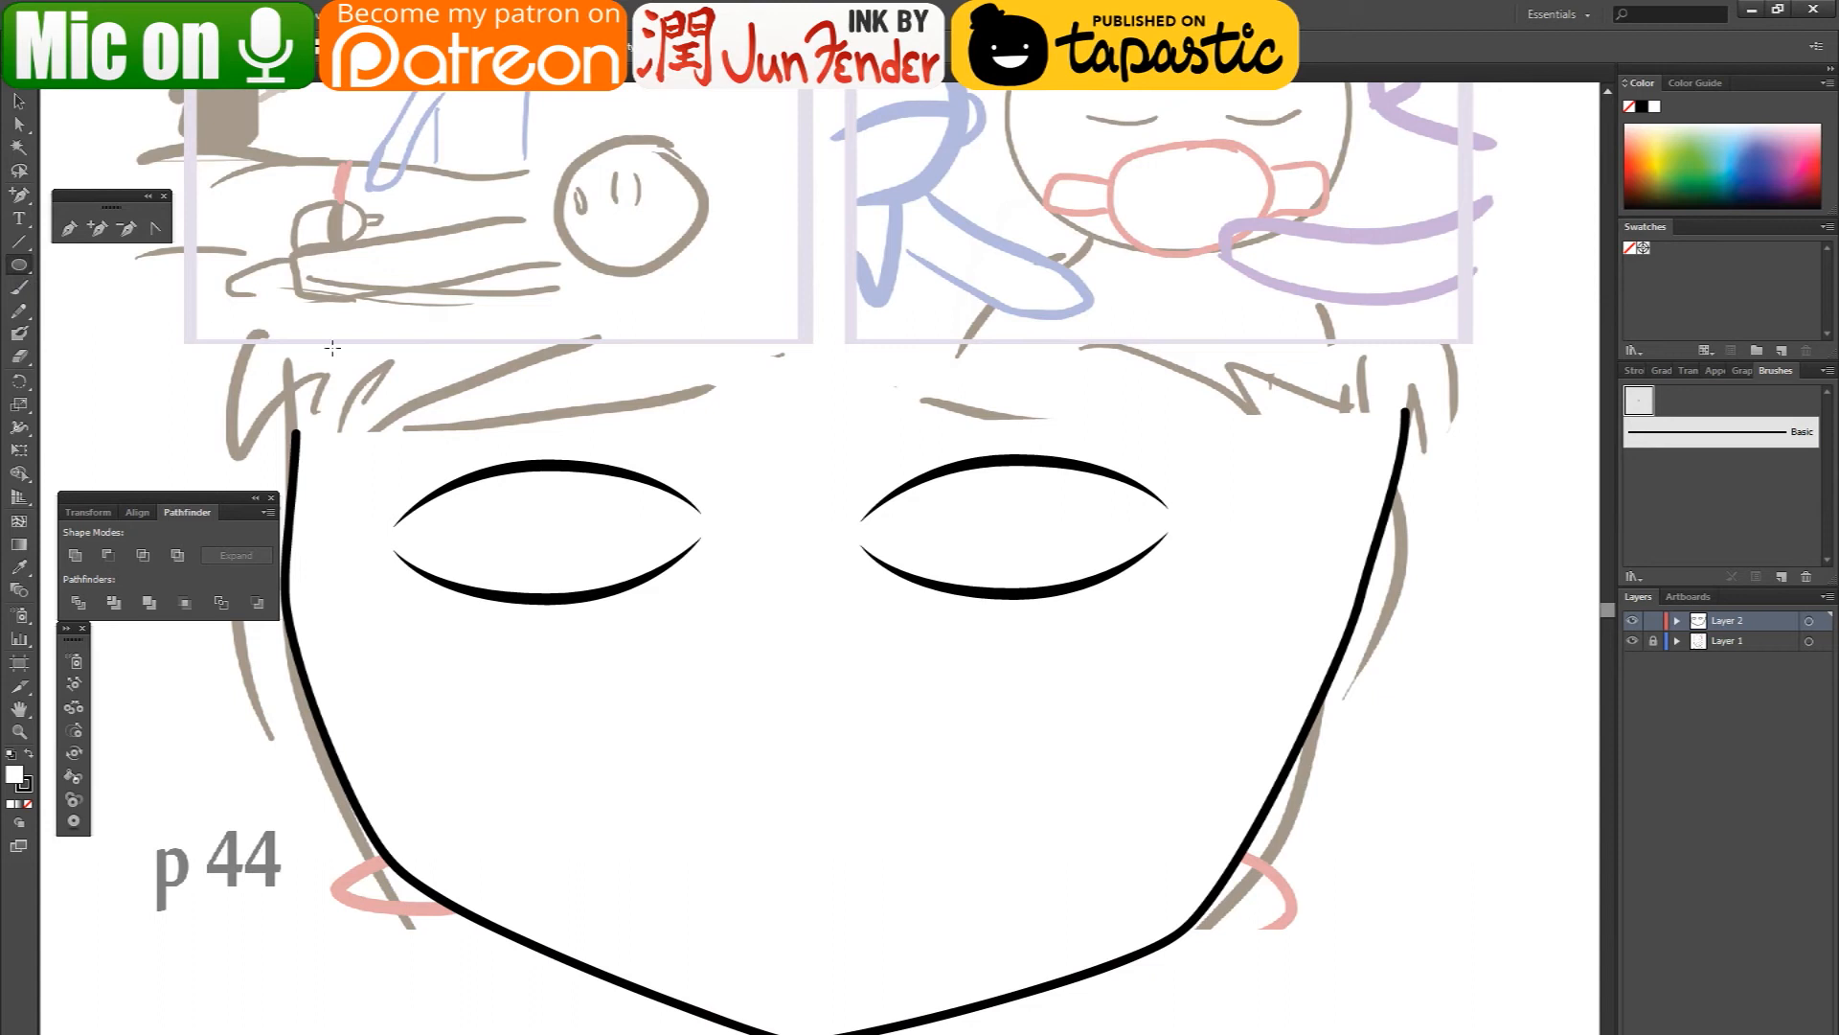
drag(496, 477, 628, 594)
key(v)
mouse_move(581, 467)
mouse_down()
mouse_move(561, 466)
mouse_move(572, 493)
mouse_up()
click(553, 468)
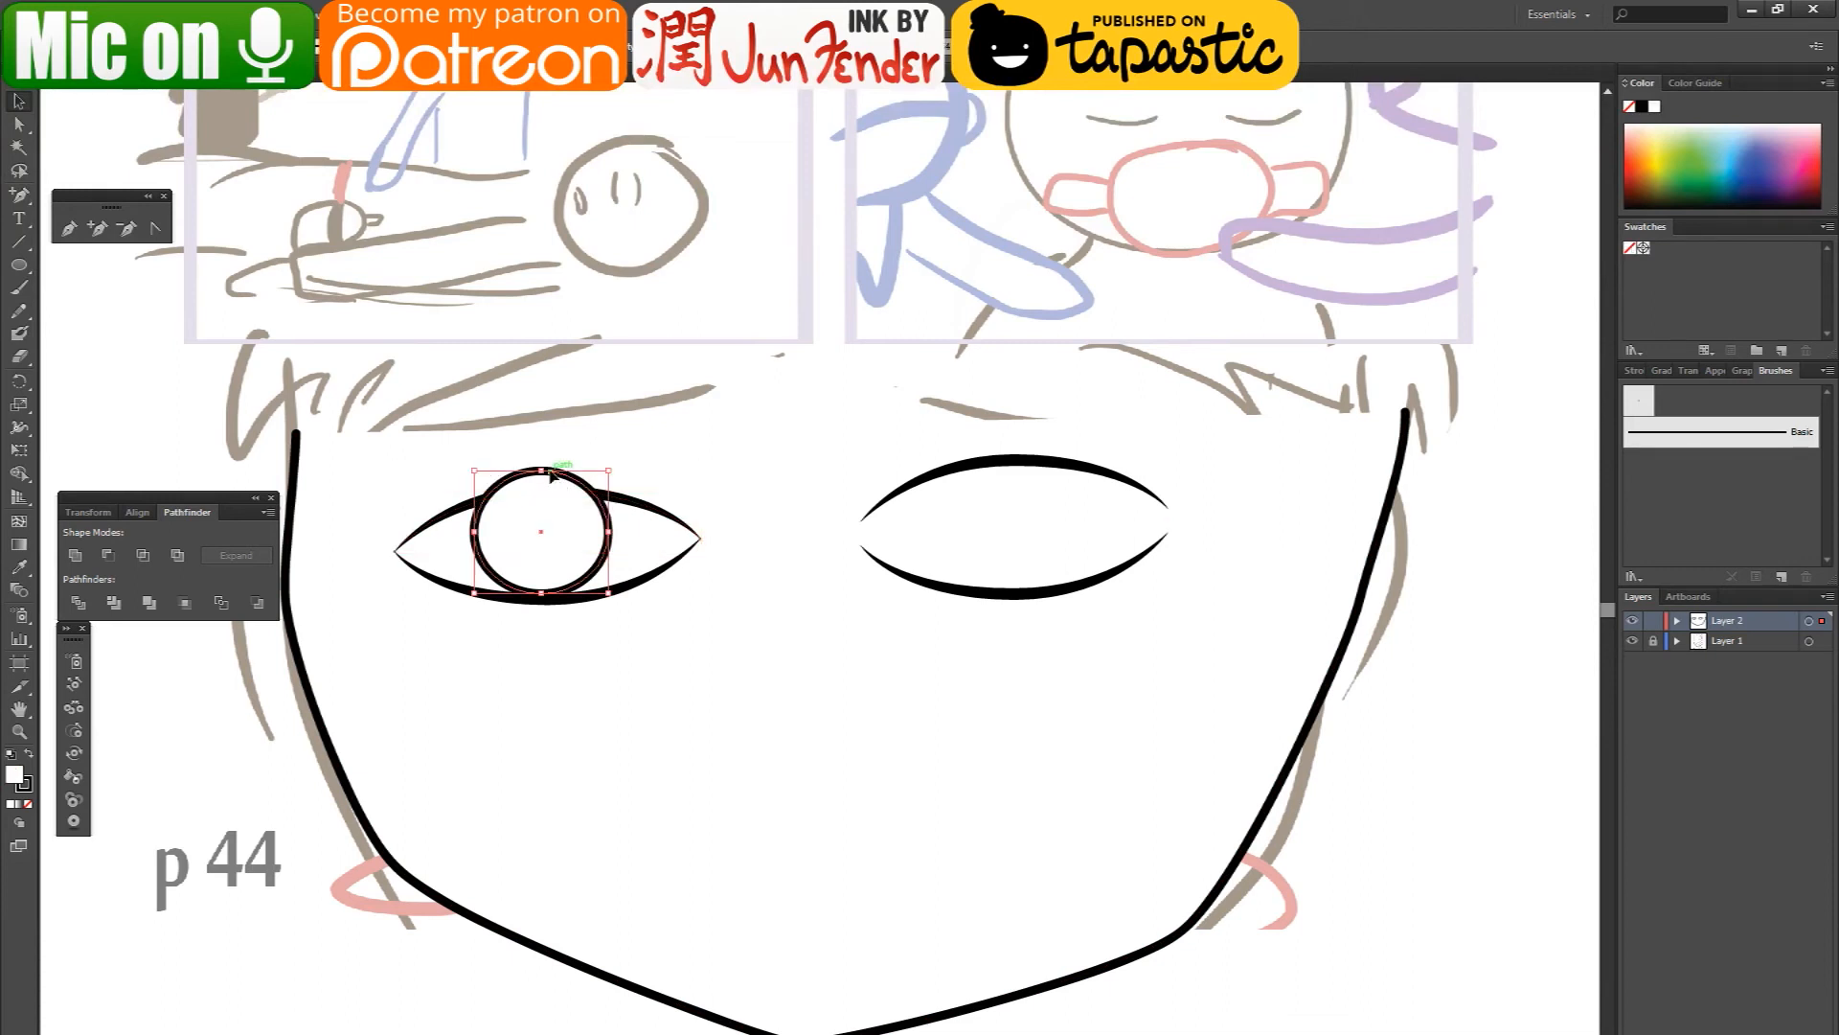
- Erase the top of the iris circle where it extends past the upper eyelid, using a smaller Eraser
click(18, 355)
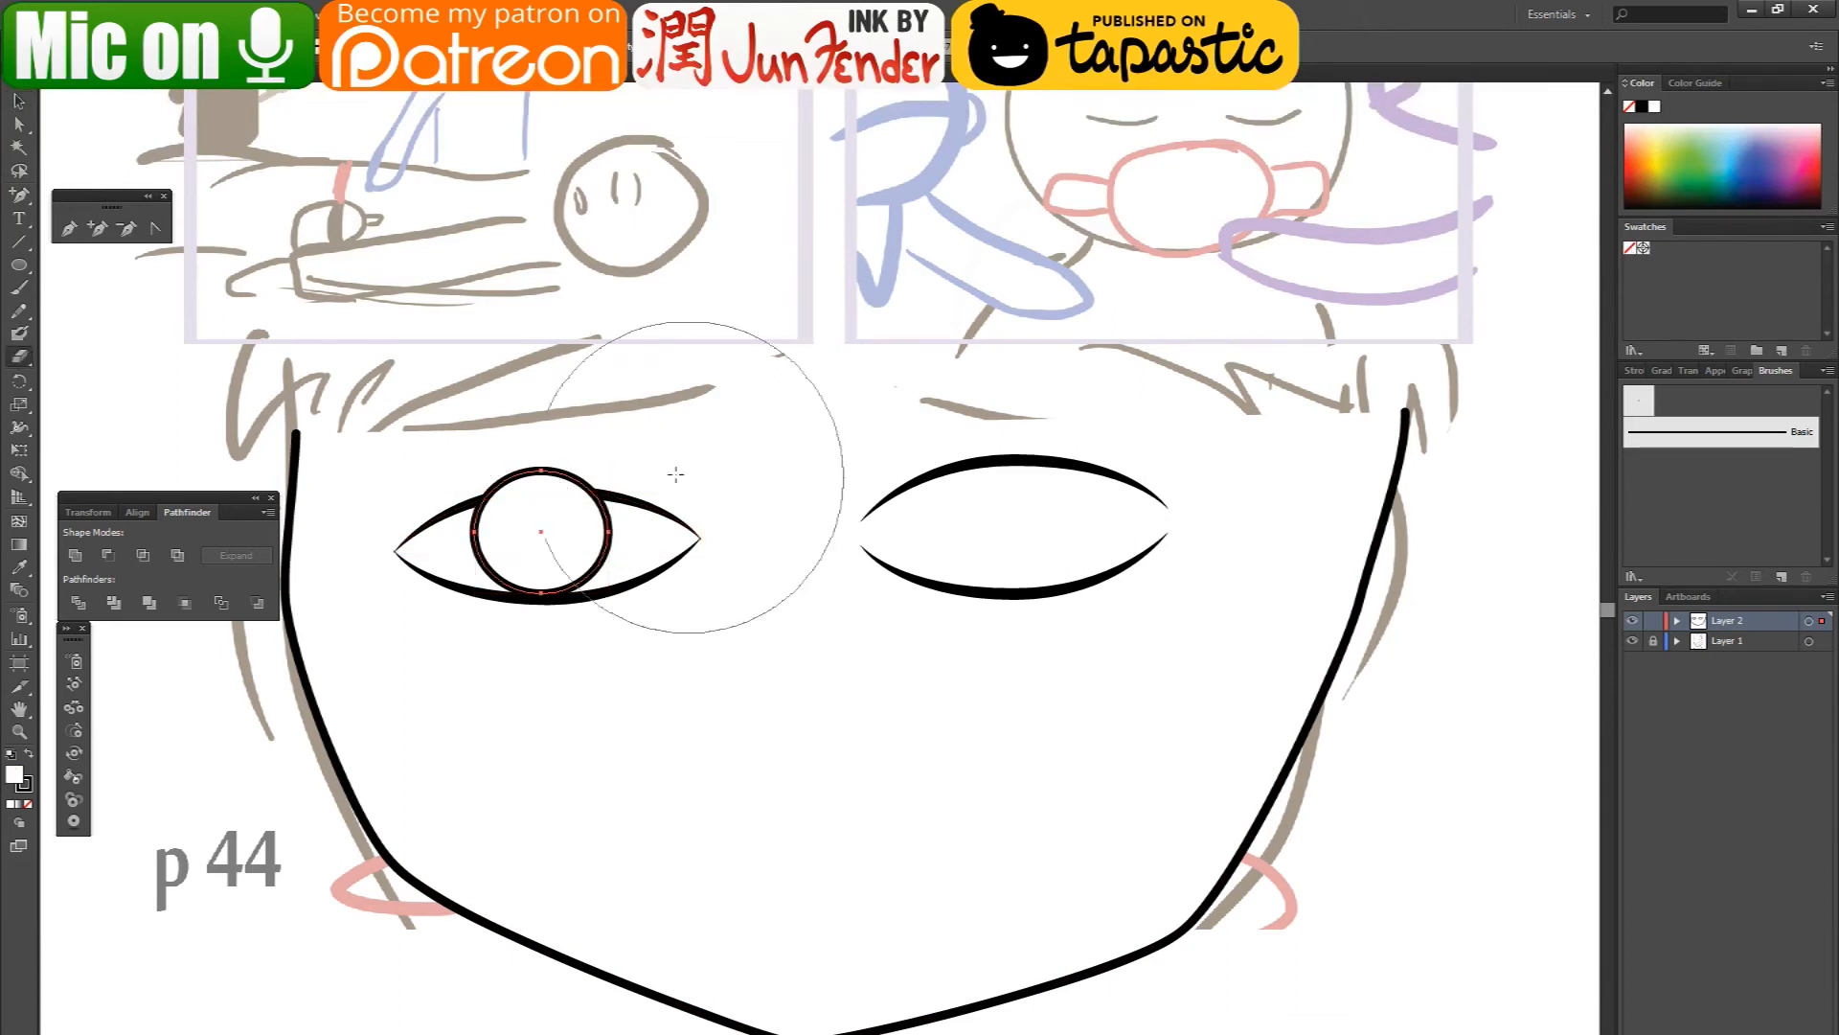
key([)
key([)
key([)
key([)
key([)
key([)
drag(476, 506, 599, 491)
- Curve the iris's cut top edge up to follow the upper eyelid and adjust its stacking order relative to the eyelid lines
click(18, 124)
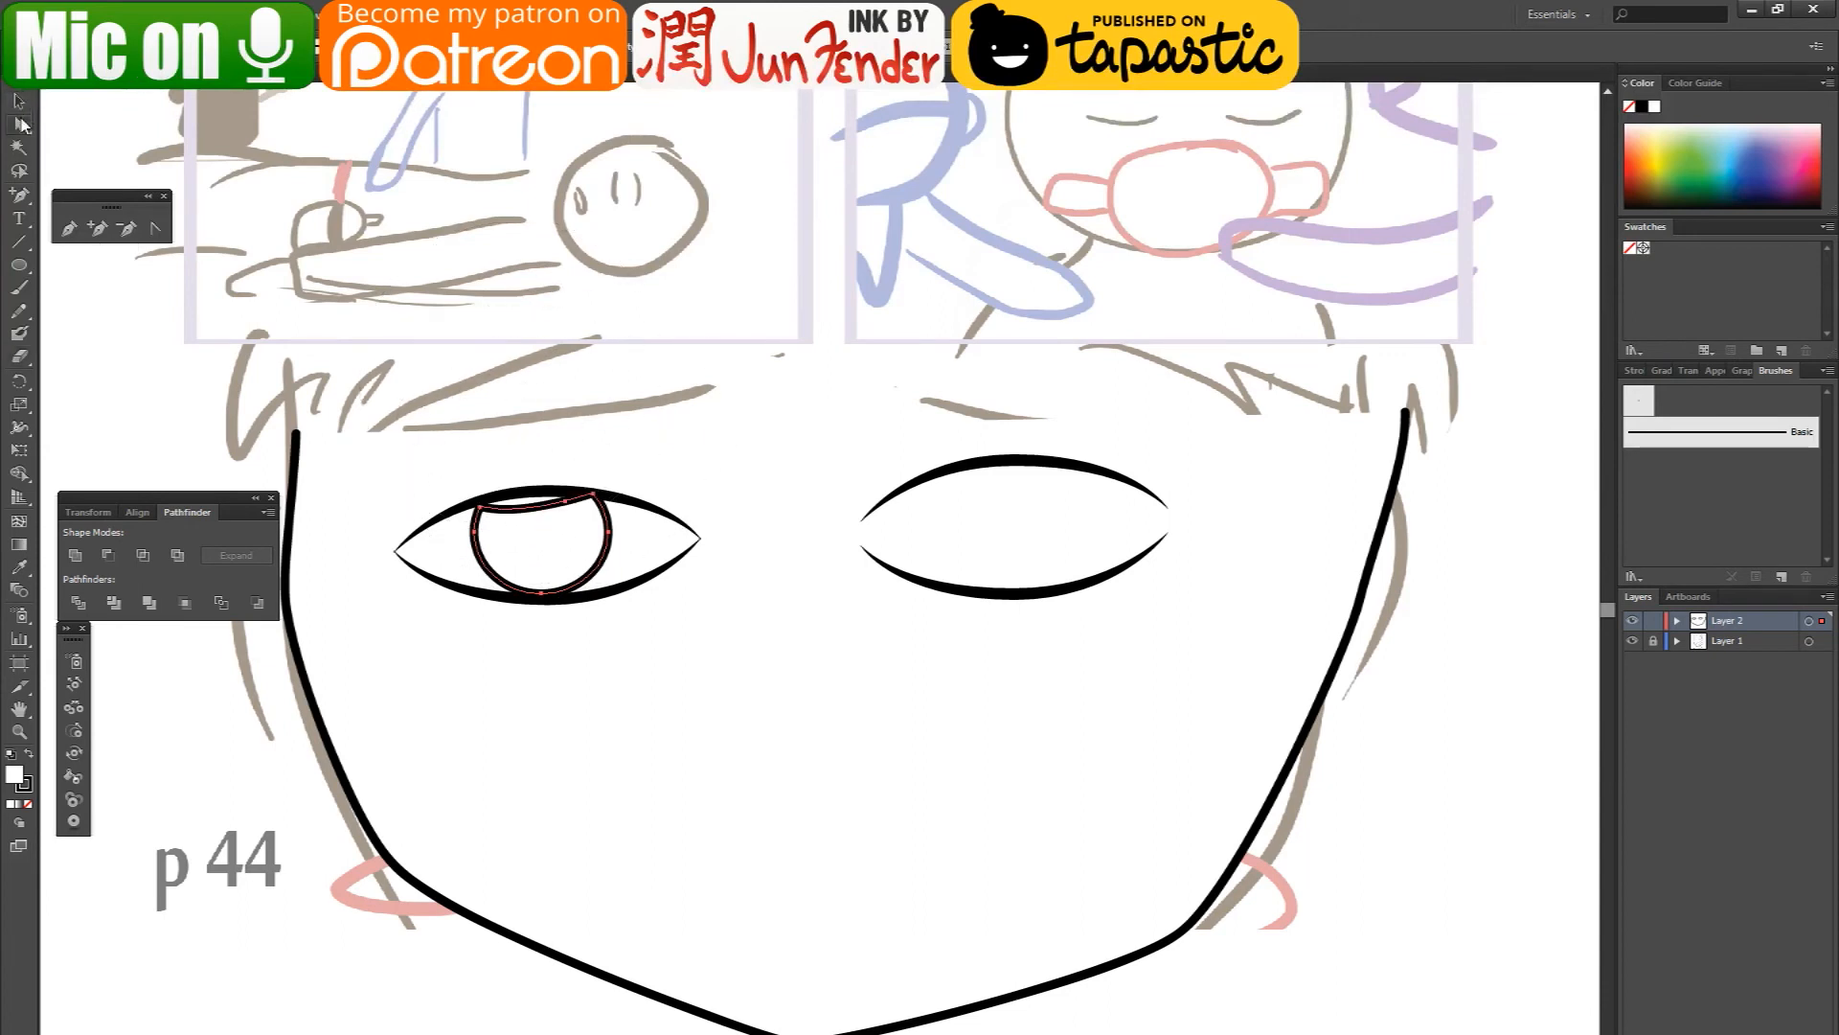
mouse_move(565, 501)
mouse_down()
mouse_move(525, 497)
mouse_move(581, 506)
mouse_move(561, 491)
mouse_up()
key(v)
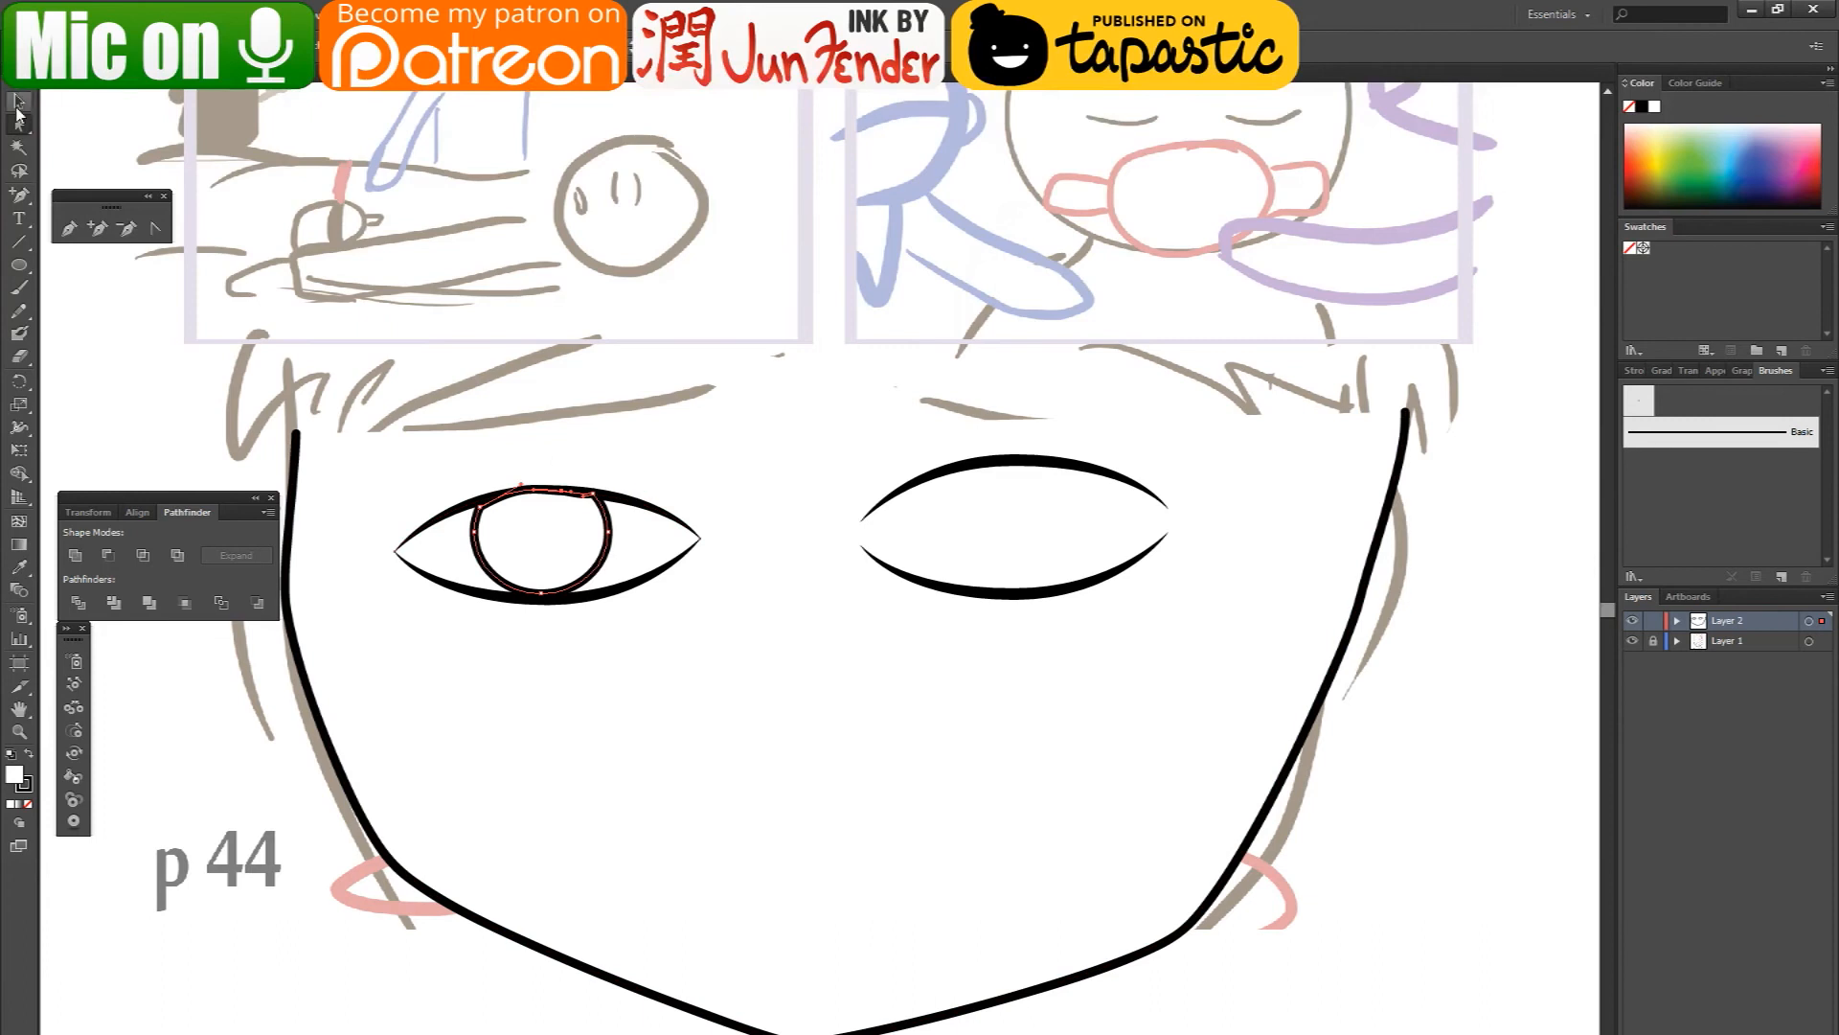
click(574, 533)
ctrl+click(576, 533)
key(ctrl+[)
key(ctrl+[)
key(ctrl+])
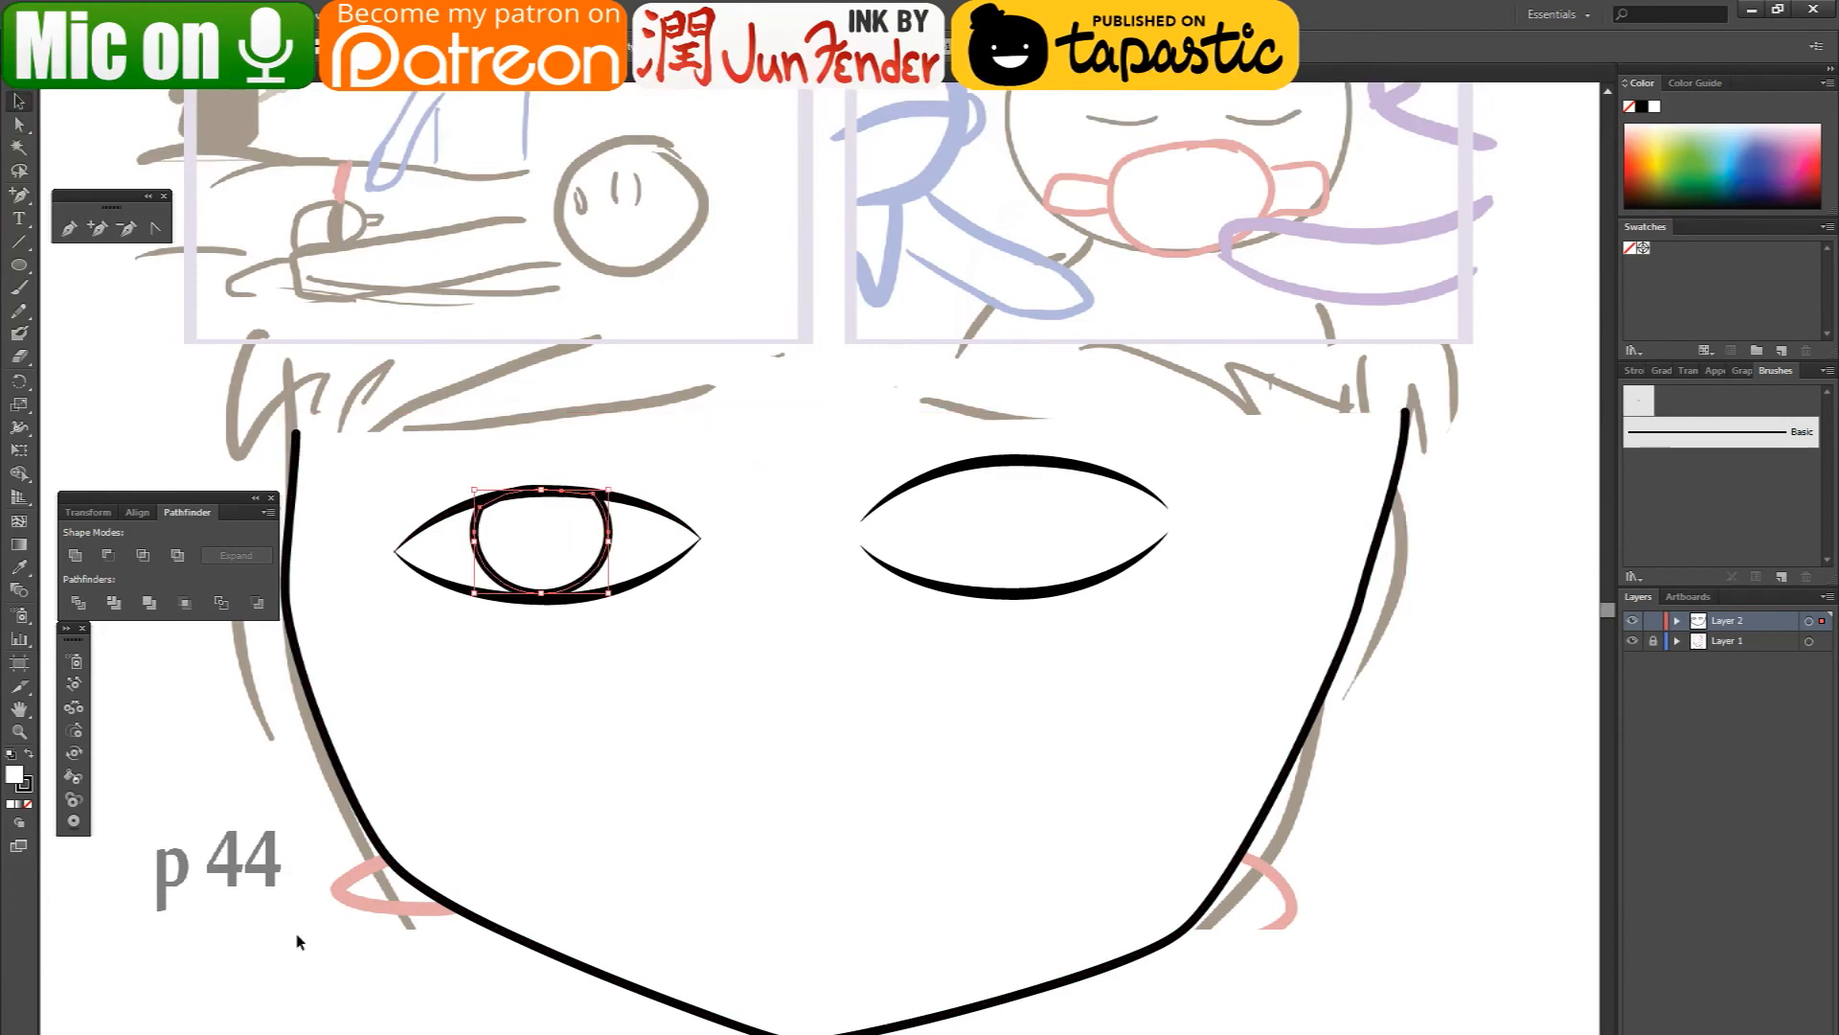
- Place a copy of the iris in the other eye and lower that eye's upper eyelid arc to meet it
drag(553, 546, 985, 565)
click(1017, 491)
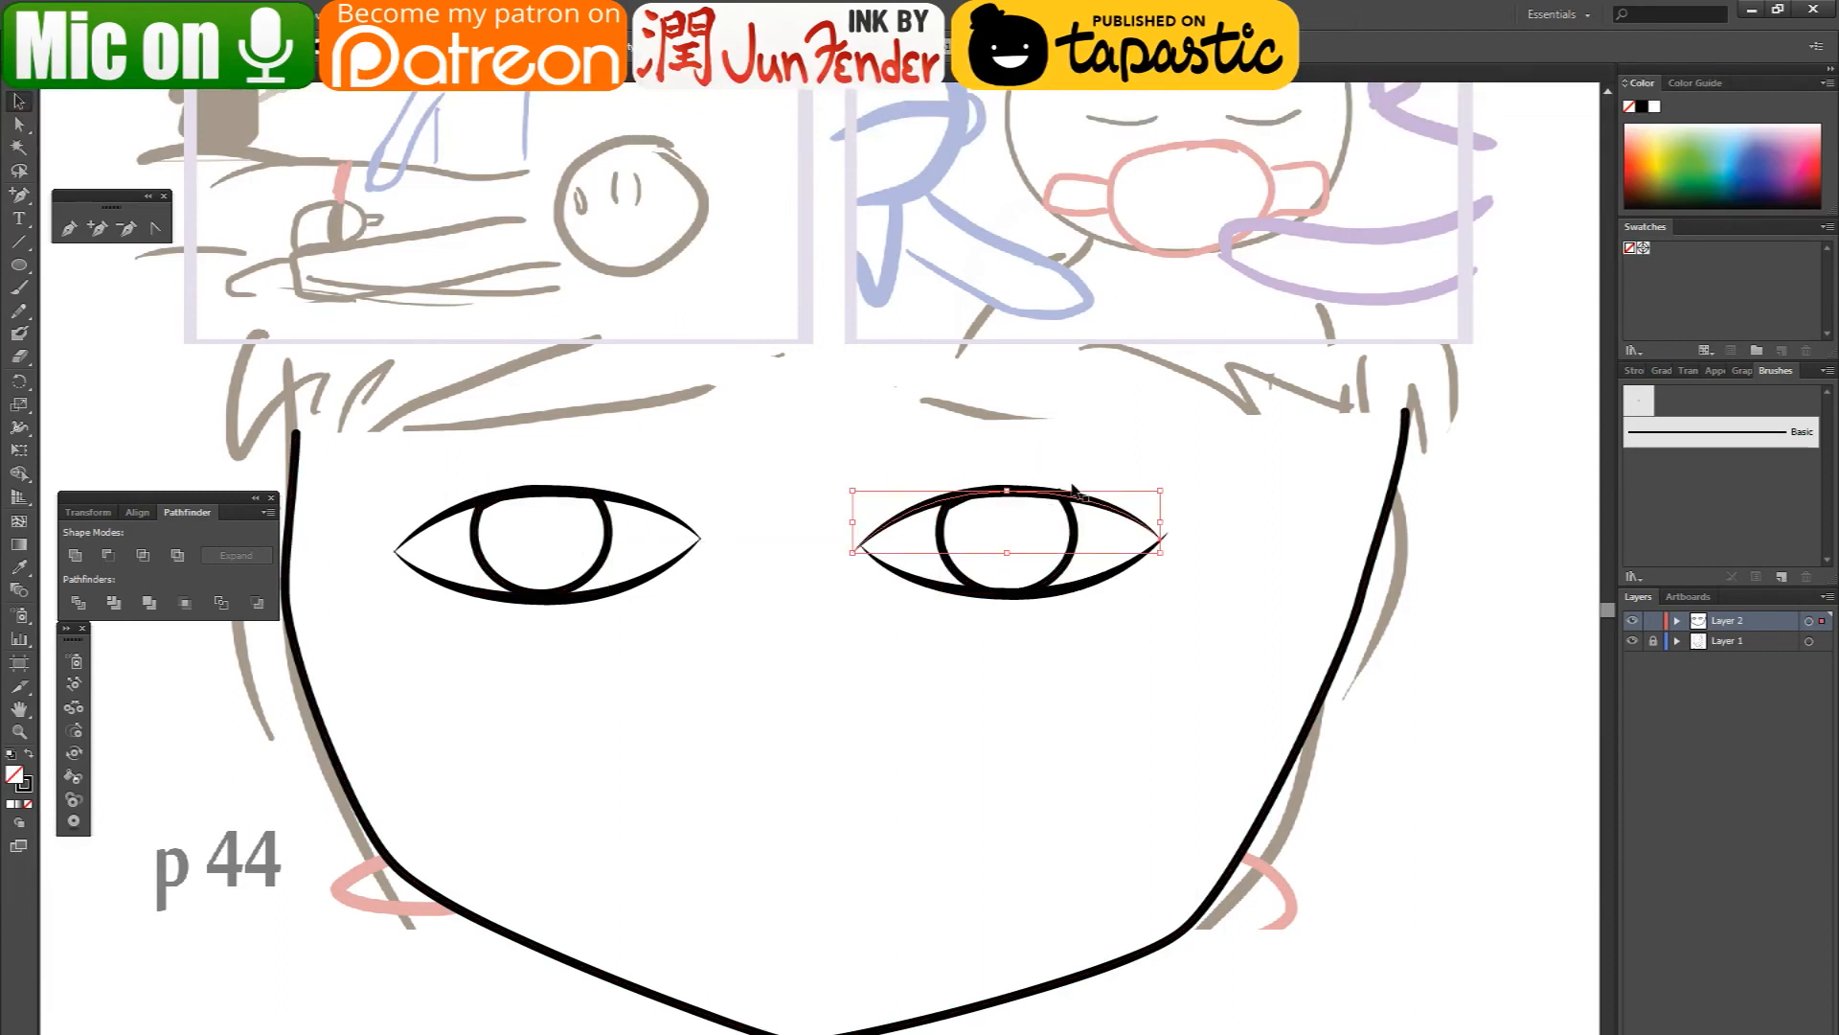
click(1375, 664)
scroll(546, 669, down, 3)
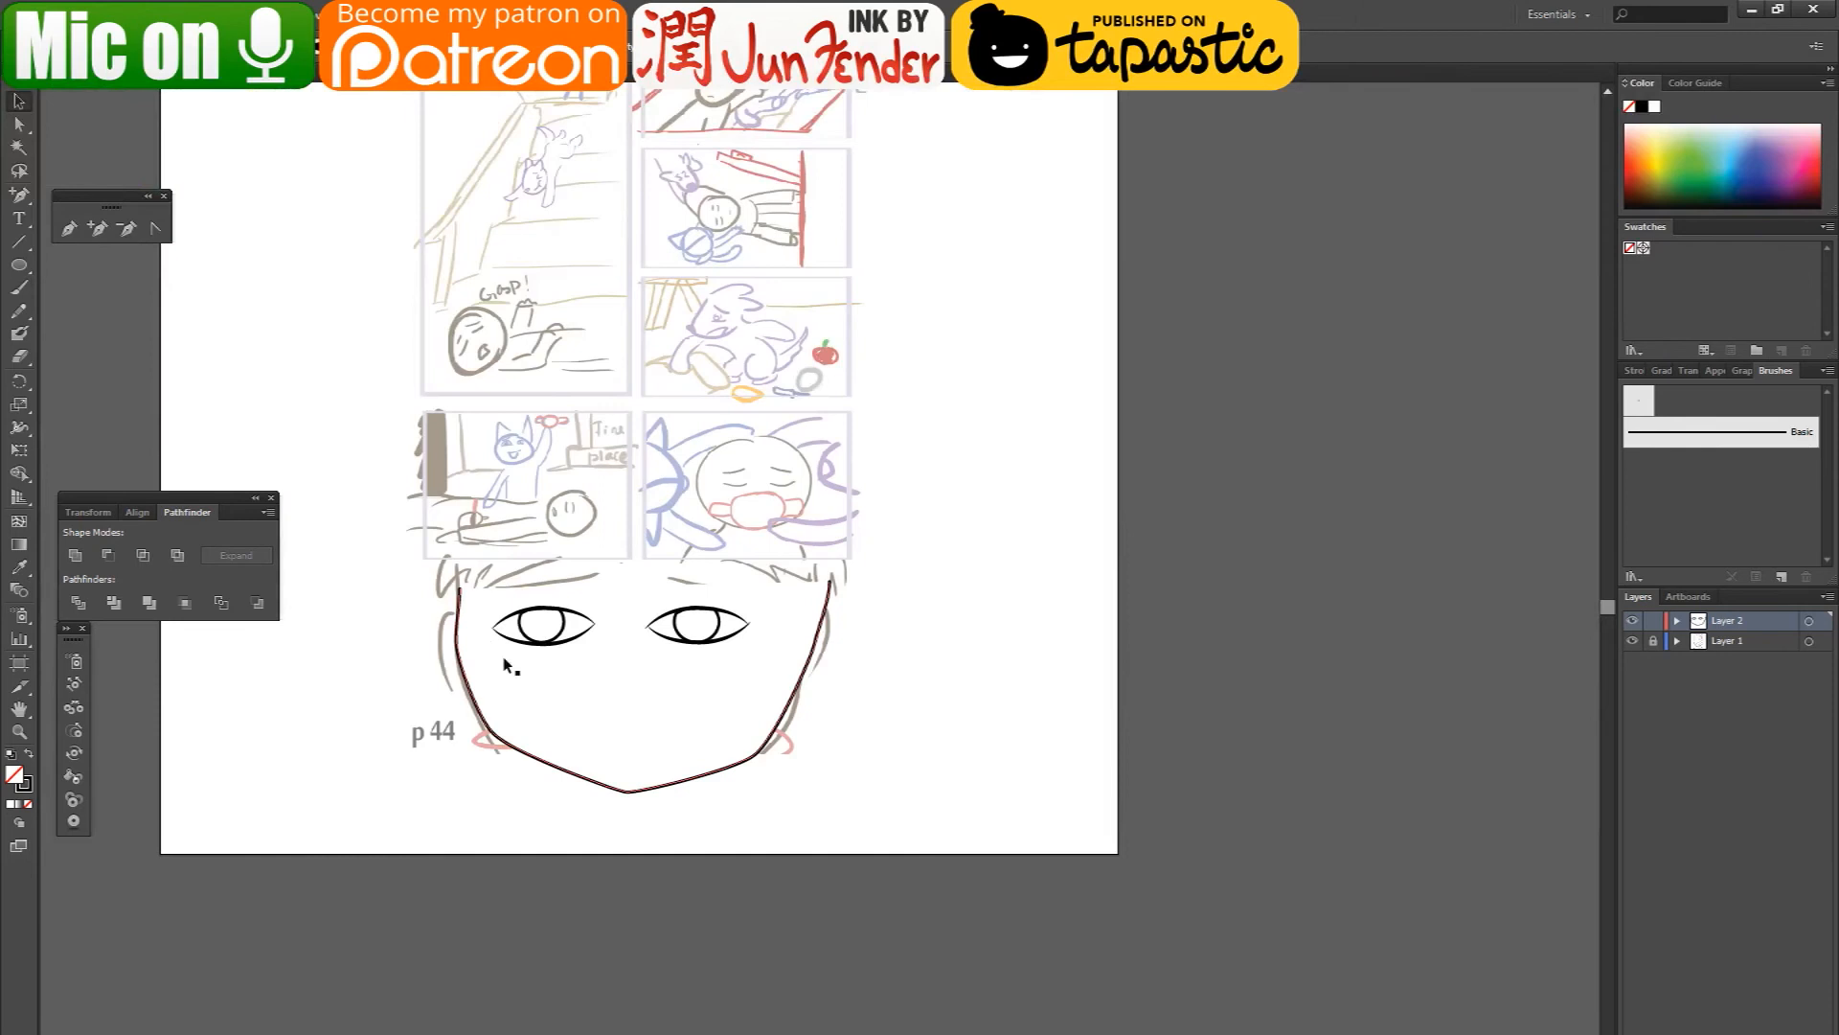
scroll(565, 671, up, 3)
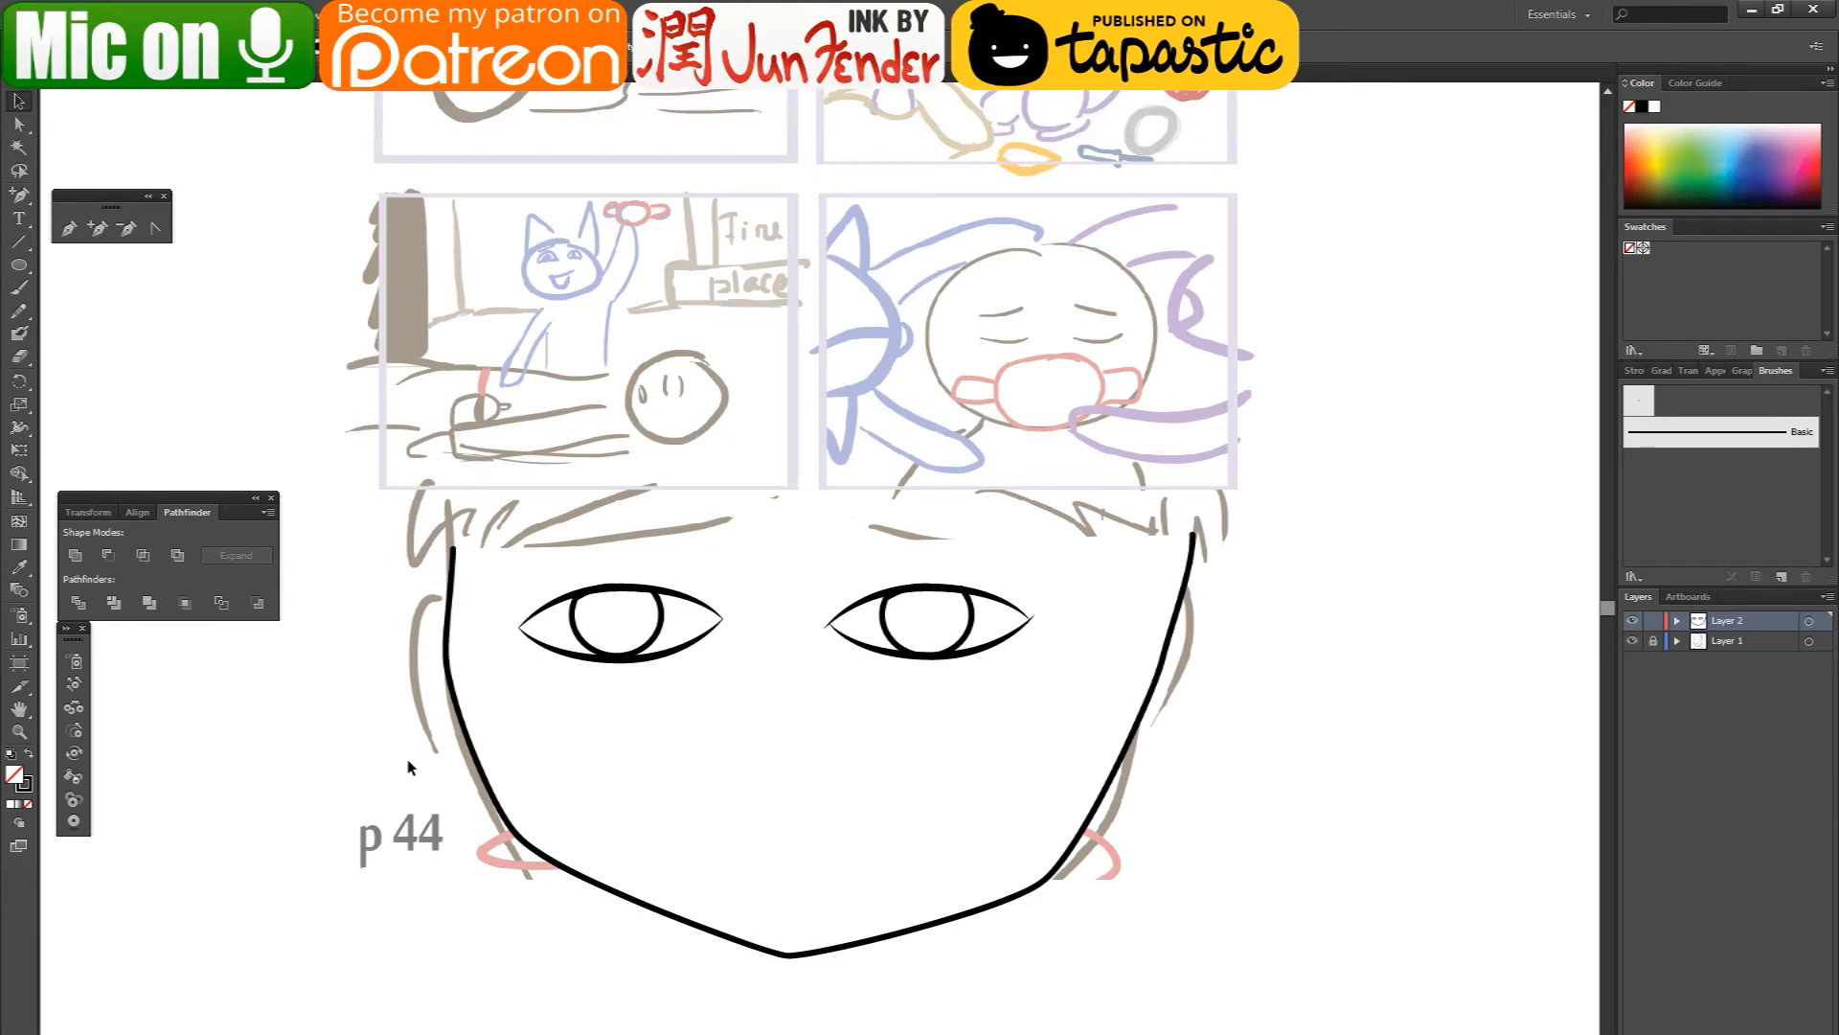
- Fill both irises with the green color 238c00
click(619, 628)
shift+click(910, 607)
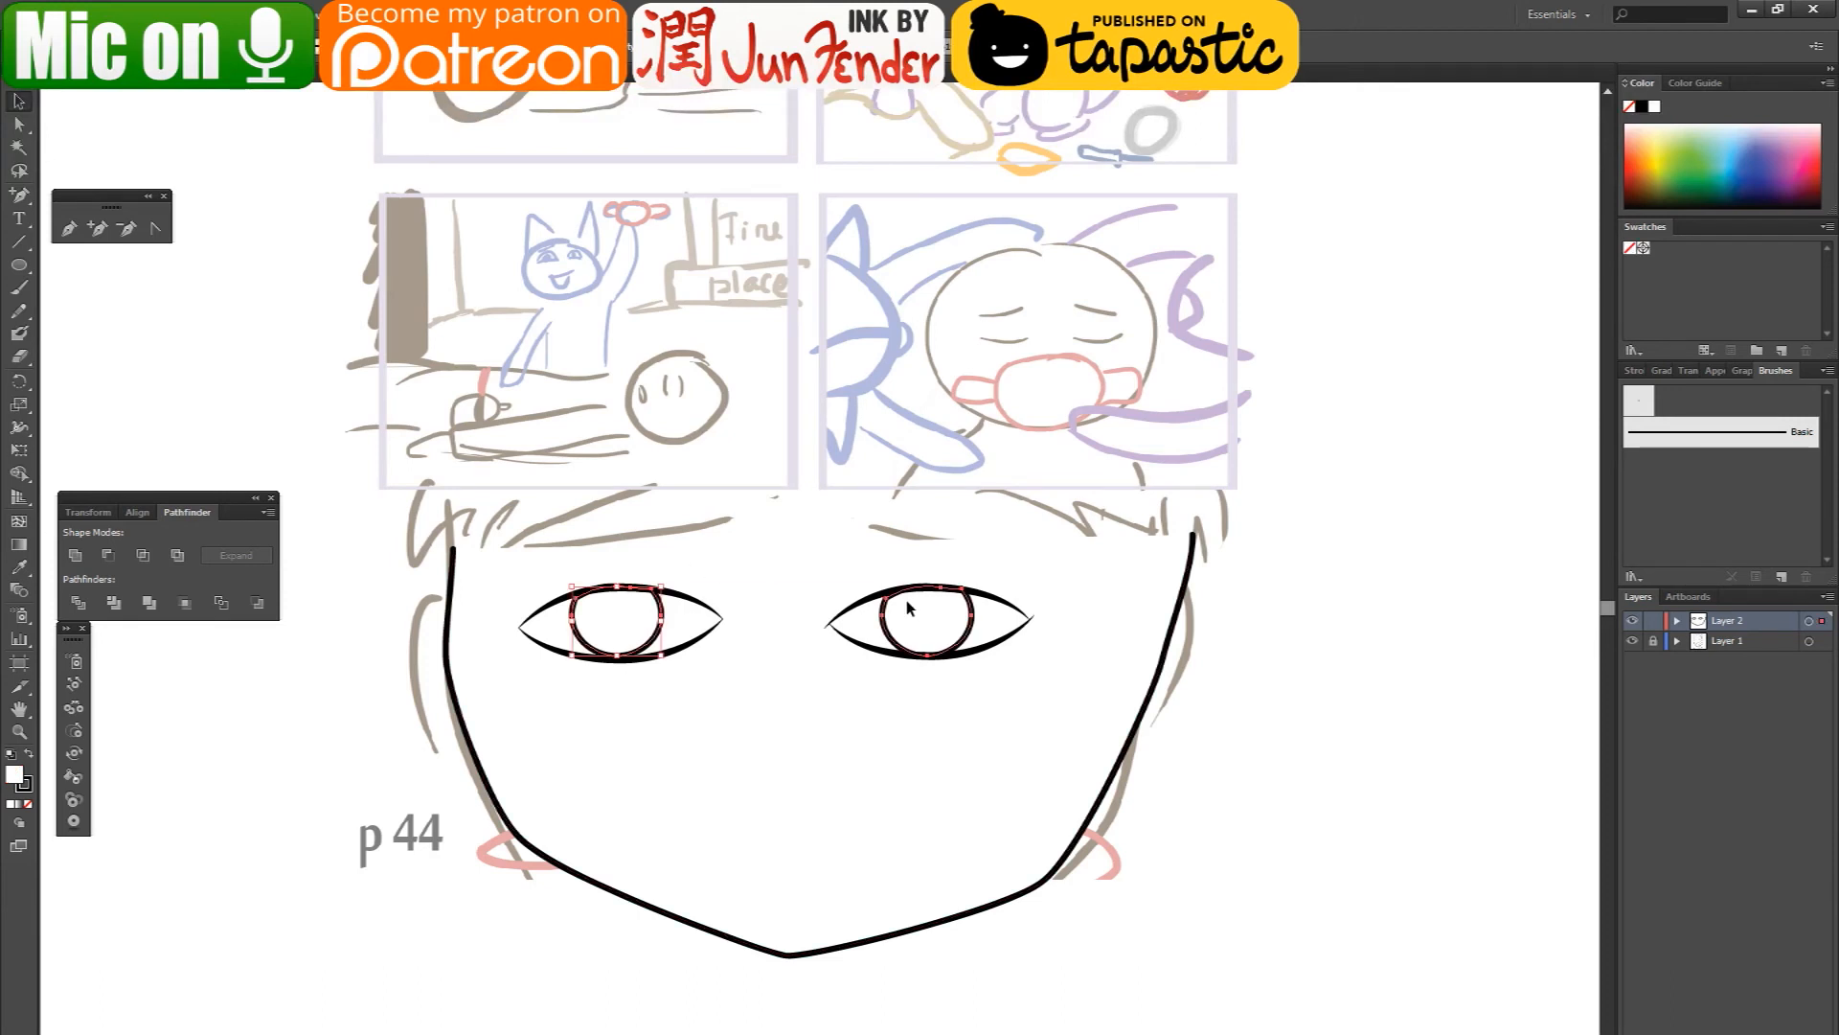
double_click(14, 775)
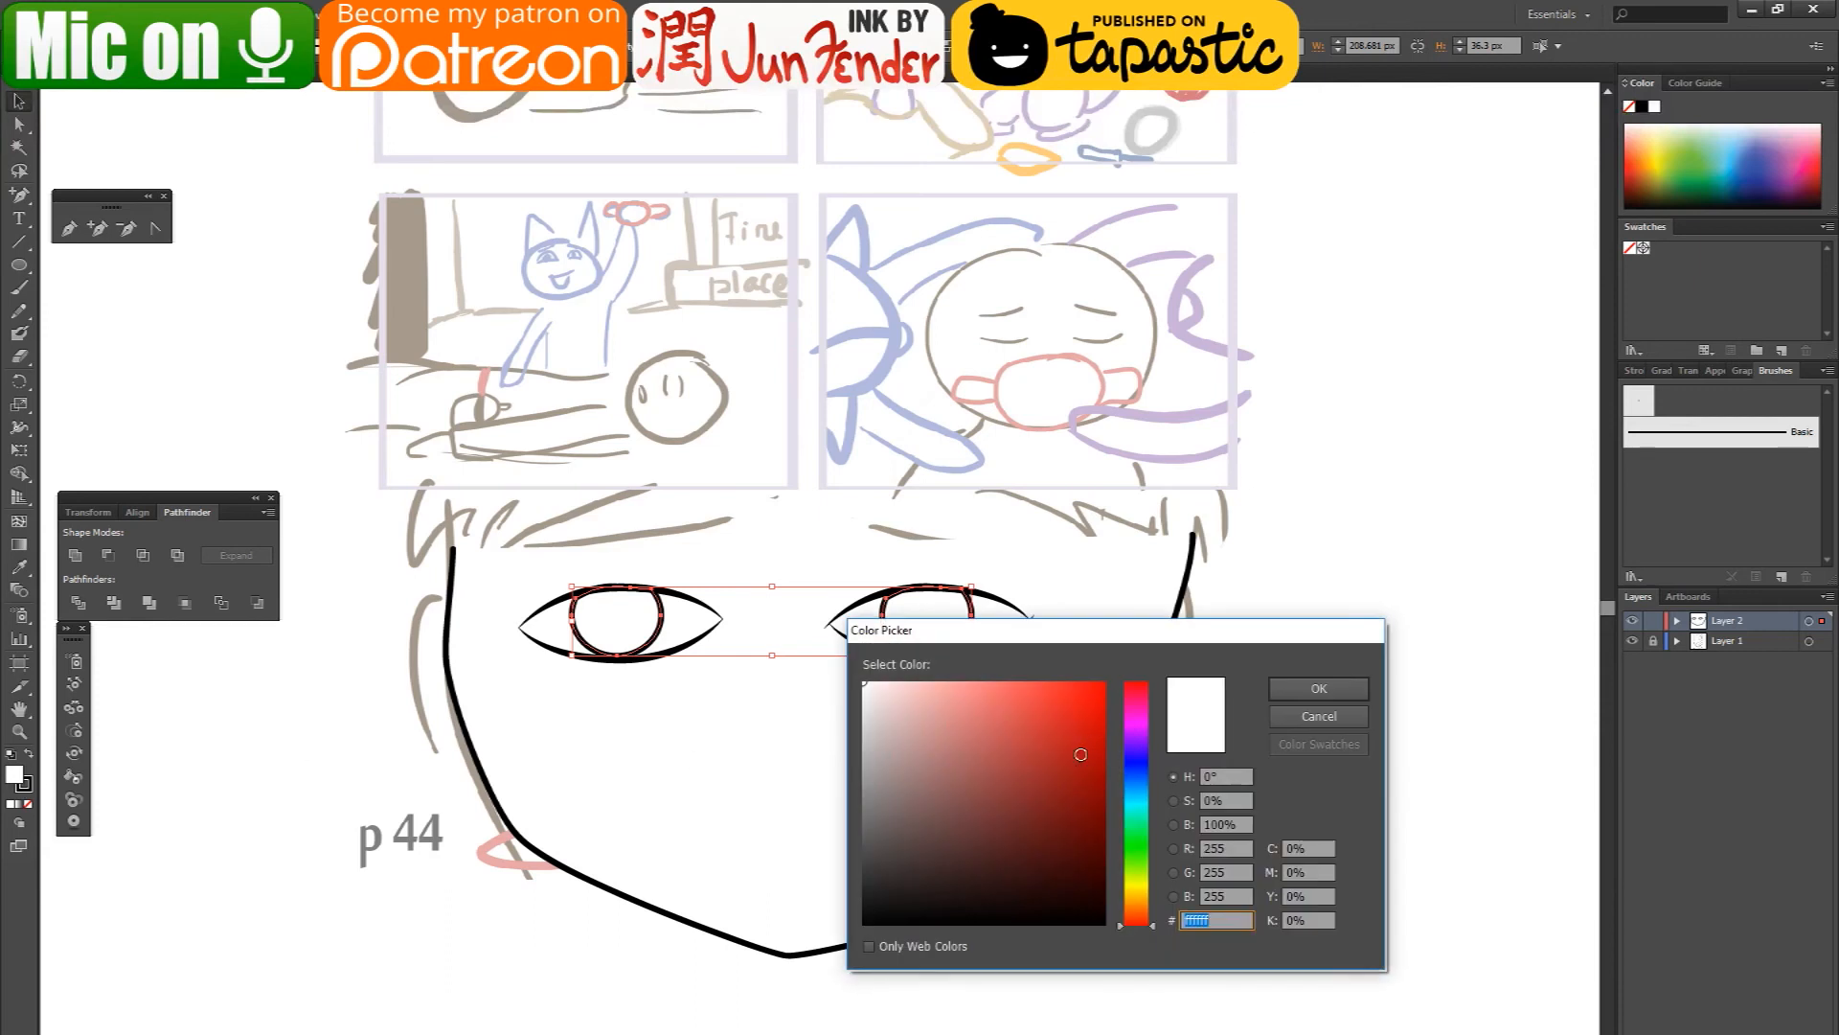
click(1100, 785)
click(1136, 855)
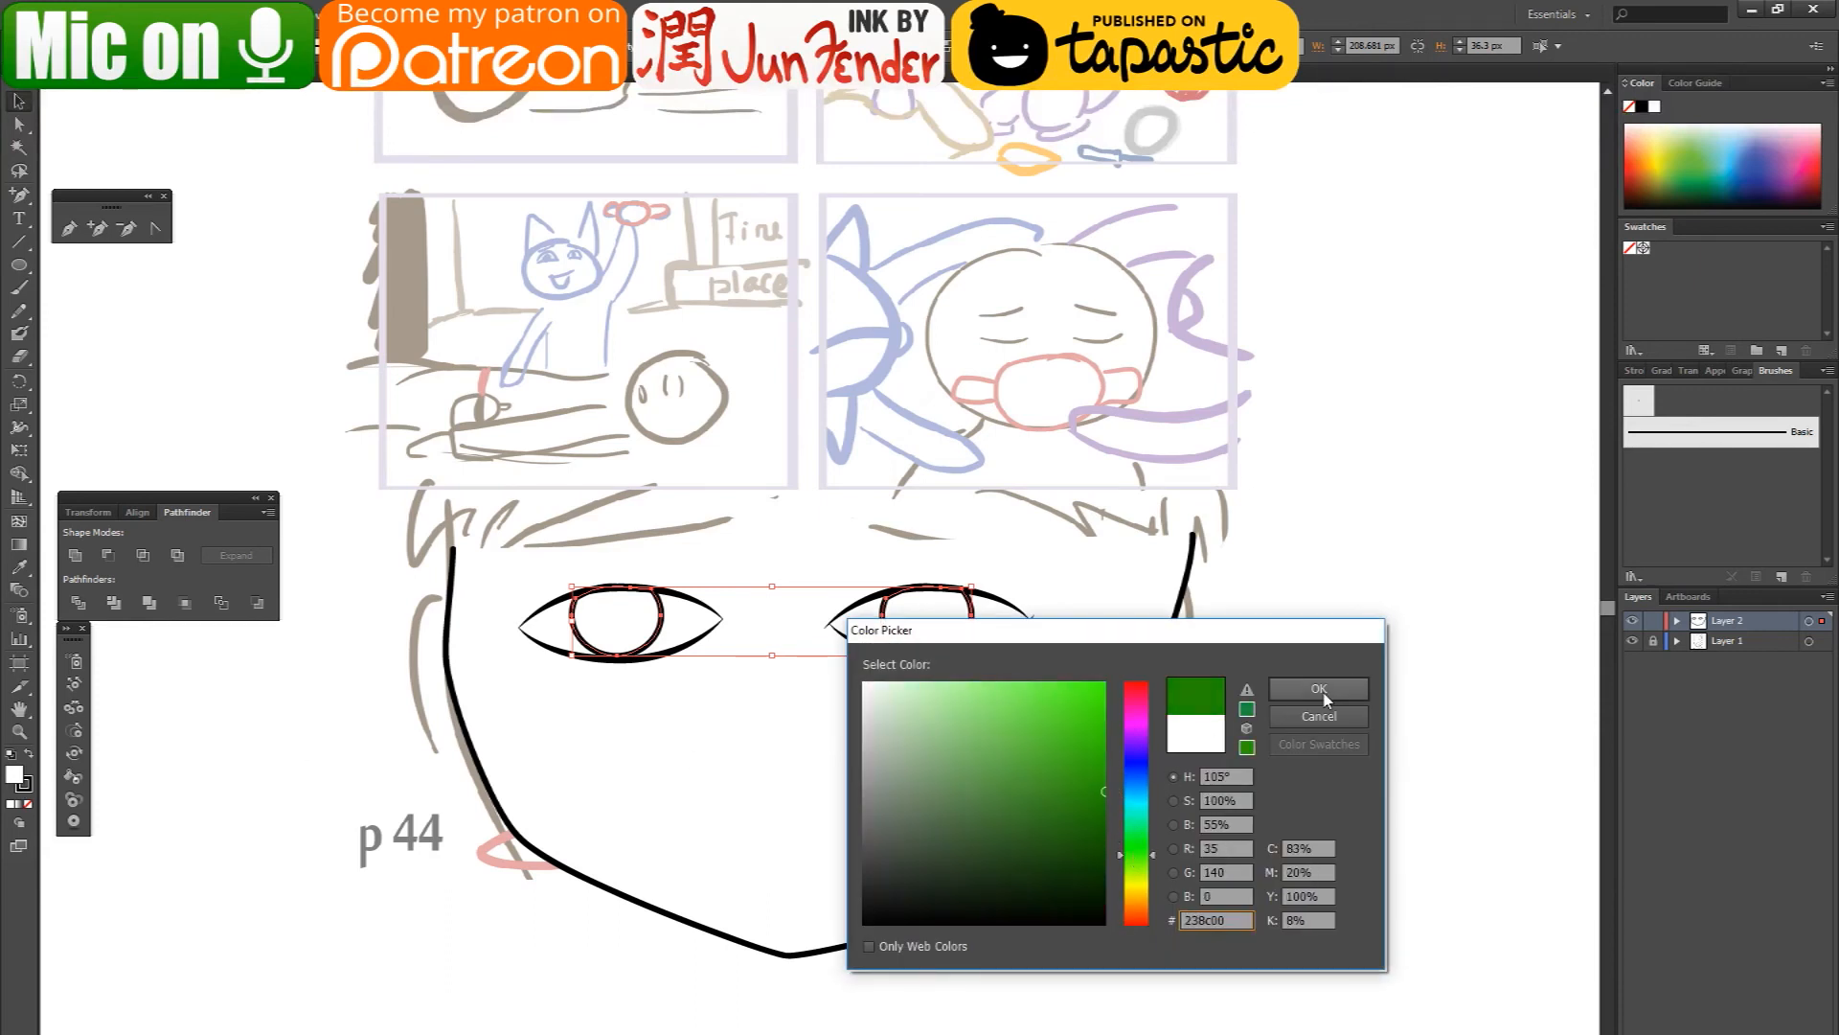
click(1319, 689)
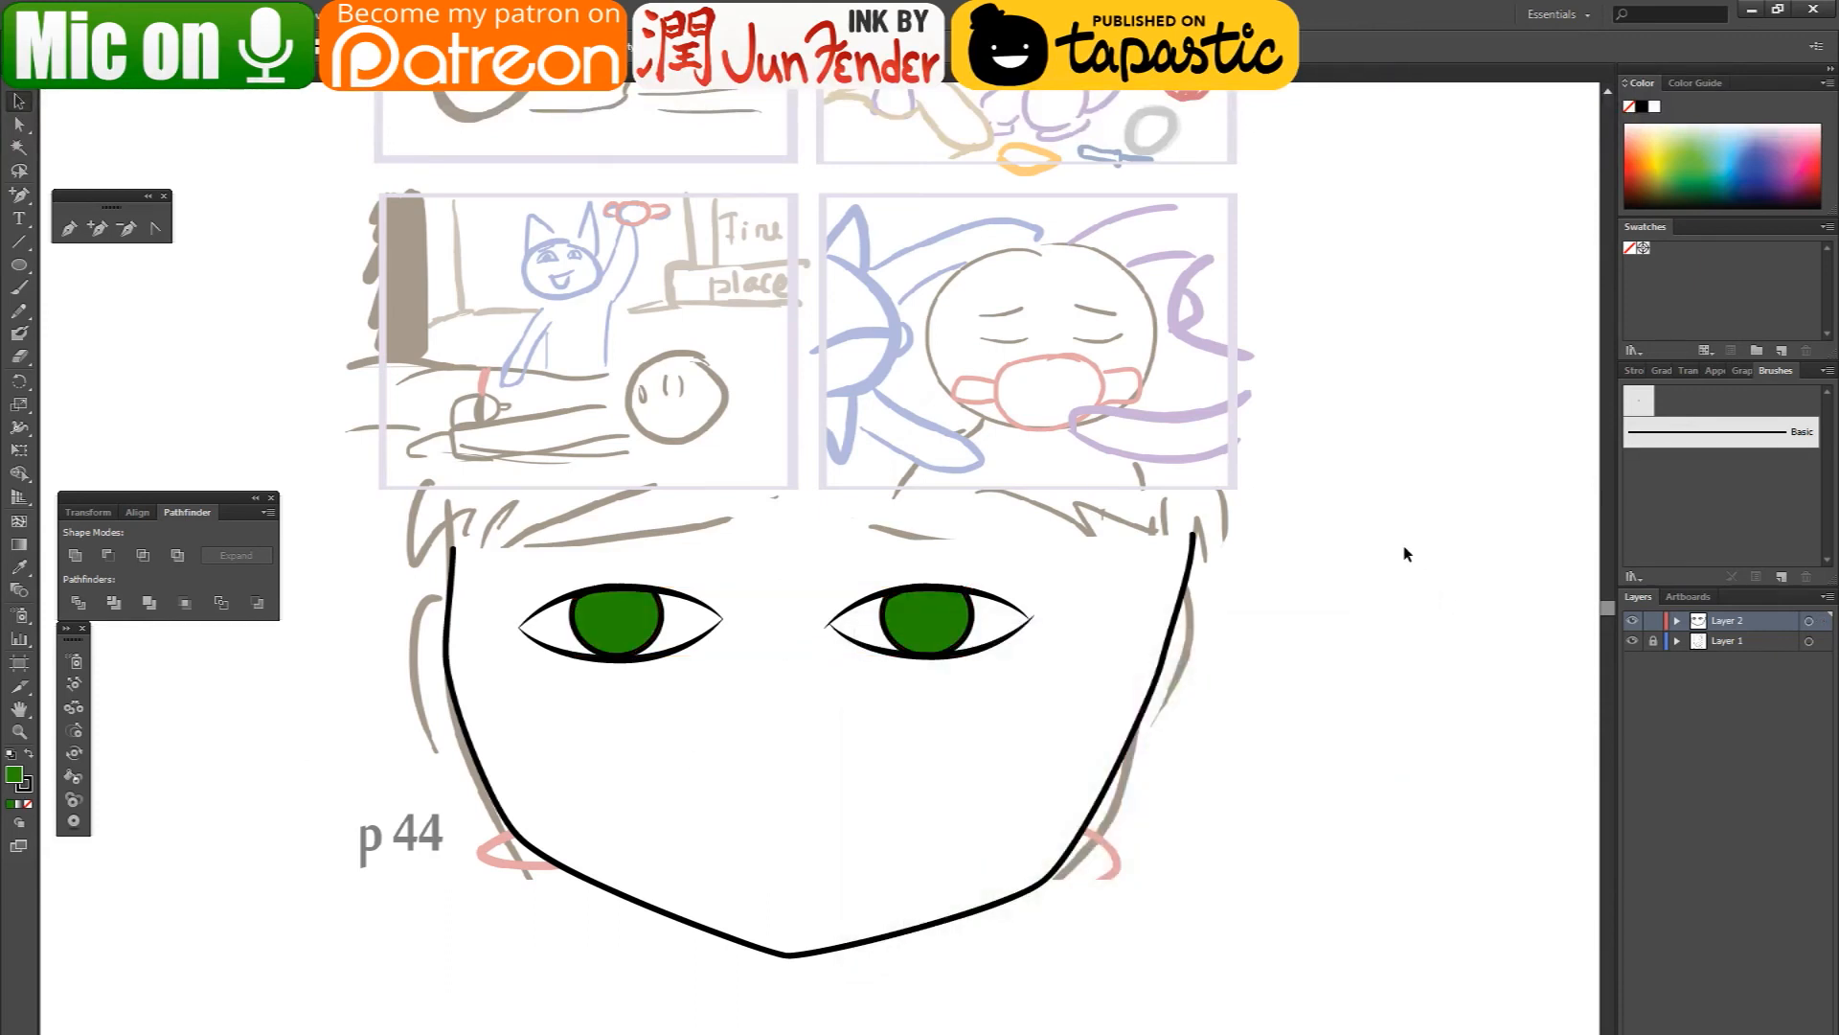
- Apply a linear green-to-black gradient at 90° to the fill of the iris nearer the p 44 label
click(18, 265)
click(18, 127)
click(637, 627)
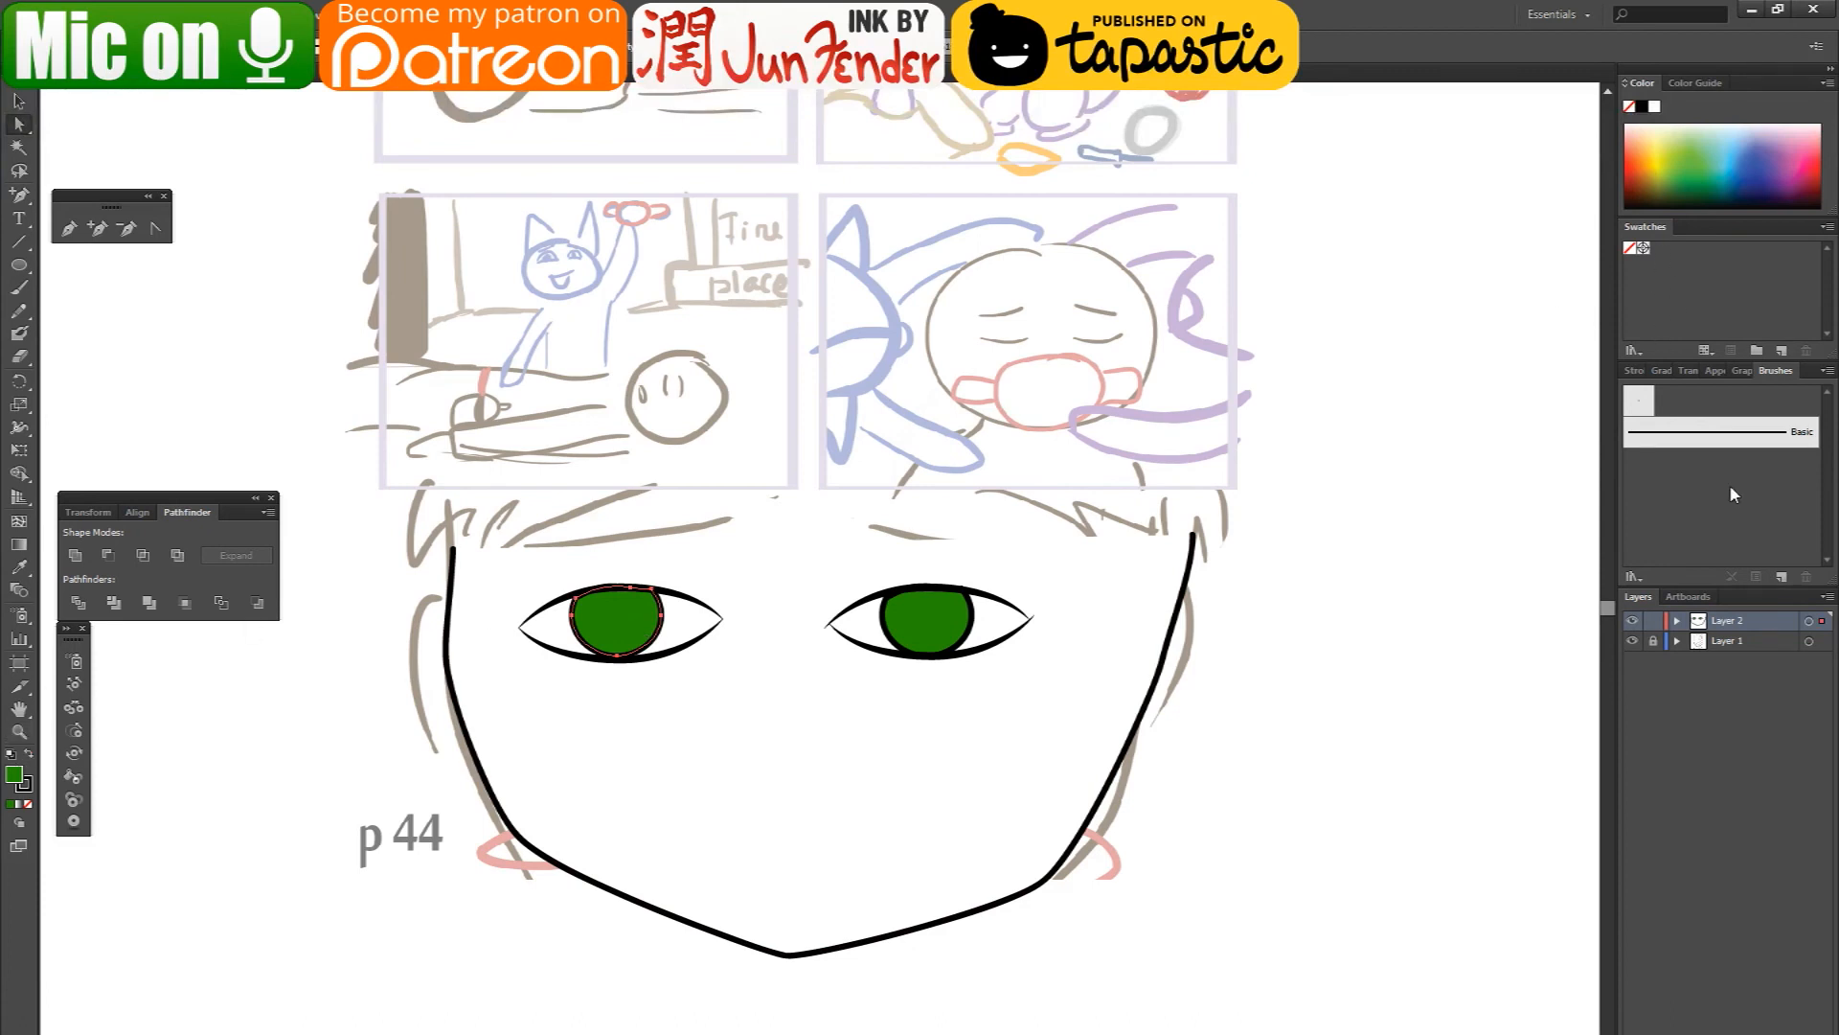
click(1662, 371)
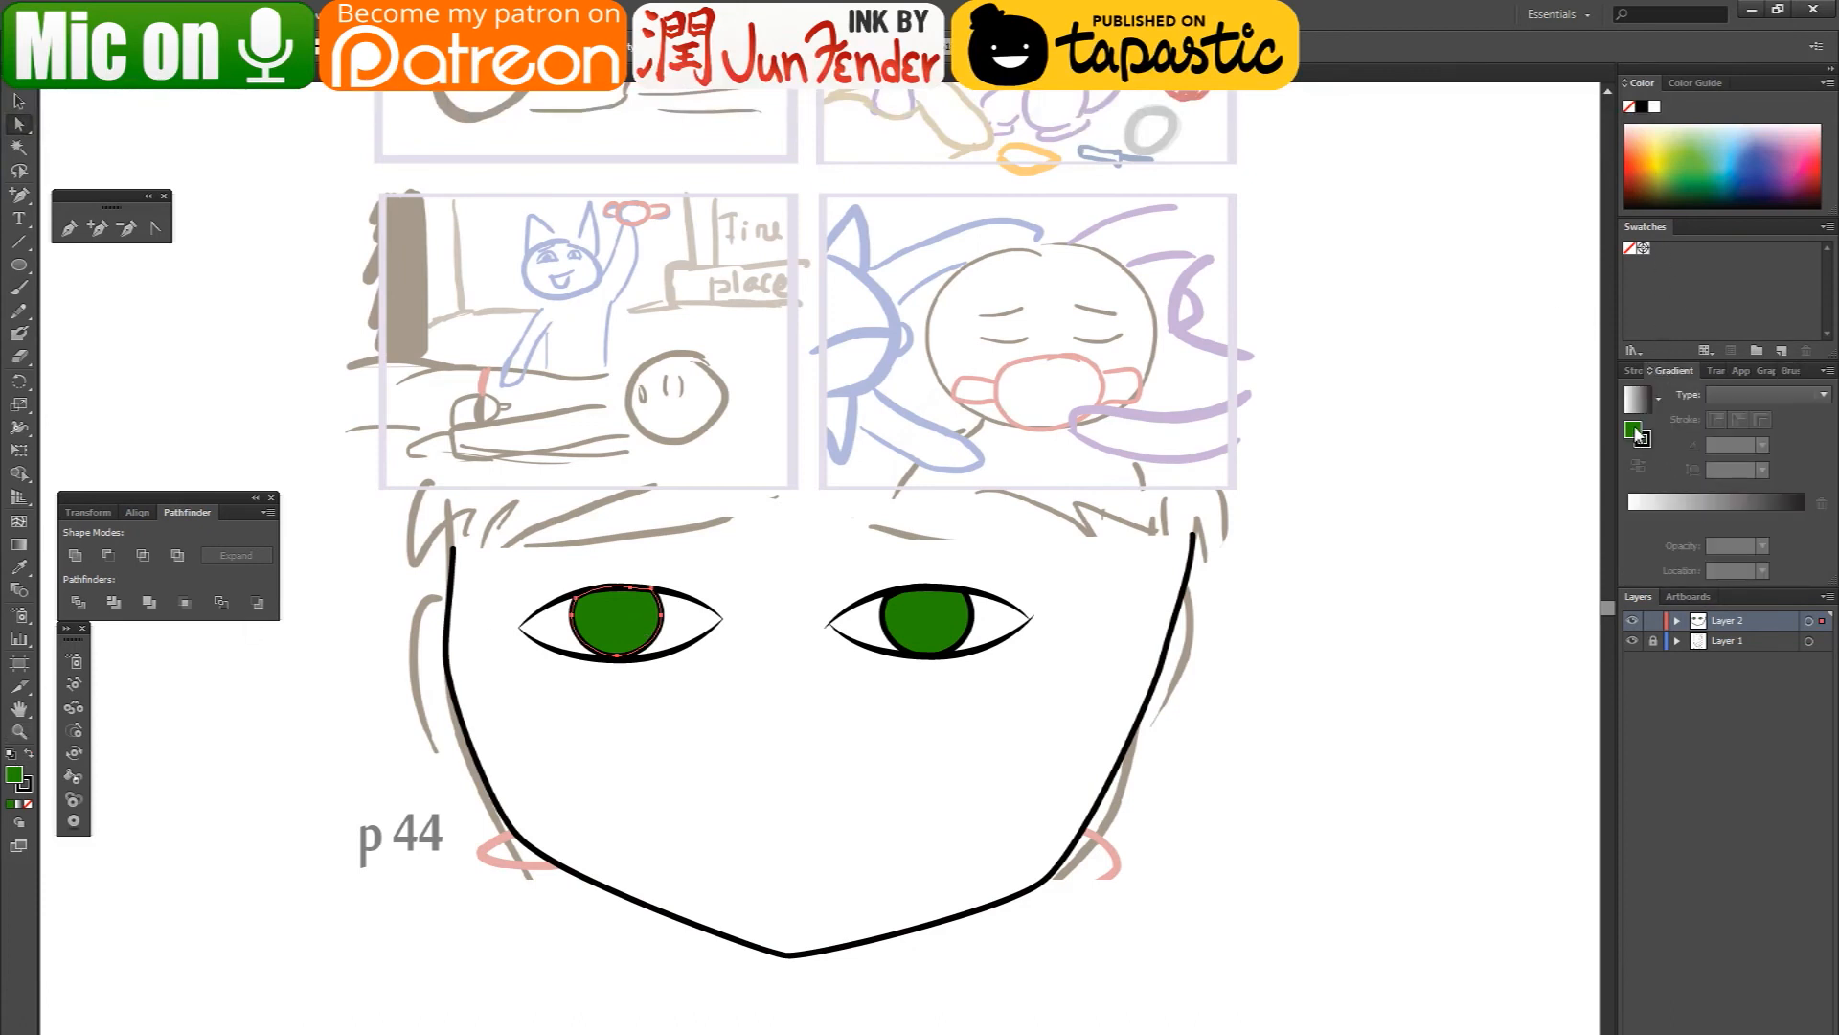
click(1633, 525)
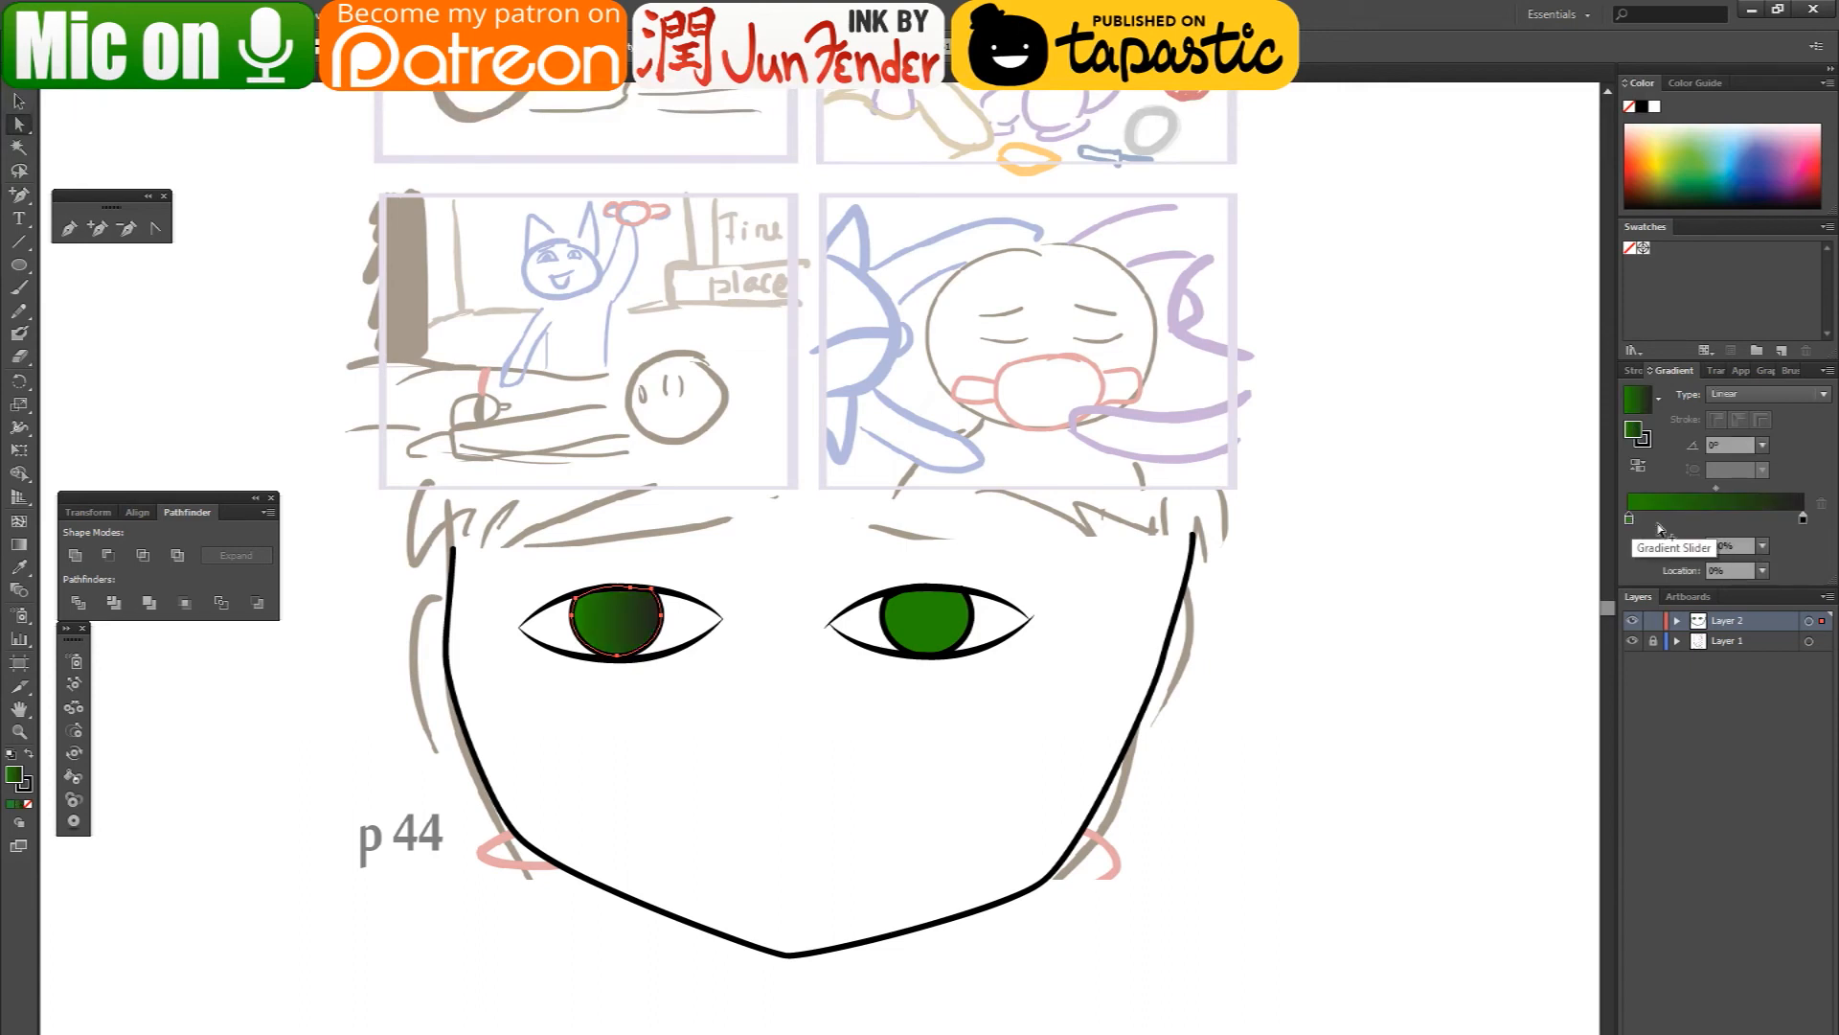
click(1724, 444)
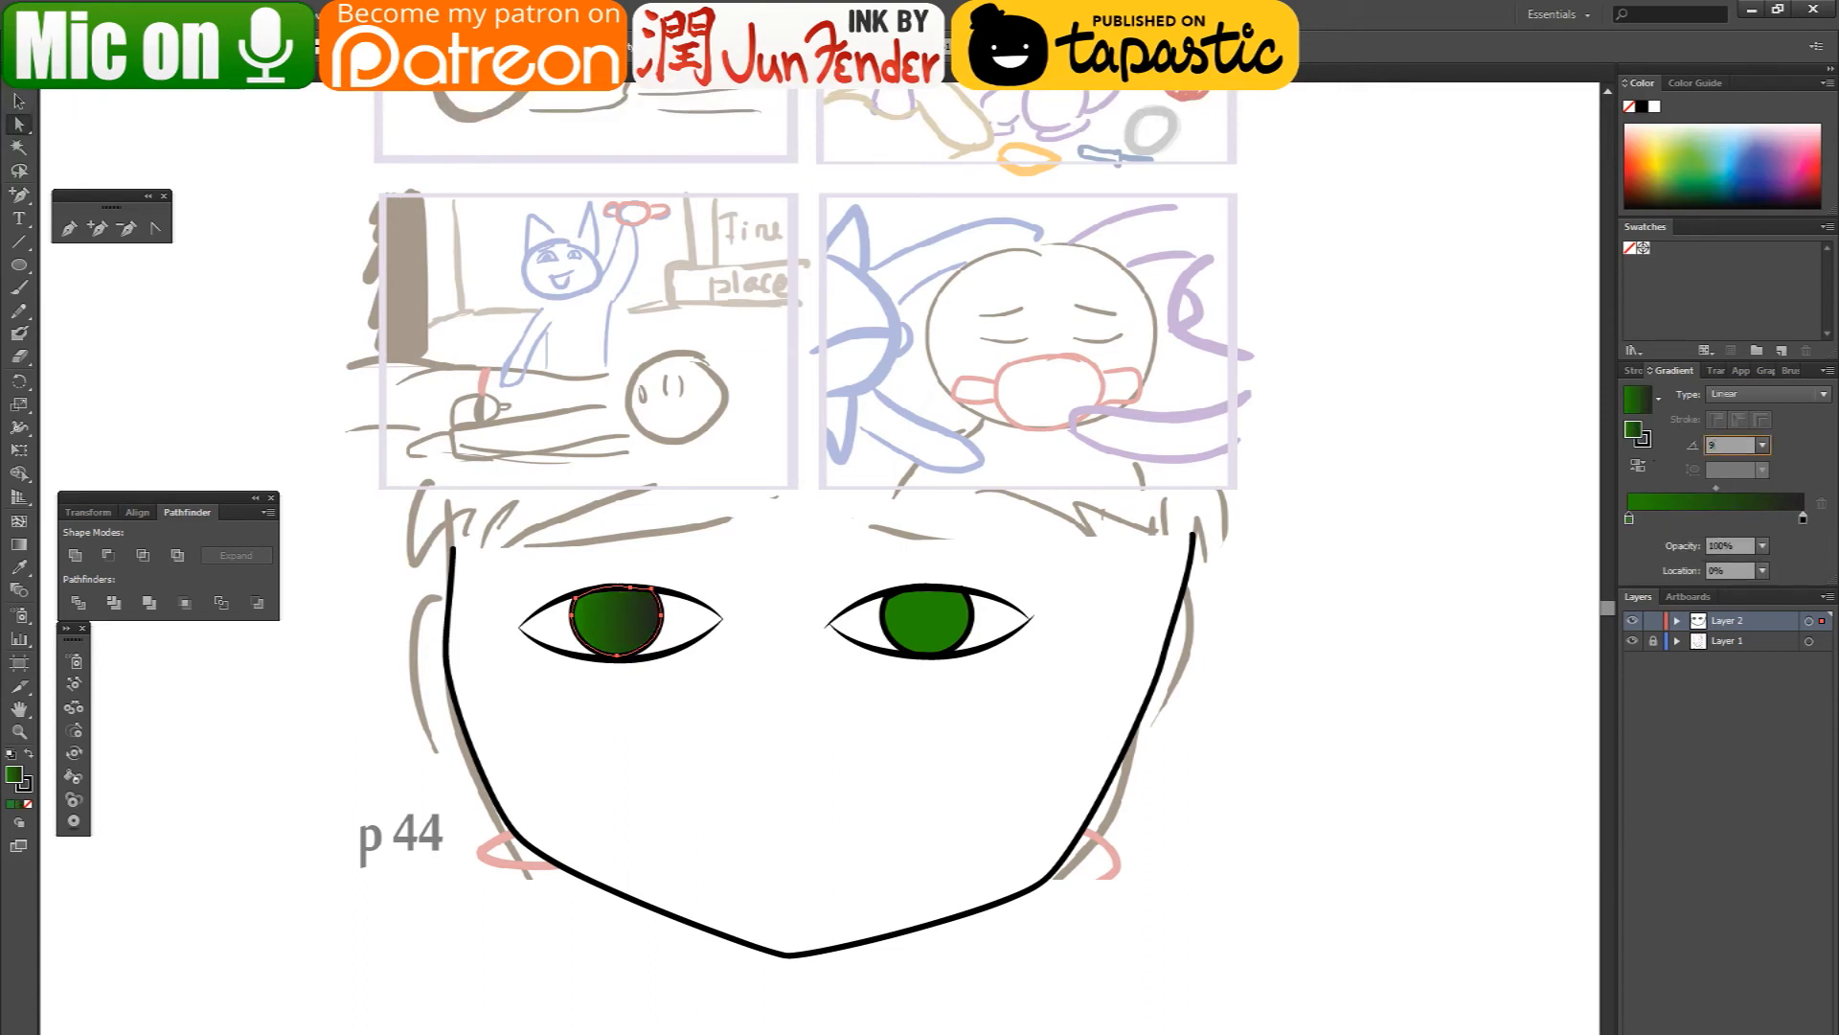
text(90)
key(Return)
click(99, 156)
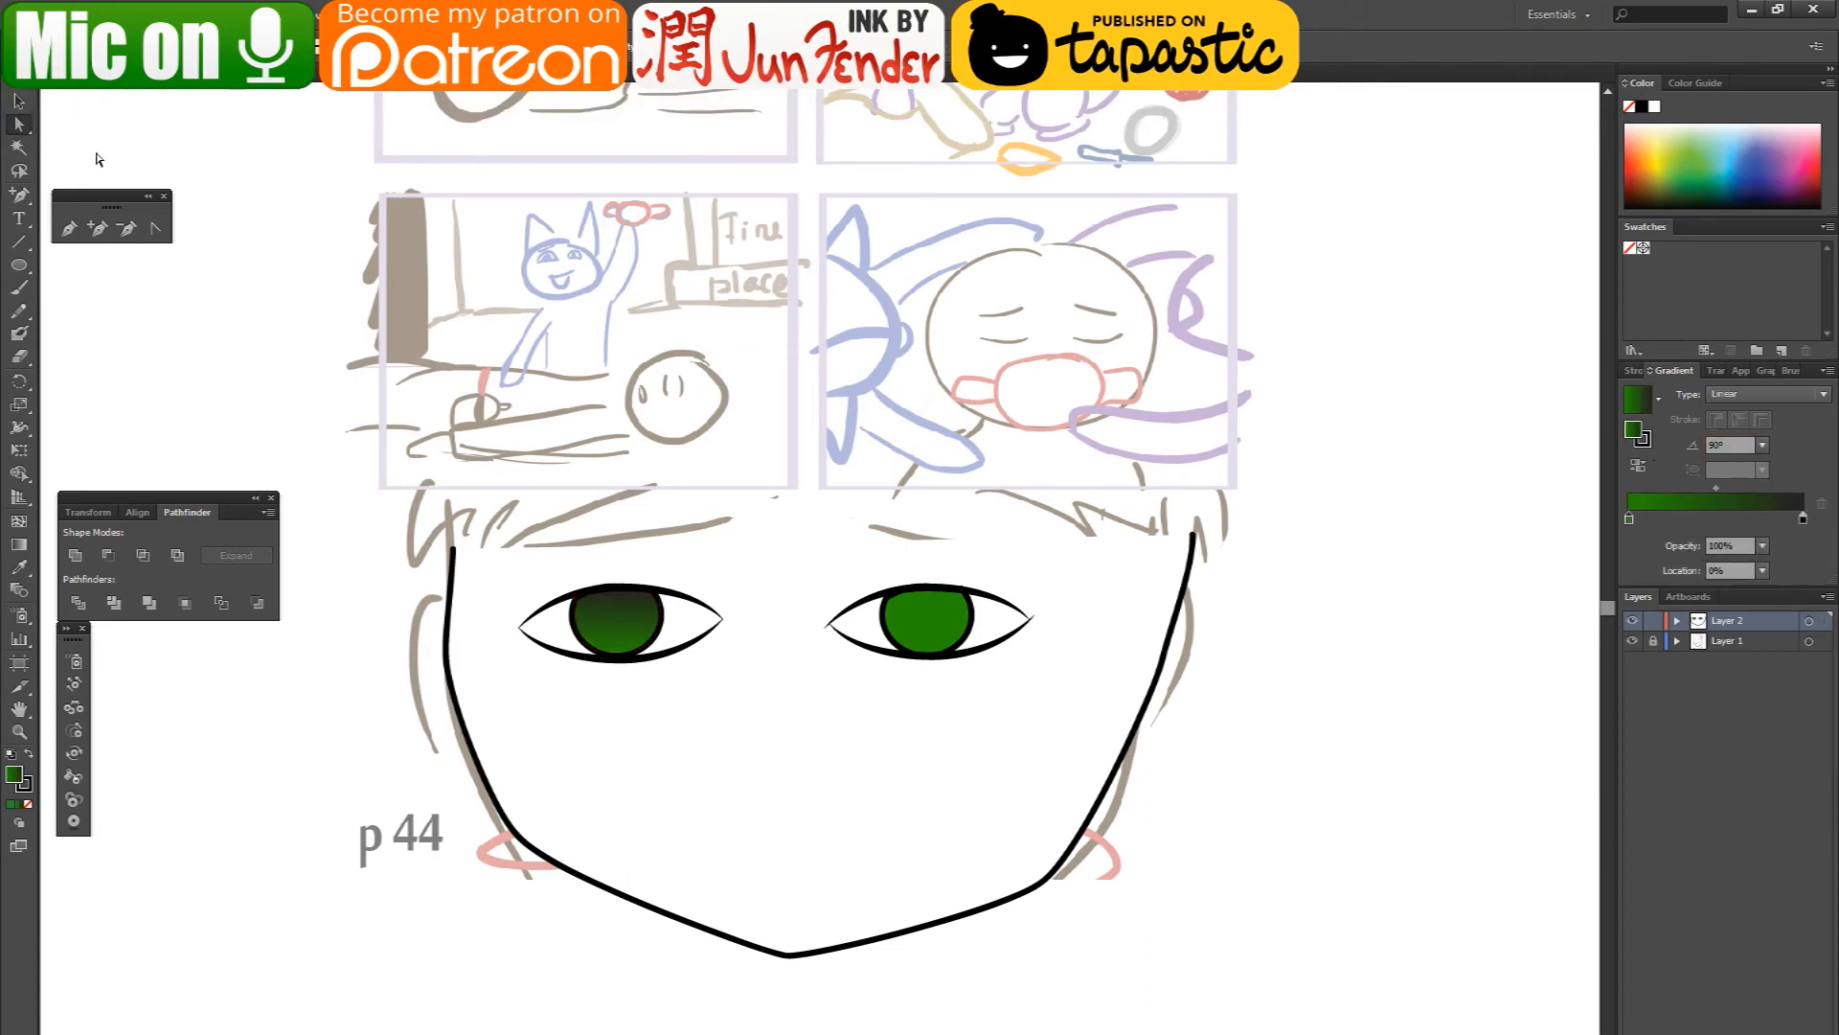
- Draw a small circular pupil at the center of the gradient iris with a black fill and no stroke
click(18, 264)
drag(597, 601, 632, 636)
click(21, 102)
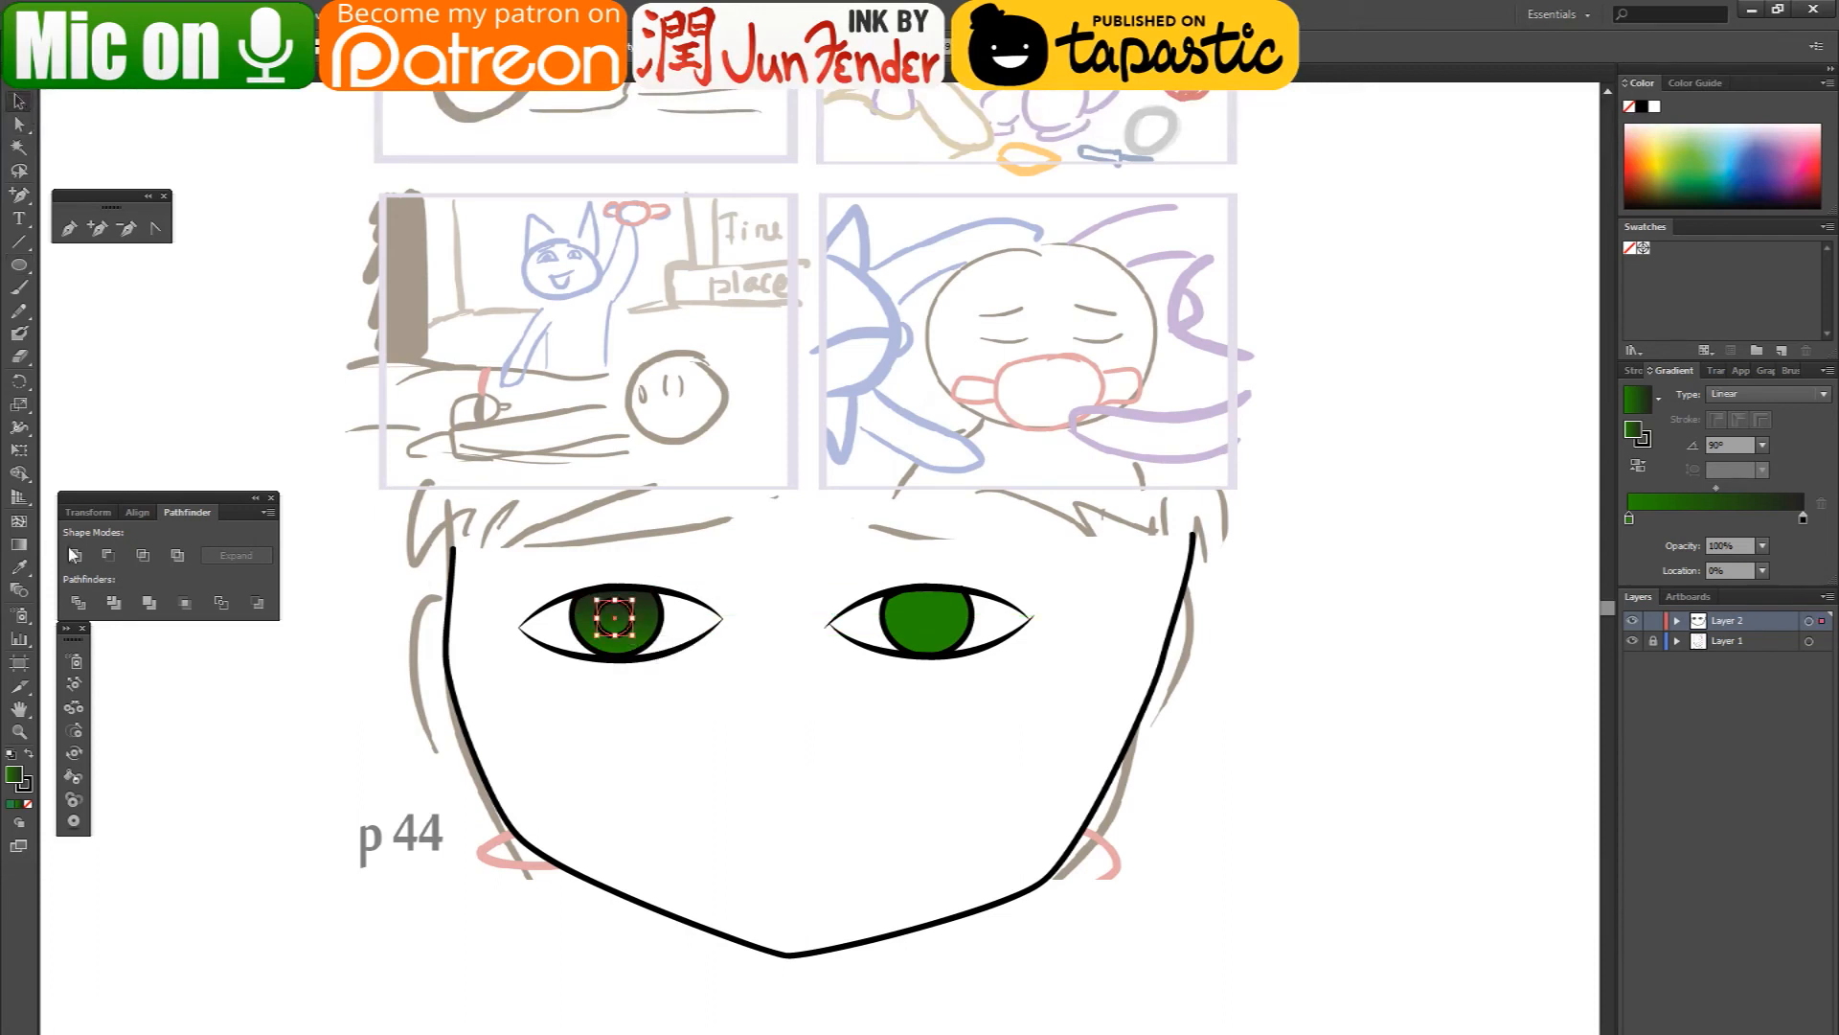
click(29, 753)
click(29, 789)
click(28, 804)
click(227, 762)
- Add a small white (RGB 255, 255, 255) highlight oval without stroke and position it on the gradient iris beside the pupil, under the upper eyelid
scroll(637, 563, up, 1)
scroll(636, 554, up, 1)
mouse_move(618, 644)
mouse_down()
mouse_move(658, 585)
mouse_move(695, 606)
mouse_up()
double_click(19, 777)
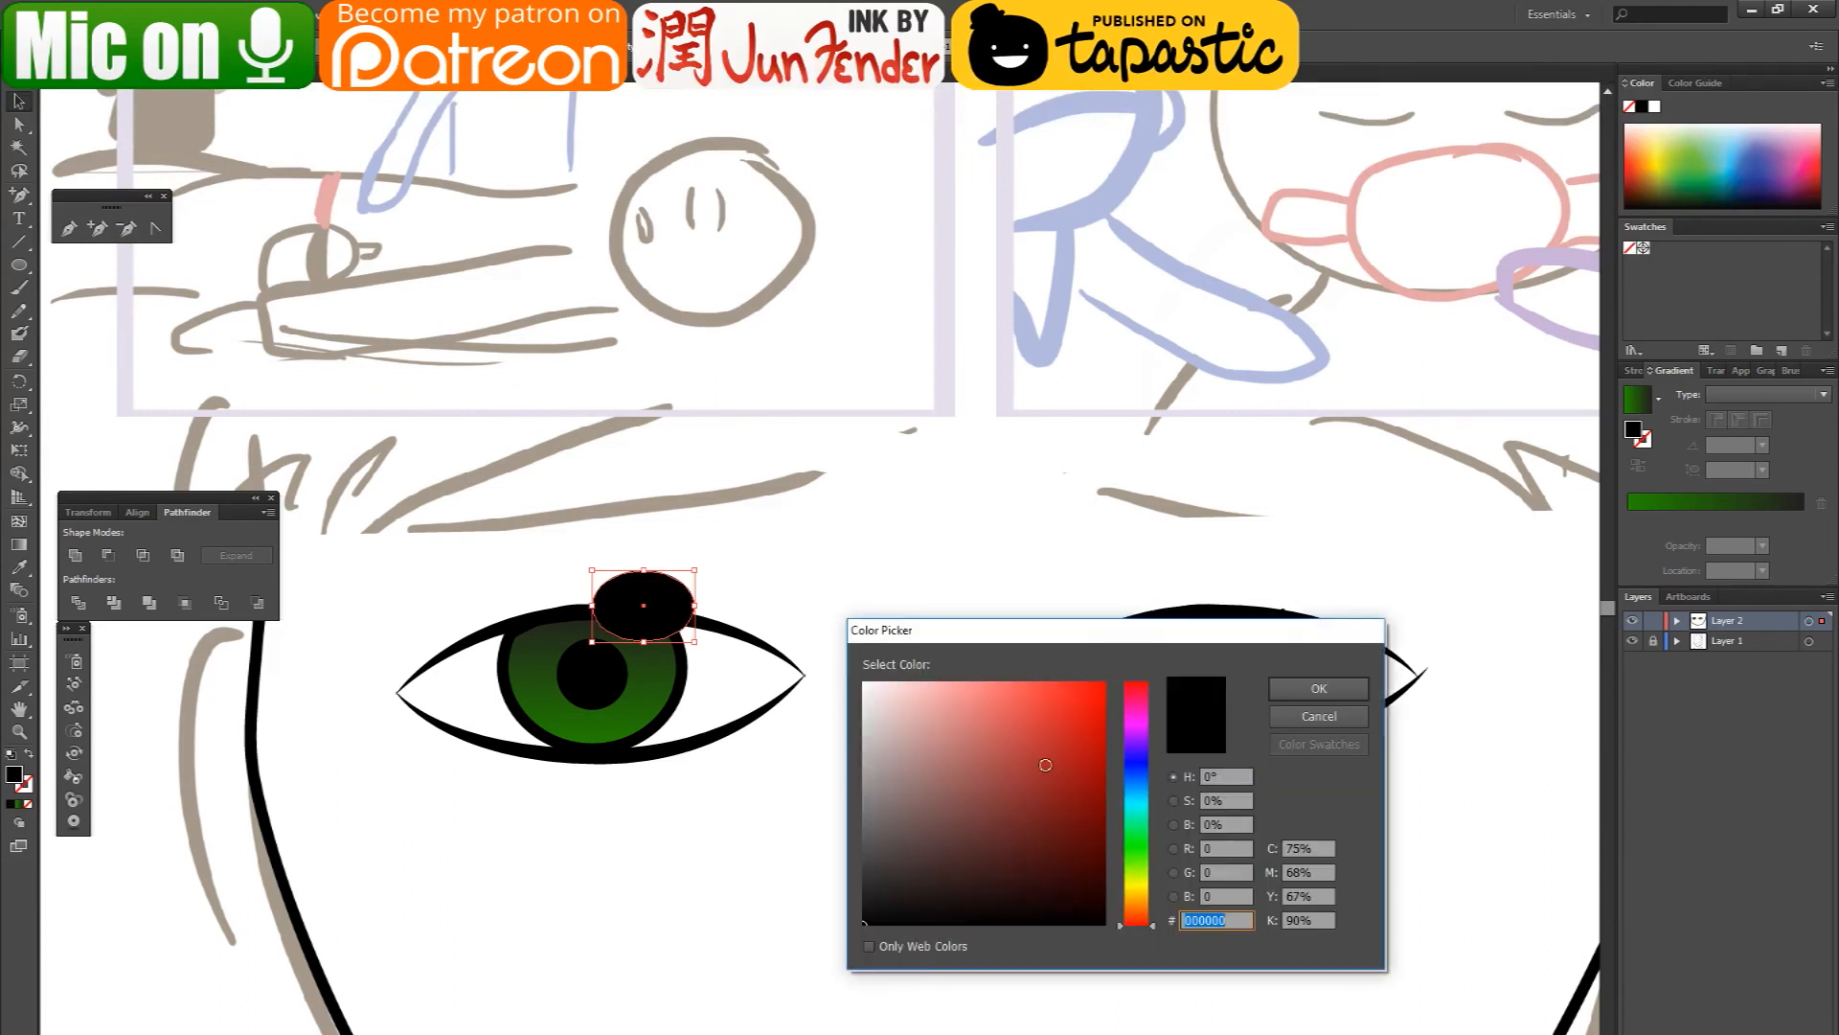
click(856, 681)
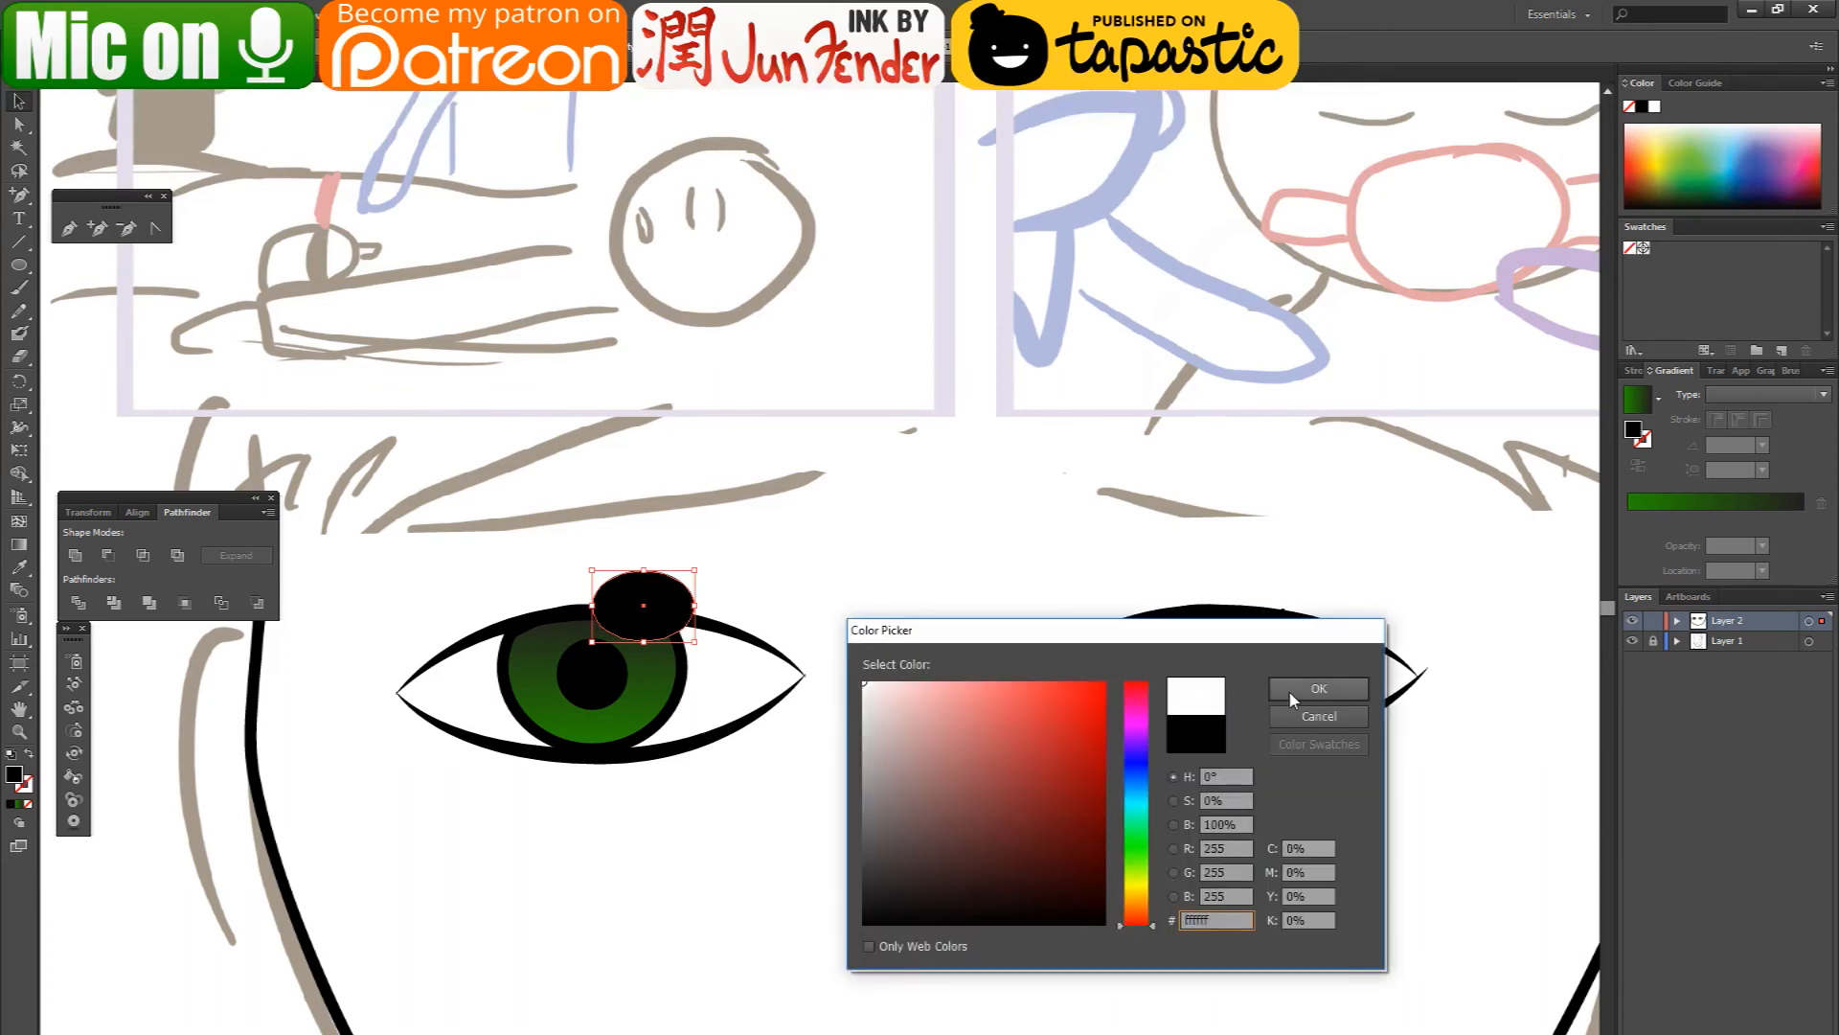
click(1319, 688)
drag(625, 632, 601, 663)
click(739, 546)
scroll(231, 850, down, 5)
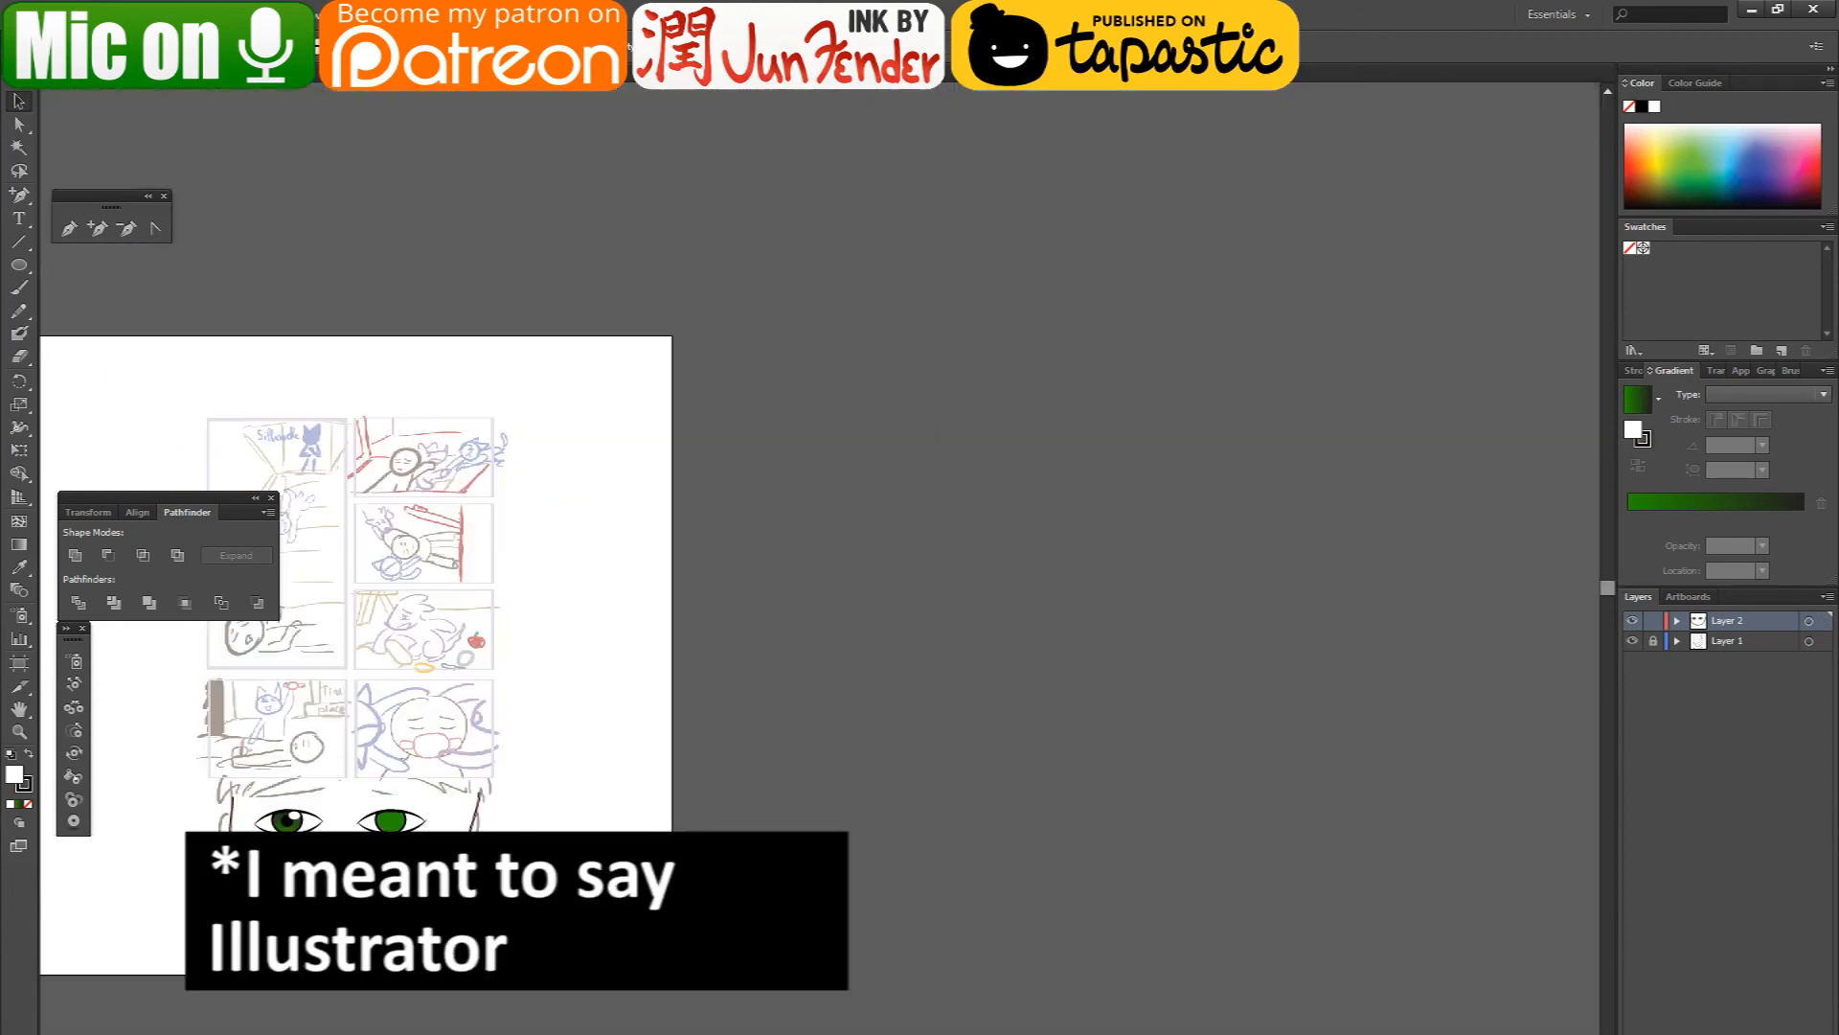
drag(232, 850, 435, 811)
scroll(436, 870, up, 2)
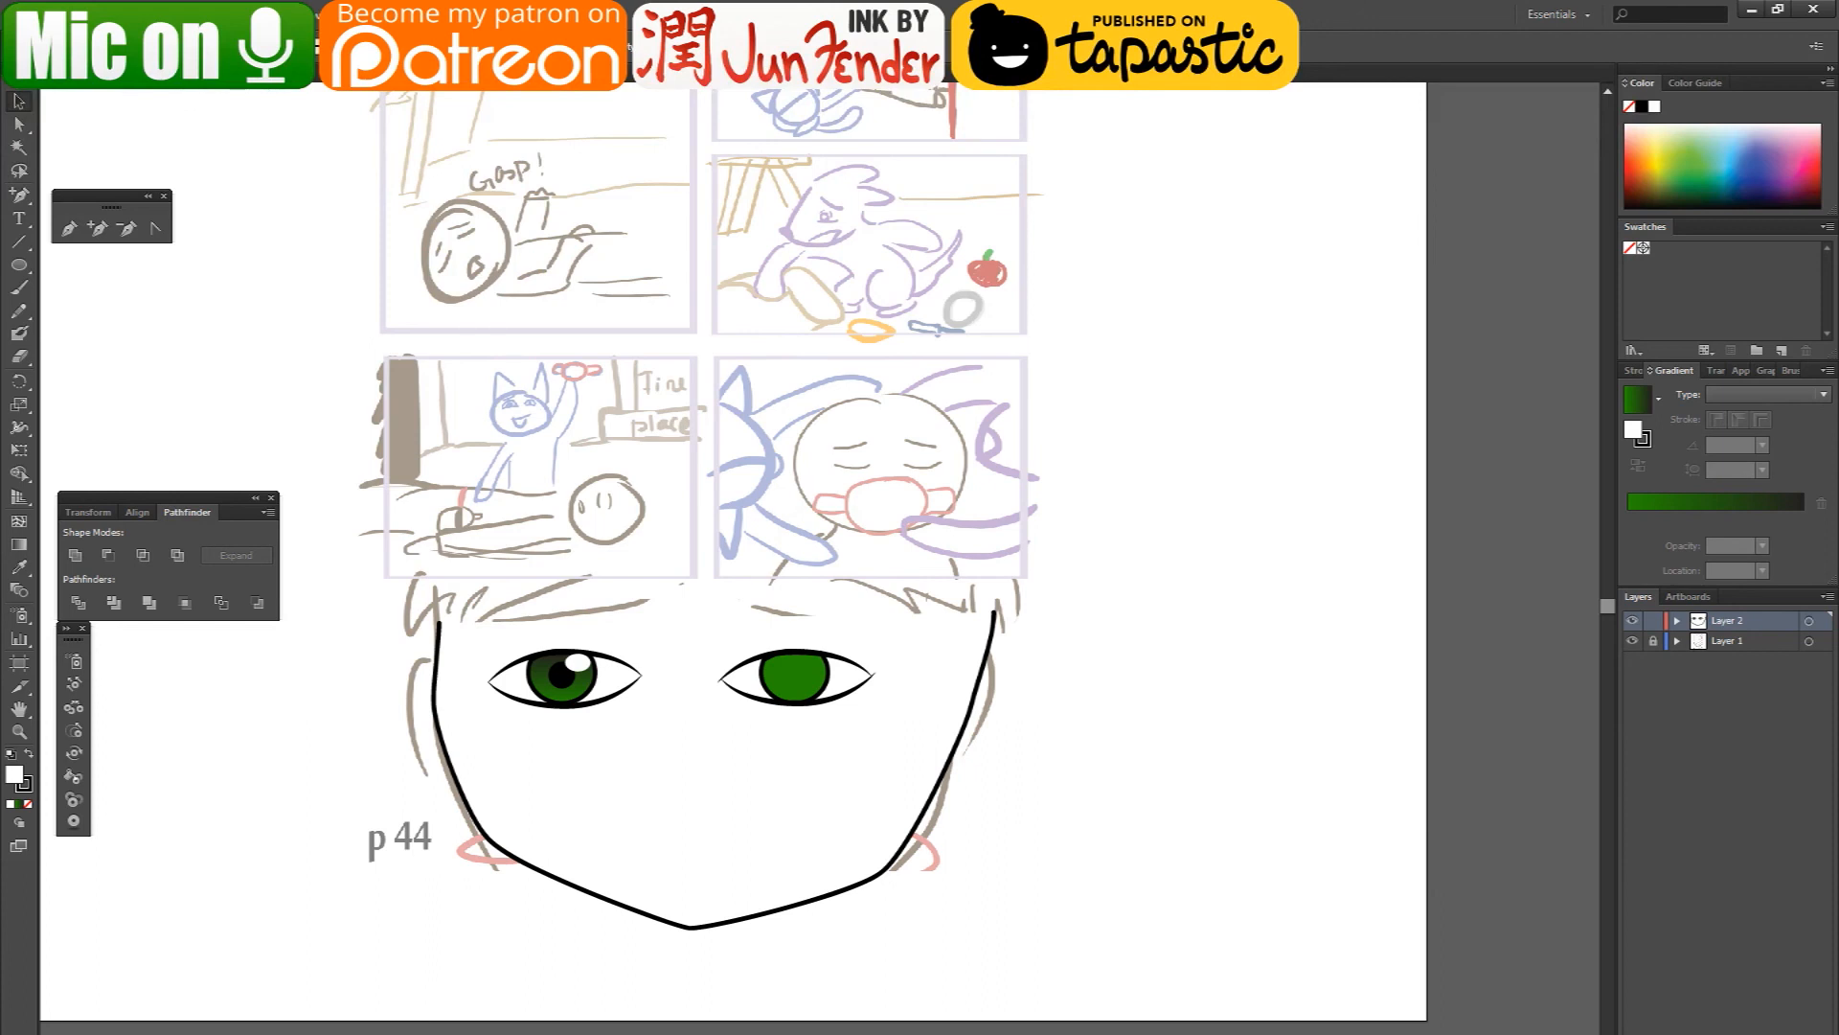
- Examine the document color mode choices, CMYK Color and RGB Color, without changing the mode
click(50, 14)
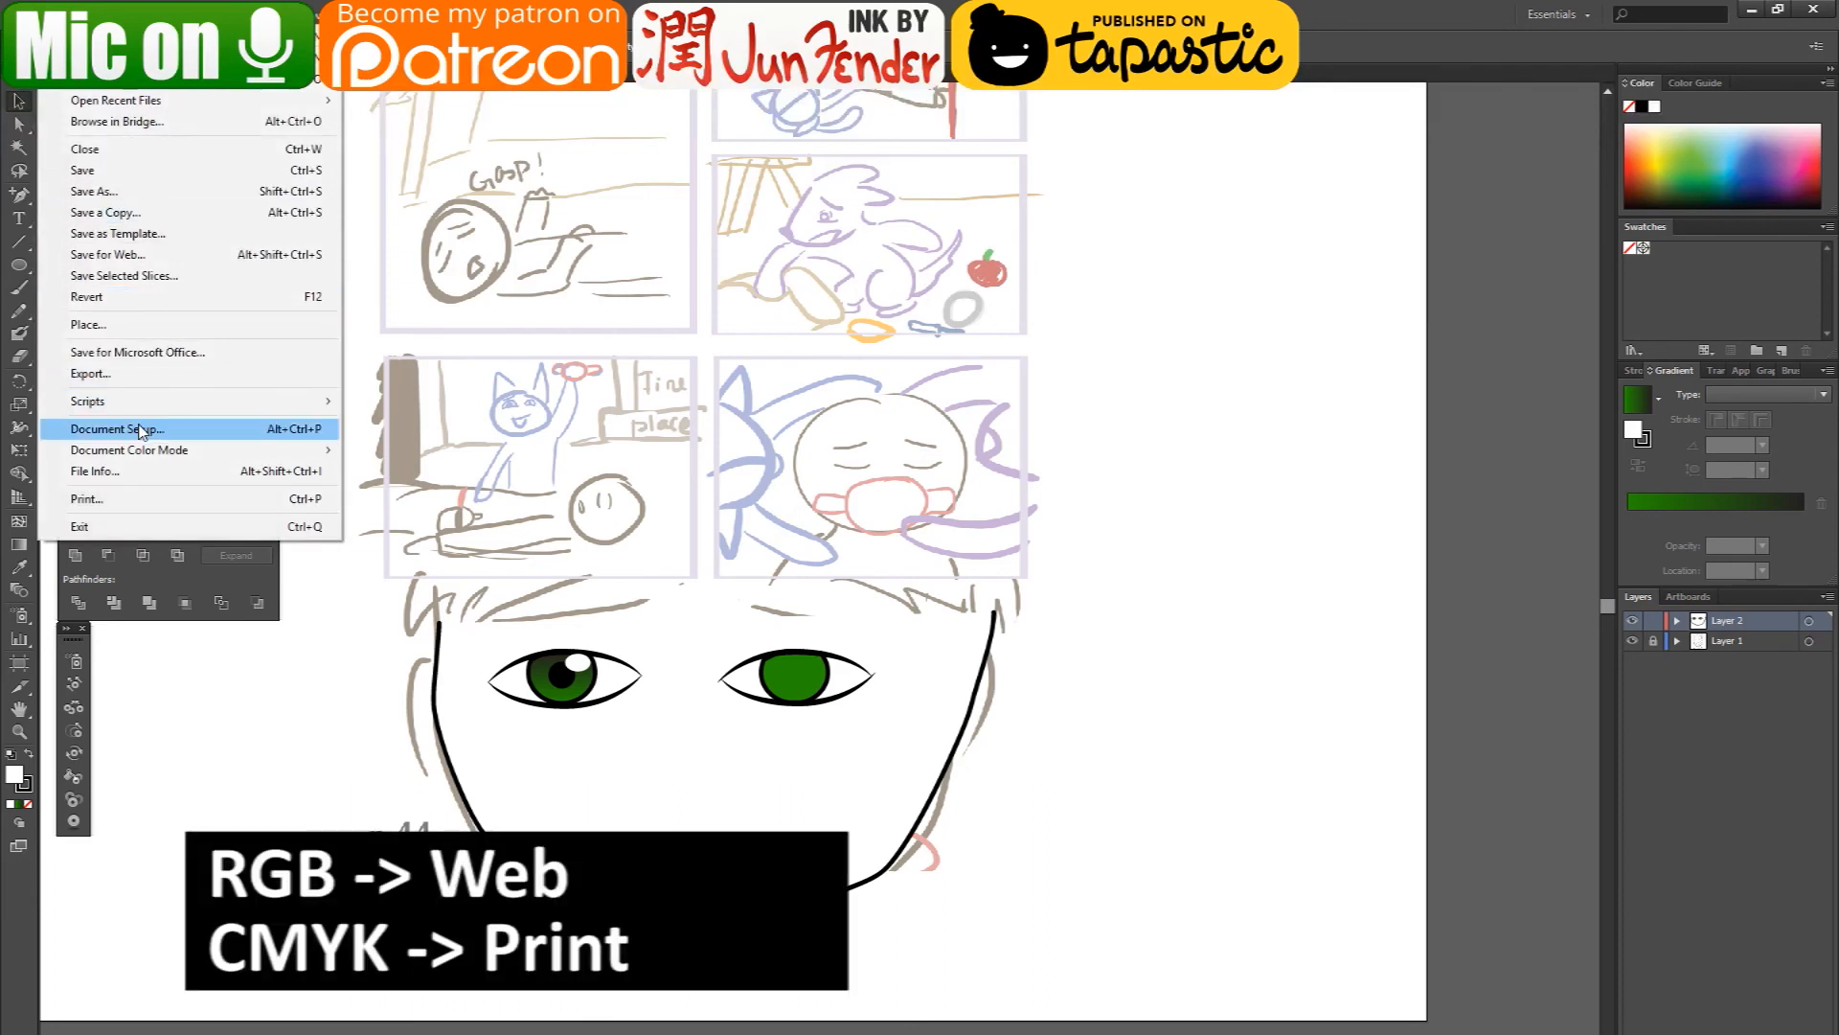
mouse_move(154, 452)
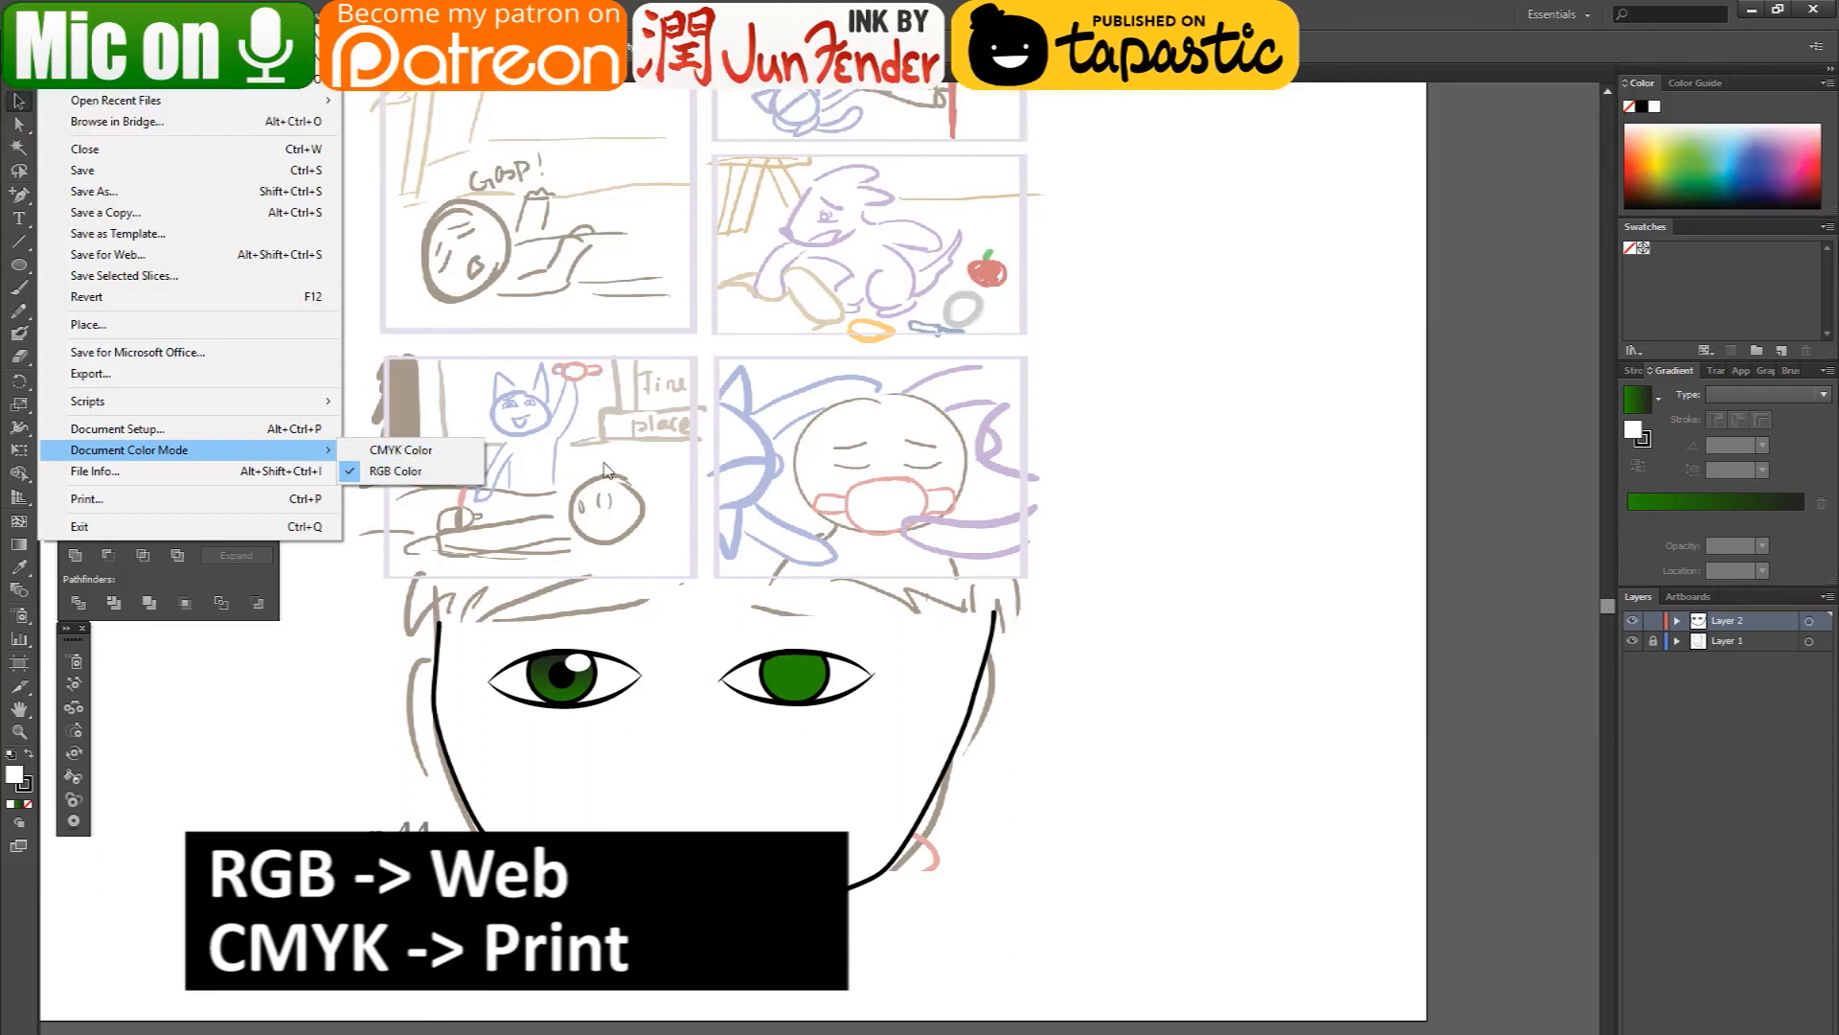
click(1216, 559)
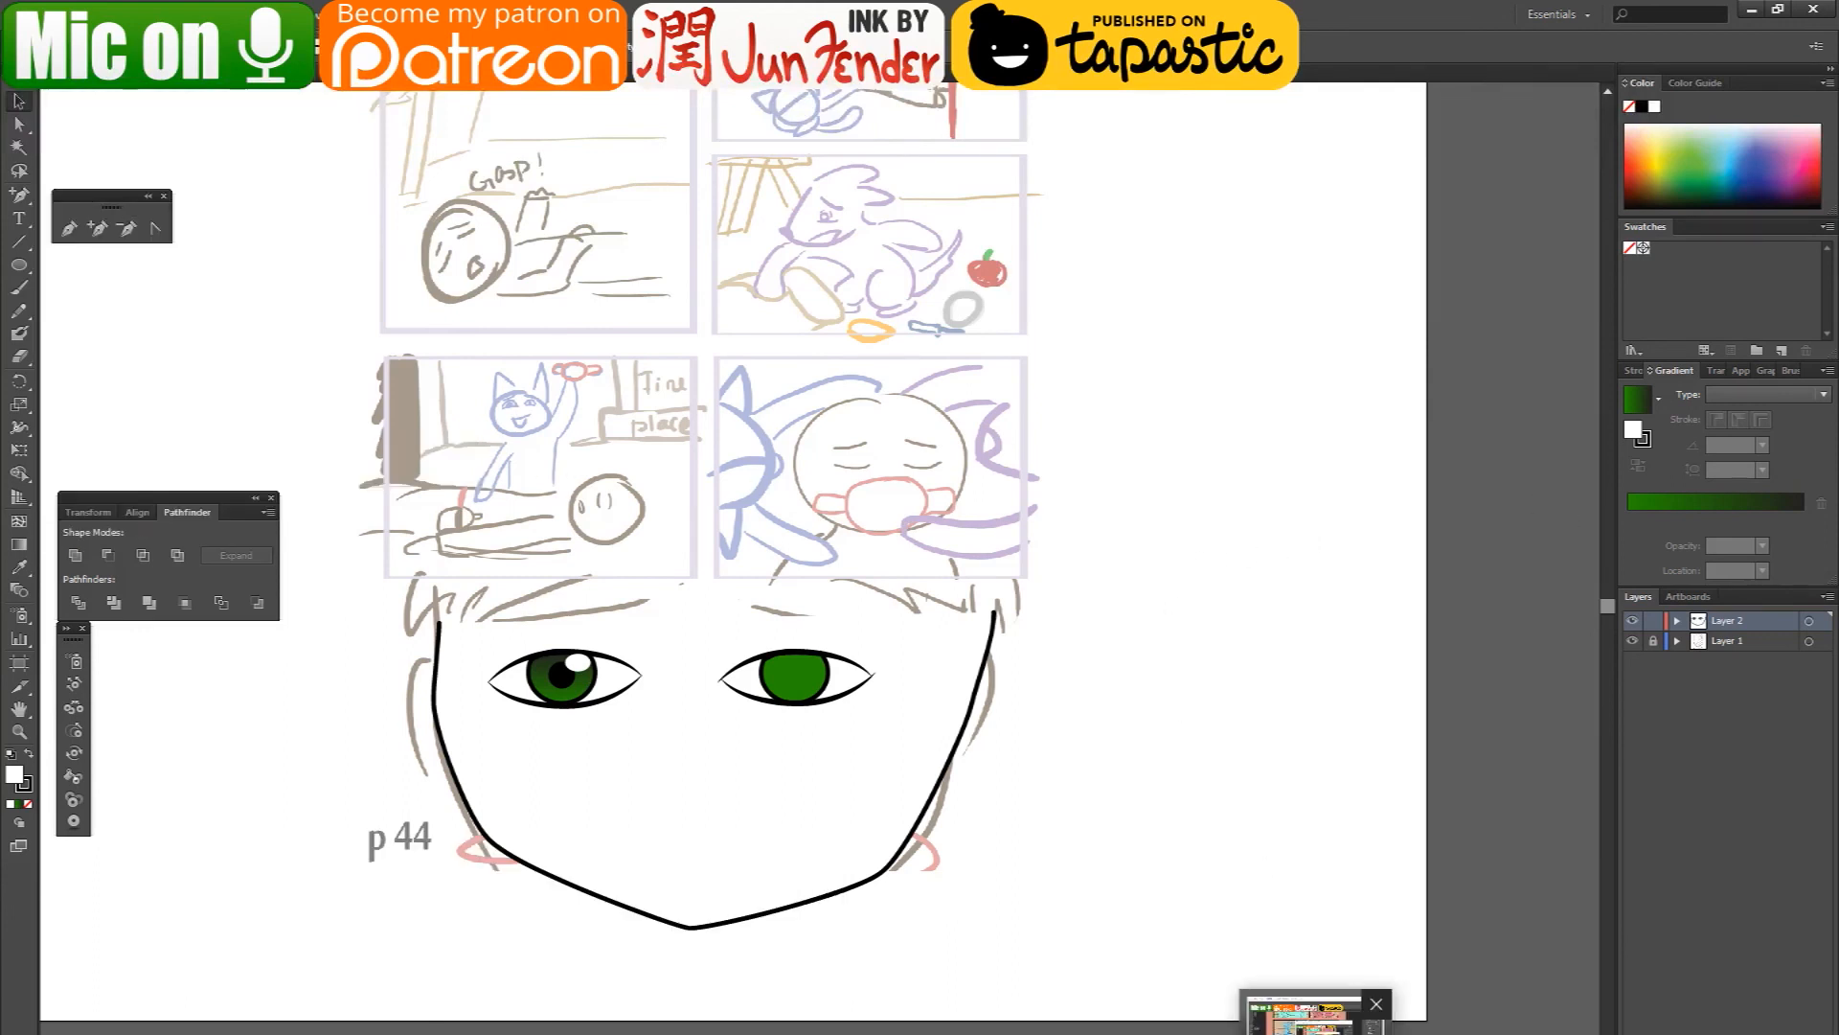
click(1316, 1029)
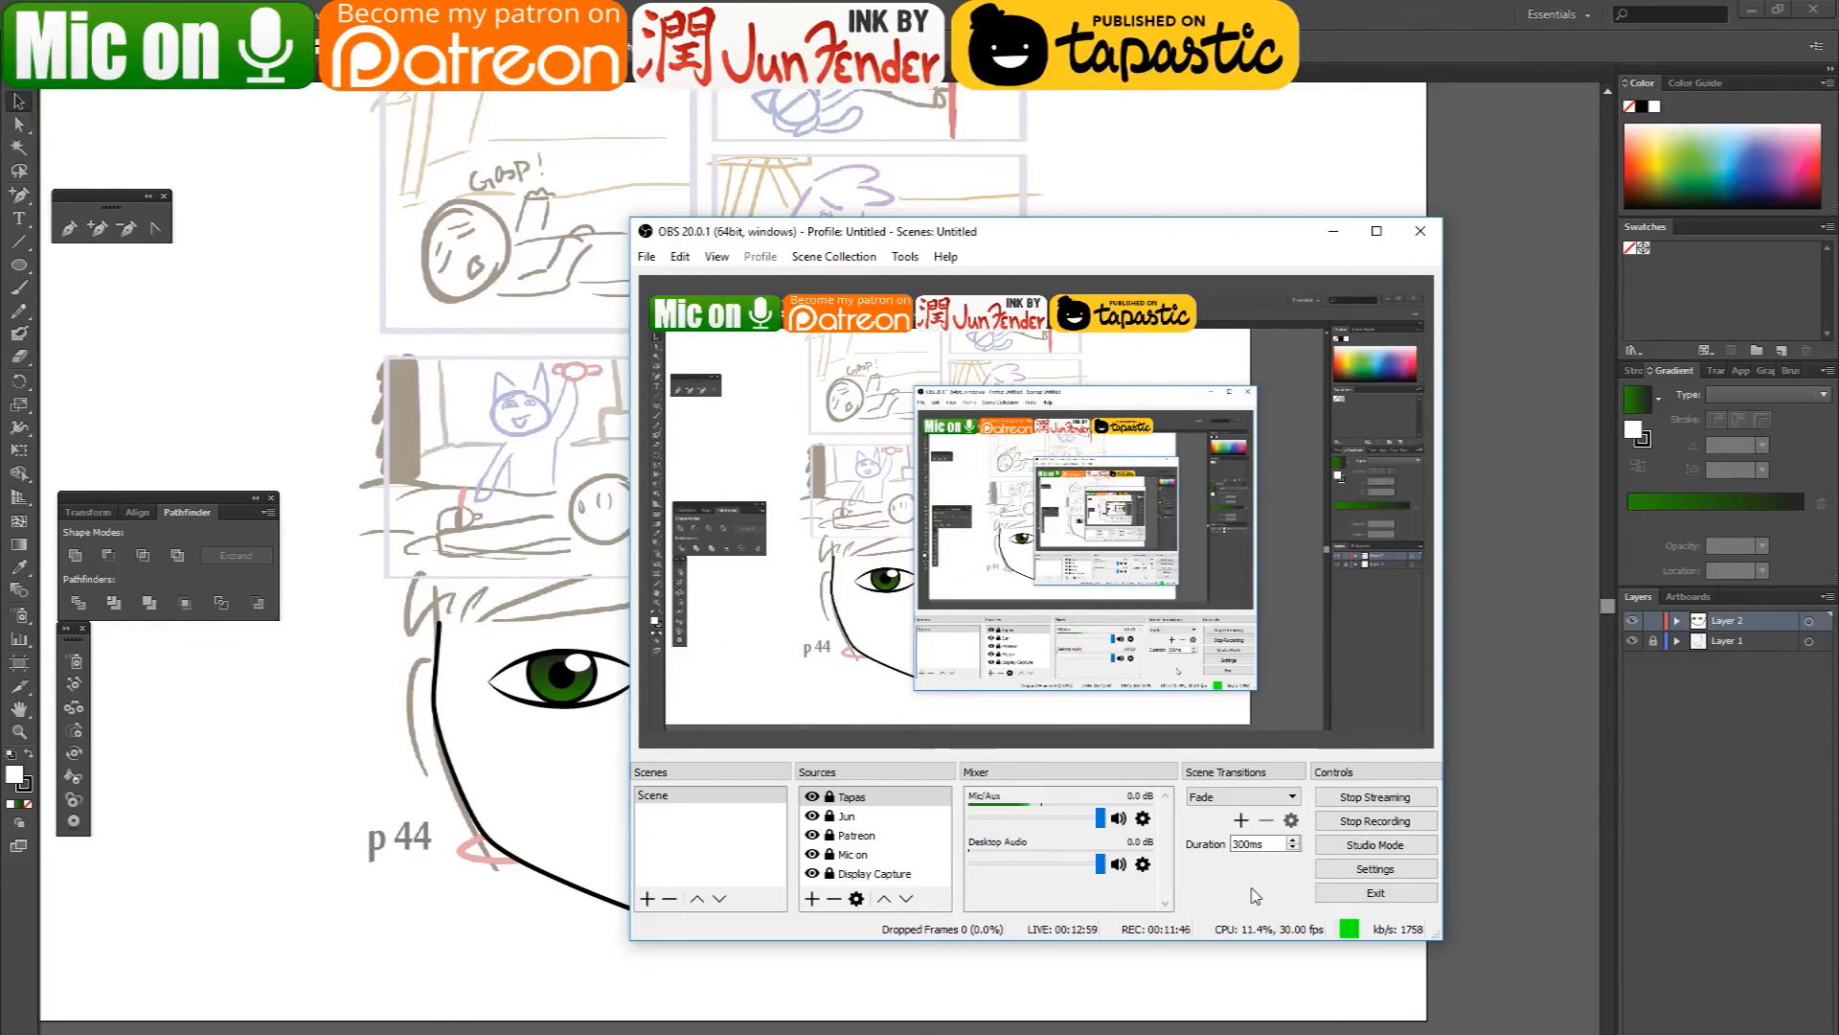
click(1813, 9)
click(993, 601)
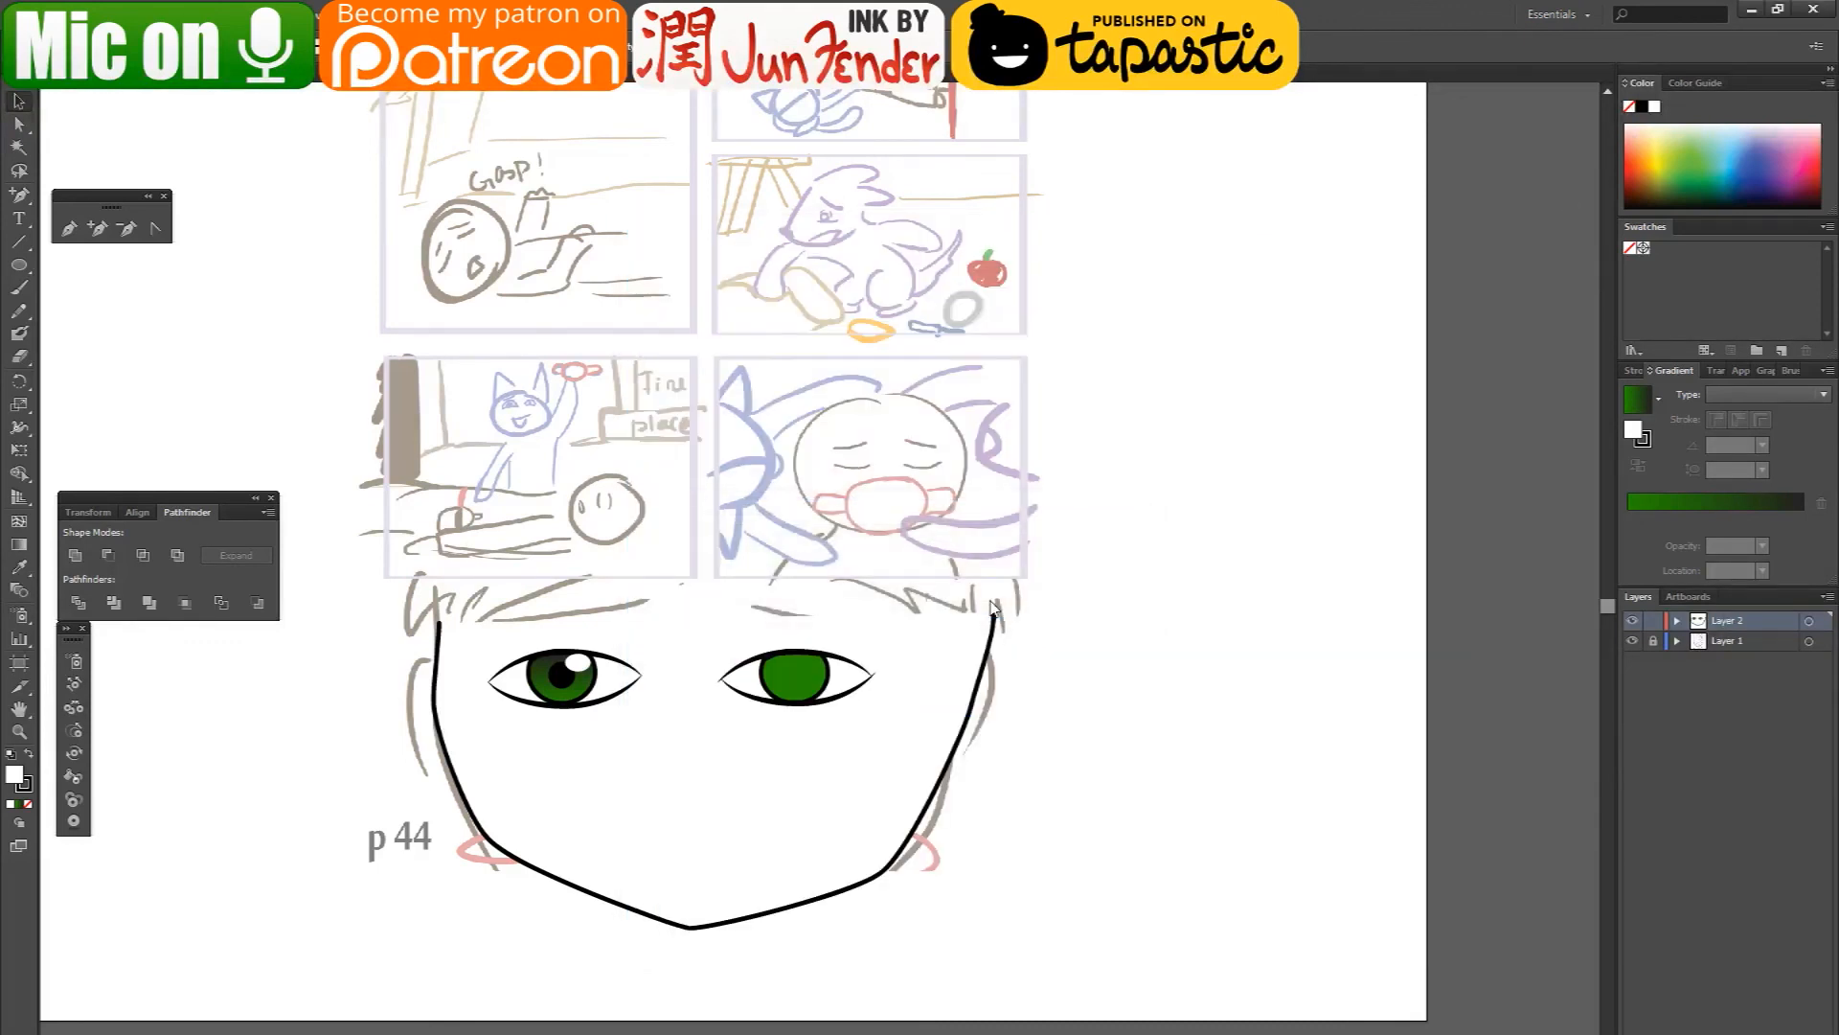